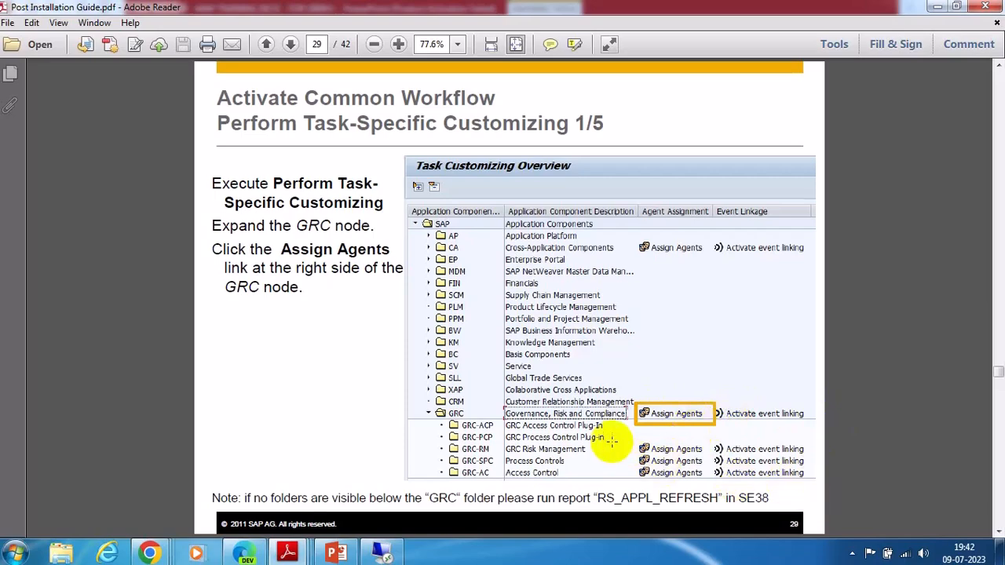
Step: Scroll the Post Installation Guide from page 29 to page 38, Appendix – Assign Agents (1/4)
{"action": "scroll", "coordinate": [611, 443], "scroll_direction": "down", "scroll_amount": 1}
{"action": "scroll", "coordinate": [612, 443], "scroll_direction": "down", "scroll_amount": 1}
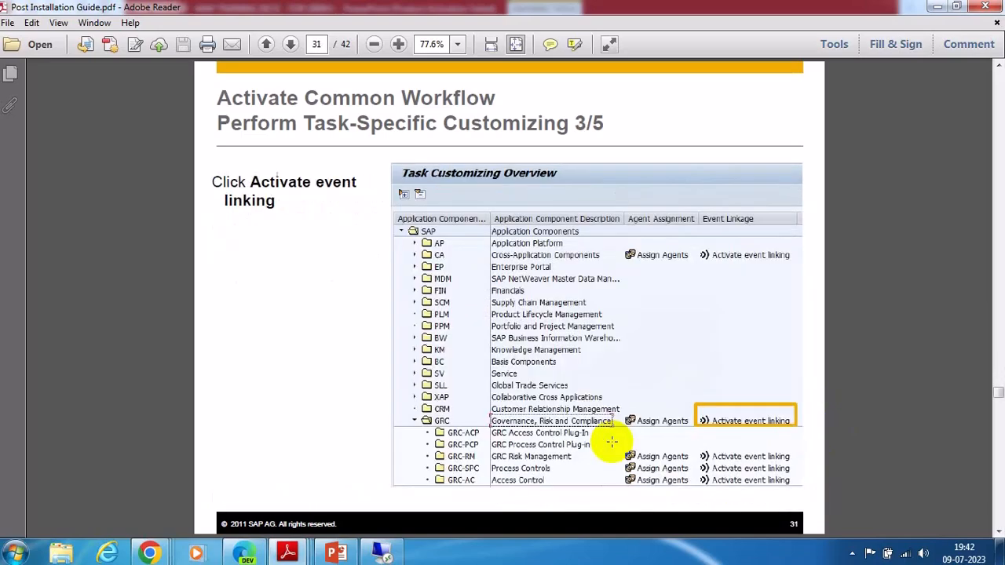
{"action": "scroll", "coordinate": [611, 443], "scroll_direction": "down", "scroll_amount": 1}
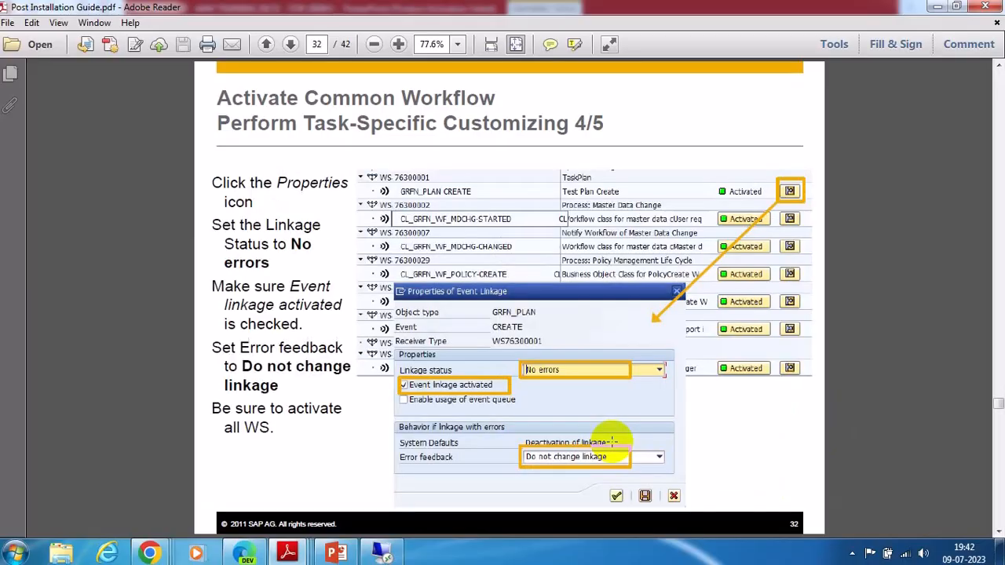
{"action": "scroll", "coordinate": [611, 443], "scroll_direction": "down", "scroll_amount": 1}
{"action": "scroll", "coordinate": [612, 442], "scroll_direction": "down", "scroll_amount": 2}
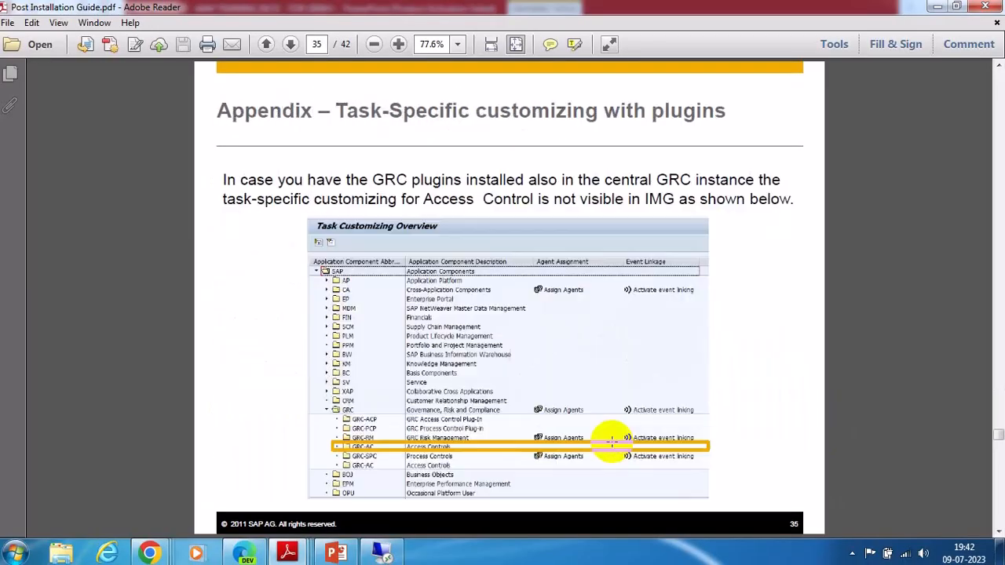
{"action": "scroll", "coordinate": [613, 440], "scroll_direction": "down", "scroll_amount": 2}
{"action": "scroll", "coordinate": [613, 440], "scroll_direction": "up", "scroll_amount": 1}
{"action": "scroll", "coordinate": [613, 441], "scroll_direction": "down", "scroll_amount": 2}
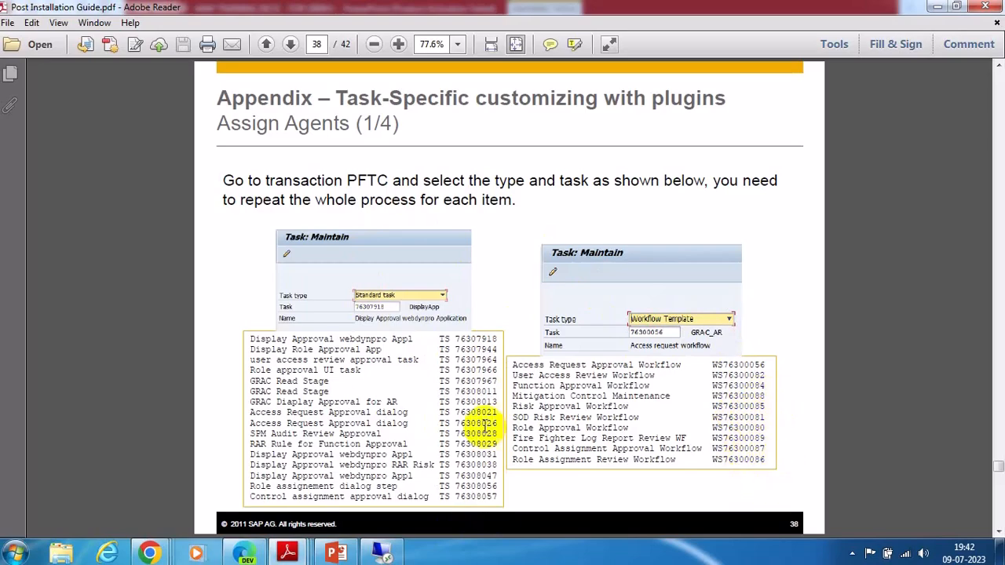
Step: Bring up the remote SAP Task: Maintain window and set the task type to Standard task
{"action": "left_click", "coordinate": [382, 553]}
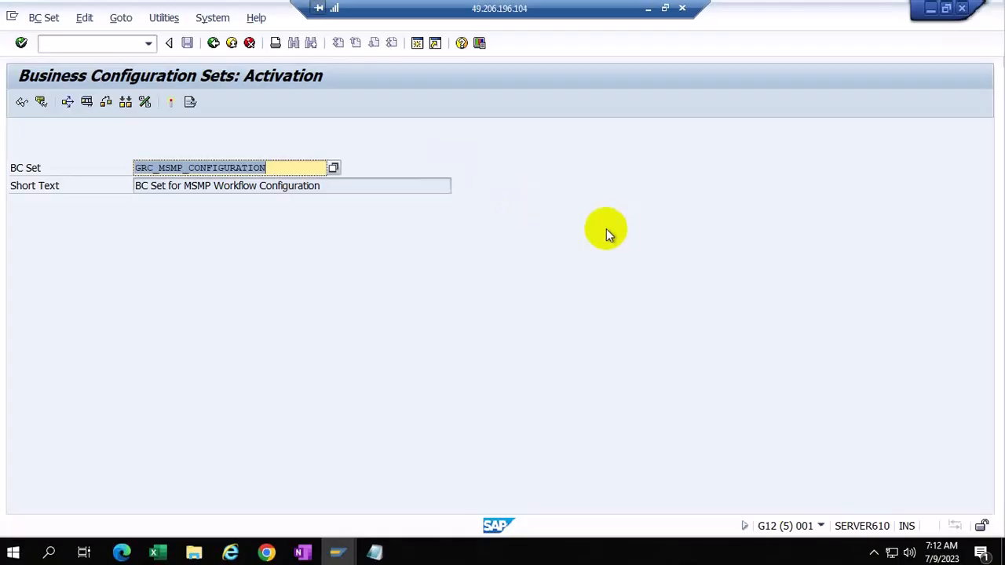
{"action": "mouse_move", "coordinate": [337, 554]}
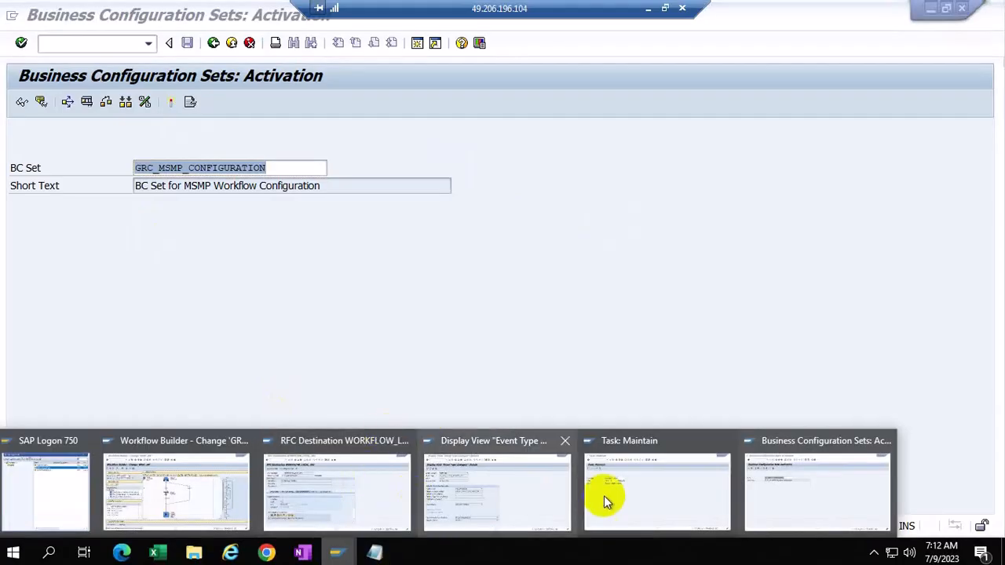
{"action": "left_click", "coordinate": [639, 497]}
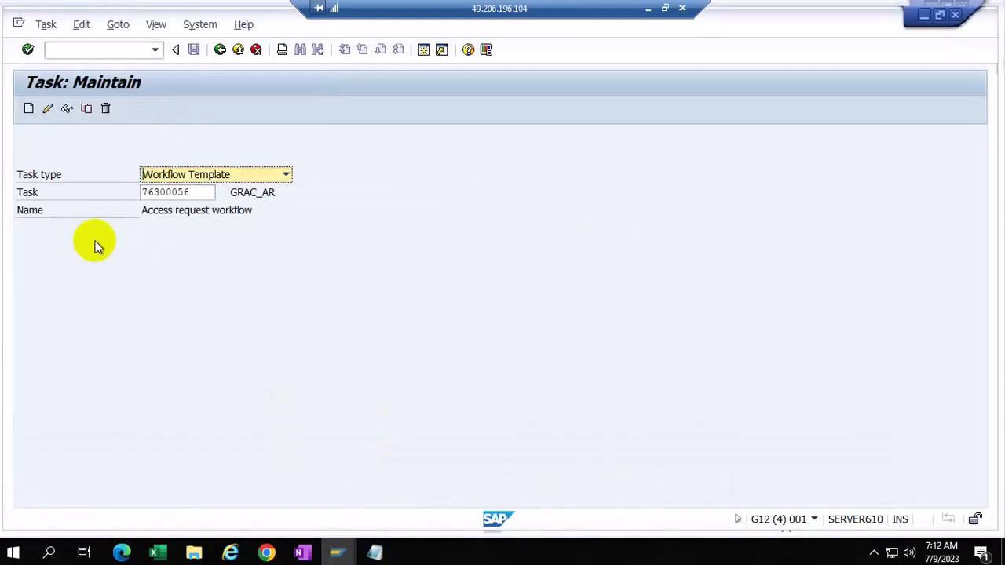
{"action": "left_click", "coordinate": [287, 174]}
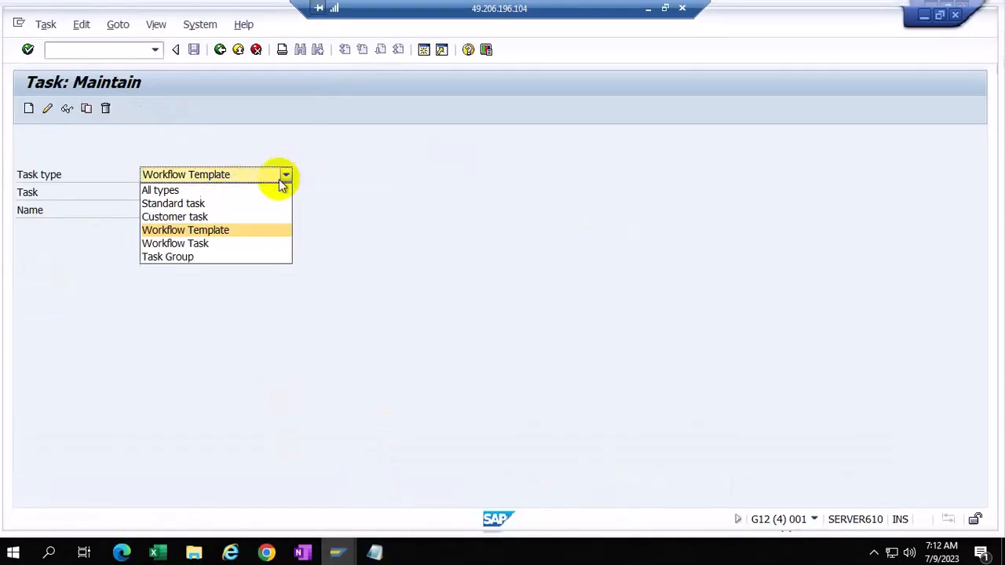
{"action": "left_click", "coordinate": [168, 204]}
Step: Pick standard task 76300056 from the history and open it for changing
{"action": "left_click", "coordinate": [197, 193]}
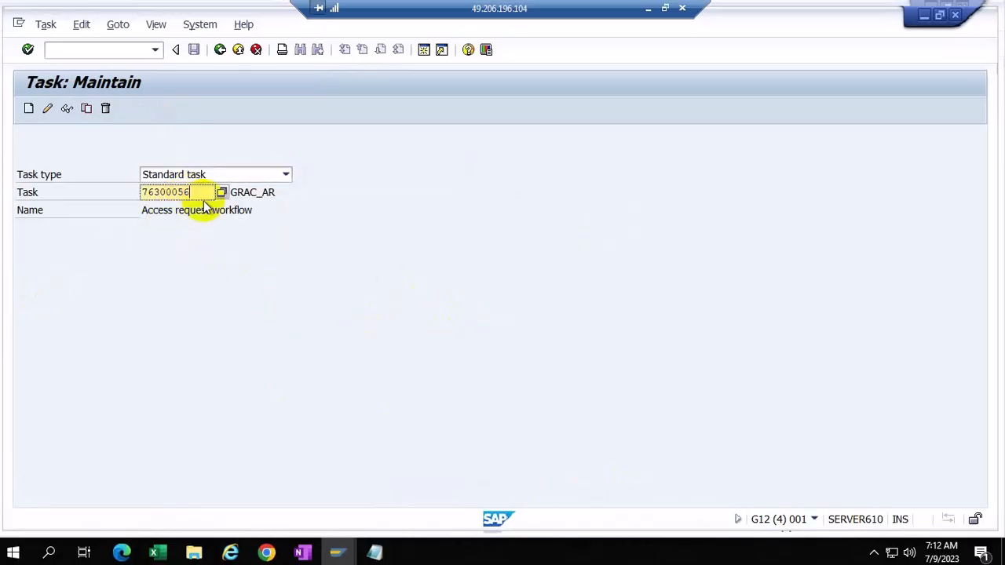
{"action": "key", "text": "BackSpace"}
{"action": "key", "text": "BackSpace"}
{"action": "key", "text": "BackSpace"}
{"action": "key", "text": "BackSpace"}
{"action": "key", "text": "BackSpace"}
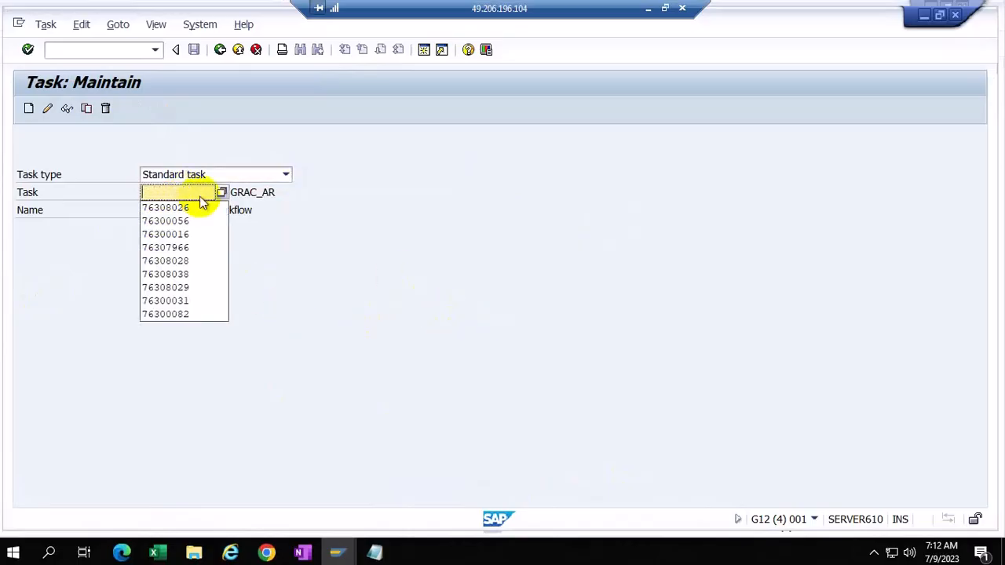
{"action": "left_click", "coordinate": [164, 207]}
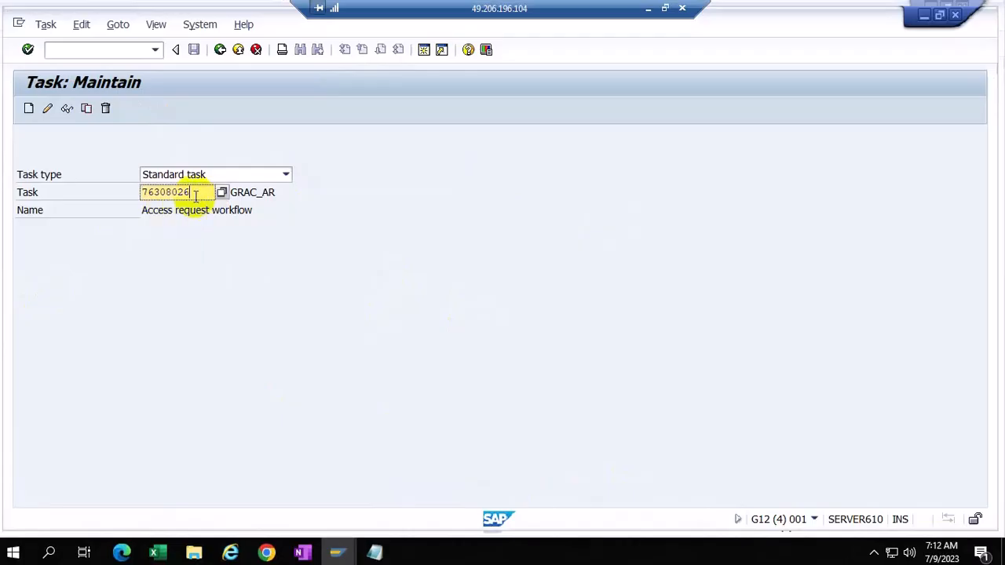
{"action": "key", "text": "BackSpace"}
{"action": "key", "text": "BackSpace"}
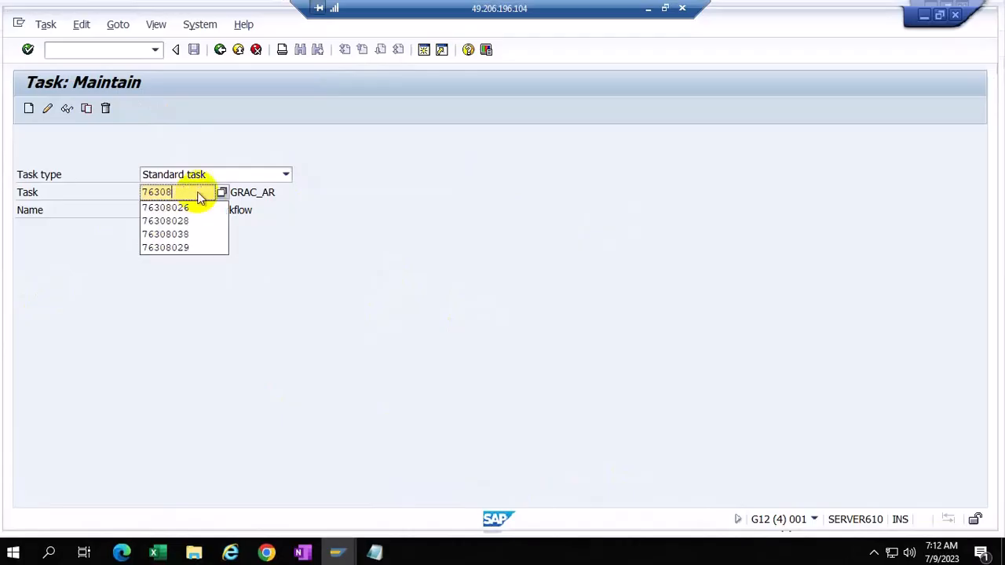
{"action": "key", "text": "BackSpace"}
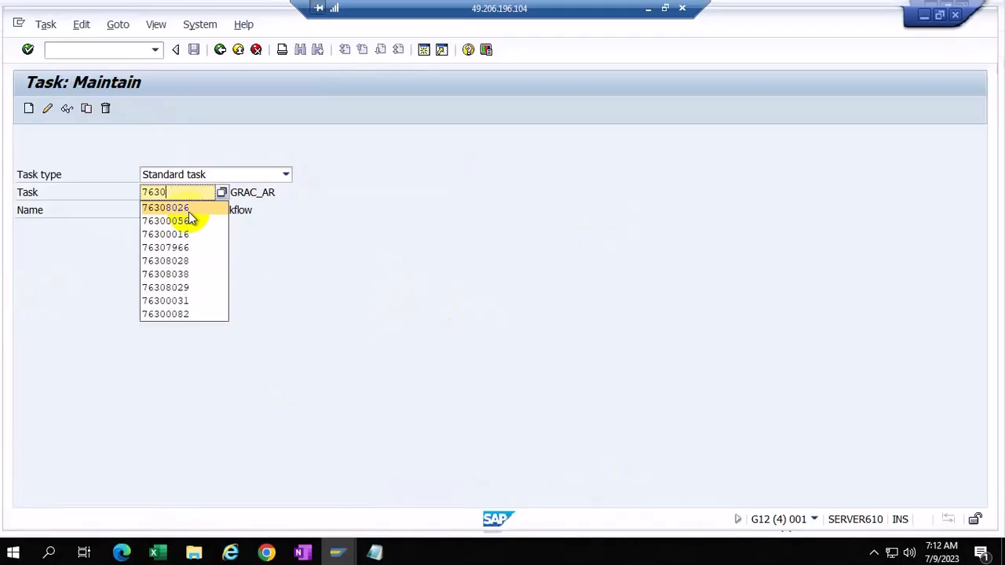
{"action": "left_click", "coordinate": [187, 221]}
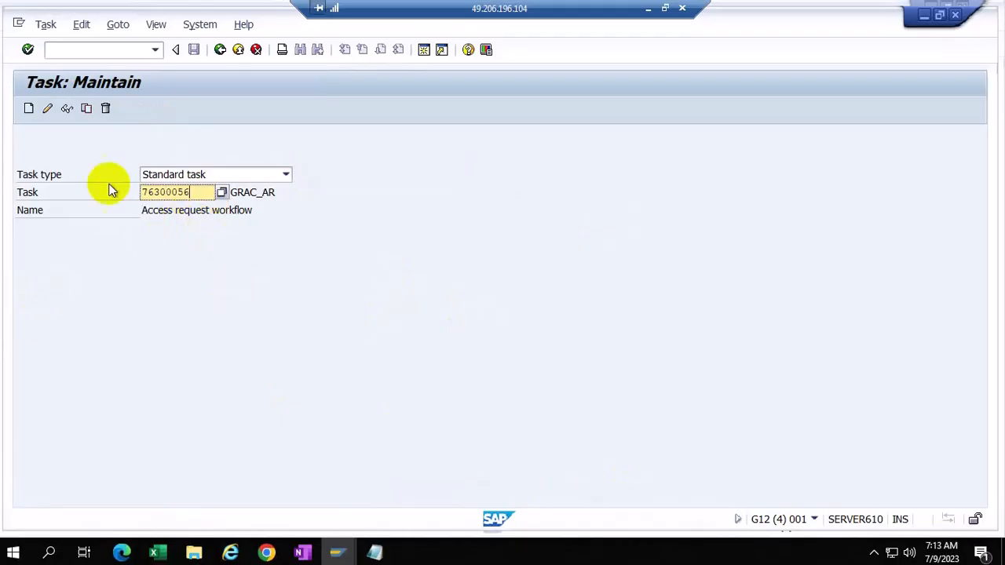
{"action": "left_click", "coordinate": [47, 109]}
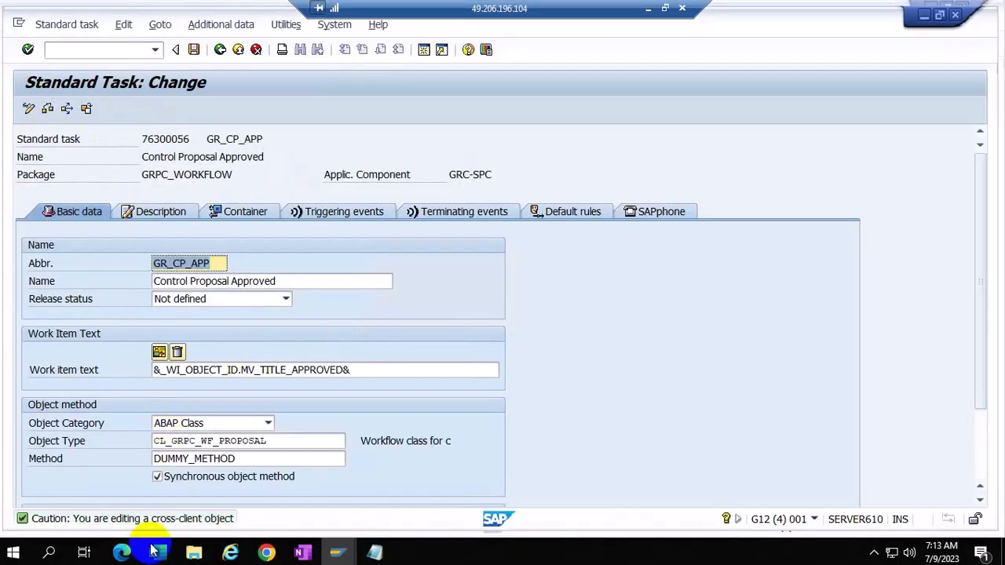
Step: Set the agent assignment attribute of task 76300056, Control Proposal Approved, to General Task
{"action": "left_click", "coordinate": [229, 26]}
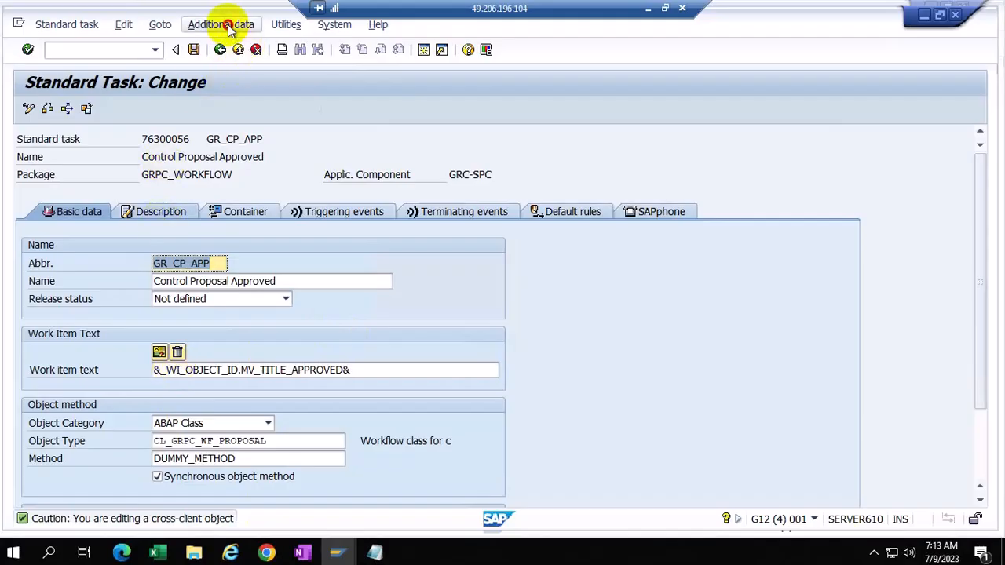
{"action": "mouse_move", "coordinate": [235, 64]}
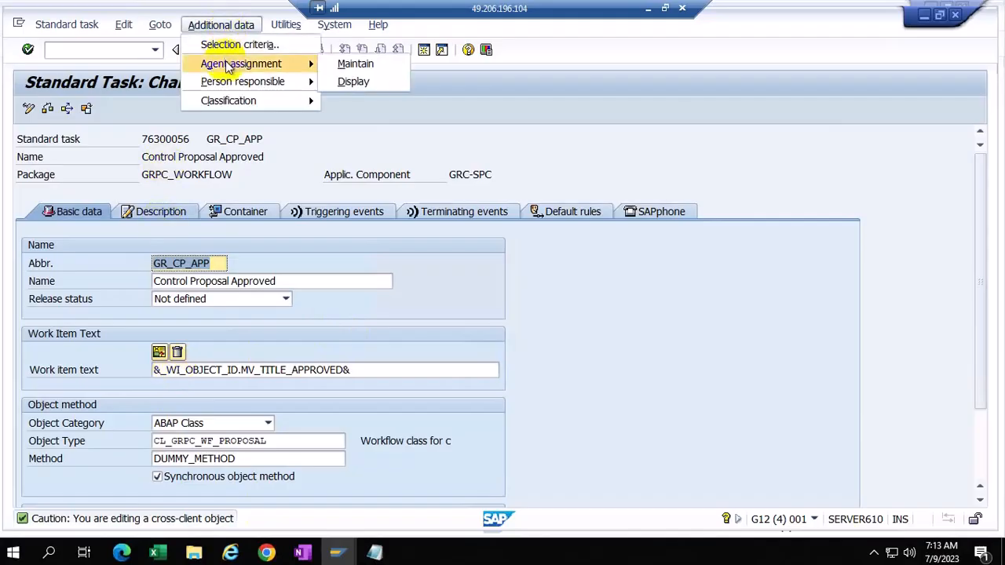
{"action": "left_click", "coordinate": [373, 69]}
{"action": "left_click", "coordinate": [209, 158]}
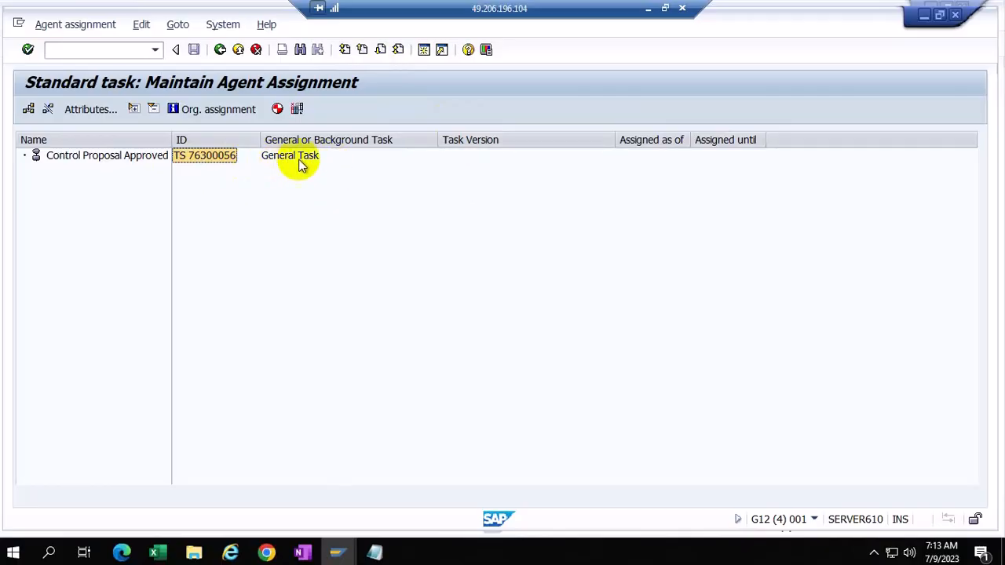
{"action": "left_click", "coordinate": [92, 111]}
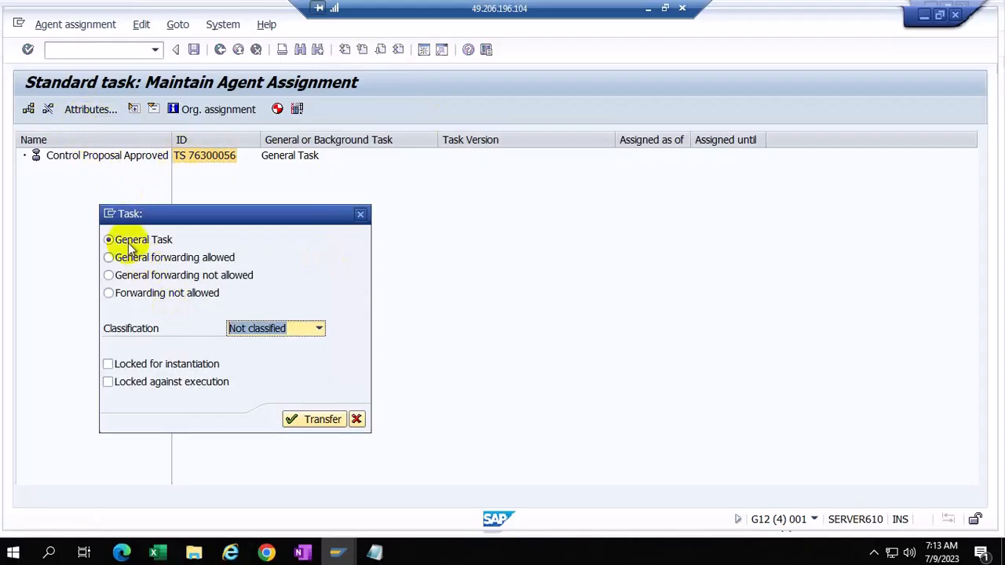
{"action": "left_click", "coordinate": [303, 419]}
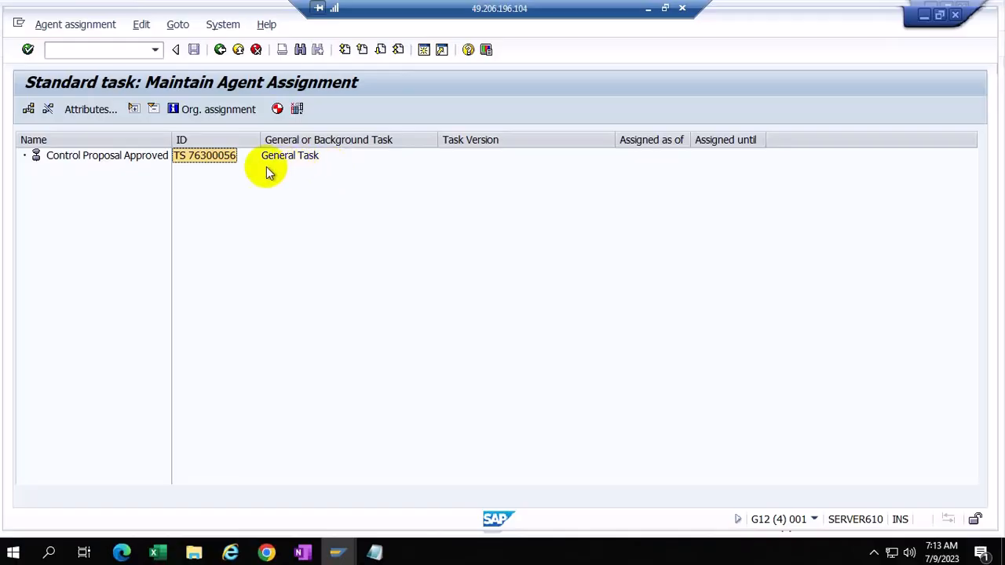
Step: Go back to task selection, switch to Workflow Template and try opening template 76308026
{"action": "left_click", "coordinate": [220, 49]}
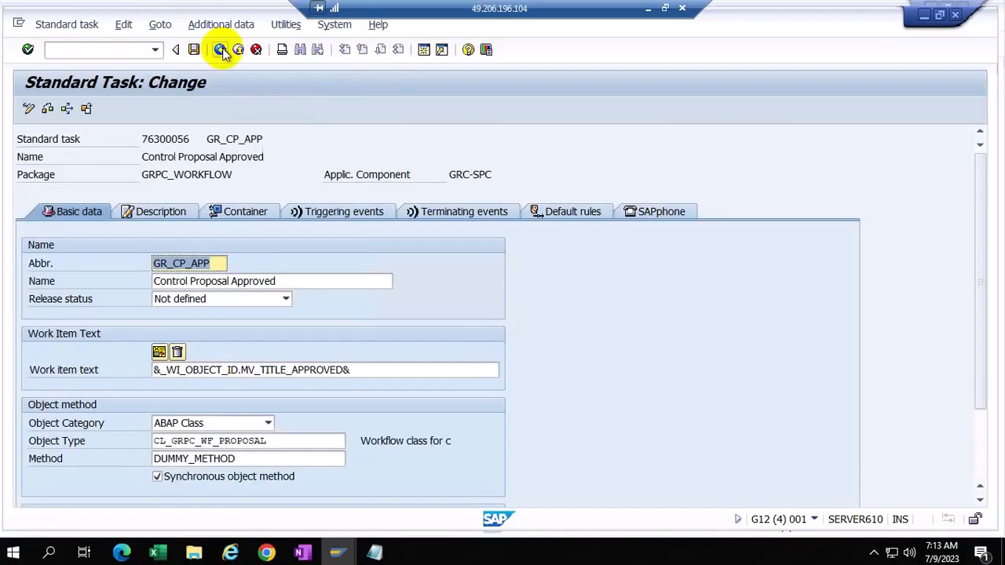
{"action": "left_click", "coordinate": [221, 49]}
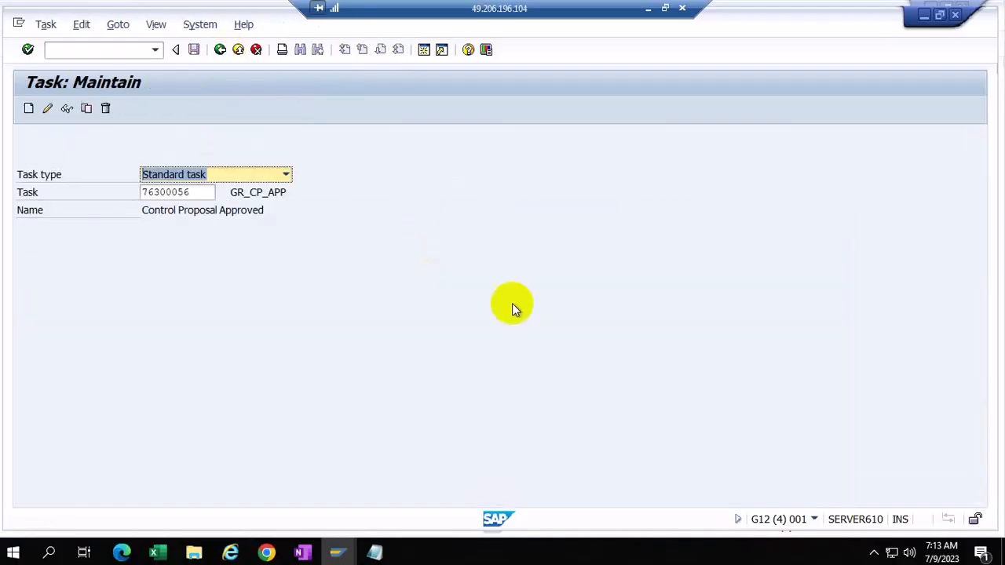
{"action": "left_click", "coordinate": [289, 174]}
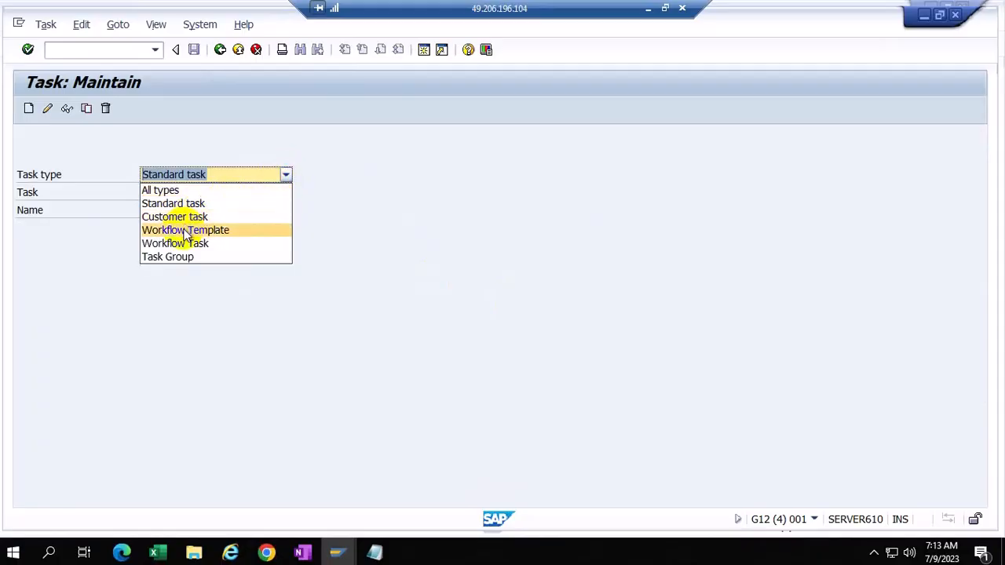
{"action": "left_click", "coordinate": [192, 229]}
{"action": "left_click", "coordinate": [187, 194]}
{"action": "key", "text": "BackSpace"}
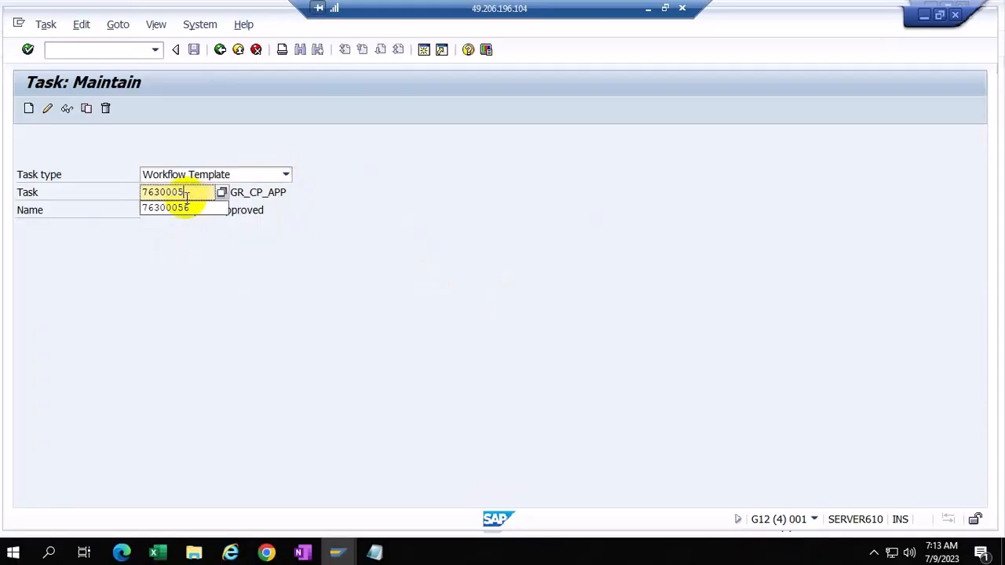
{"action": "key", "text": "BackSpace"}
{"action": "key", "text": "BackSpace"}
{"action": "key", "text": "BackSpace"}
{"action": "key", "text": "BackSpace"}
{"action": "key", "text": "BackSpace"}
{"action": "key", "text": "BackSpace"}
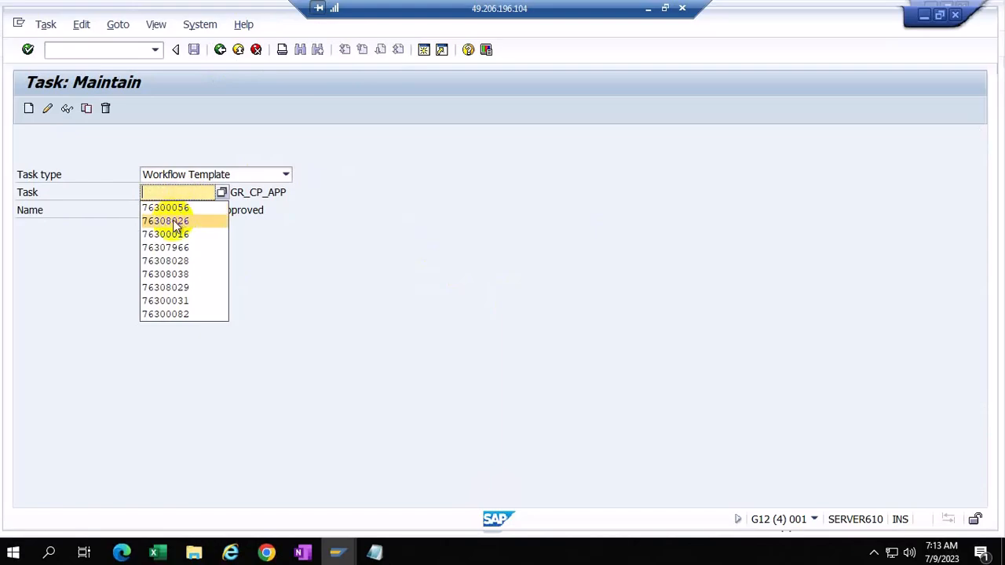
{"action": "left_click", "coordinate": [175, 222]}
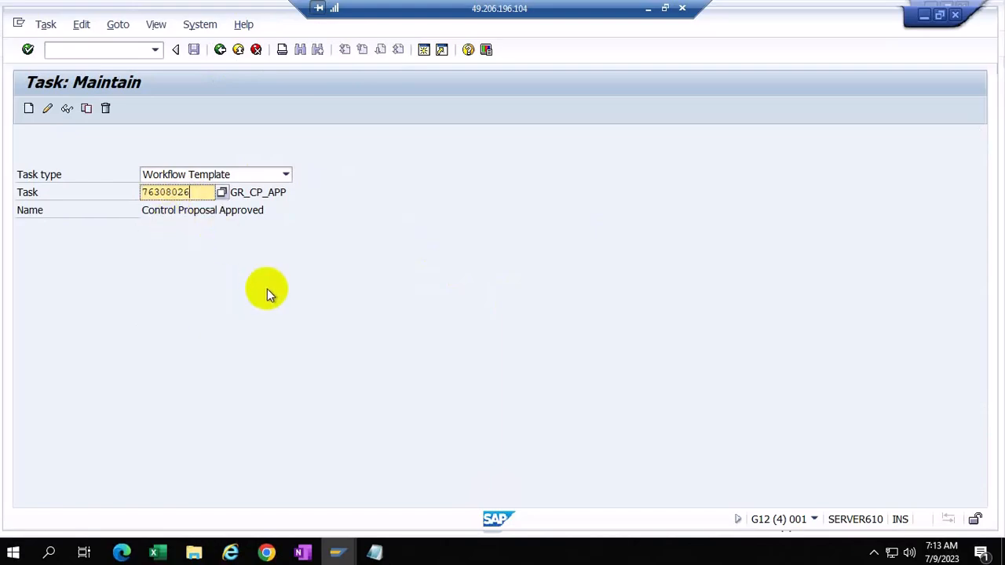
{"action": "left_click", "coordinate": [48, 109]}
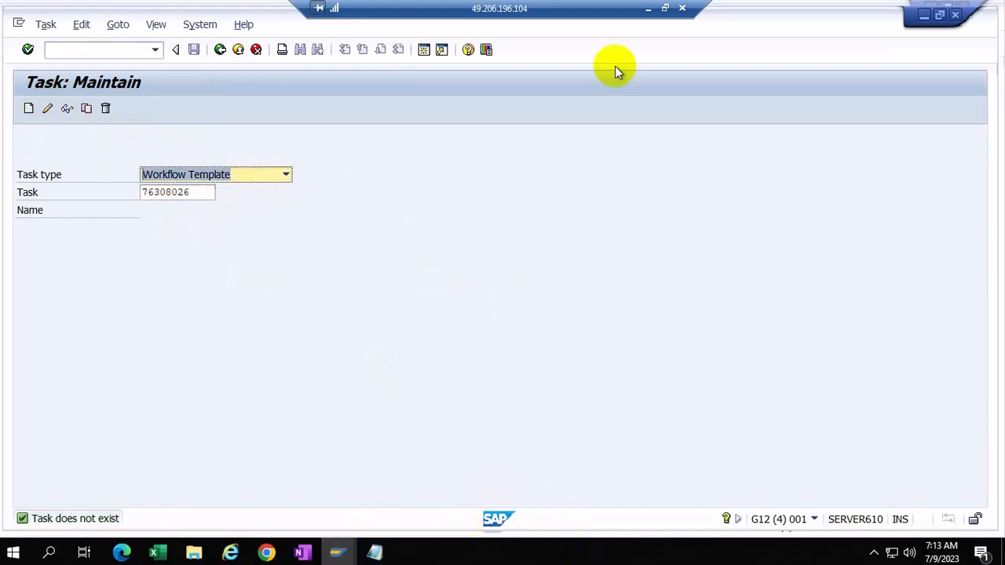
Step: After checking the guide, display workflow template 76300056 instead
{"action": "left_click", "coordinate": [648, 10]}
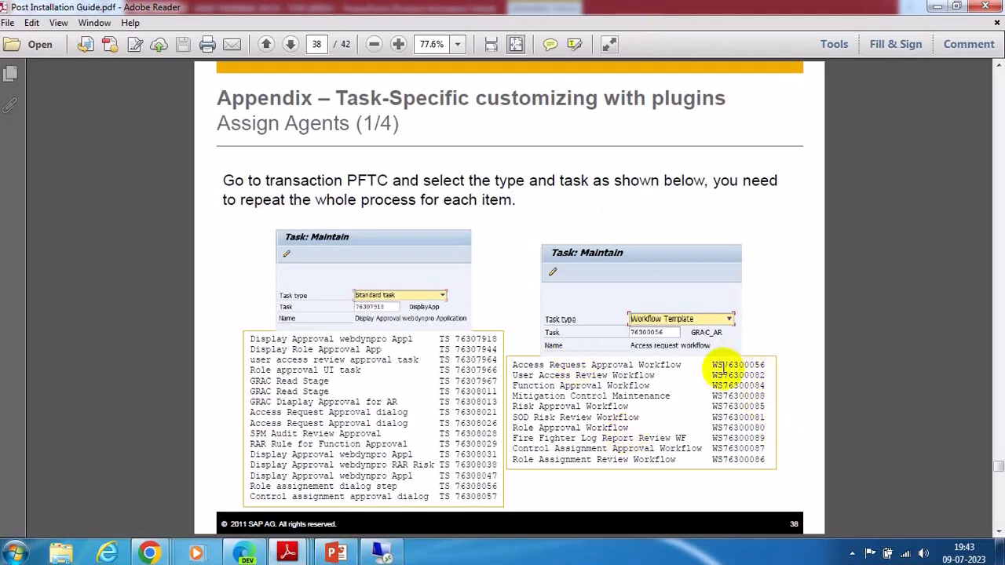
{"action": "left_click", "coordinate": [380, 554]}
{"action": "left_click", "coordinate": [195, 196]}
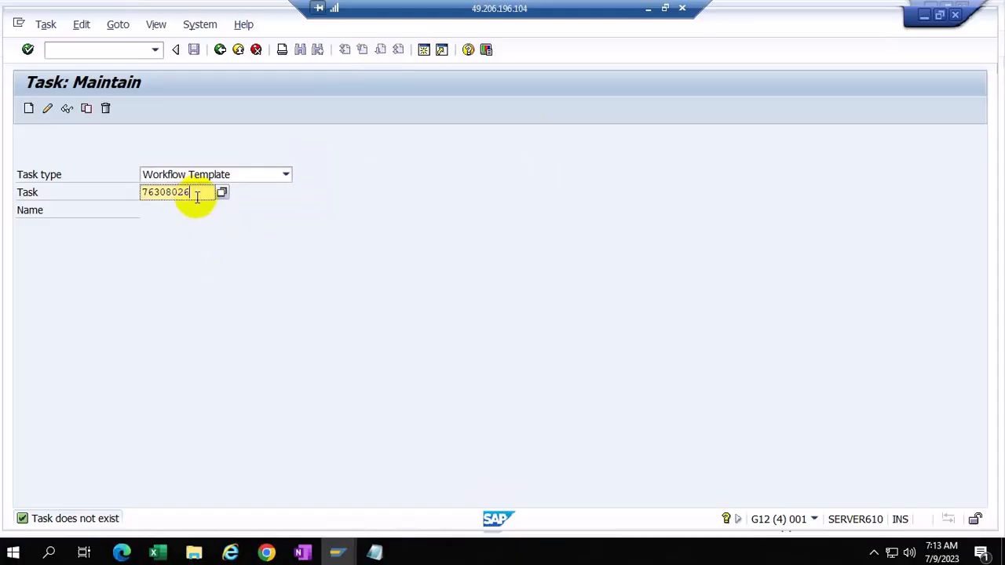
{"action": "key", "text": "BackSpace"}
{"action": "key", "text": "BackSpace"}
{"action": "key", "text": "BackSpace"}
{"action": "key", "text": "BackSpace"}
{"action": "key", "text": "BackSpace"}
{"action": "key", "text": "BackSpace"}
{"action": "key", "text": "BackSpace"}
{"action": "key", "text": "BackSpace"}
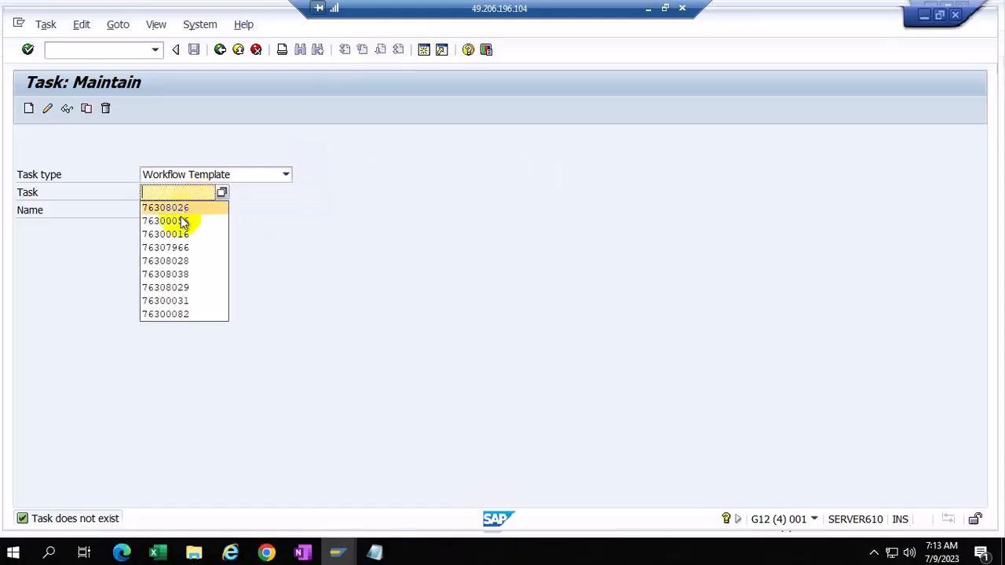
{"action": "left_click", "coordinate": [181, 220]}
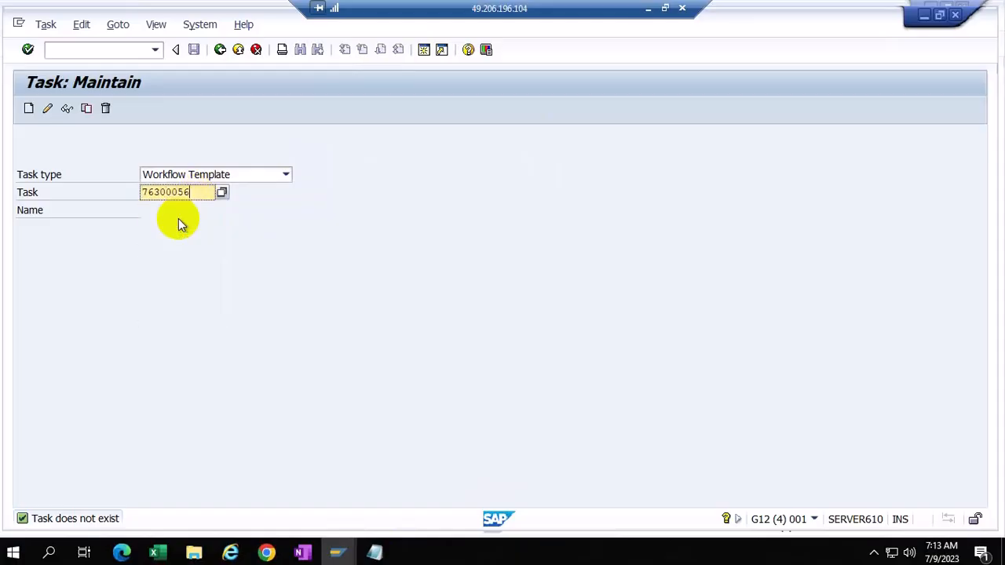
{"action": "left_click", "coordinate": [46, 108]}
Step: Make the Access request workflow WS 76300056 a General Task in its agent assignment, then minimize SAP
{"action": "left_click", "coordinate": [239, 24]}
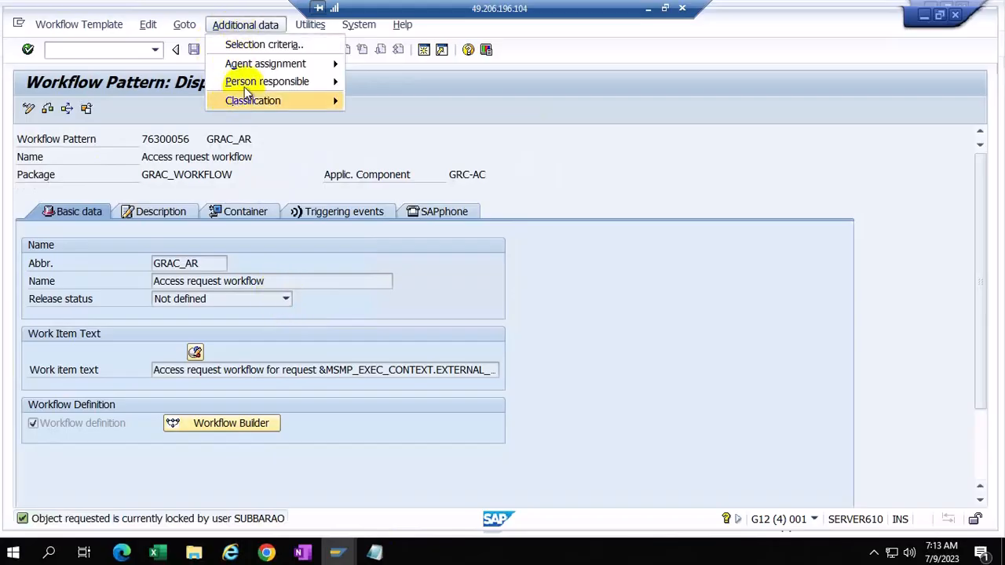
{"action": "mouse_move", "coordinate": [263, 64]}
{"action": "left_click", "coordinate": [384, 65]}
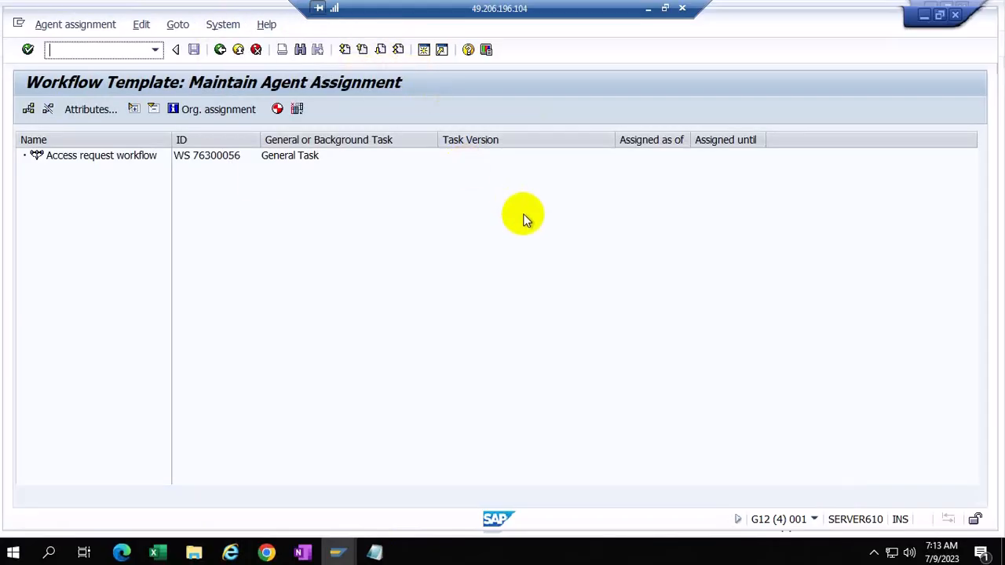
{"action": "left_click", "coordinate": [202, 156]}
{"action": "left_click", "coordinate": [88, 110]}
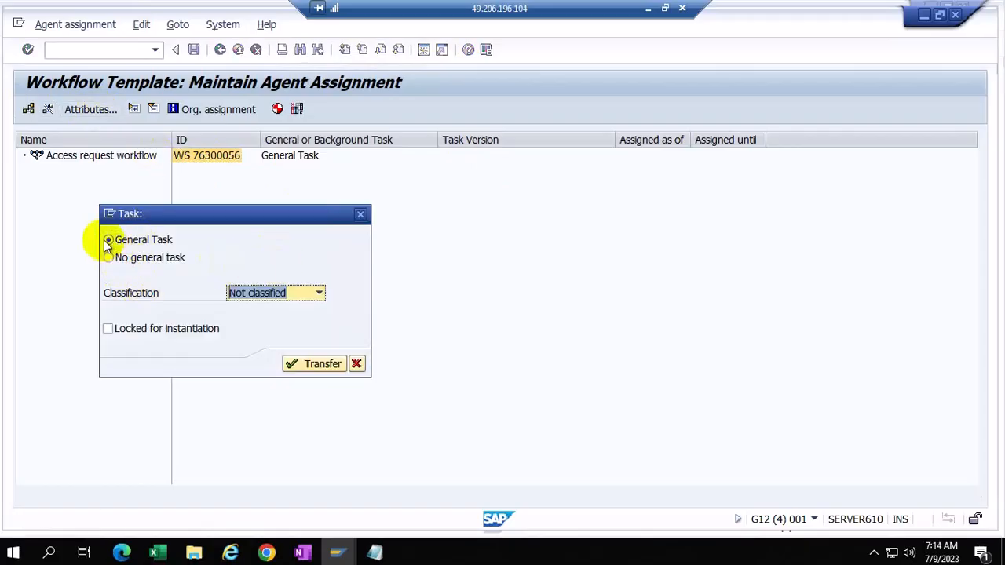
{"action": "left_click", "coordinate": [317, 365]}
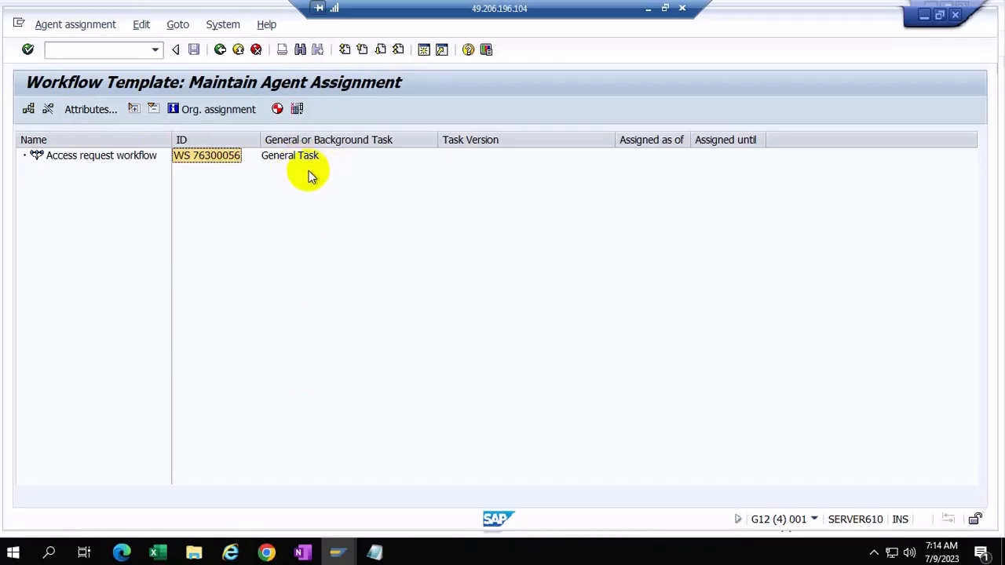
{"action": "left_click", "coordinate": [645, 13]}
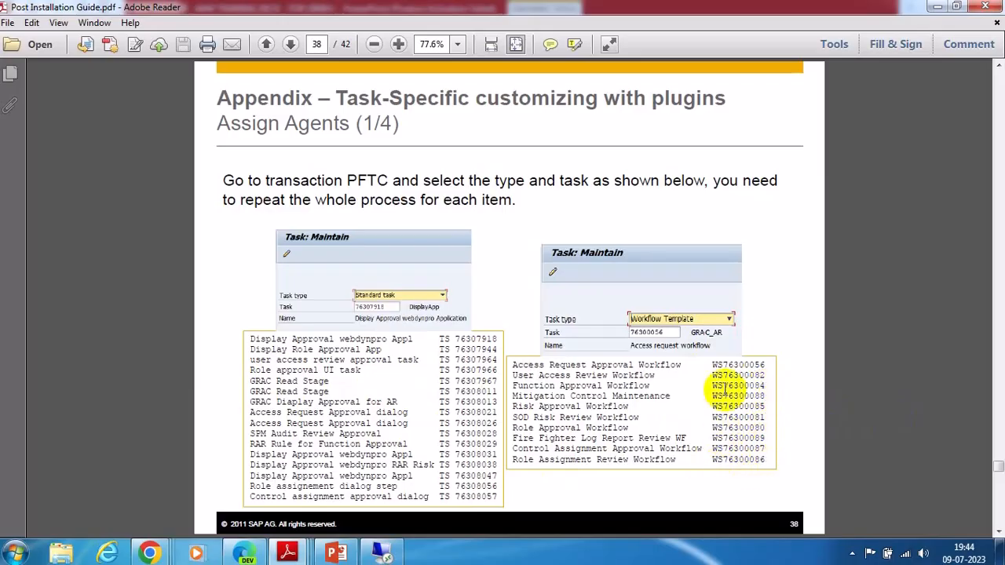
Step: Scroll the guide to page 41, which covers activating workflow tasks in SWDD
{"action": "scroll", "coordinate": [729, 390], "scroll_direction": "down", "scroll_amount": 2}
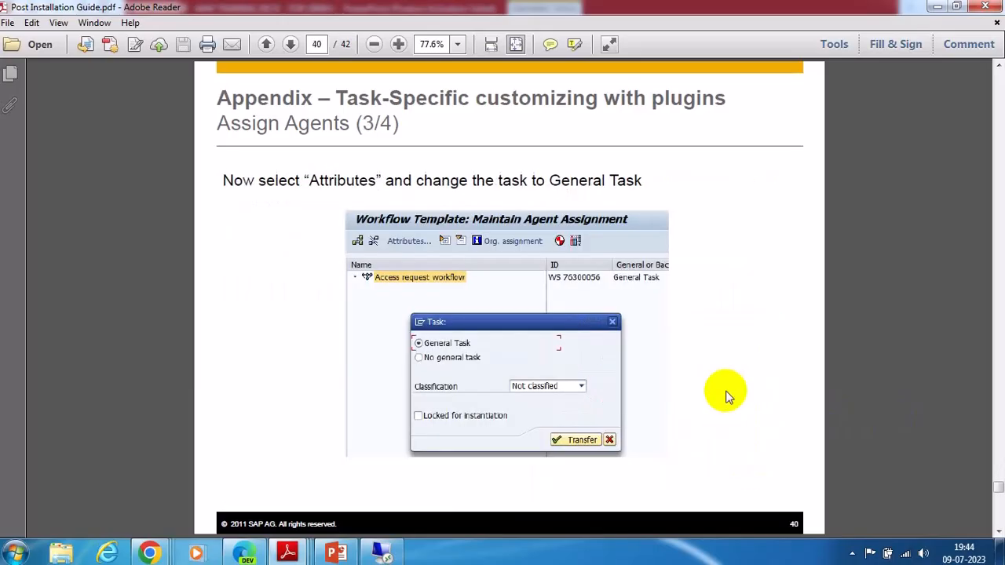
{"action": "scroll", "coordinate": [726, 397], "scroll_direction": "up", "scroll_amount": 1}
{"action": "scroll", "coordinate": [724, 391], "scroll_direction": "down", "scroll_amount": 3}
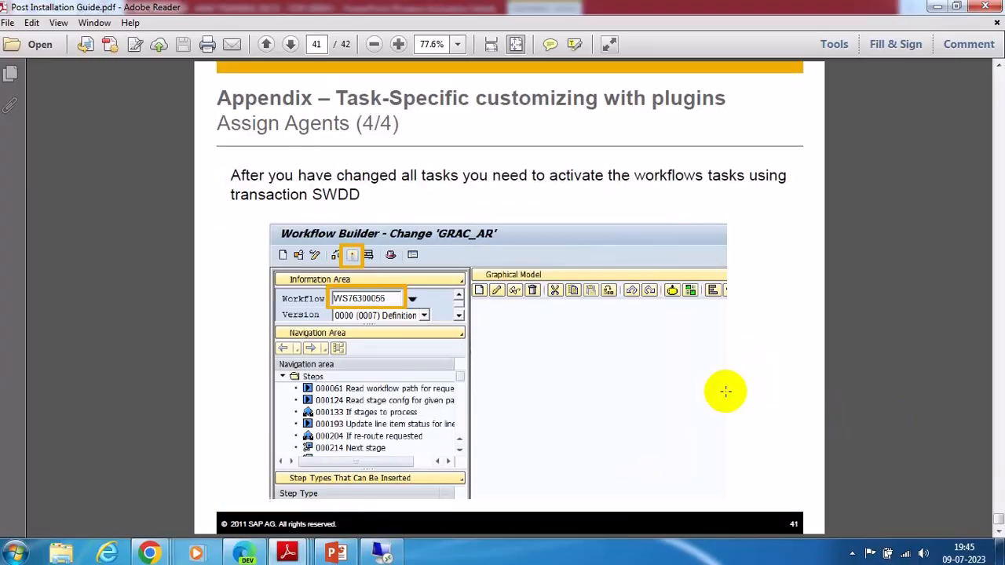
{"action": "scroll", "coordinate": [724, 391], "scroll_direction": "up", "scroll_amount": 1}
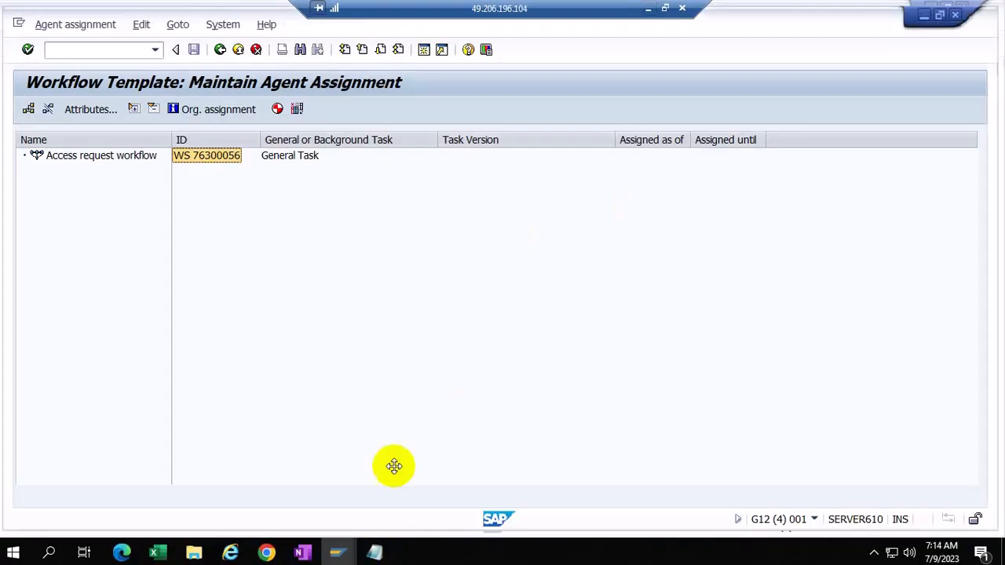
{"action": "mouse_move", "coordinate": [338, 553]}
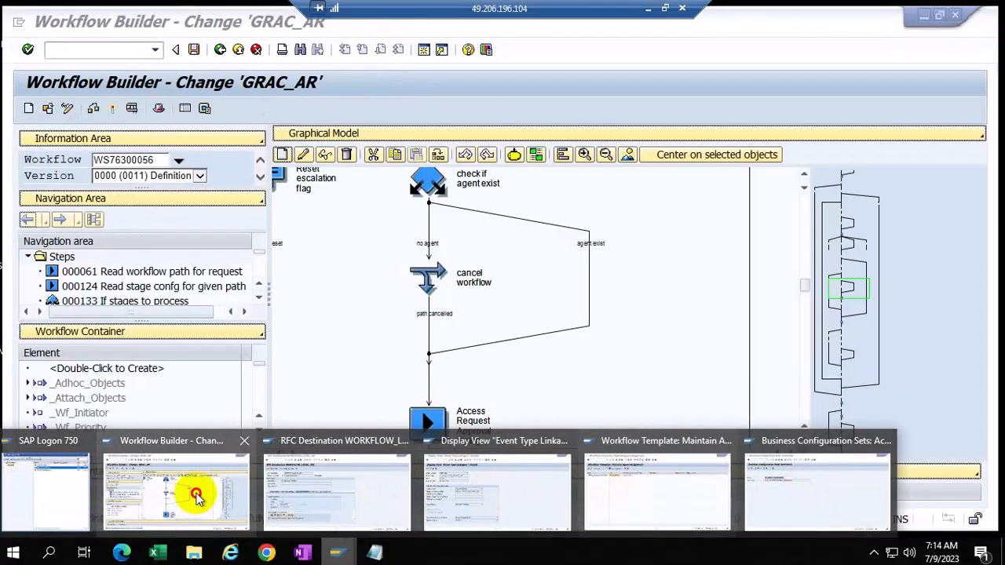
Step: Run a syntax check on workflow GRAC_AR WS76300056 in Workflow Builder, then minimize the remote session
{"action": "left_click", "coordinate": [198, 493]}
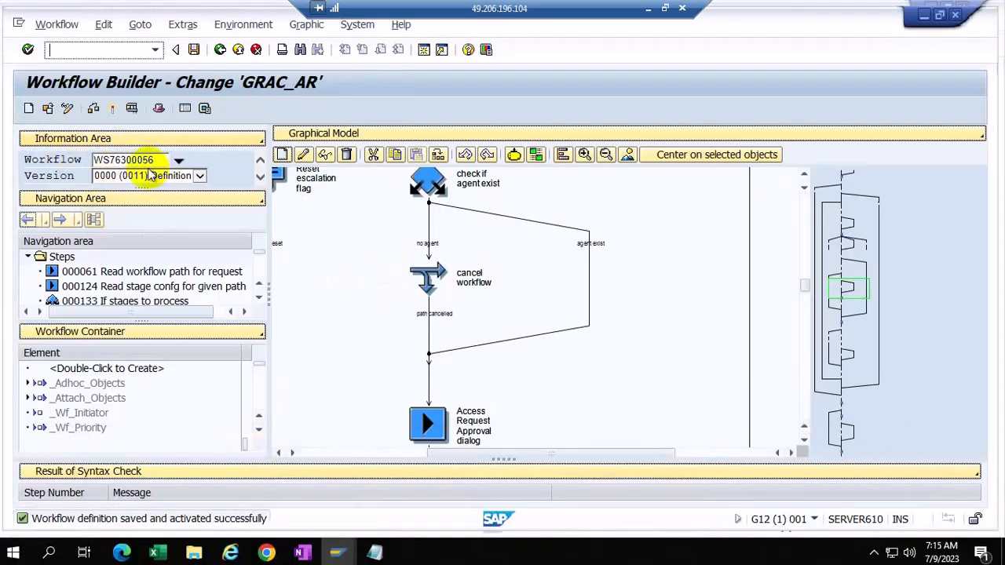
{"action": "left_click", "coordinate": [112, 108]}
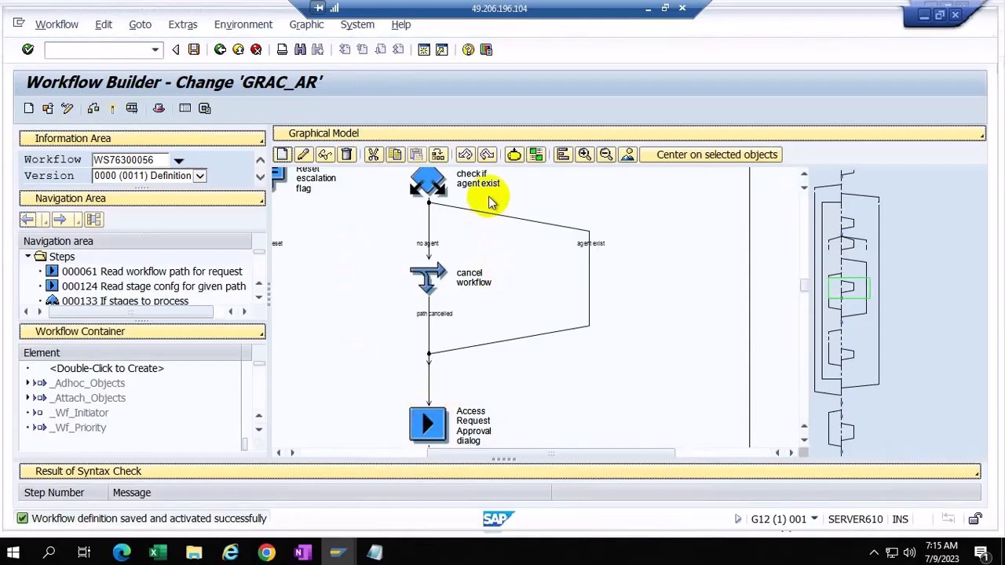
{"action": "left_click", "coordinate": [804, 204]}
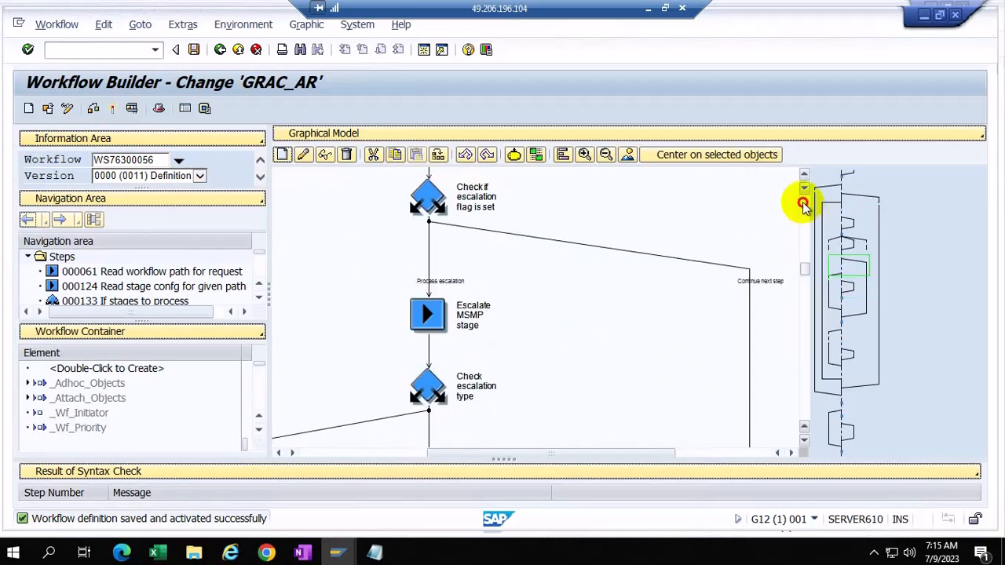
{"action": "left_click", "coordinate": [804, 204]}
{"action": "left_click", "coordinate": [804, 204]}
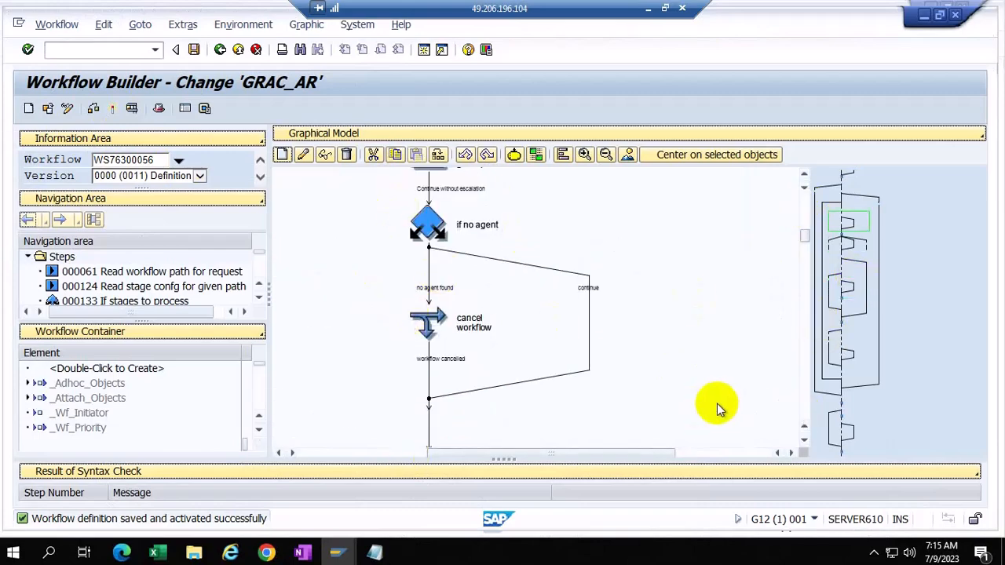
{"action": "left_click", "coordinate": [338, 553]}
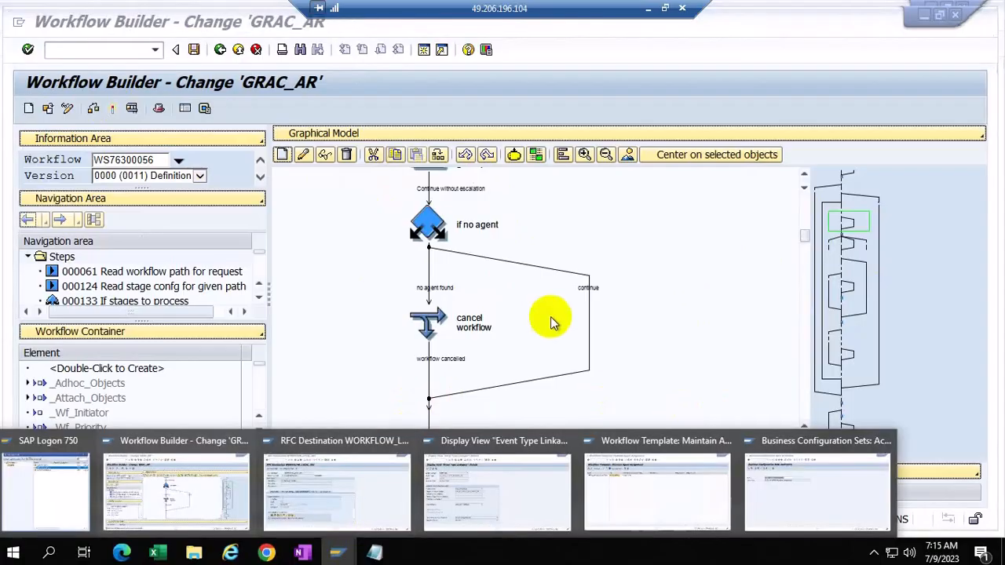
{"action": "left_click", "coordinate": [647, 8]}
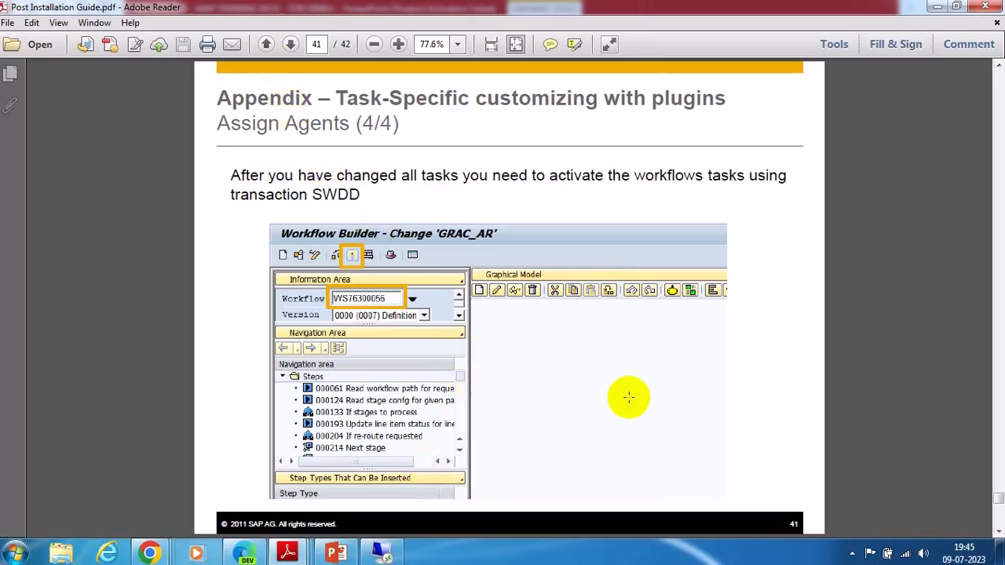
Step: Scroll the Post Installation Guide back toward page 35 on task-specific customizing
{"action": "scroll", "coordinate": [628, 398], "scroll_direction": "up", "scroll_amount": 3}
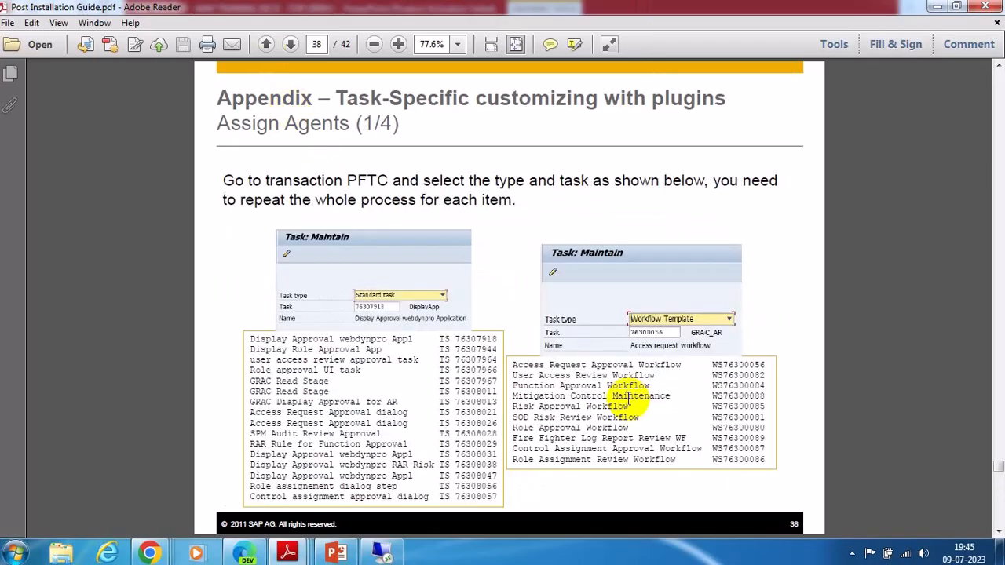
{"action": "scroll", "coordinate": [628, 399], "scroll_direction": "up", "scroll_amount": 3}
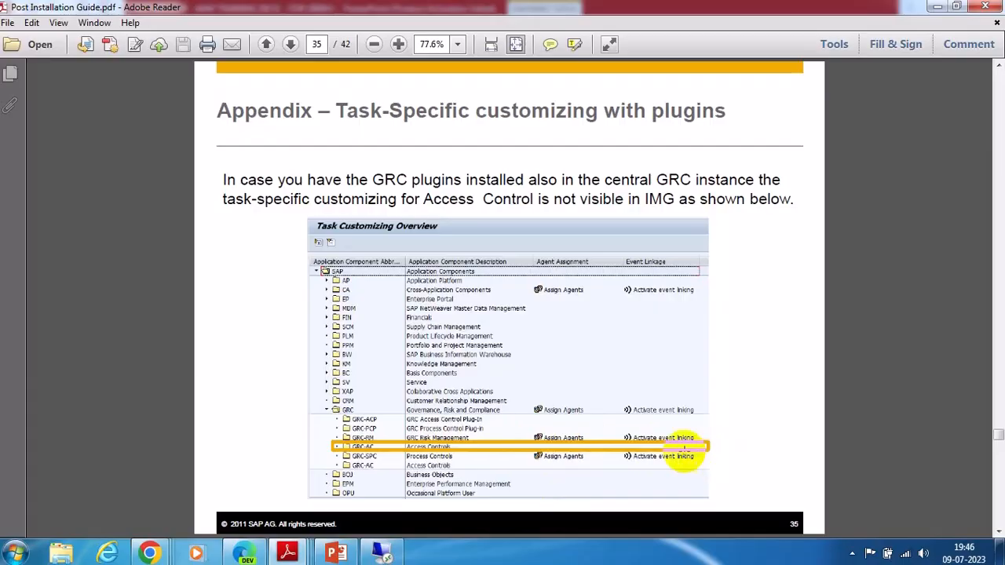
Step: Read through SAP notes 2594860 and 1736898 in their PDFs
{"action": "mouse_move", "coordinate": [287, 554]}
{"action": "mouse_move", "coordinate": [450, 480]}
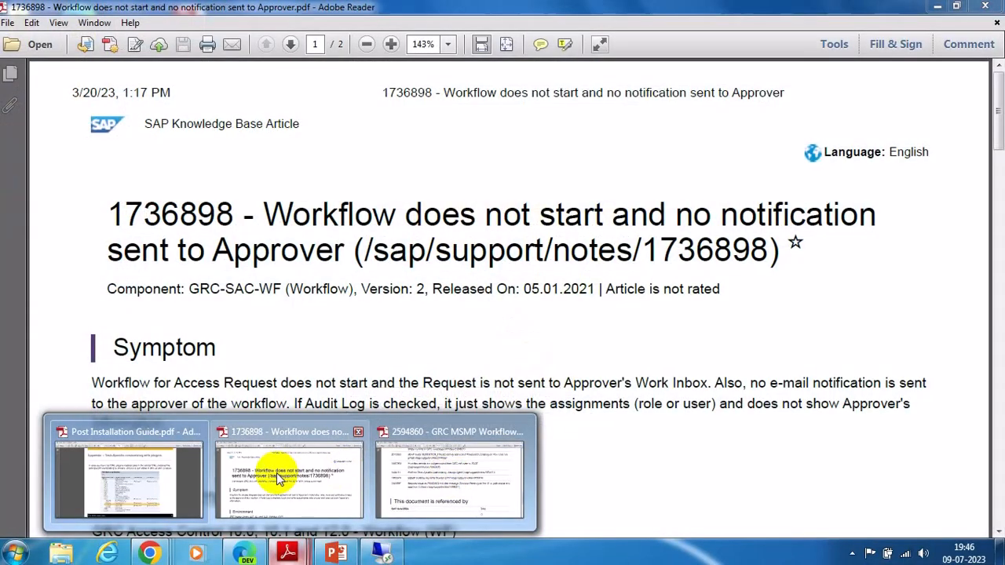
{"action": "left_click", "coordinate": [418, 487]}
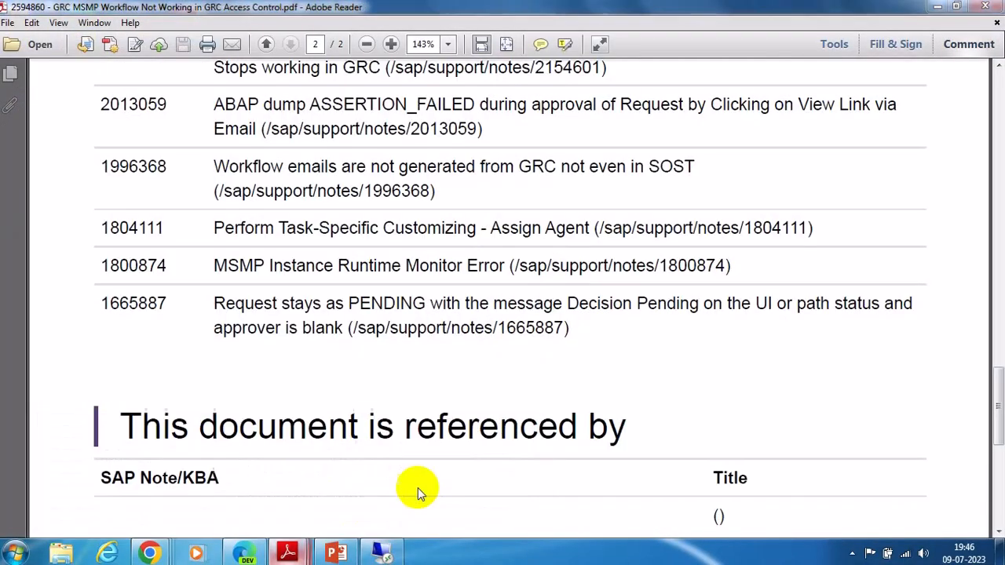
{"action": "scroll", "coordinate": [529, 482], "scroll_direction": "up", "scroll_amount": 15}
{"action": "scroll", "coordinate": [532, 487], "scroll_direction": "up", "scroll_amount": 10}
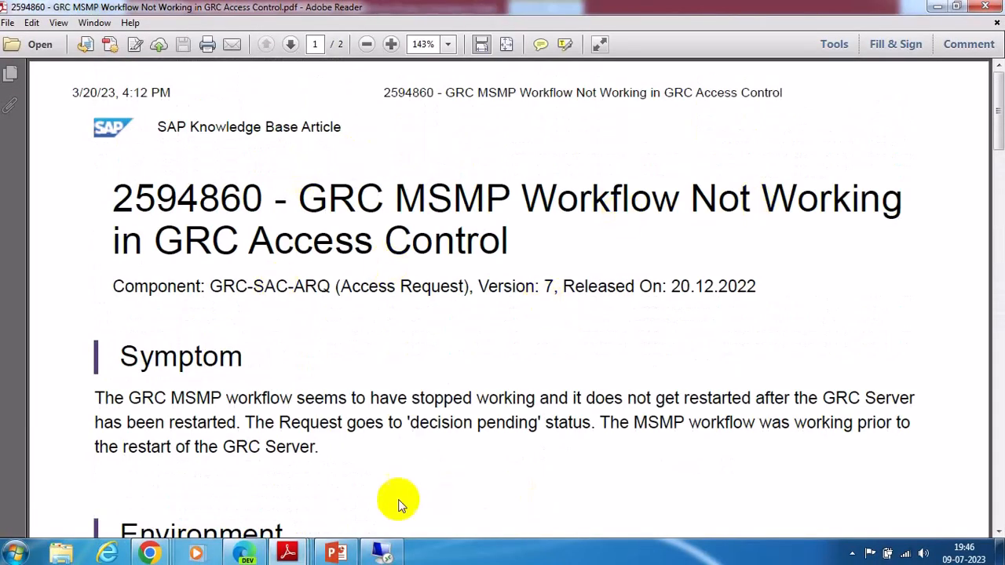
{"action": "left_click", "coordinate": [291, 464]}
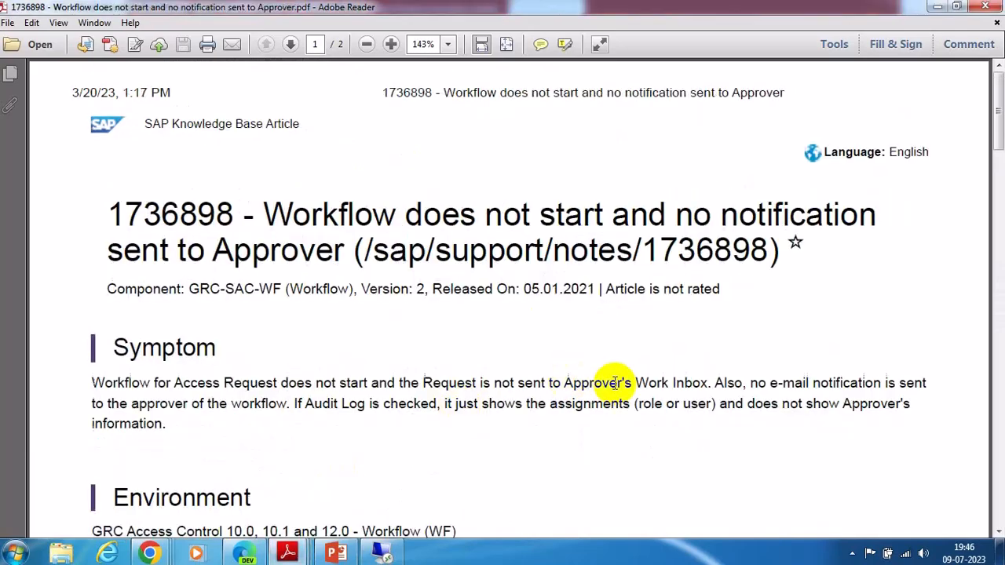
{"action": "scroll", "coordinate": [620, 393], "scroll_direction": "down", "scroll_amount": 3}
{"action": "scroll", "coordinate": [625, 398], "scroll_direction": "down", "scroll_amount": 8}
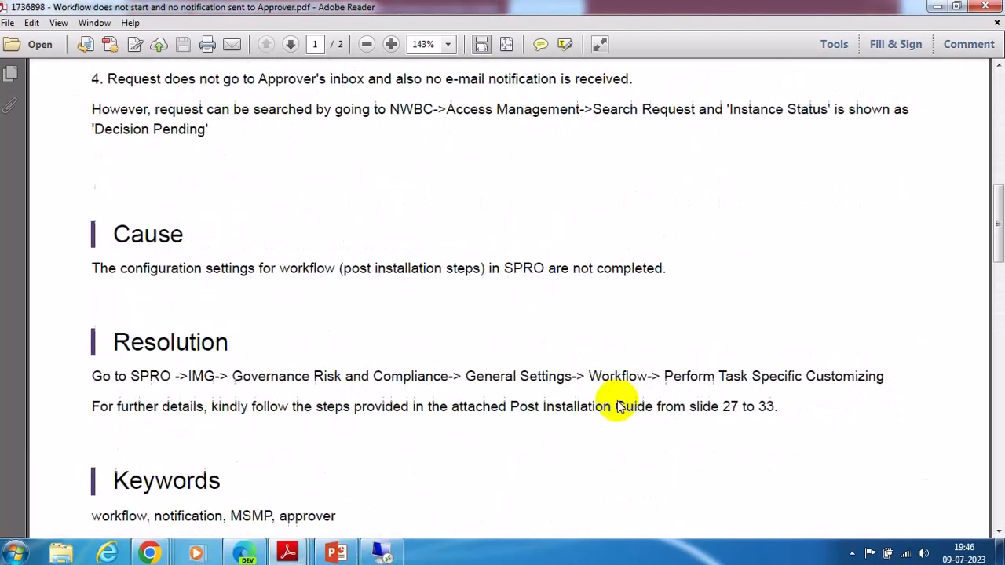
{"action": "scroll", "coordinate": [613, 399], "scroll_direction": "up", "scroll_amount": 8}
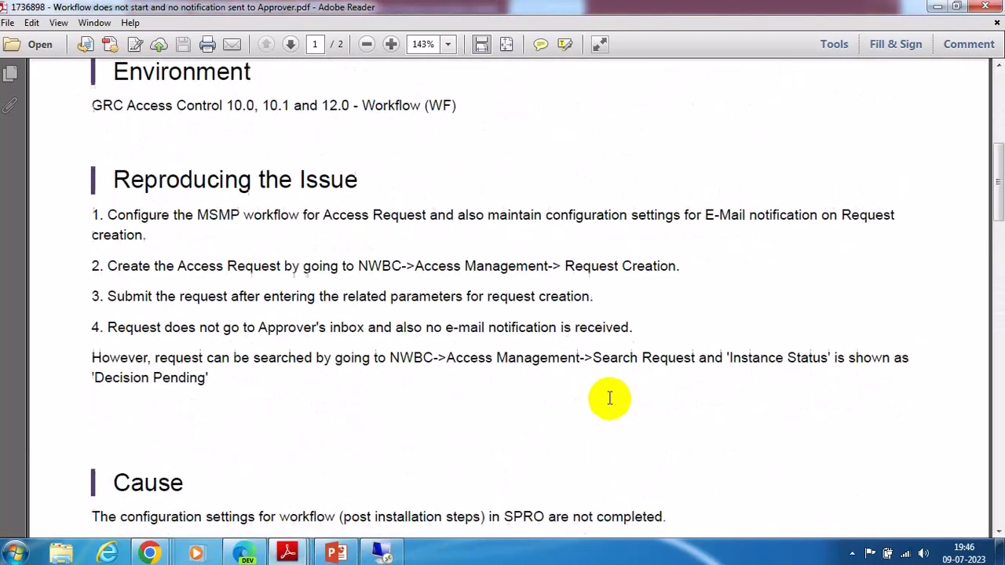
{"action": "scroll", "coordinate": [609, 398], "scroll_direction": "up", "scroll_amount": 5}
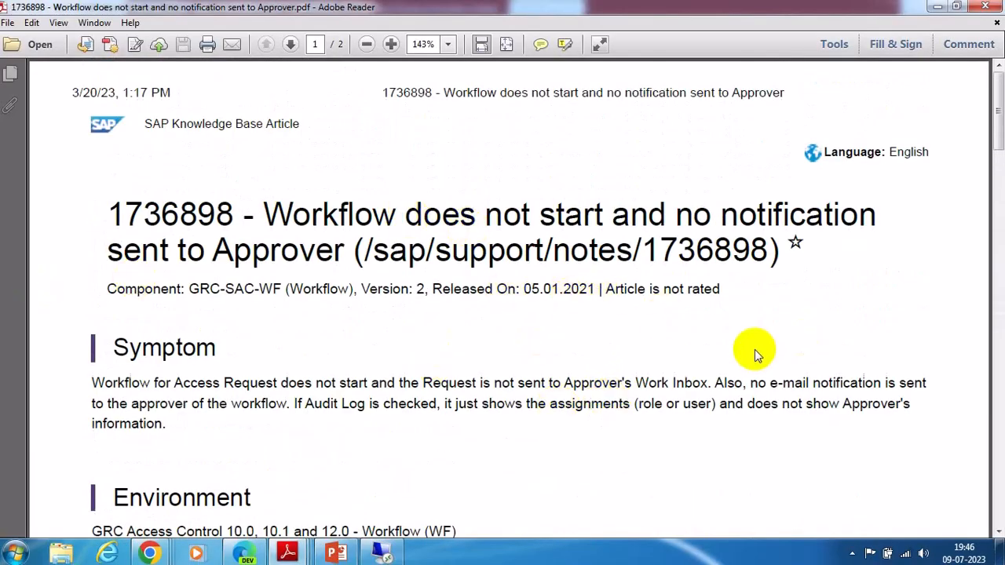
Step: Return to the Post Installation Guide at page 38, Assign Agents (1/4)
{"action": "mouse_move", "coordinate": [288, 555]}
{"action": "left_click", "coordinate": [165, 483]}
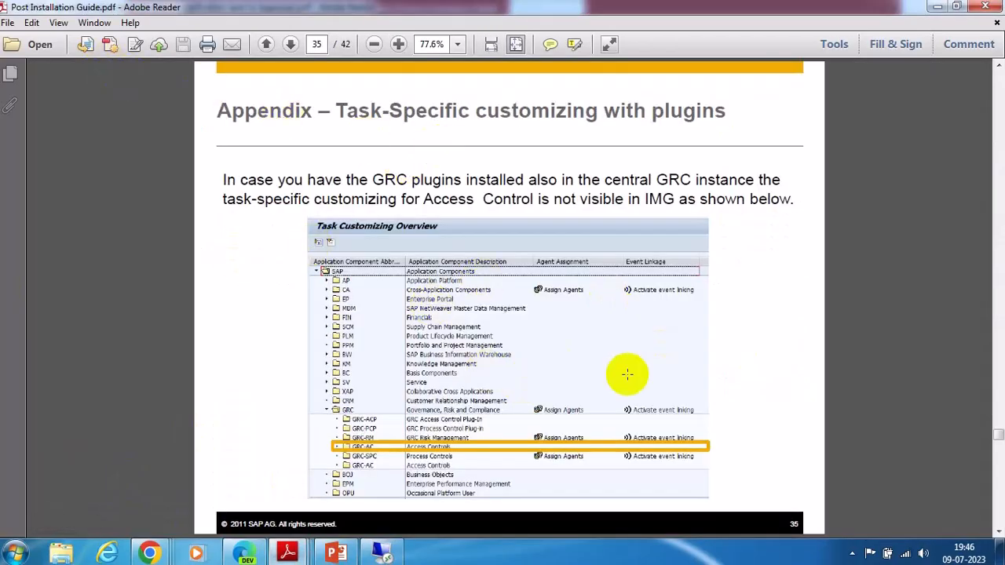
{"action": "scroll", "coordinate": [633, 385], "scroll_direction": "down", "scroll_amount": 3}
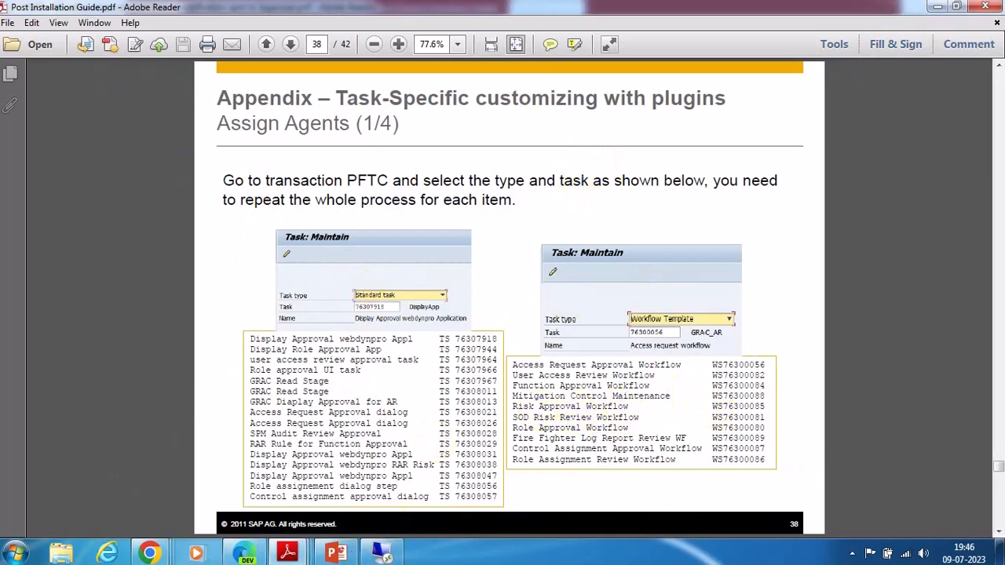
Step: Show slide 6, Post Installation Tasks, in the PowerPoint training deck
{"action": "left_click", "coordinate": [336, 554]}
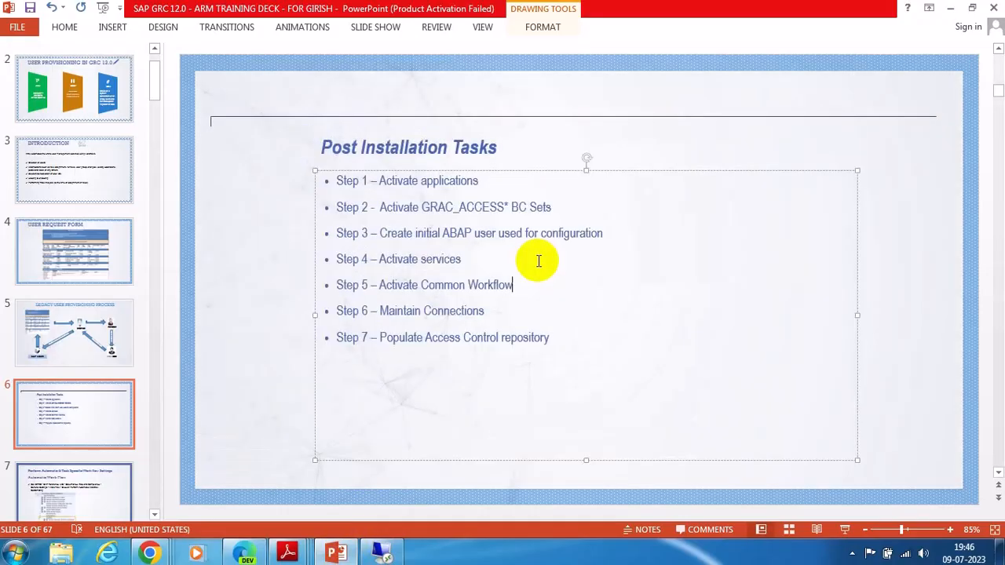
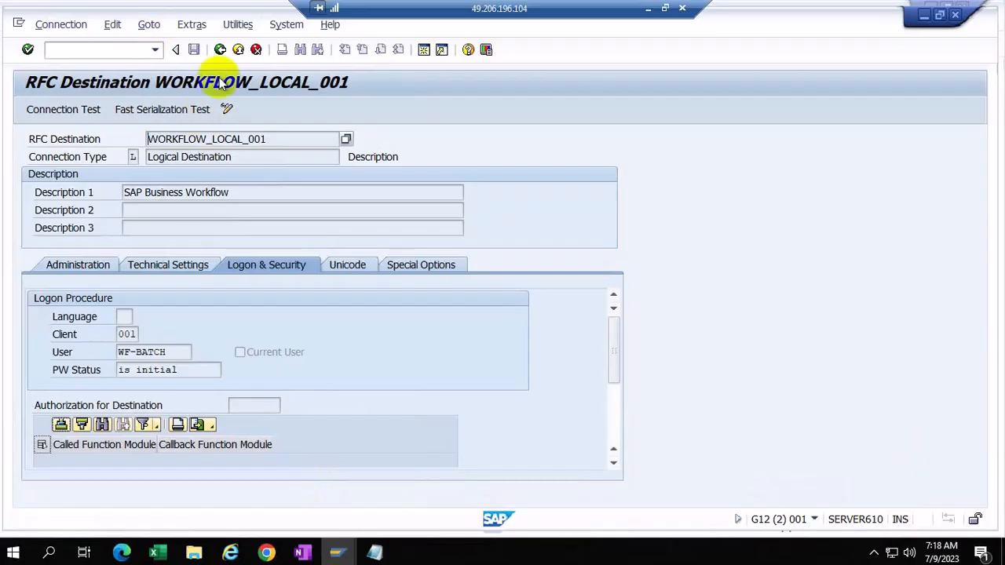
Step: Return to the SAP Easy Access menu and start transaction SPRO
{"action": "left_click", "coordinate": [221, 49]}
{"action": "left_click", "coordinate": [220, 49]}
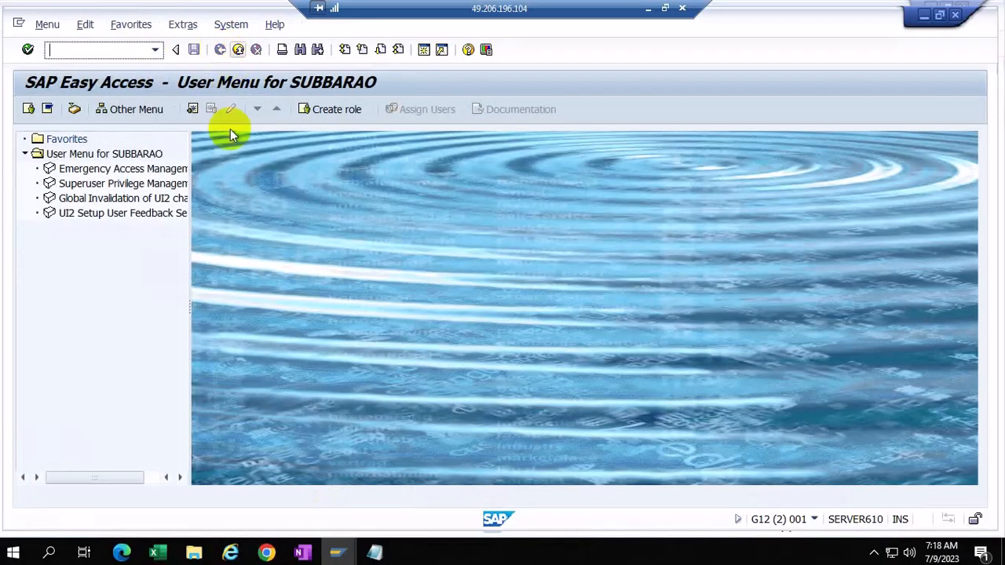
{"action": "type", "text": "spro"}
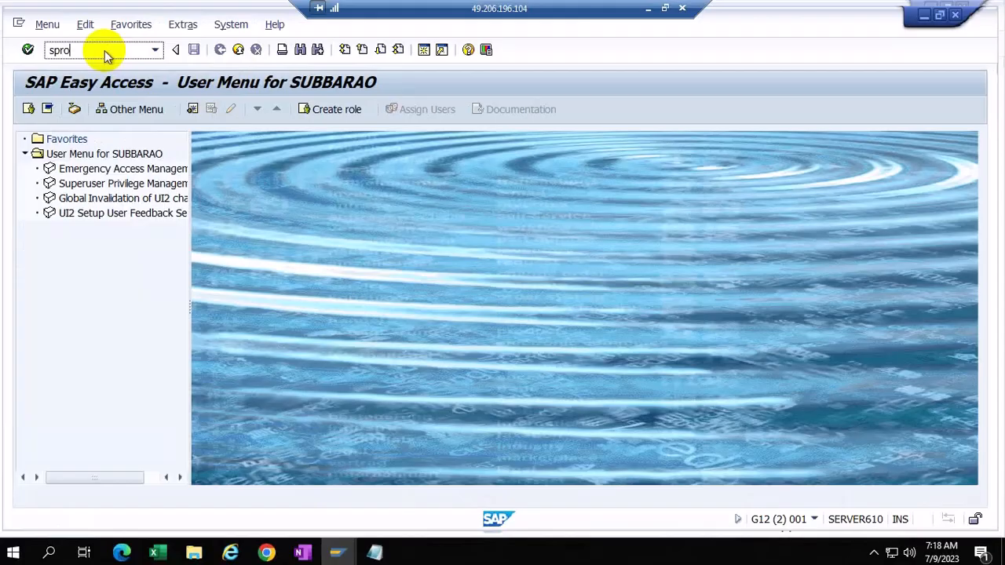
{"action": "key", "text": "Return"}
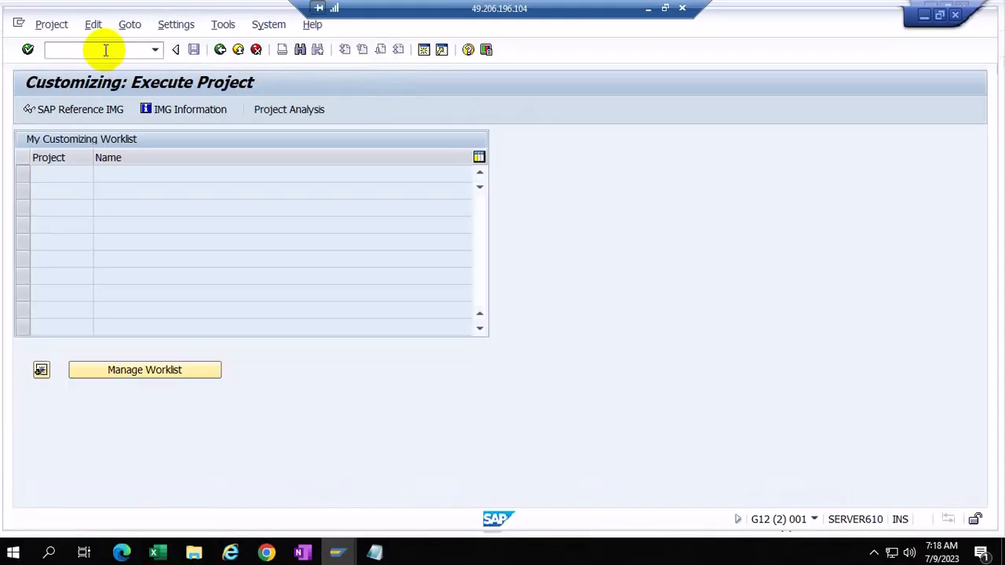
Step: In the SAP Reference IMG, expand Governance, Risk and Compliance > Common Component Settings > Integration Framework
{"action": "left_click", "coordinate": [72, 111]}
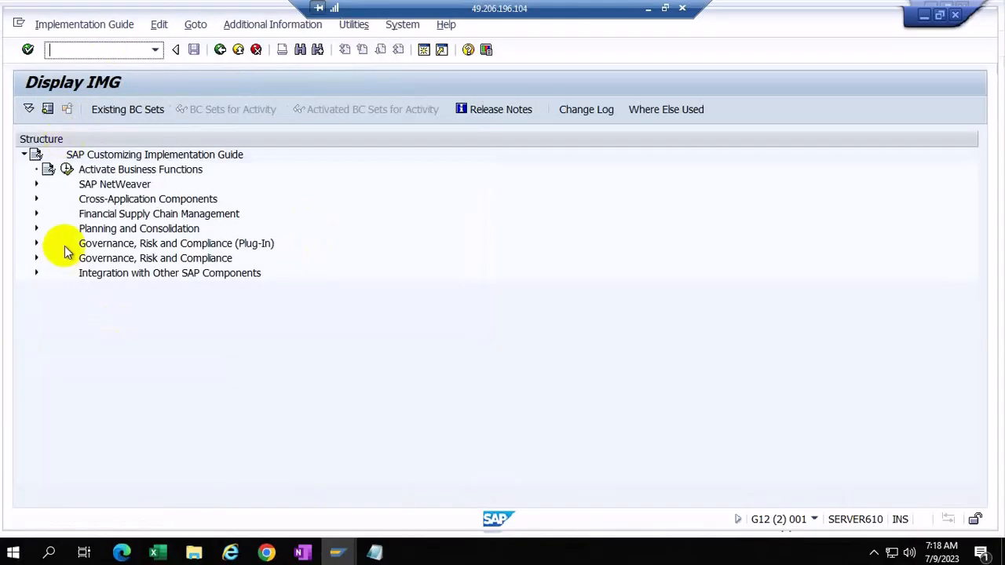
{"action": "left_click", "coordinate": [37, 258]}
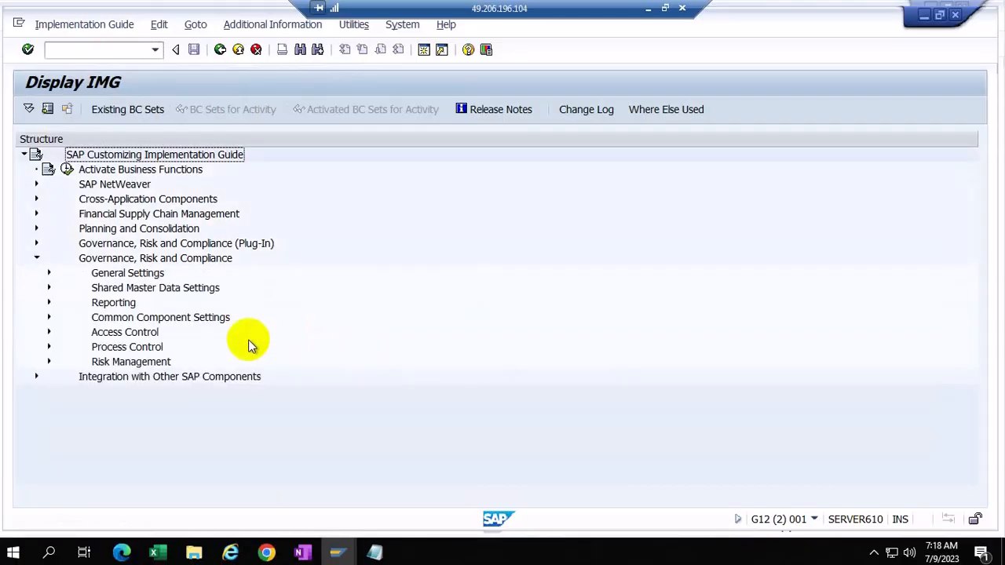
{"action": "left_click", "coordinate": [49, 317]}
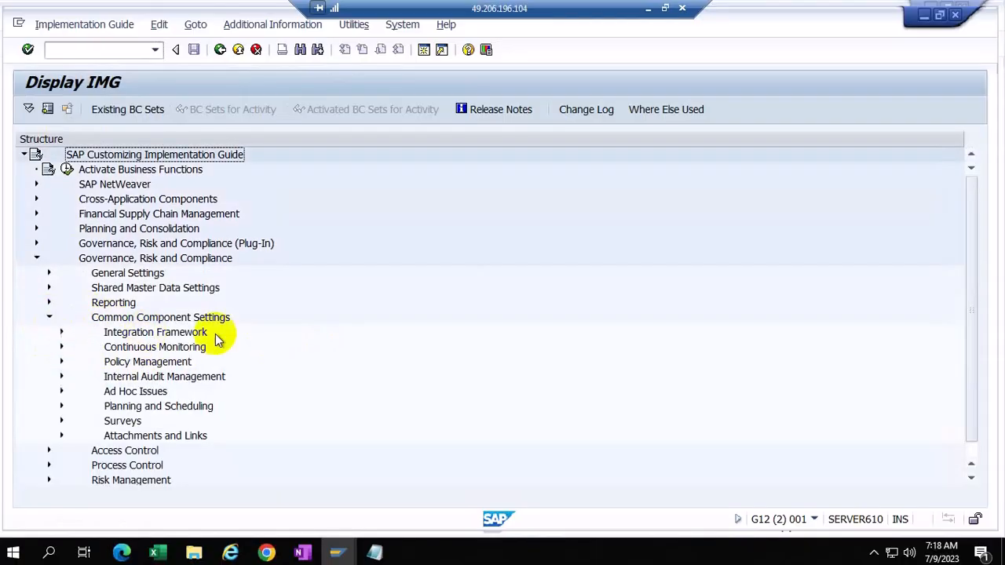
{"action": "left_click", "coordinate": [62, 334]}
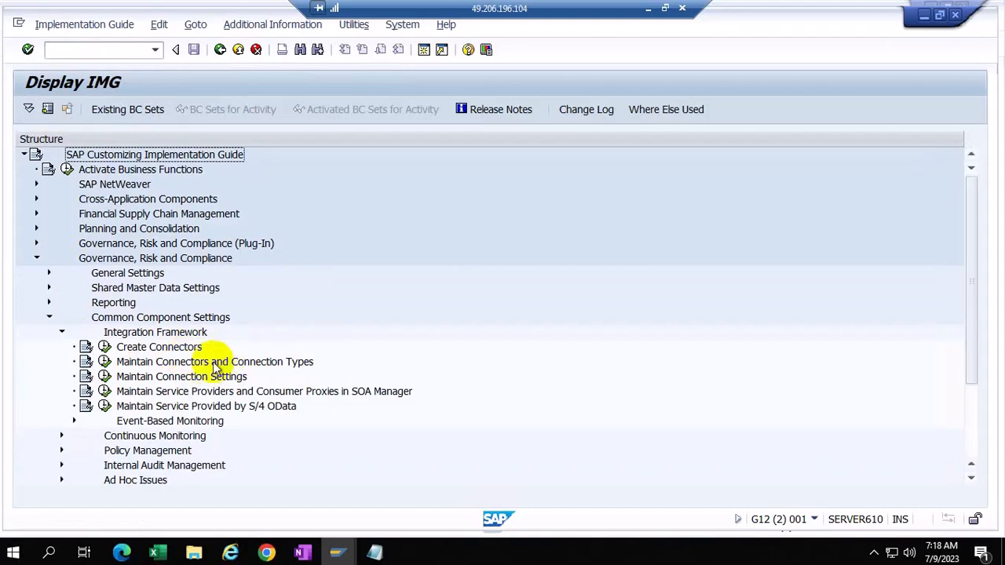
Step: Open Maintain Connectors and Connection Types, select SAP System, and list connectors ARIBA, ECCCLNT100, G12CLNT001, S4HCLNT100
{"action": "left_click", "coordinate": [105, 362]}
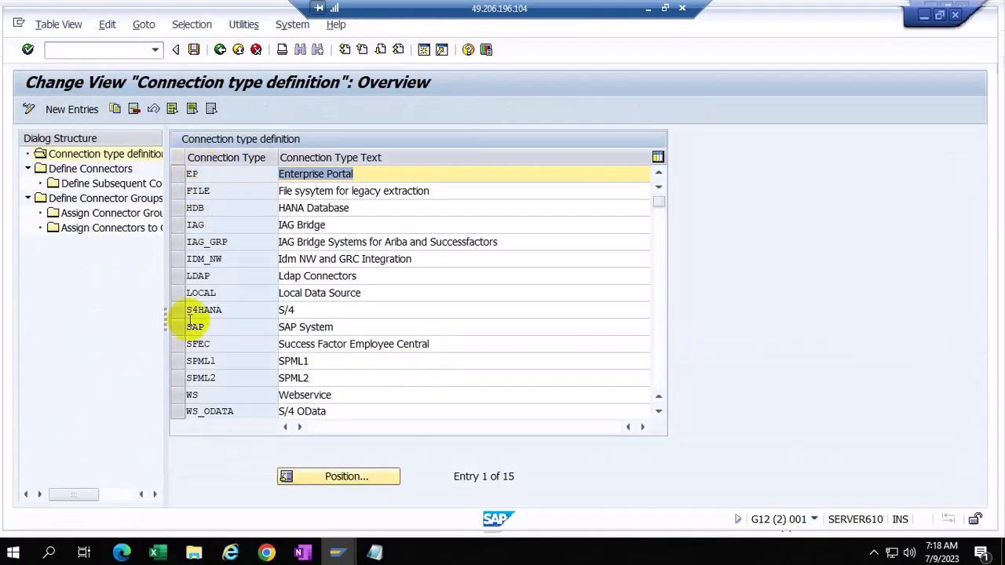
{"action": "left_click", "coordinate": [176, 326]}
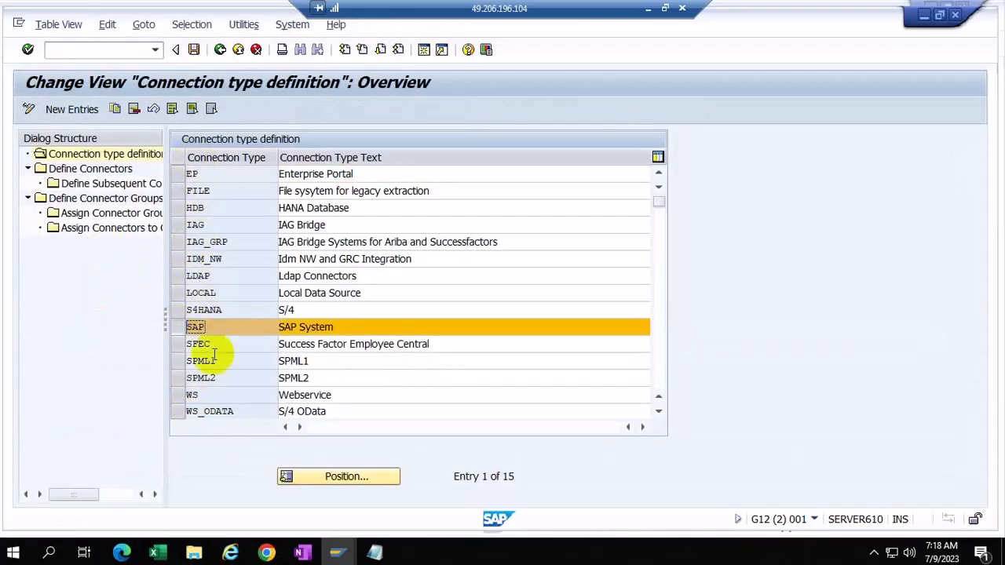
{"action": "double_click", "coordinate": [76, 167]}
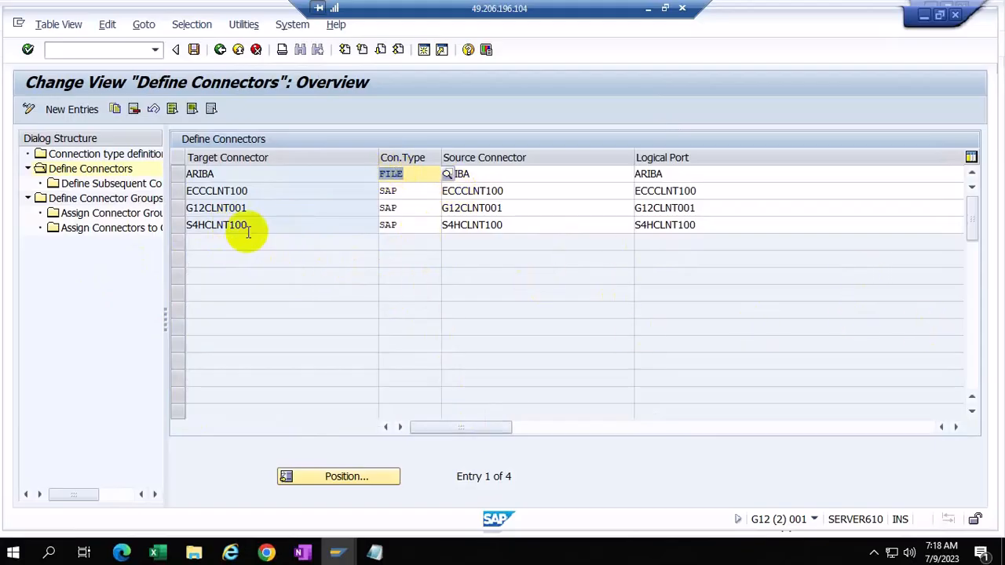
{"action": "left_click", "coordinate": [179, 225]}
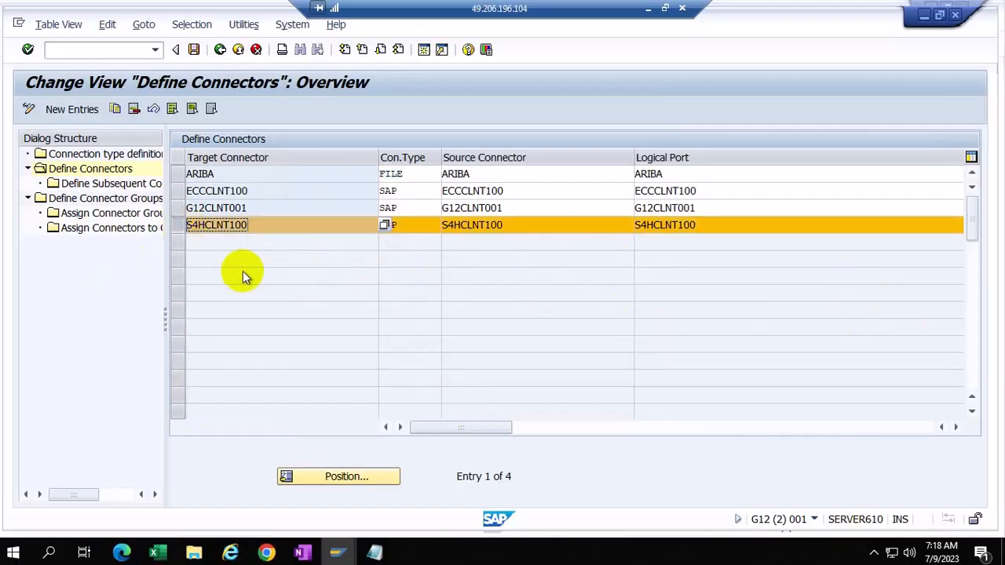
Step: Open Define Connector Groups and look over the SAP_R3_LG group entry
{"action": "double_click", "coordinate": [108, 200]}
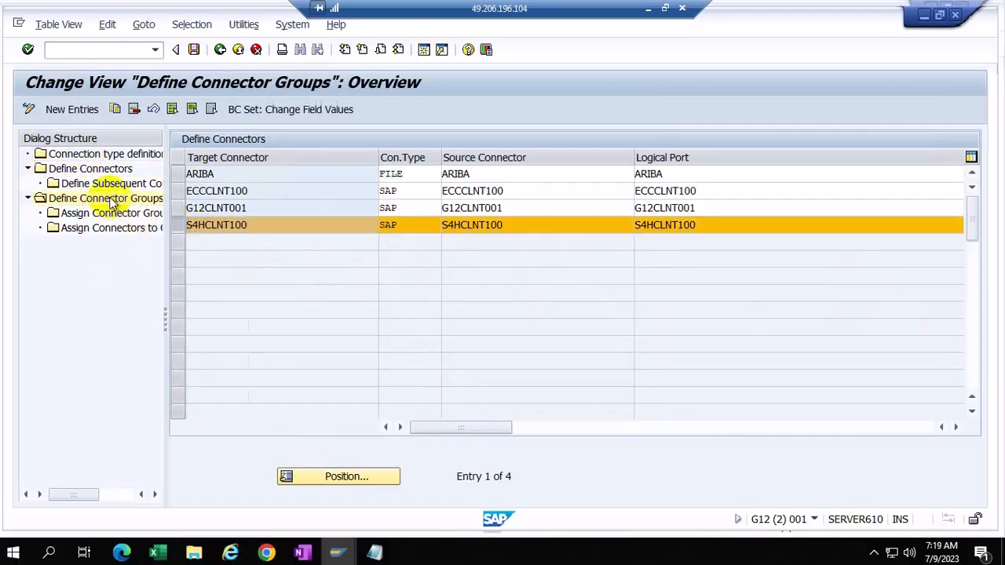
{"action": "double_click", "coordinate": [110, 202]}
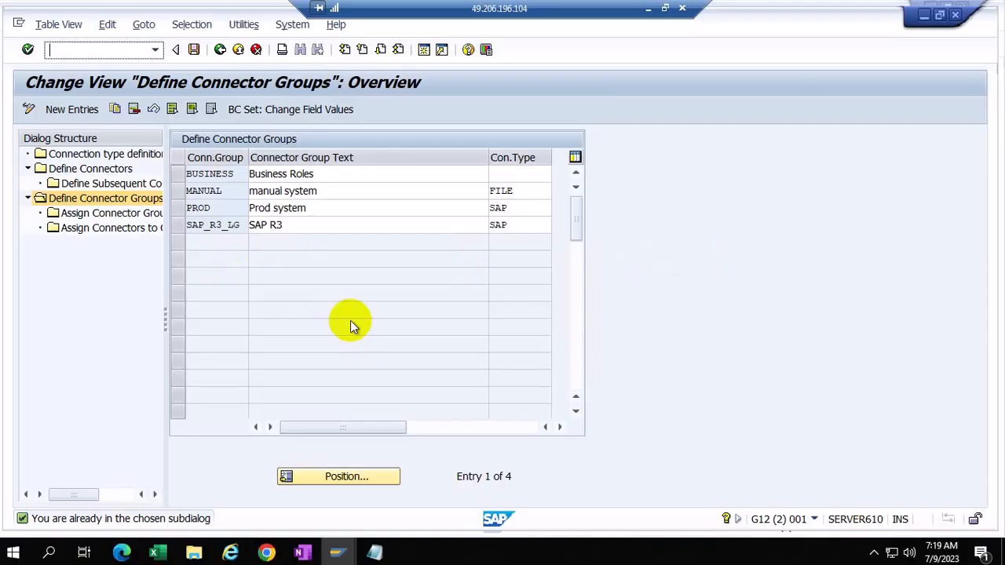
{"action": "left_click_drag", "start_coordinate": [229, 225], "coordinate": [242, 225]}
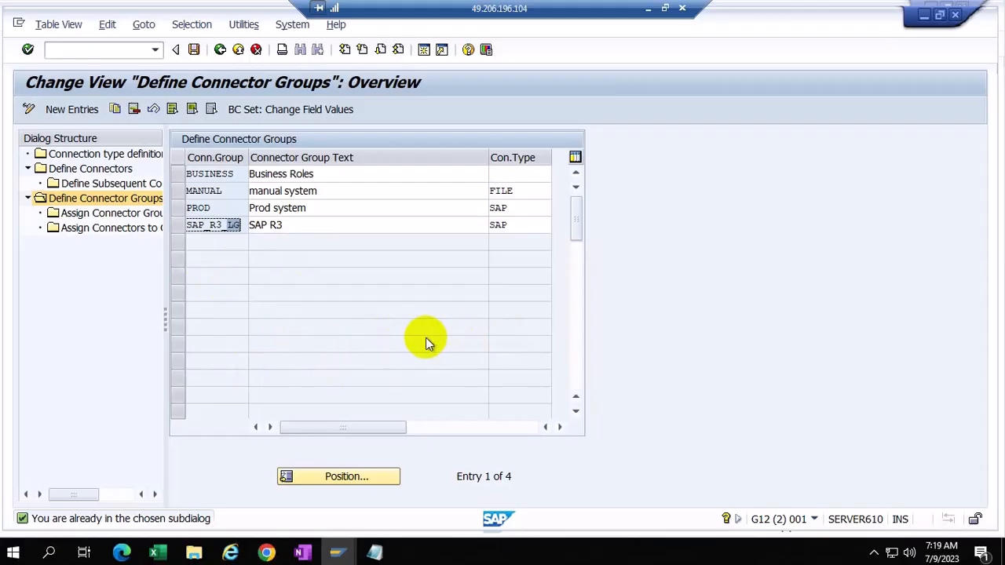
{"action": "left_click", "coordinate": [176, 229]}
{"action": "left_click", "coordinate": [175, 230]}
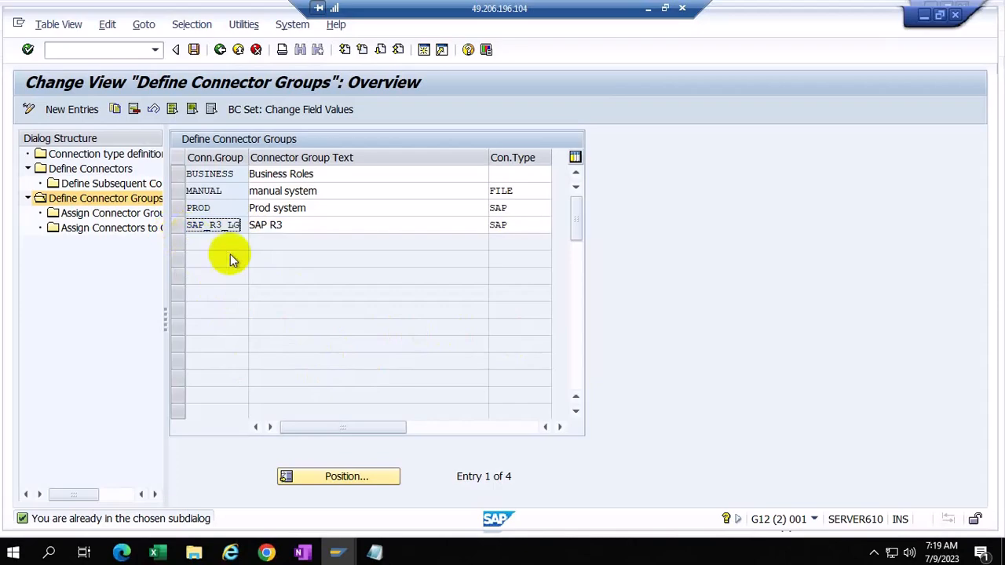
{"action": "left_click", "coordinate": [180, 228]}
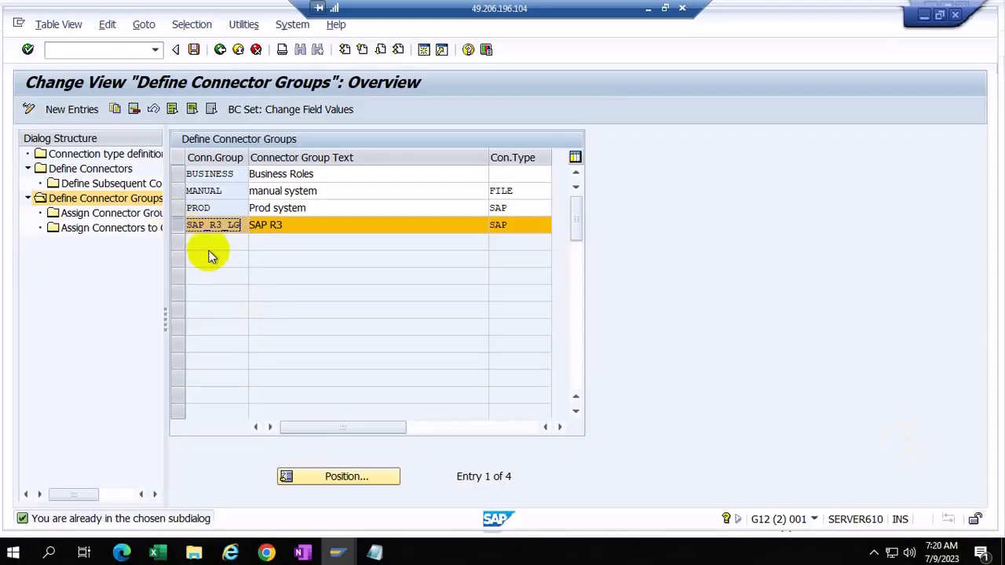
{"action": "left_click", "coordinate": [175, 226]}
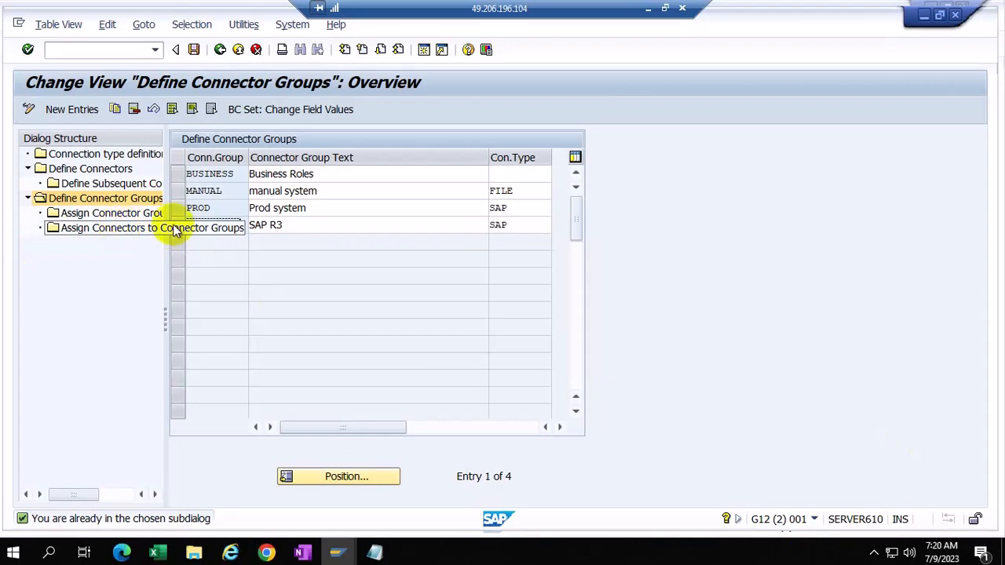
Step: Check SAP_R3_LG's Logical Group type and its three assigned connectors, then go back to connection types
{"action": "left_click", "coordinate": [180, 226]}
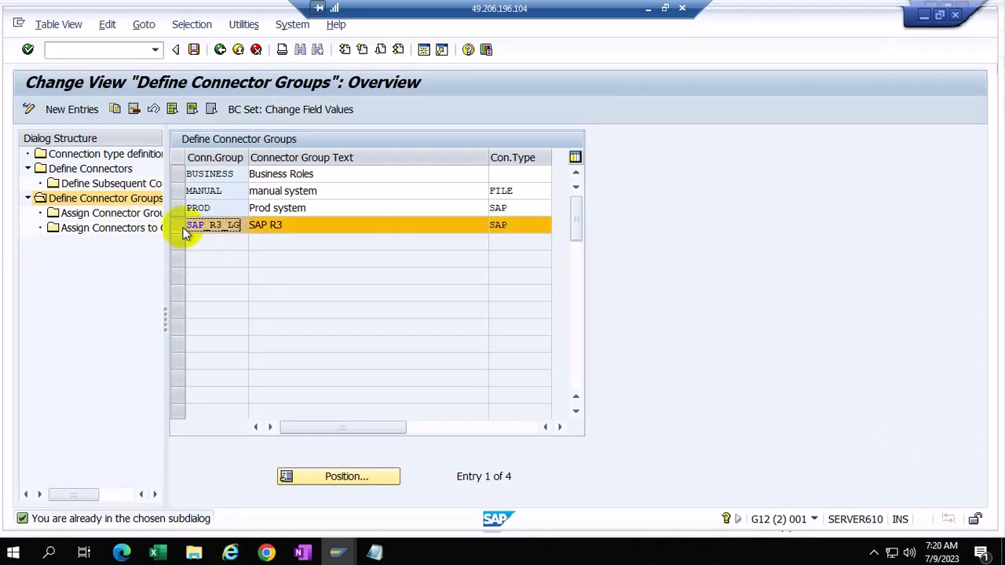
{"action": "double_click", "coordinate": [114, 213]}
{"action": "left_click", "coordinate": [183, 208]}
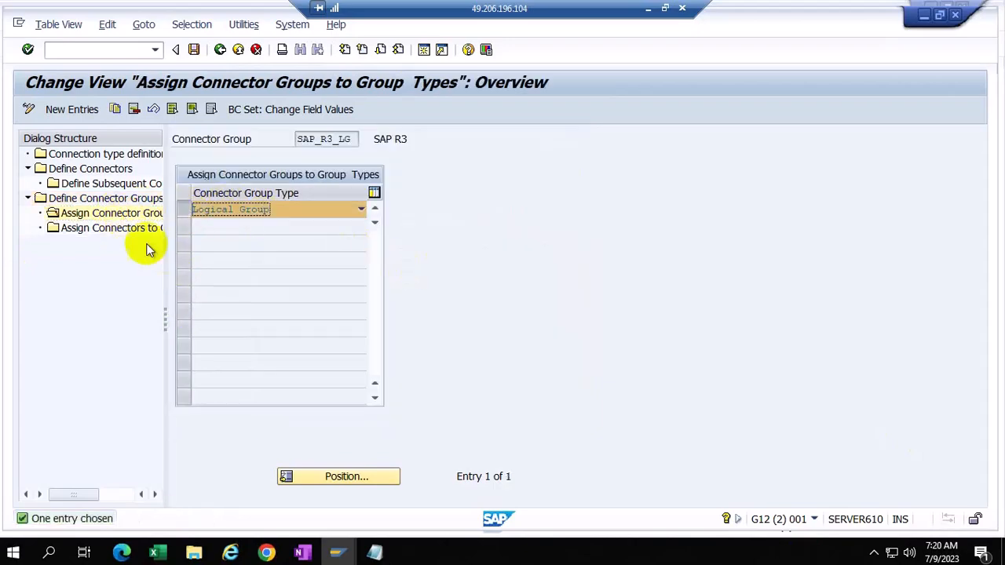
{"action": "double_click", "coordinate": [131, 230]}
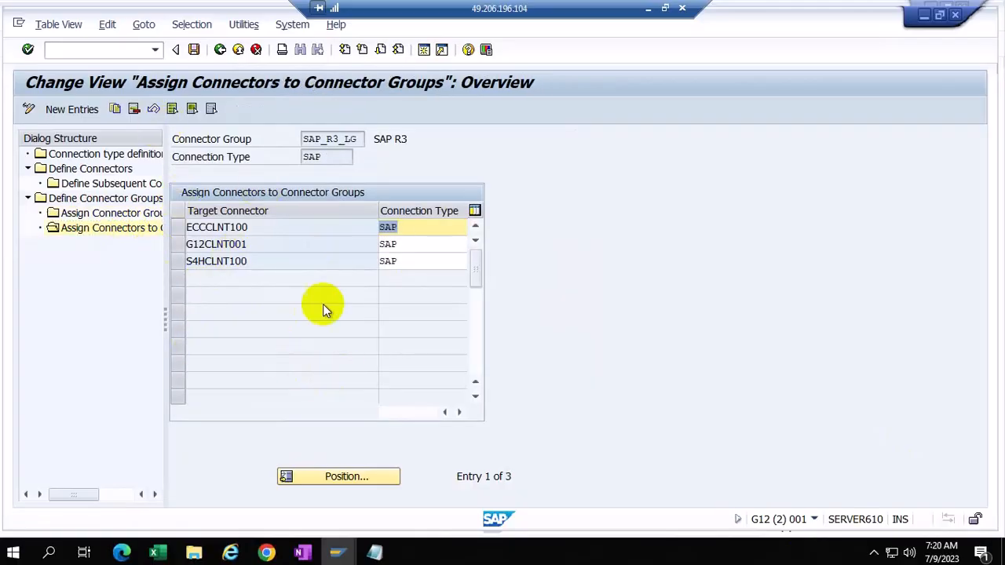
{"action": "left_click", "coordinate": [220, 49]}
{"action": "left_click", "coordinate": [219, 50]}
{"action": "left_click", "coordinate": [220, 49]}
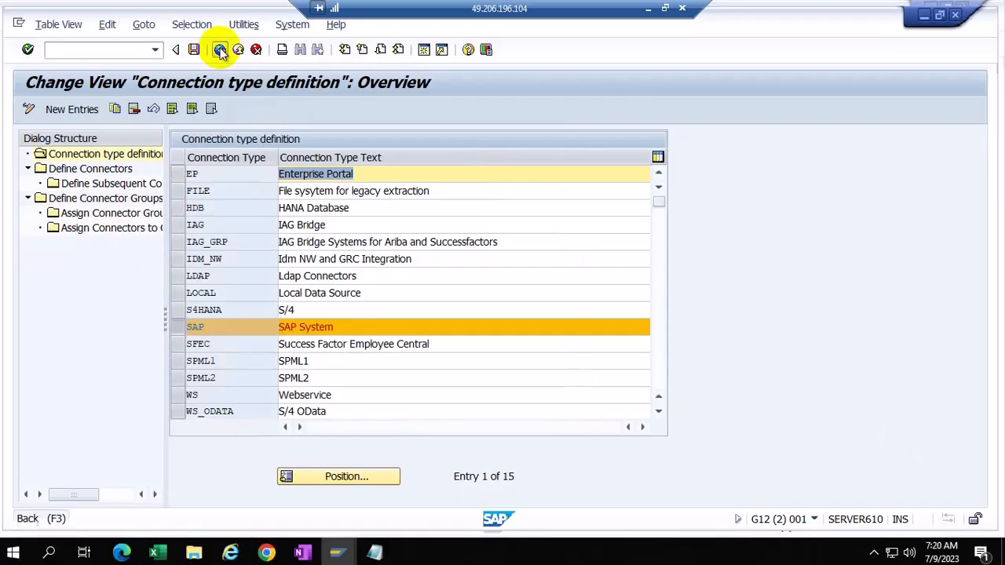
Step: Open Maintain Connection Settings with PROV (Provisioning) chosen as the integration scenario work area
{"action": "left_click", "coordinate": [104, 376]}
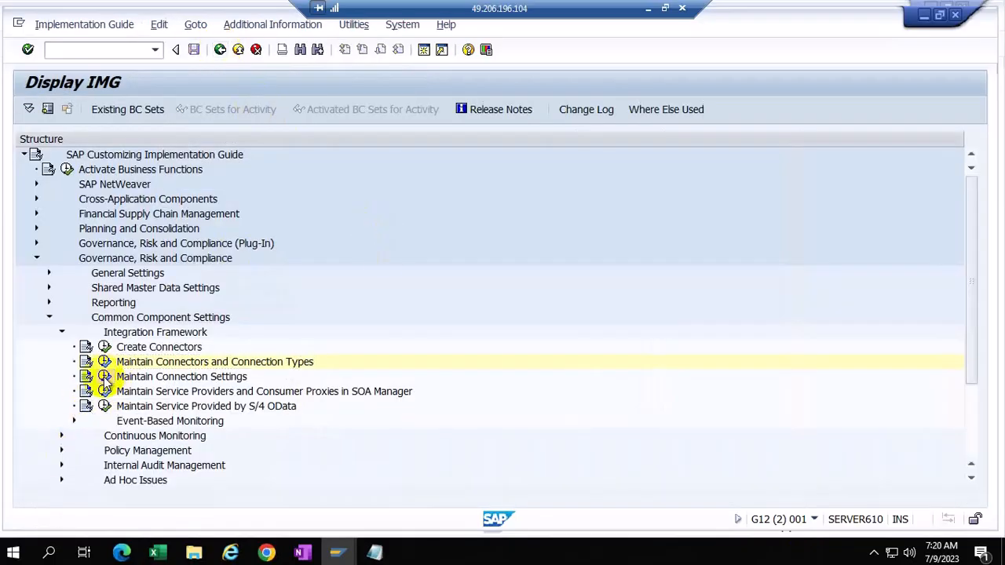
{"action": "left_click", "coordinate": [302, 220]}
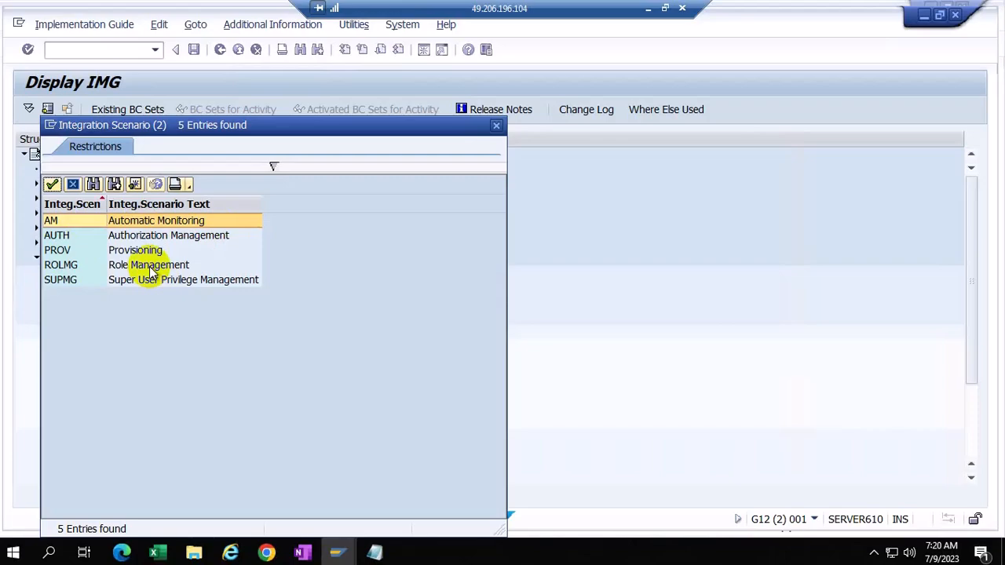
{"action": "left_click", "coordinate": [73, 250]}
{"action": "double_click", "coordinate": [73, 251]}
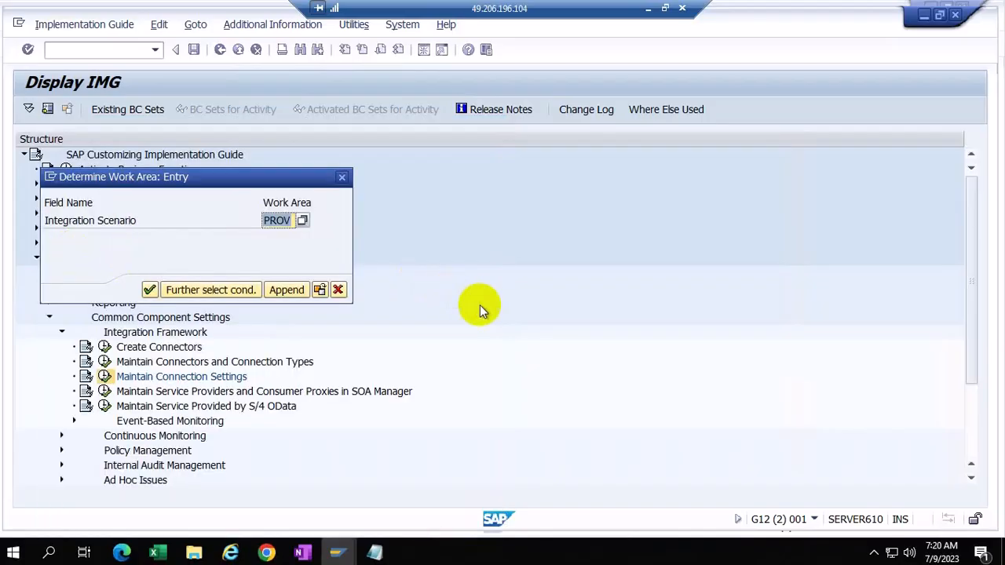
{"action": "left_click", "coordinate": [146, 288]}
Step: Select subscenario PROV and list its 9 connection type links with their handler classes
{"action": "left_click", "coordinate": [176, 191]}
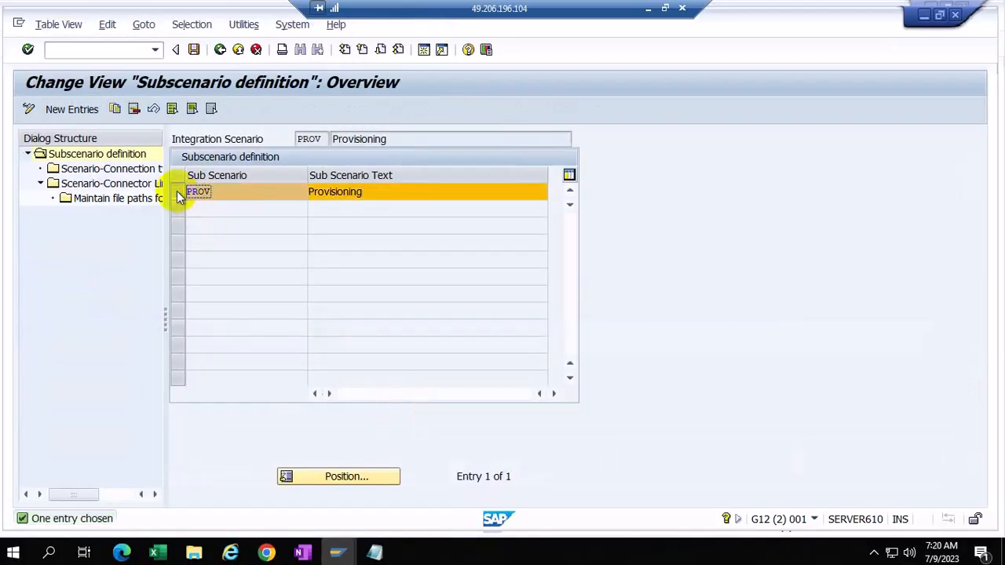
{"action": "double_click", "coordinate": [115, 175]}
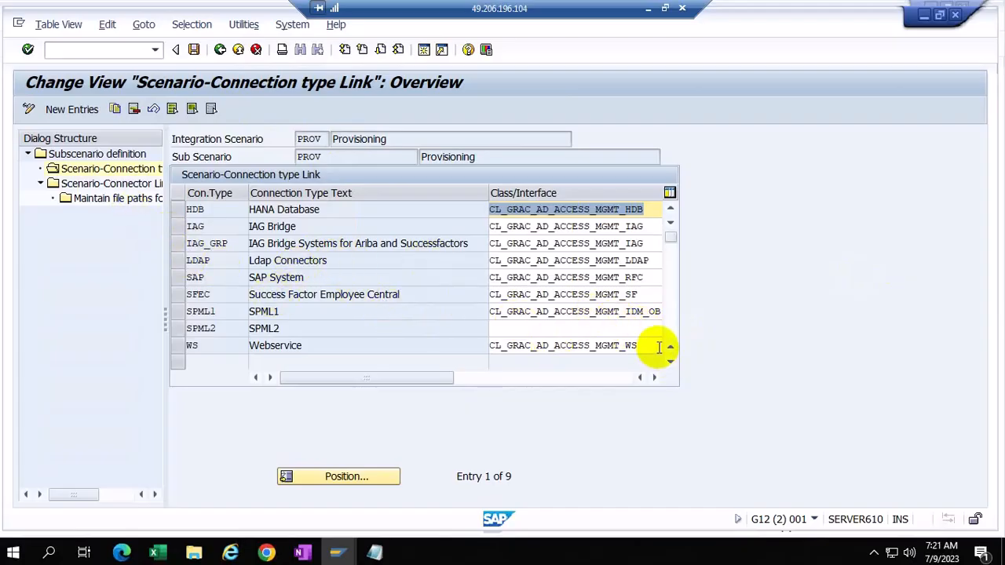
Step: Minimize the SAP session and go to slide 26, Maintain Data Source Configuration, via slide 25
{"action": "left_click", "coordinate": [647, 9]}
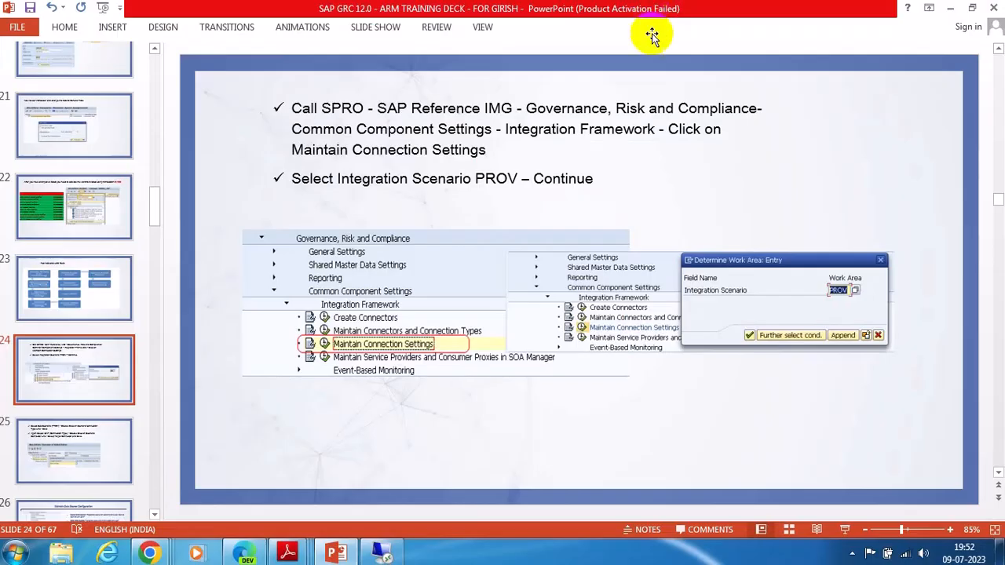
{"action": "left_click", "coordinate": [94, 465]}
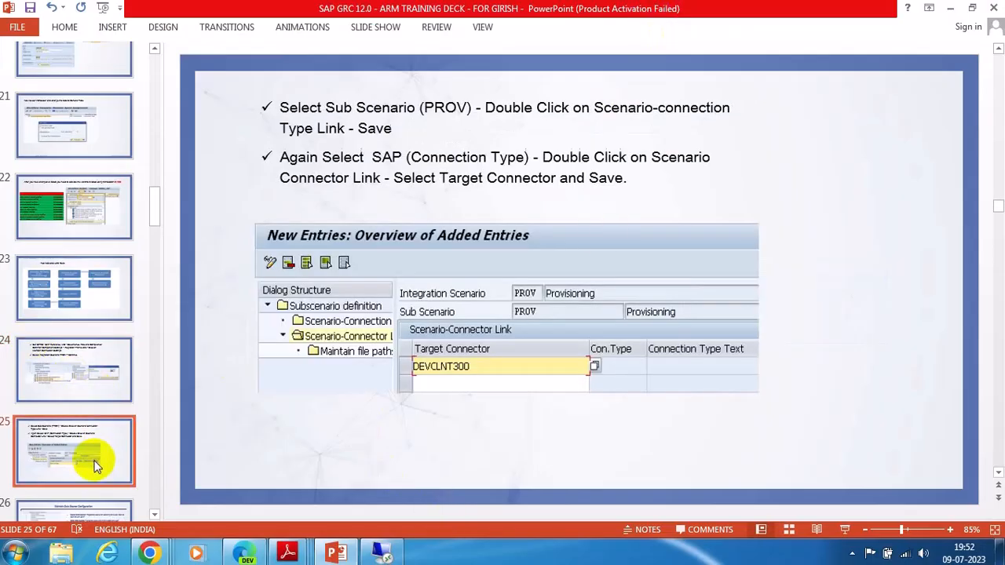
{"action": "left_click", "coordinate": [98, 511]}
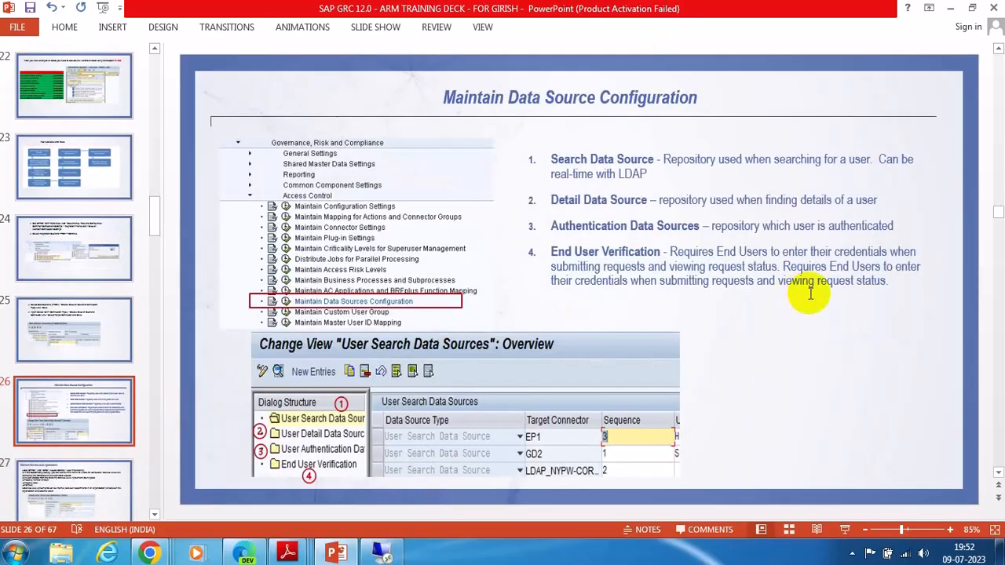
{"action": "left_click", "coordinate": [80, 328]}
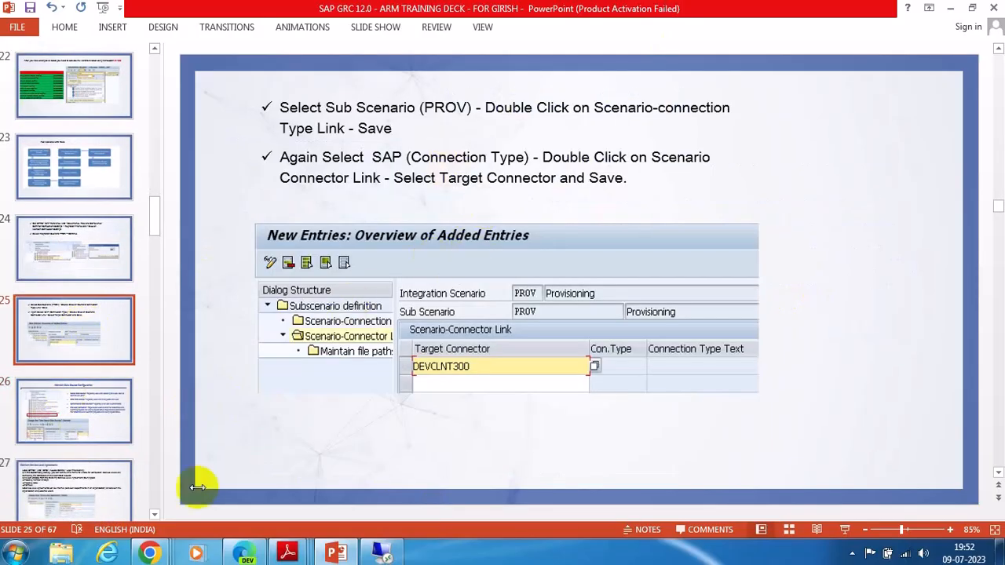
{"action": "left_click", "coordinate": [75, 404]}
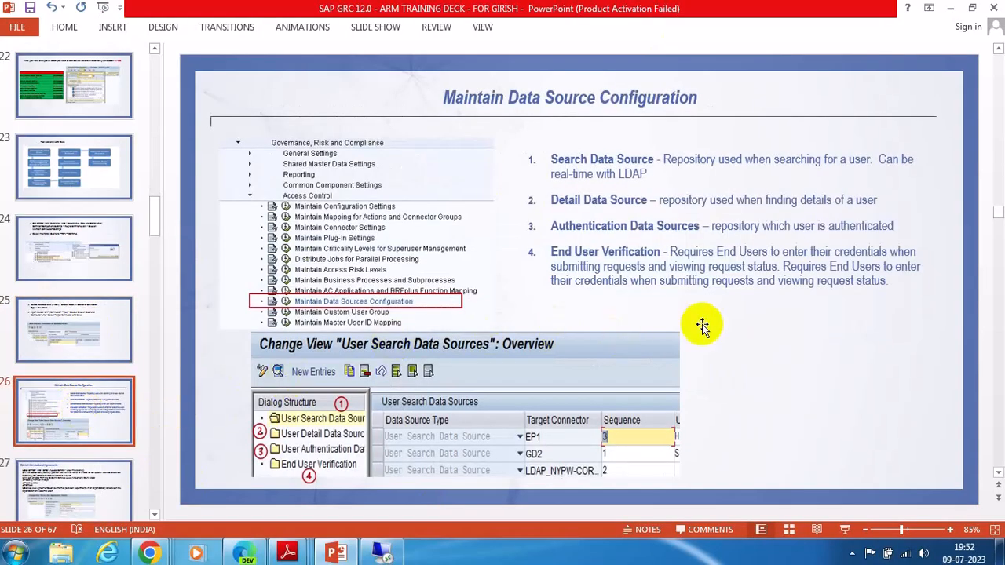
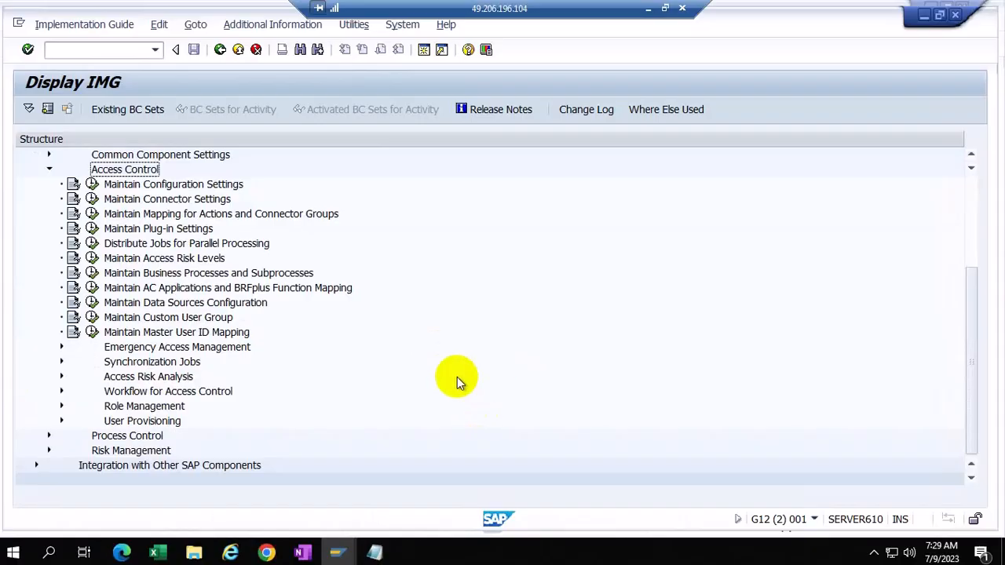
Step: Expand Access Control > User Provisioning, glance at Generate BRF+ Function, and return to the IMG tree
{"action": "left_click", "coordinate": [61, 421]}
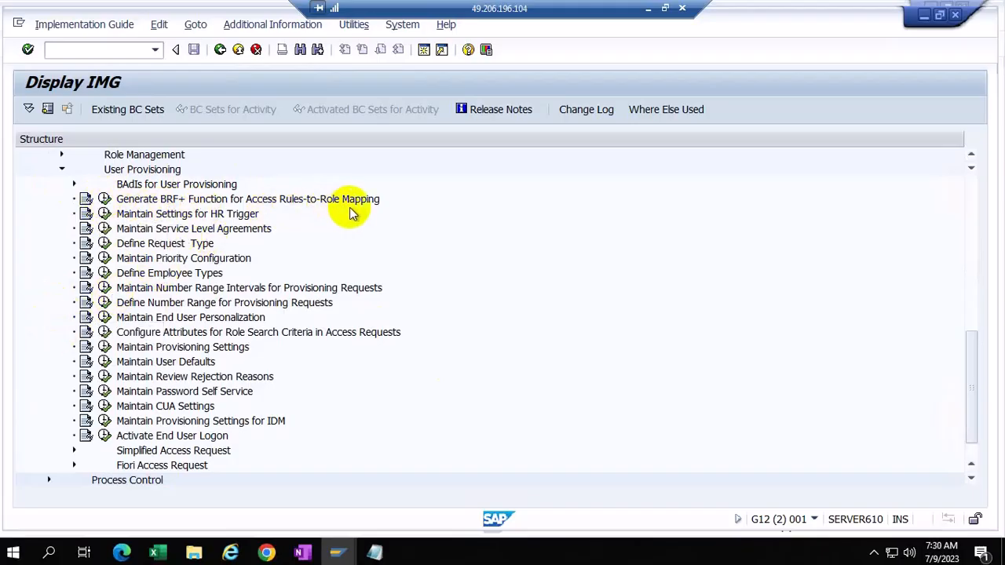
{"action": "left_click", "coordinate": [104, 198]}
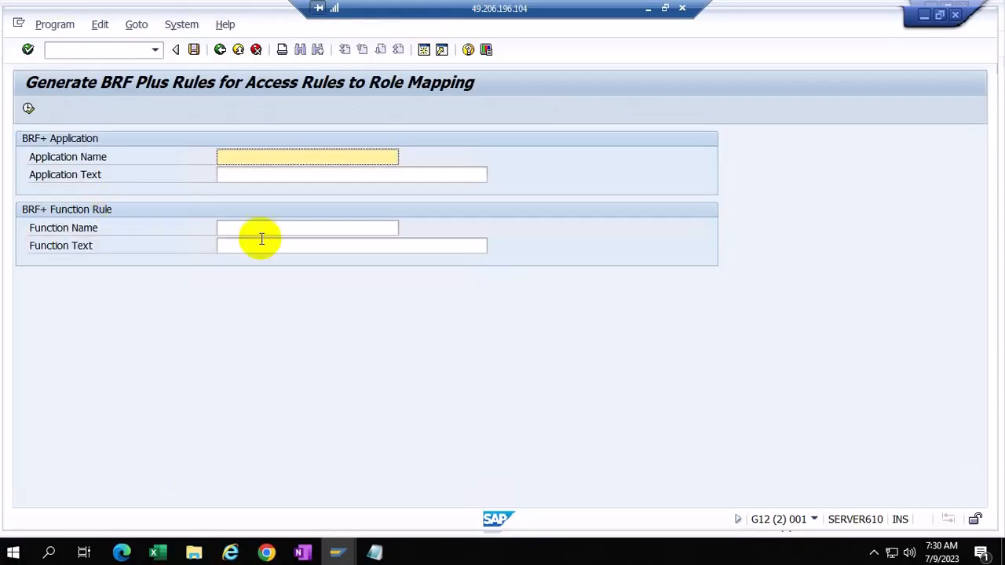
{"action": "left_click", "coordinate": [221, 52]}
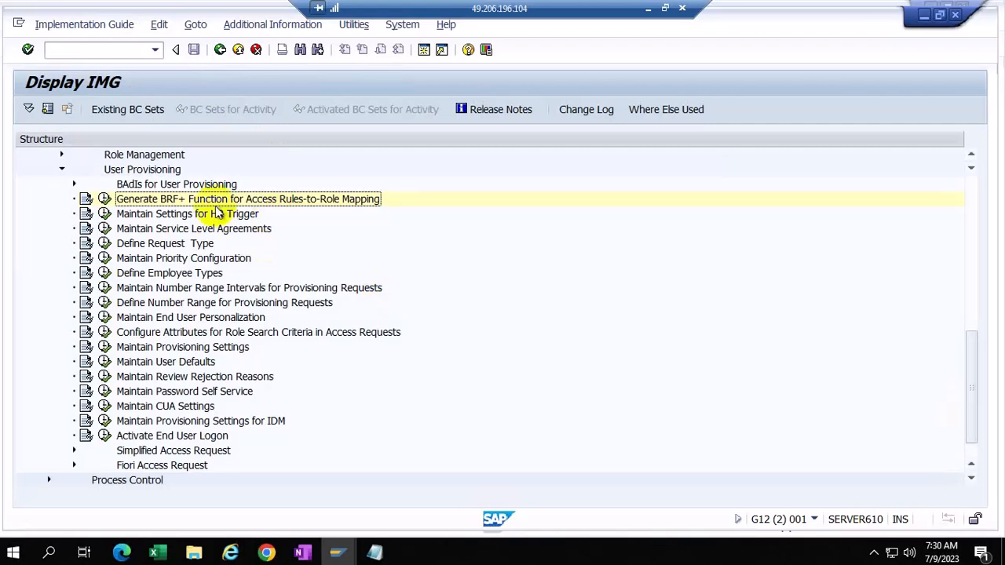
{"action": "left_click", "coordinate": [104, 215]}
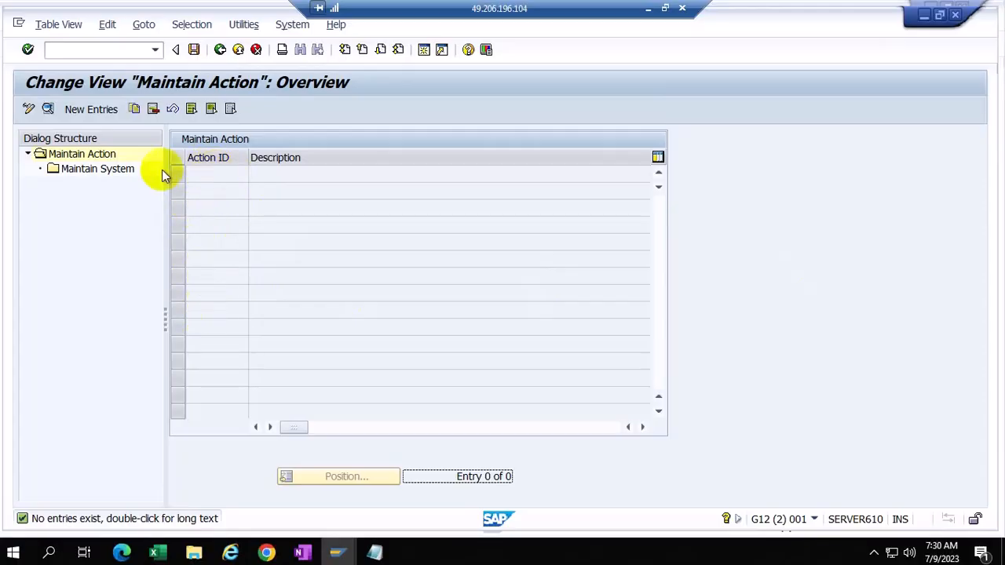
{"action": "double_click", "coordinate": [90, 174]}
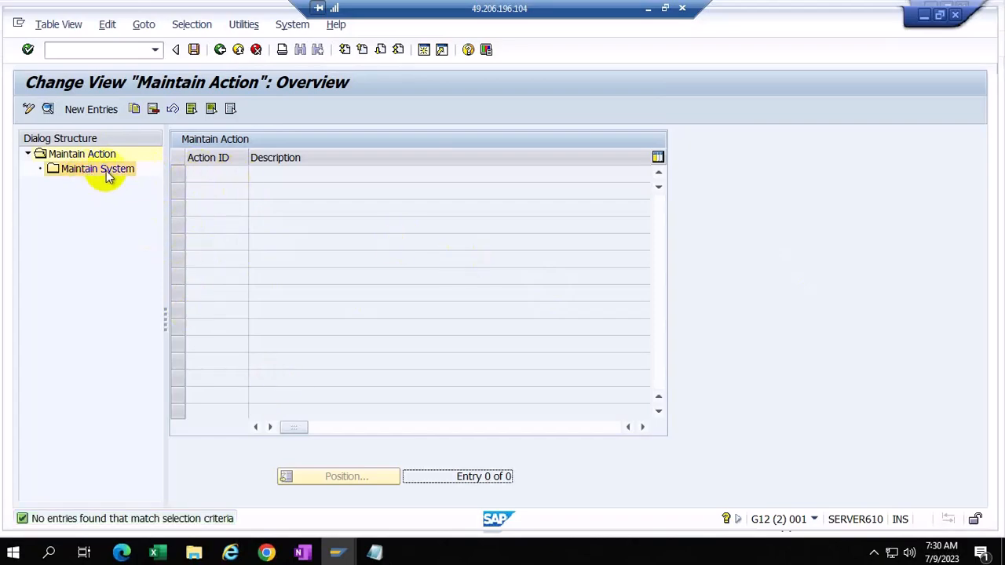
{"action": "left_click", "coordinate": [88, 108]}
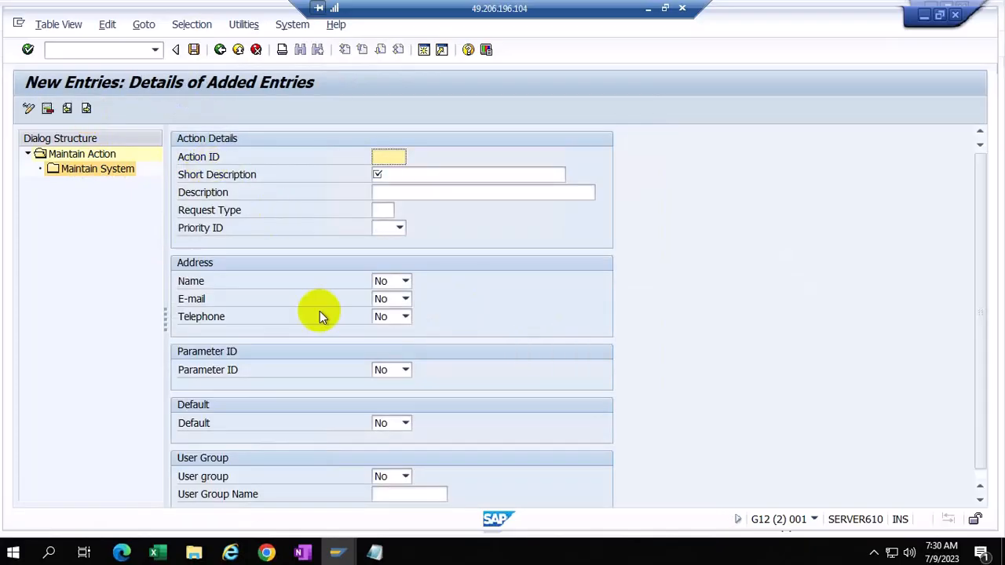
{"action": "scroll", "coordinate": [305, 316], "scroll_direction": "down", "scroll_amount": 1}
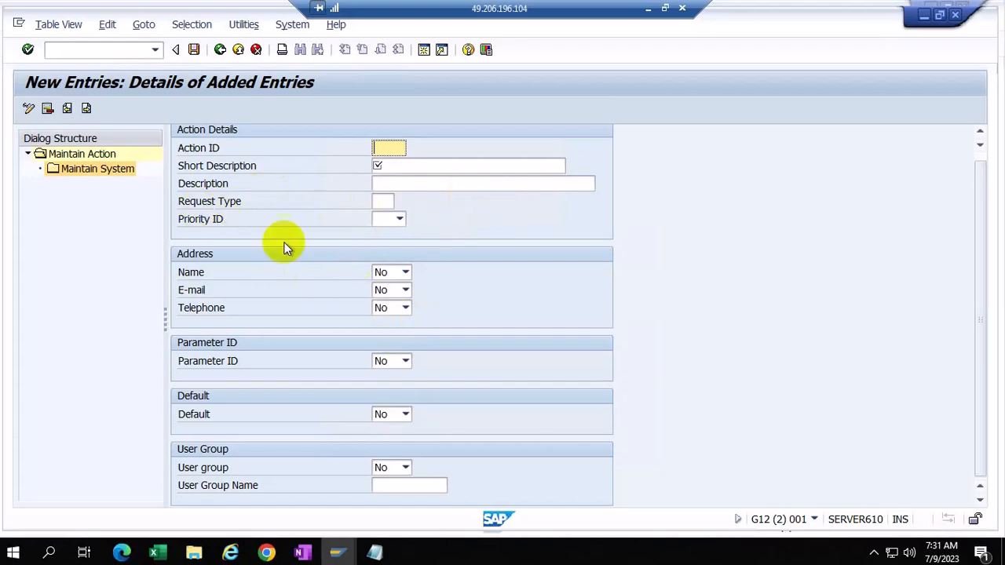
{"action": "left_click", "coordinate": [218, 49]}
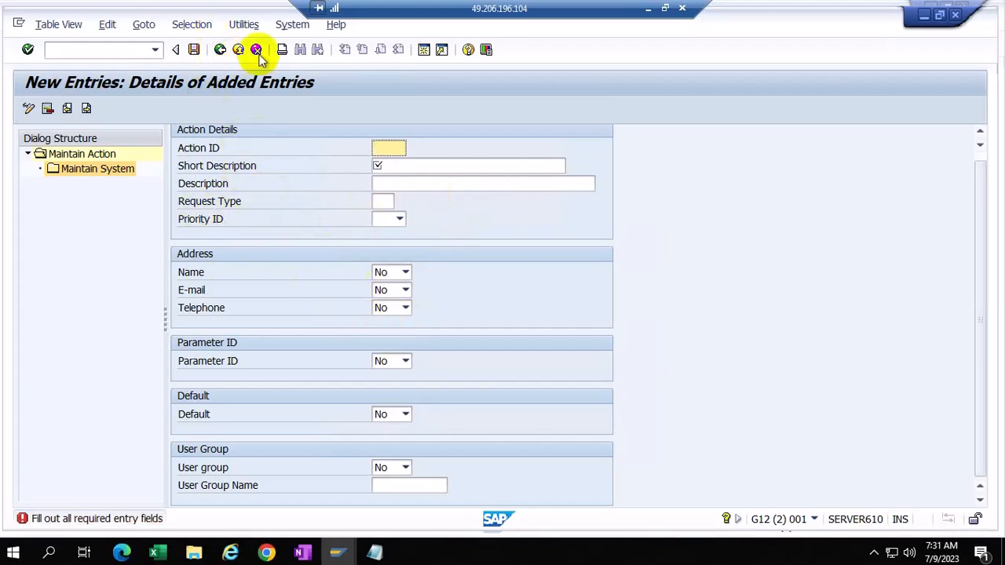
{"action": "left_click", "coordinate": [256, 49]}
{"action": "left_click", "coordinate": [229, 311]}
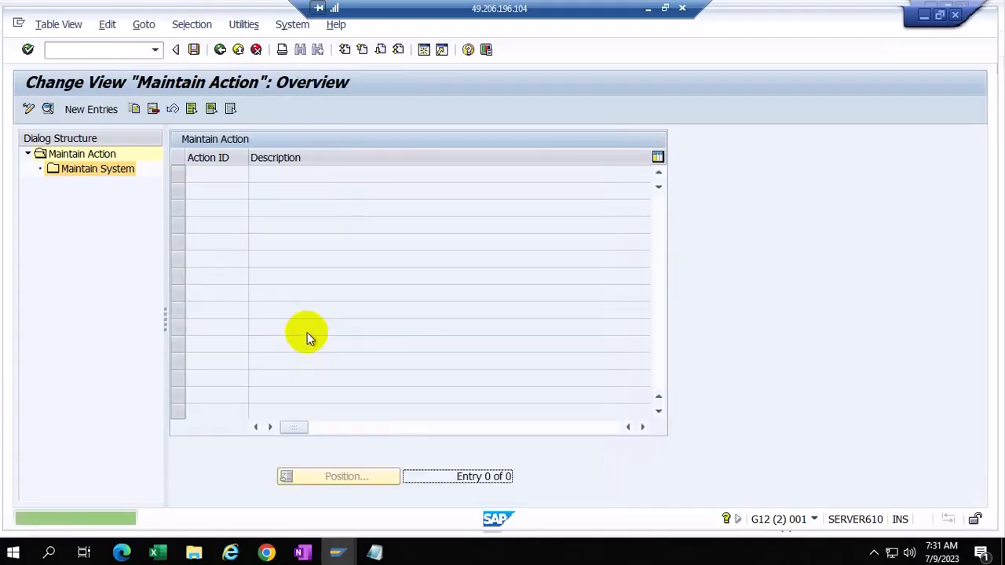
{"action": "left_click", "coordinate": [220, 50]}
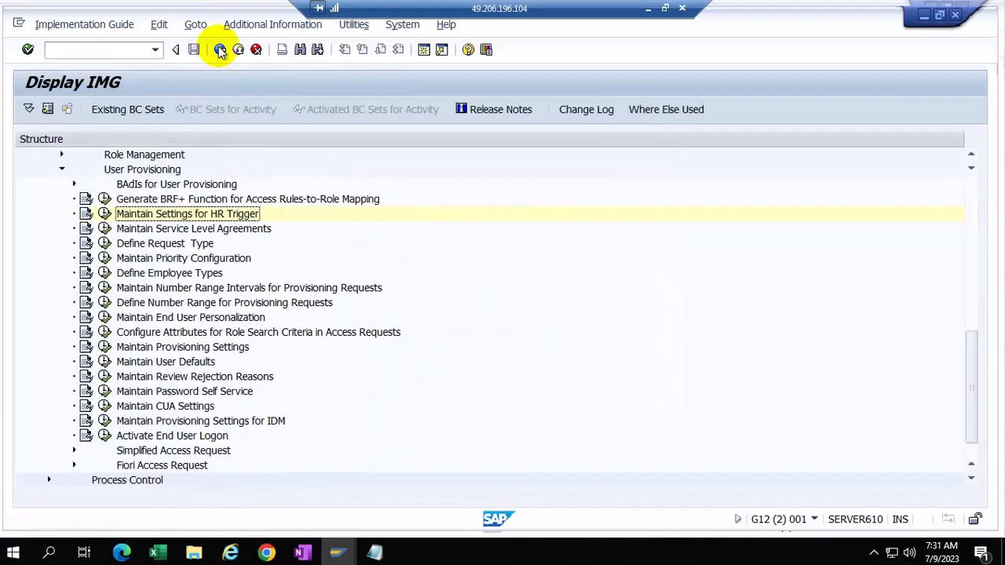
Step: Open Maintain Service Level Agreements and review the FFlog entry's process ID options and 7 SLA days
{"action": "left_click", "coordinate": [105, 229]}
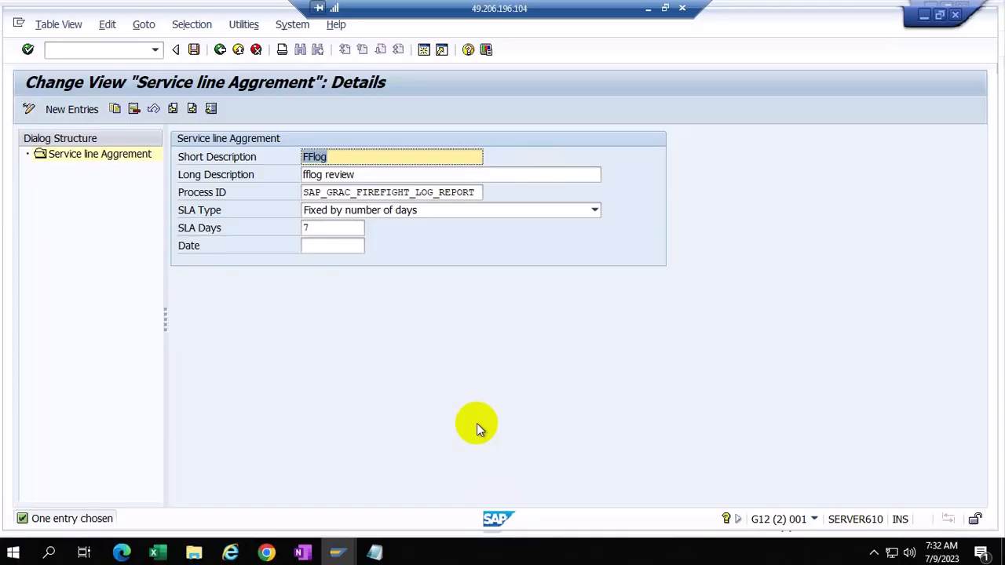
{"action": "left_click", "coordinate": [479, 193]}
{"action": "left_click", "coordinate": [488, 193]}
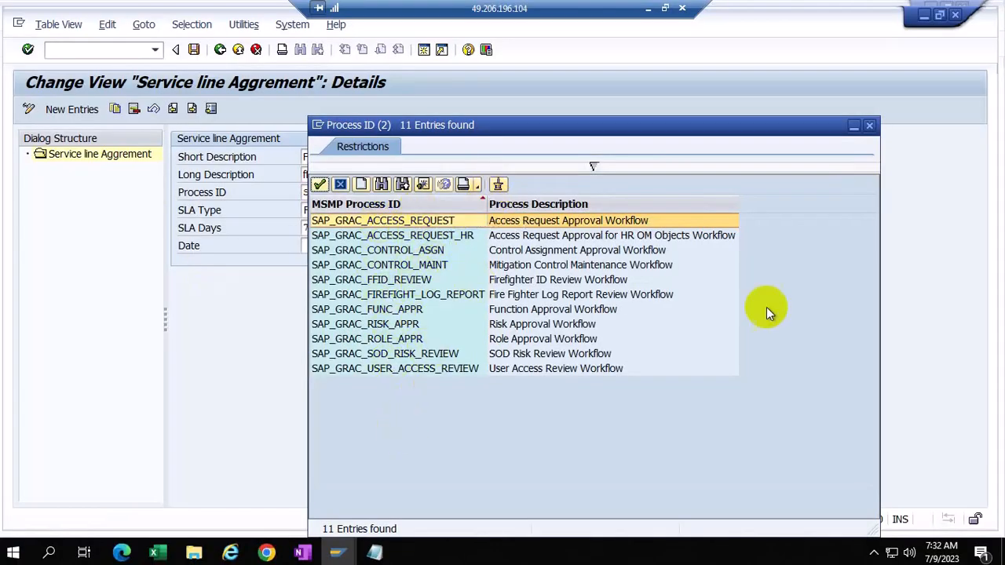
{"action": "left_click", "coordinate": [869, 126]}
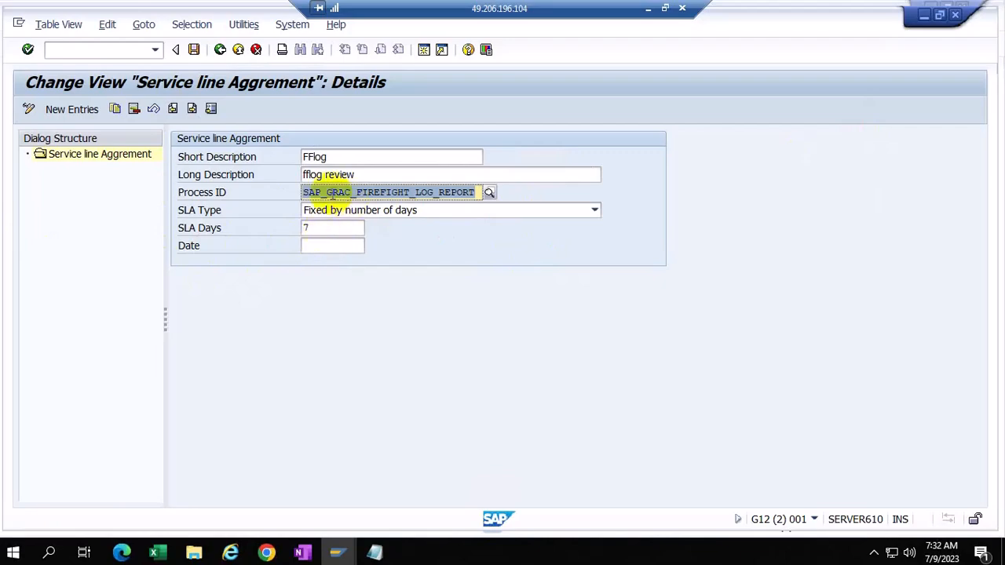
{"action": "left_click", "coordinate": [314, 227]}
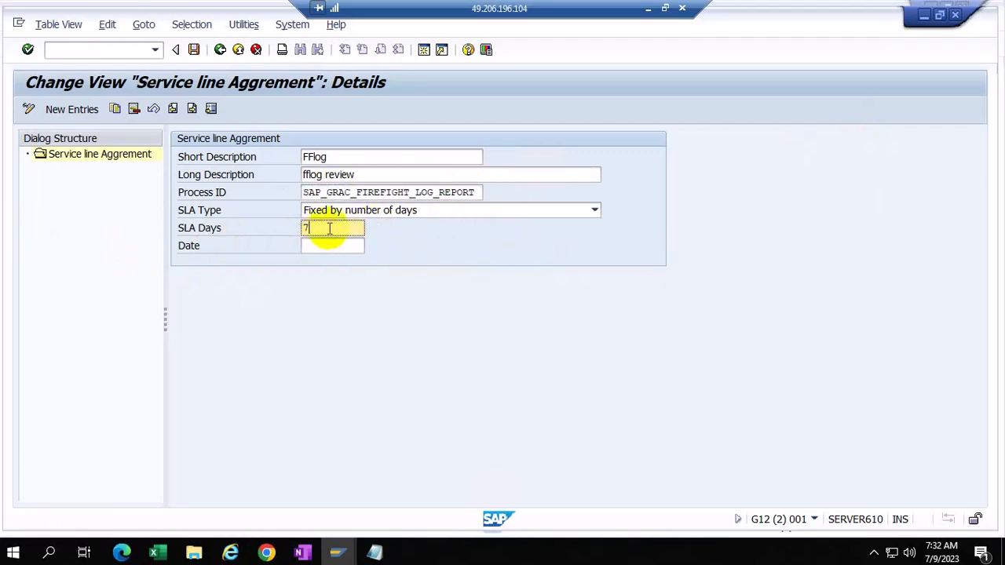
Step: Add a new SLA entry for SAP_GRAC_ACCESS_REQUEST, fixed by number of days, 21 SLA days
{"action": "left_click", "coordinate": [66, 109]}
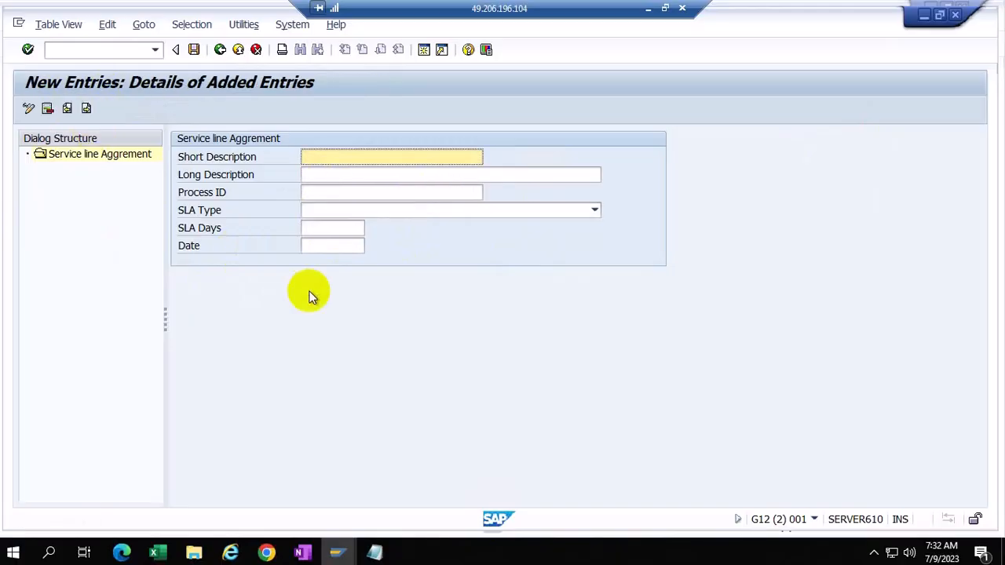
{"action": "left_click", "coordinate": [350, 193]}
{"action": "left_click", "coordinate": [488, 192]}
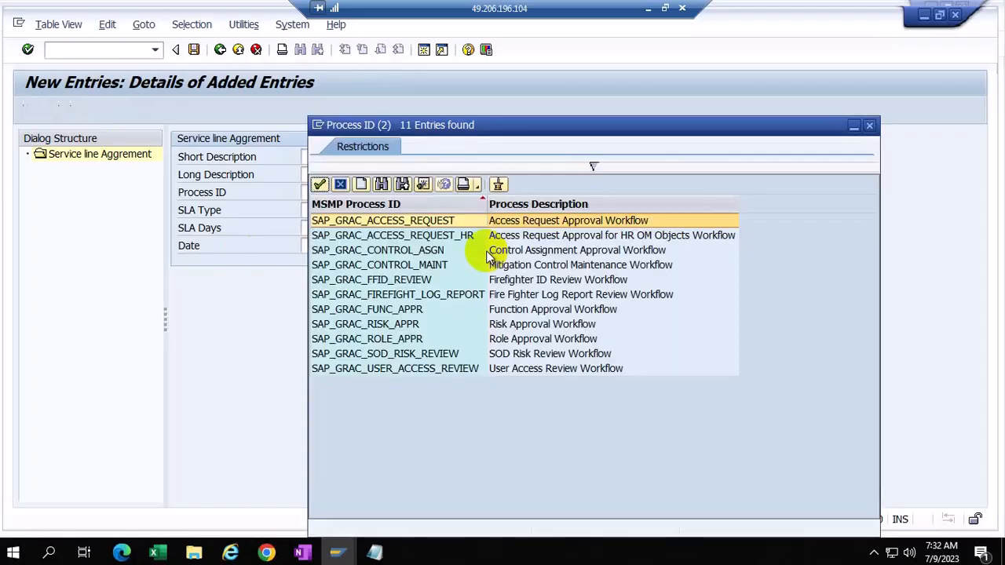
{"action": "double_click", "coordinate": [397, 220]}
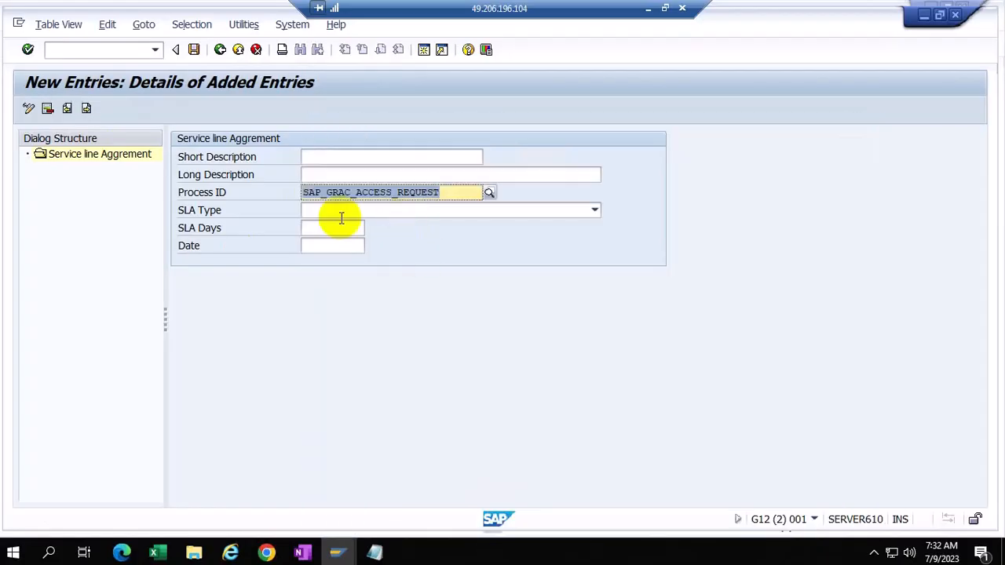
{"action": "left_click", "coordinate": [596, 210]}
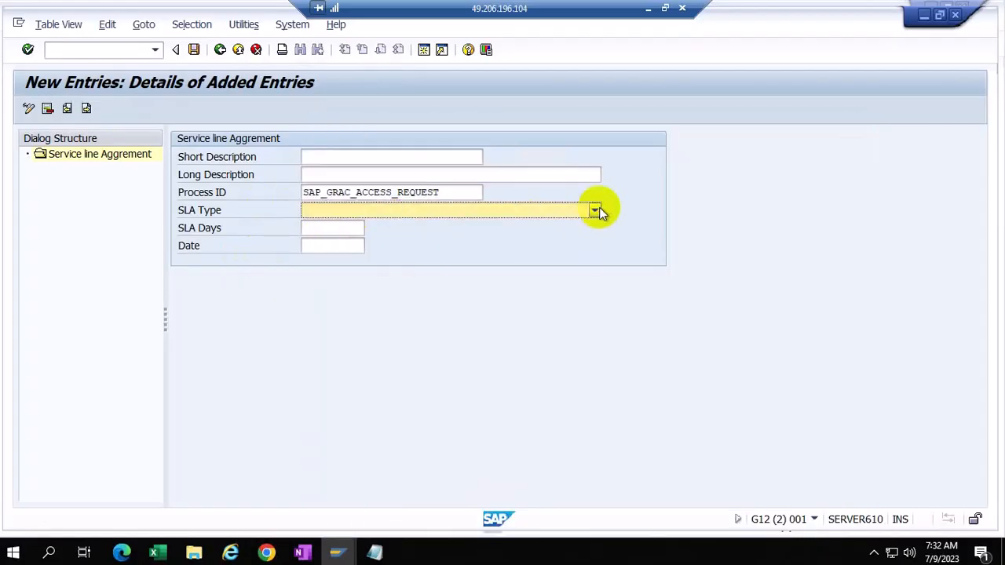
{"action": "left_click", "coordinate": [387, 226]}
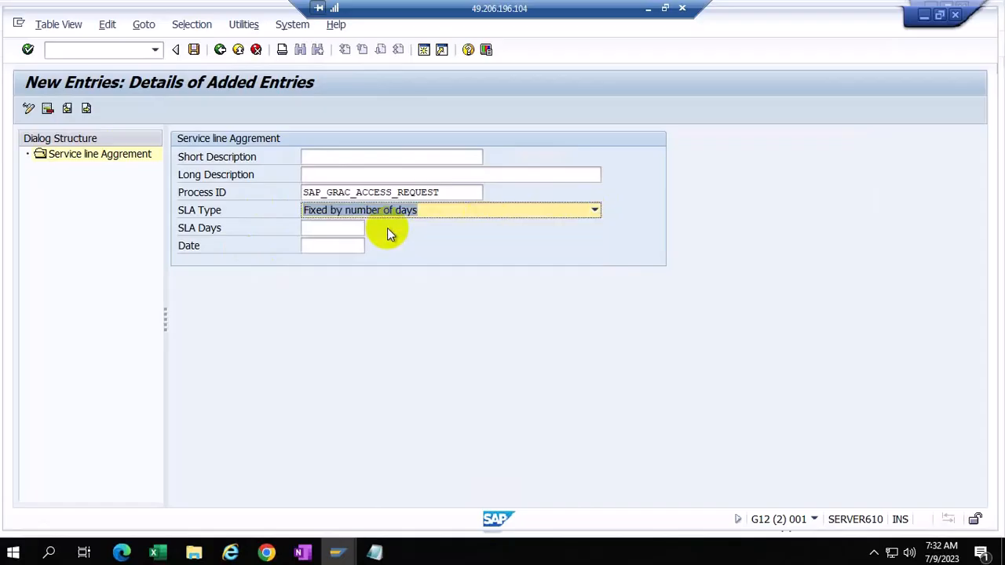
{"action": "left_click", "coordinate": [333, 228]}
{"action": "type", "text": "2"}
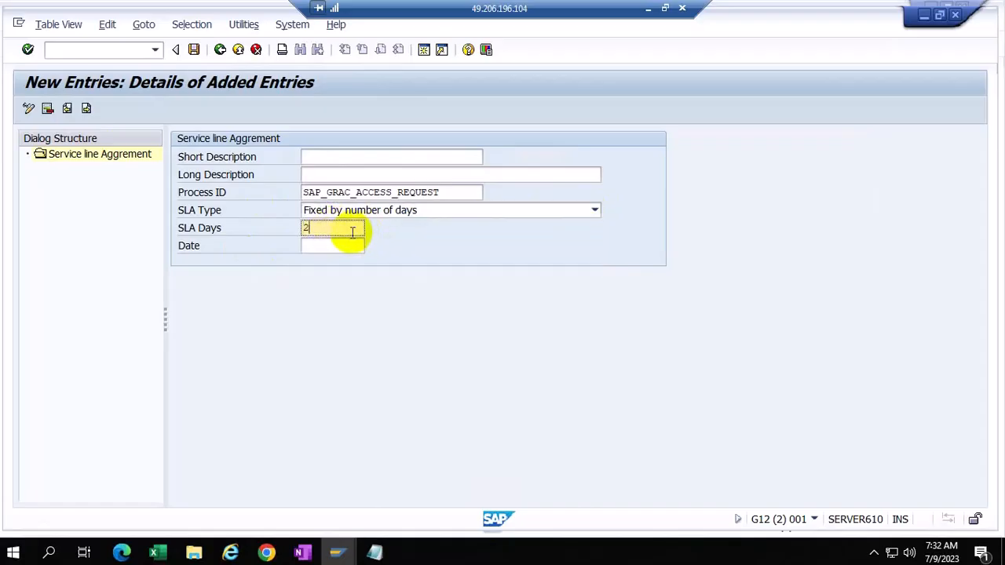
{"action": "type", "text": "1"}
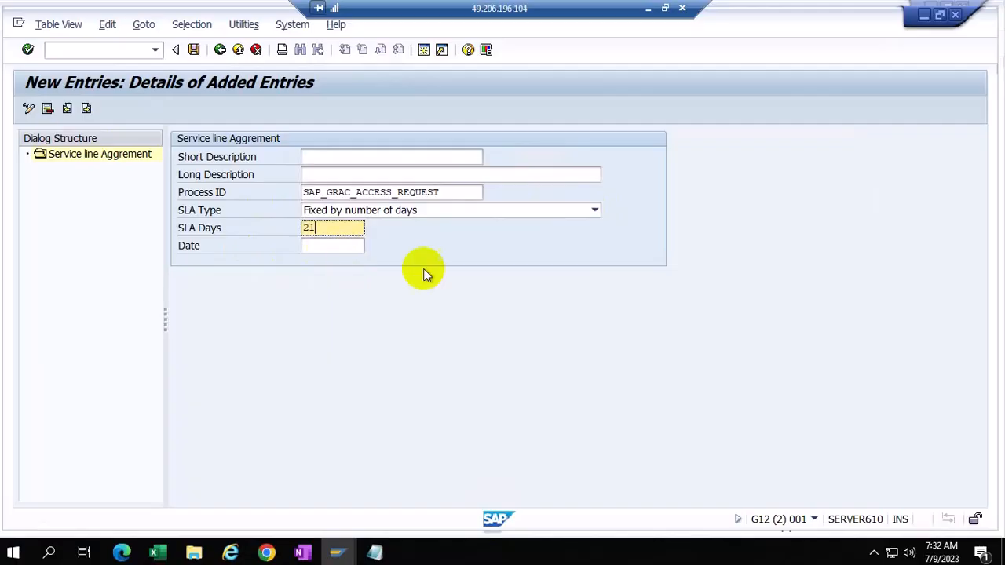
{"action": "left_click", "coordinate": [317, 158]}
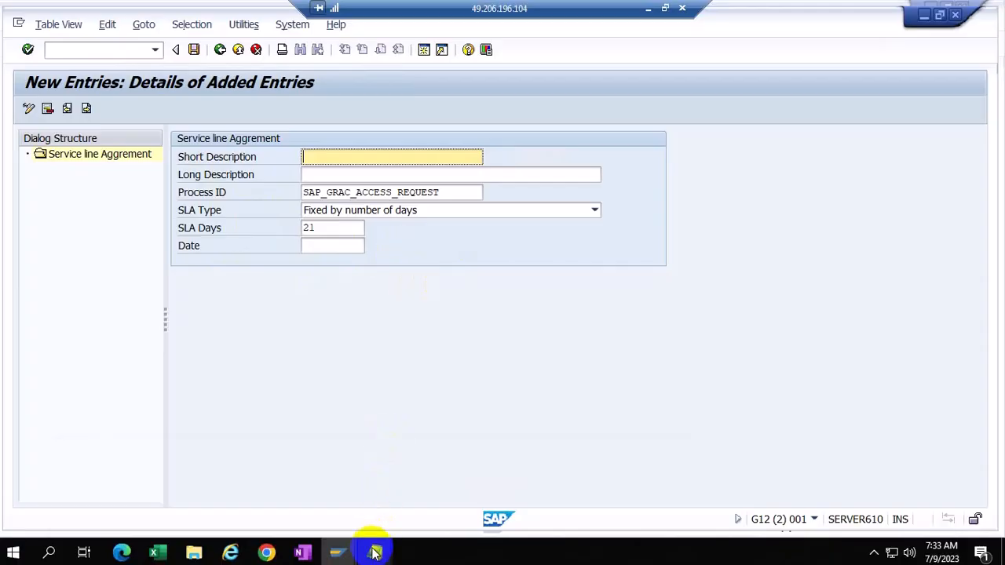
{"action": "mouse_move", "coordinate": [374, 553]}
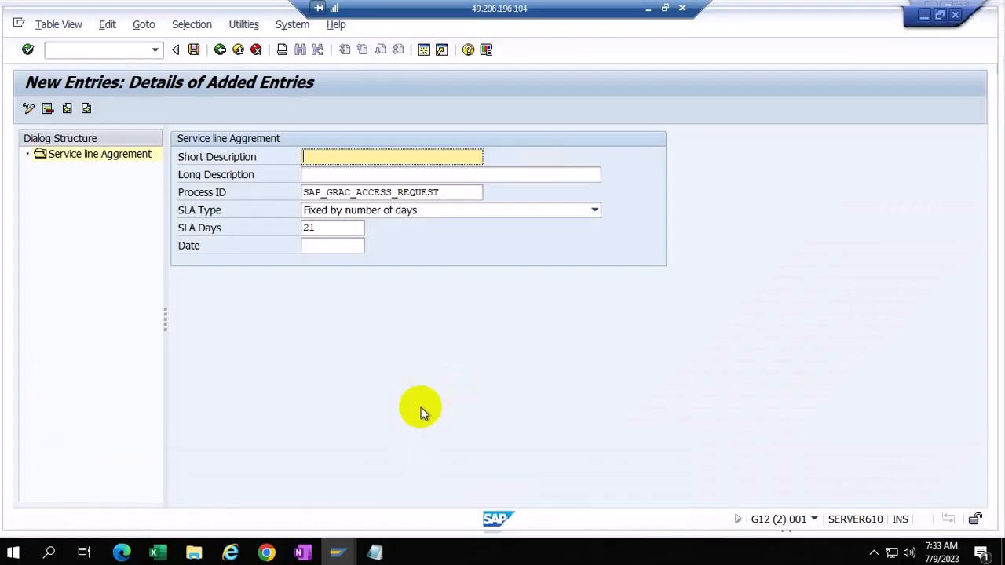
Step: Recheck the new SAP_GRAC_ACCESS_REQUEST entry's process list and select its 21 SLA days value
{"action": "left_click", "coordinate": [477, 192]}
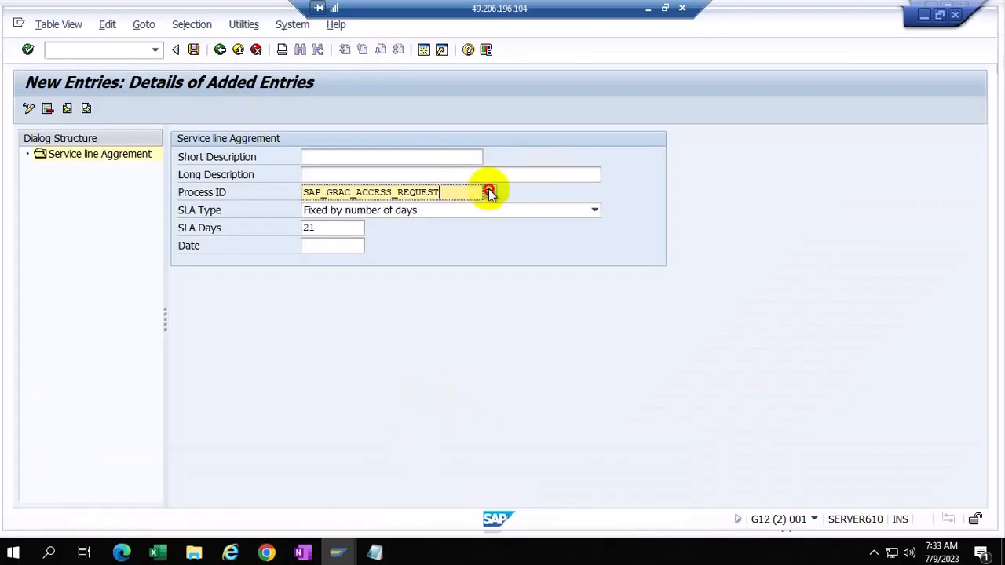
{"action": "left_click", "coordinate": [488, 192]}
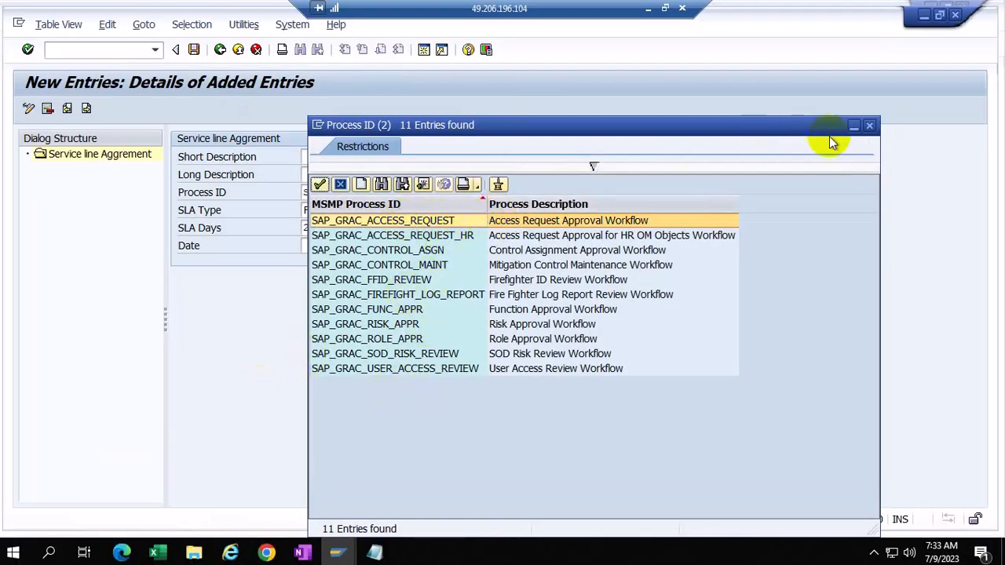
{"action": "left_click", "coordinate": [869, 126]}
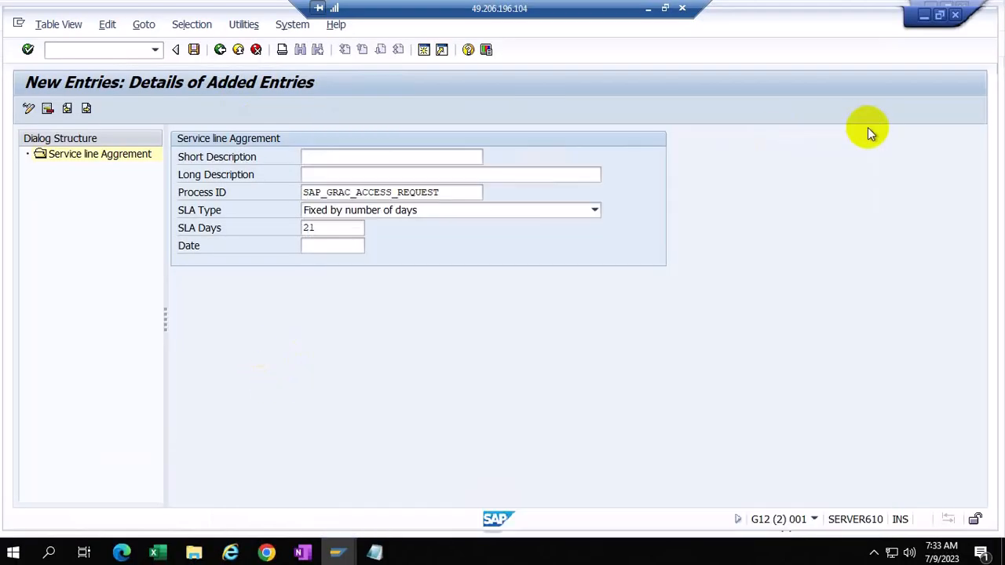
{"action": "left_click", "coordinate": [340, 228]}
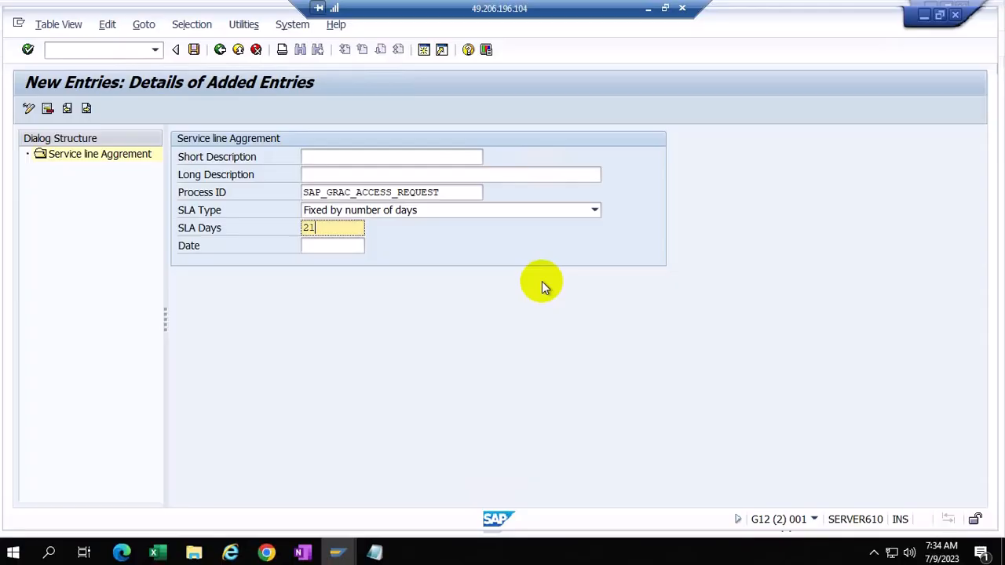
{"action": "left_click", "coordinate": [445, 195]}
{"action": "left_click_drag", "start_coordinate": [442, 193], "coordinate": [291, 175]}
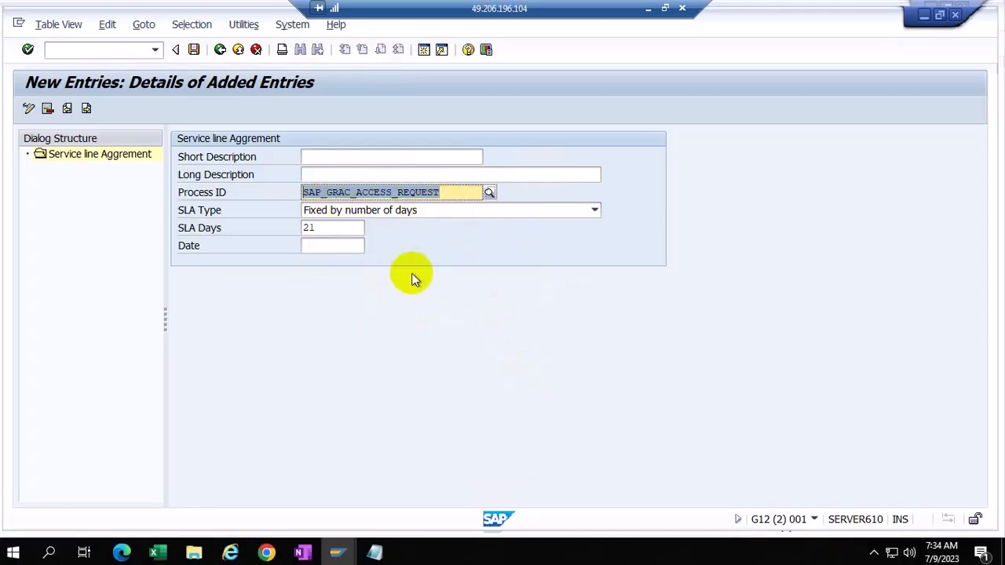
{"action": "left_click", "coordinate": [313, 227]}
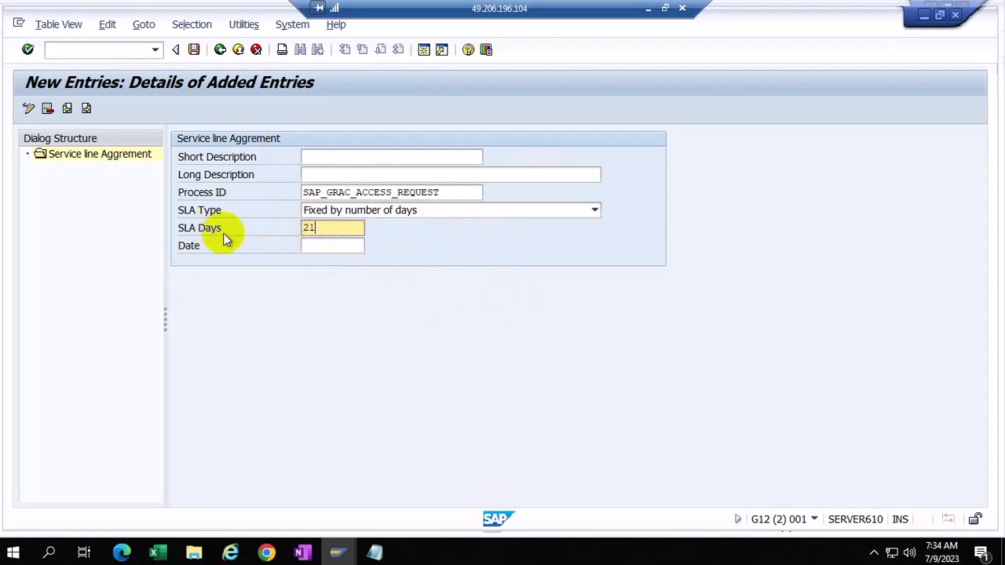
{"action": "double_click", "coordinate": [321, 229]}
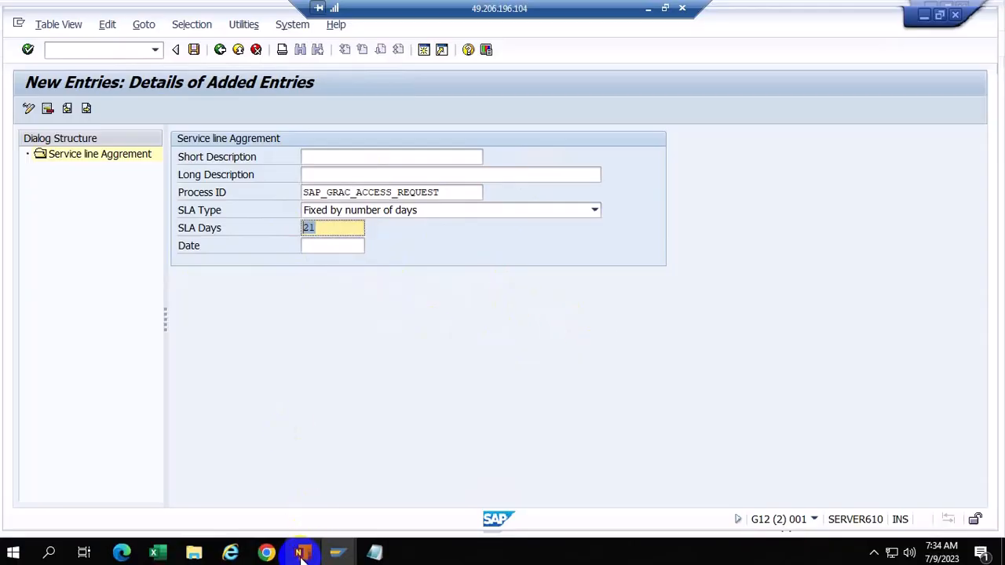
Step: Bring the bUSINESS ROLE Notepad window forward and start a new blank note
{"action": "left_click", "coordinate": [375, 553]}
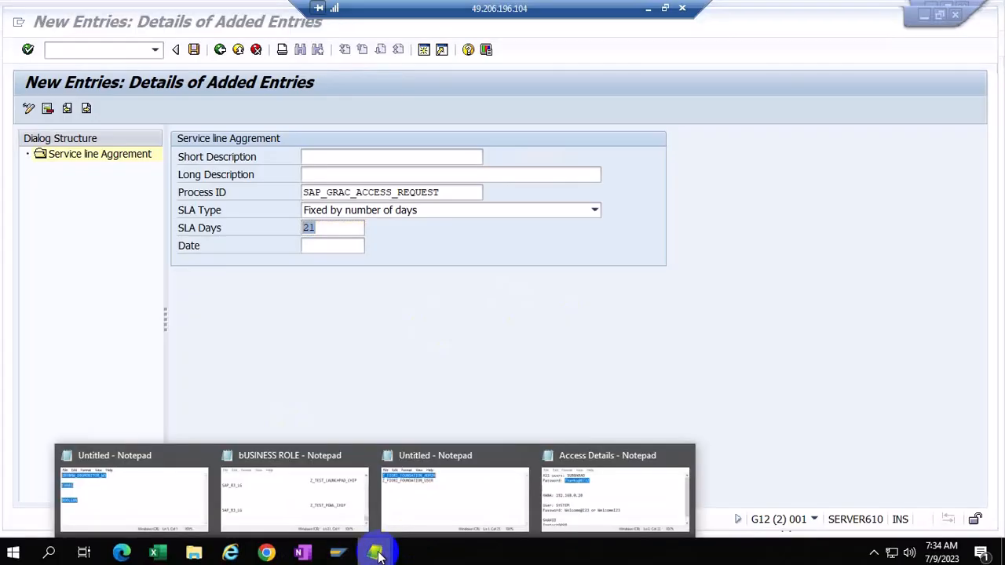
{"action": "left_click", "coordinate": [200, 420]}
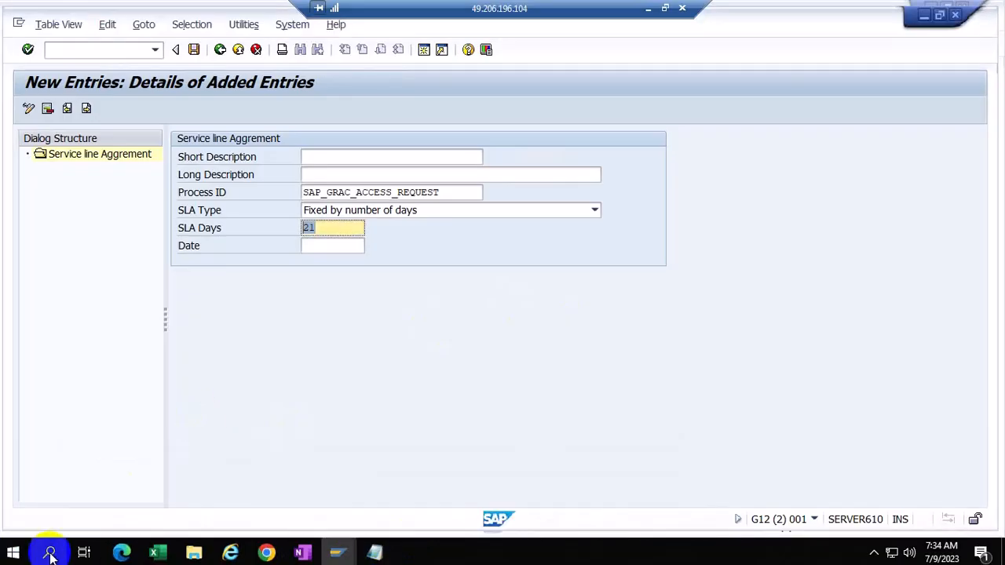
{"action": "left_click", "coordinate": [49, 553]}
{"action": "left_click", "coordinate": [134, 521]}
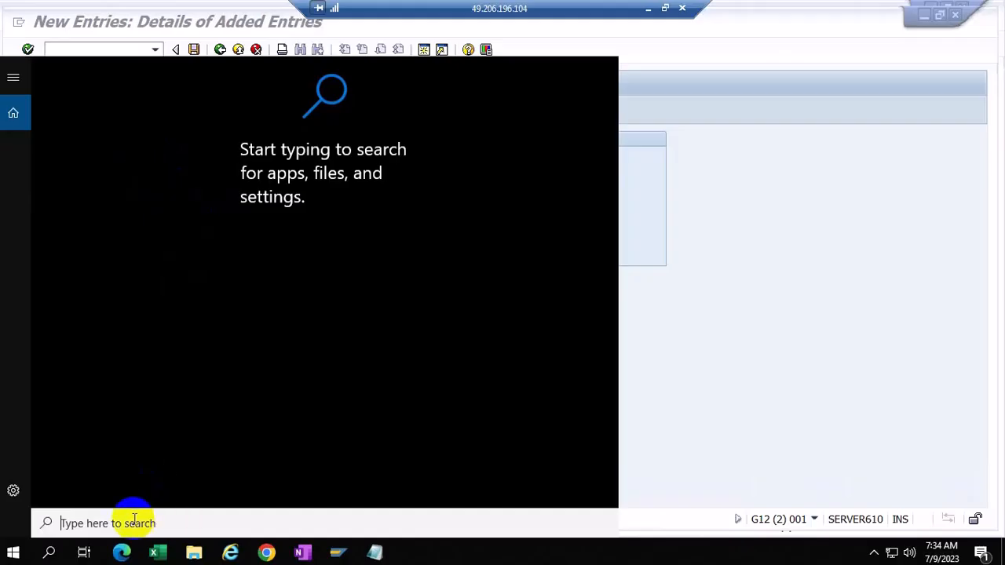
{"action": "type", "text": "not"}
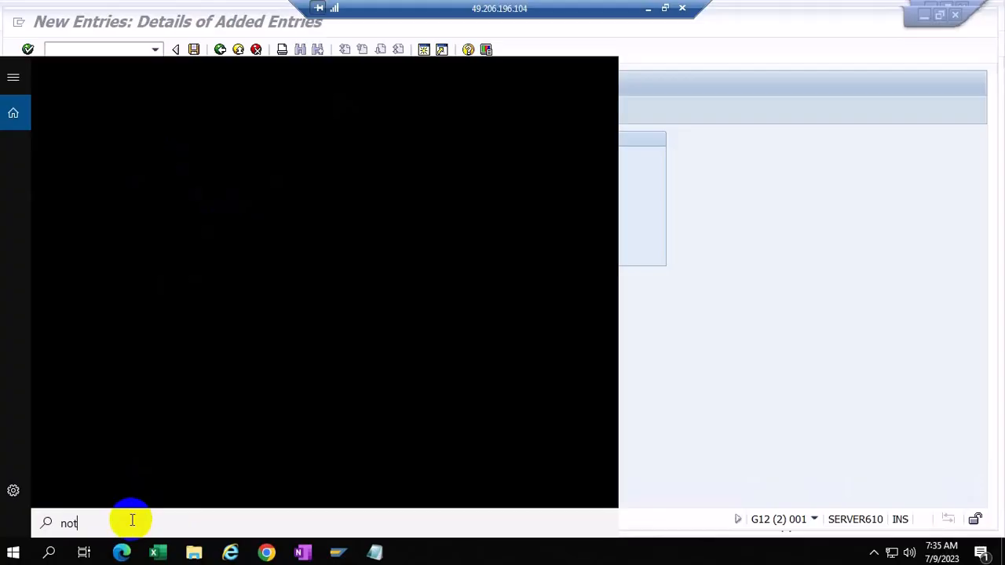
{"action": "left_click", "coordinate": [375, 553]}
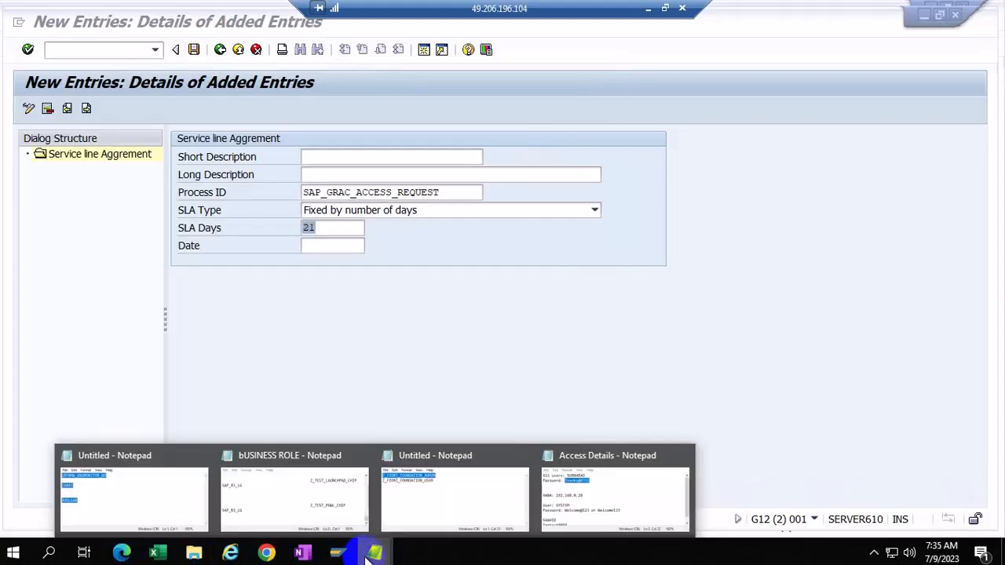
{"action": "left_click", "coordinate": [299, 494]}
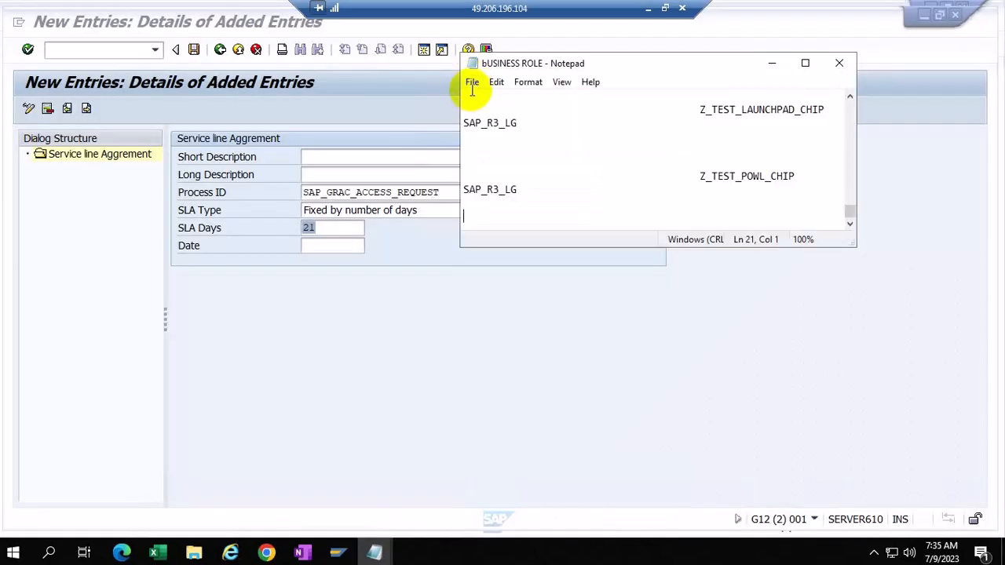
{"action": "left_click", "coordinate": [472, 83]}
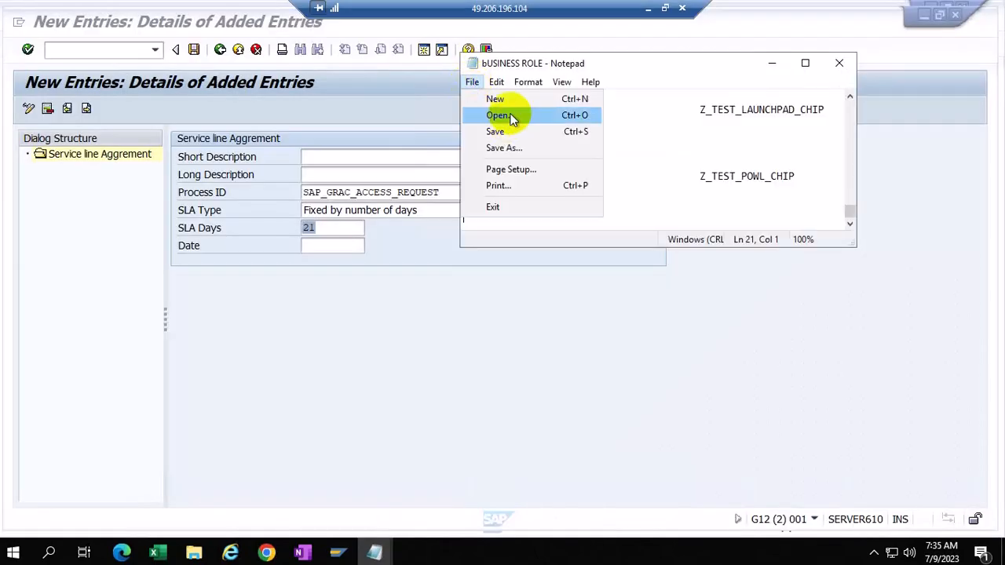
{"action": "left_click", "coordinate": [493, 99]}
Step: Write the lines 'SLA configuration', 'reminders-program' and 'cancel the requests-program' in the note
{"action": "left_click", "coordinate": [553, 155]}
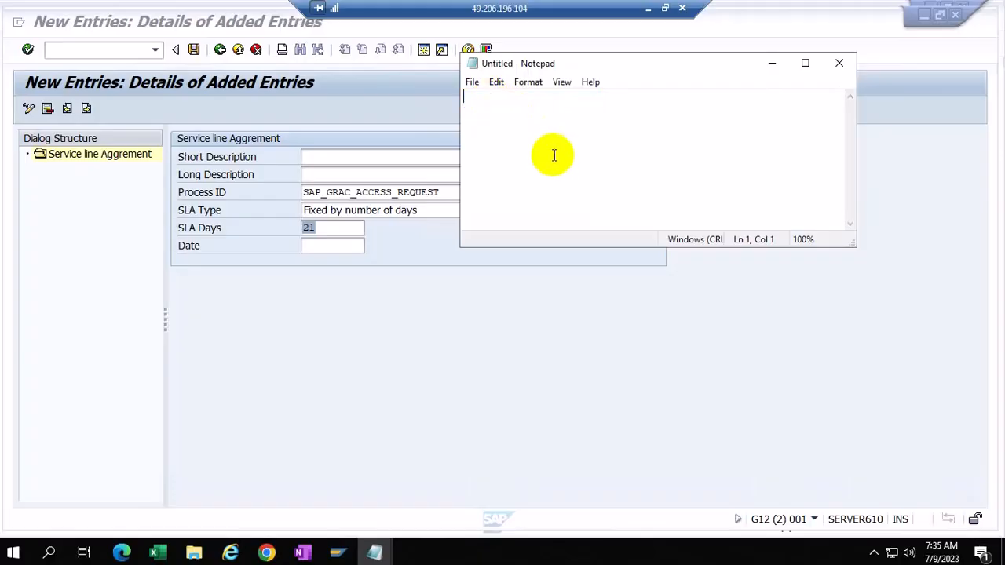
{"action": "type", "text": "SLA configuration"}
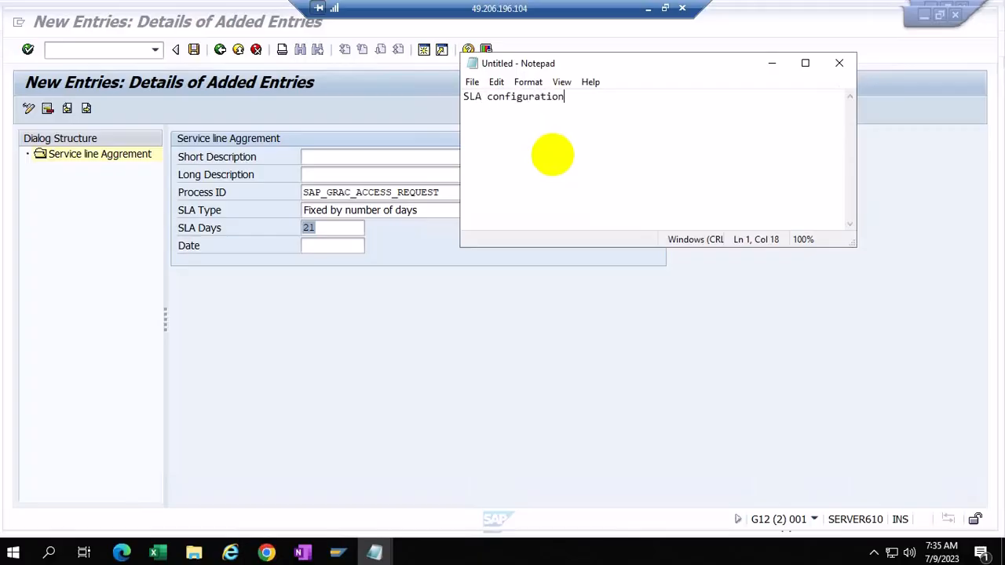
{"action": "key", "text": "Return"}
{"action": "key", "text": "Return"}
{"action": "type", "text": "reminders"}
{"action": "key", "text": "Return"}
{"action": "key", "text": "Return"}
{"action": "type", "text": "cancel"}
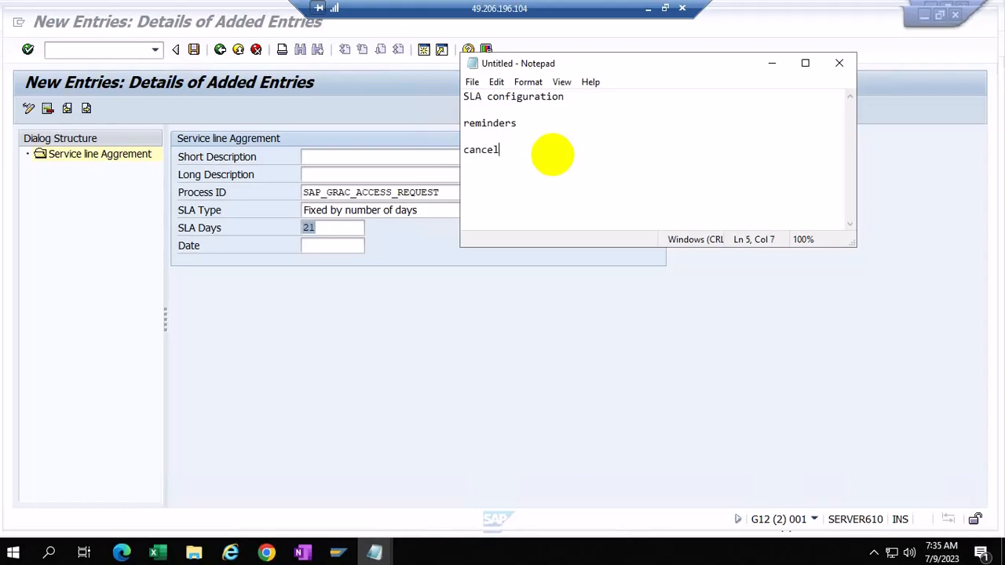
{"action": "type", "text": " the requests"}
{"action": "left_click", "coordinate": [534, 123]}
{"action": "type", "text": "-program"}
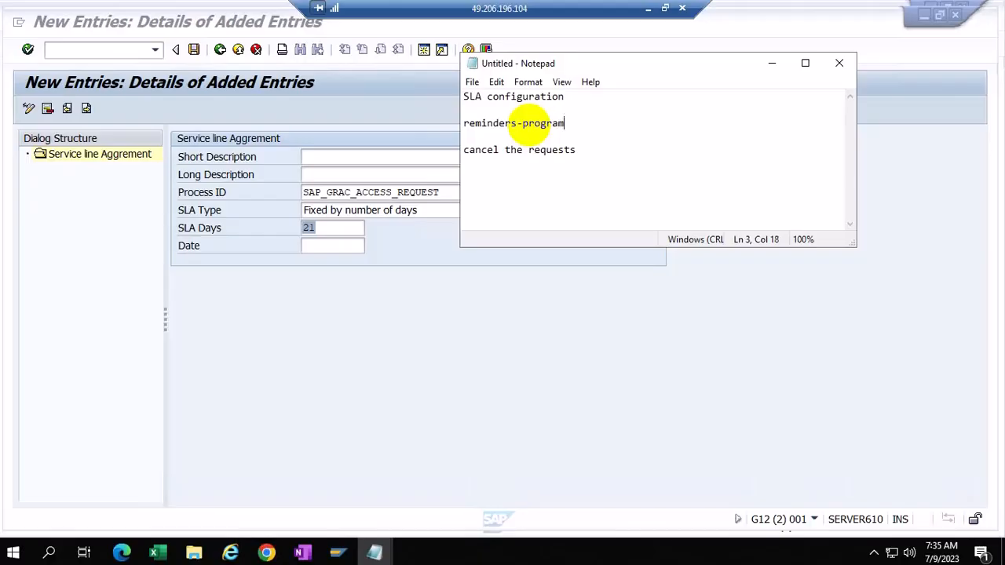
{"action": "left_click", "coordinate": [595, 151]}
{"action": "type", "text": "-program"}
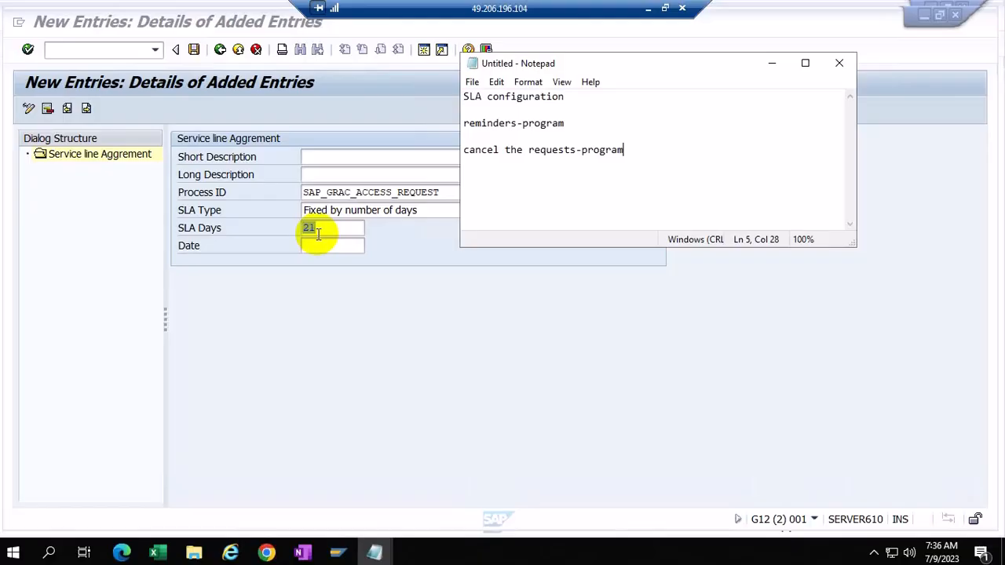
Step: Type 'Basis team' on a new line after 'cancel the requests-program'
{"action": "key", "text": "Return"}
{"action": "key", "text": "Return"}
{"action": "type", "text": "Basis"}
{"action": "type", "text": "team"}
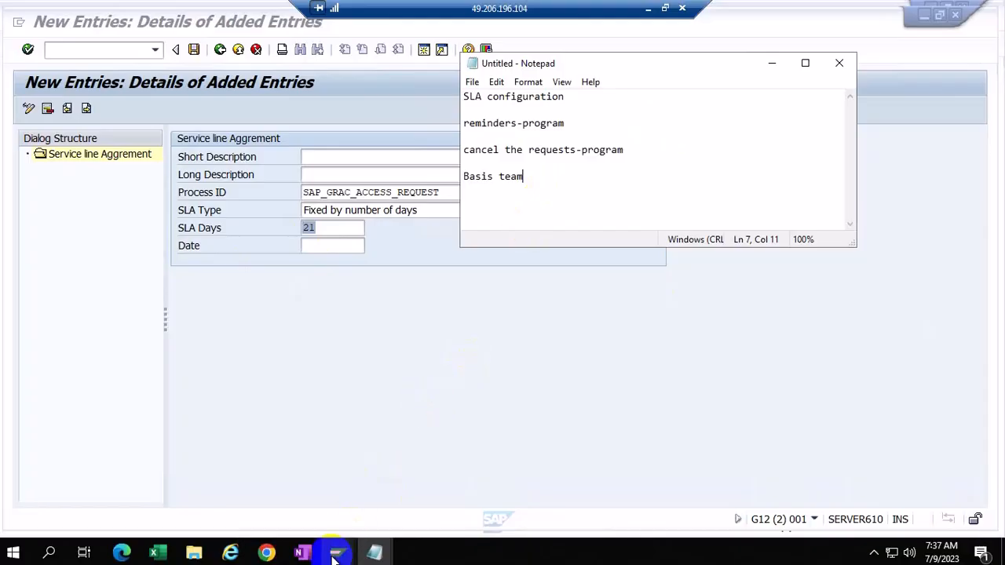
{"action": "mouse_move", "coordinate": [348, 538]}
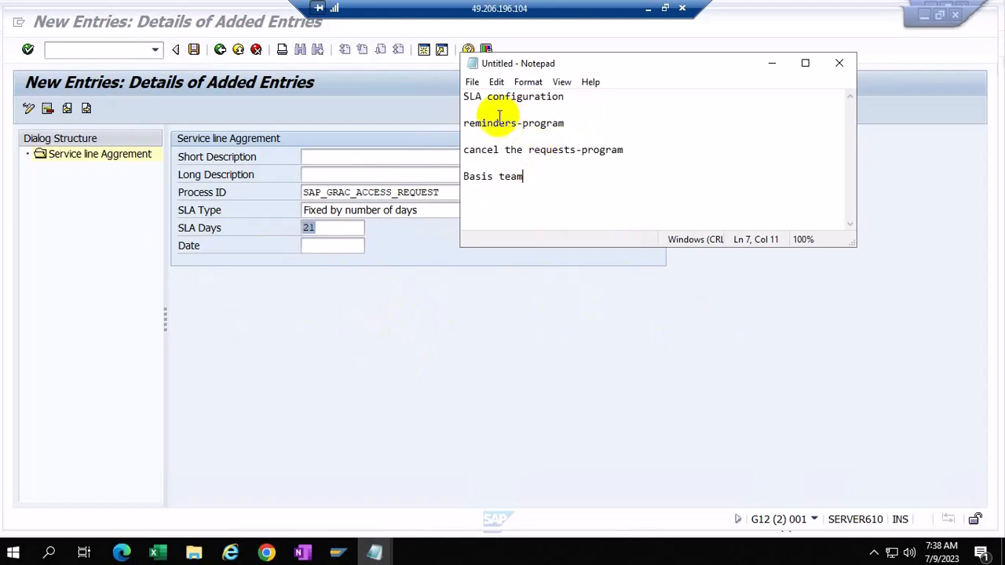
Step: Go over the four note lines, from 'SLA configuration' to 'Basis team', then show the SAP windows
{"action": "left_click", "coordinate": [575, 96]}
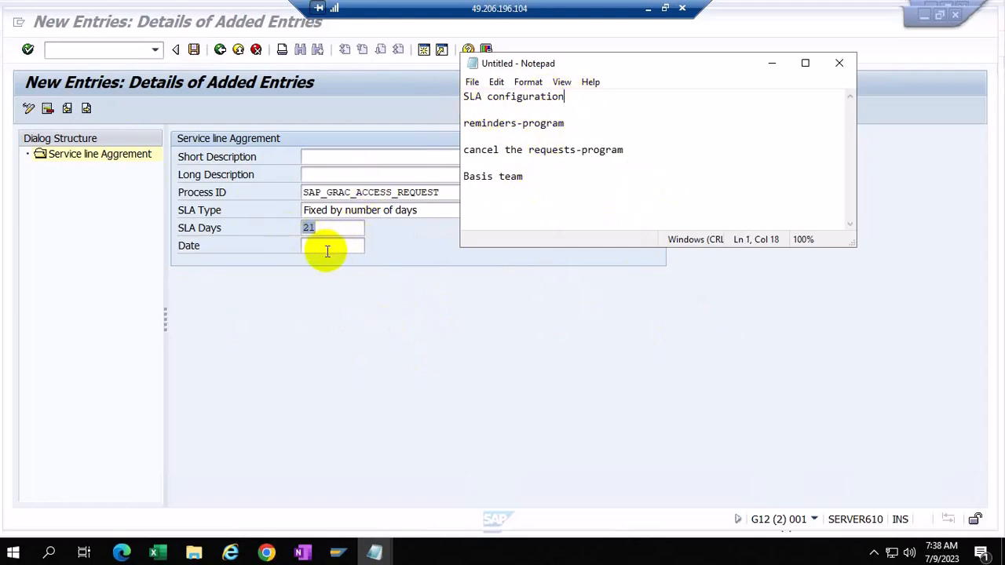
{"action": "left_click", "coordinate": [493, 123]}
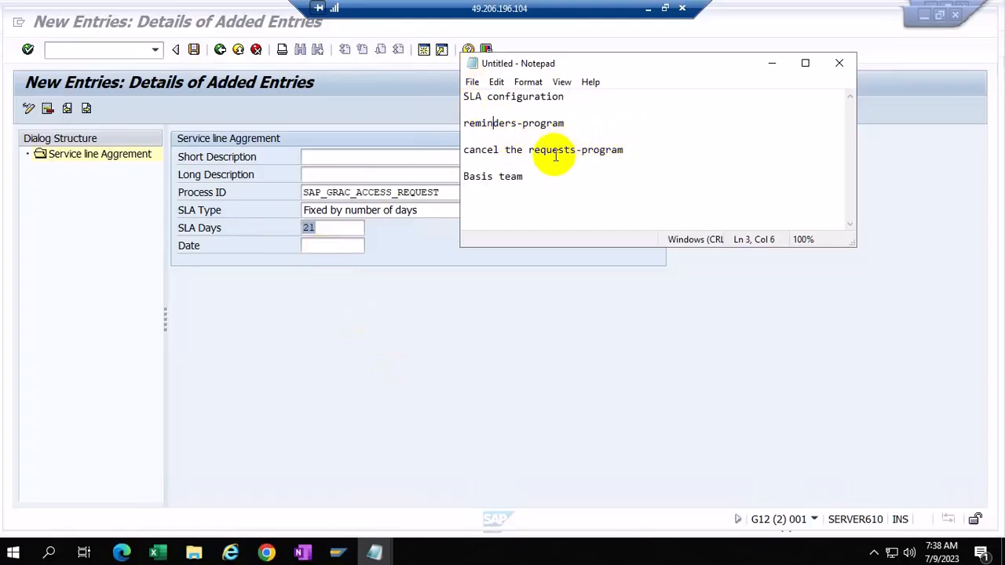
{"action": "left_click", "coordinate": [529, 150]}
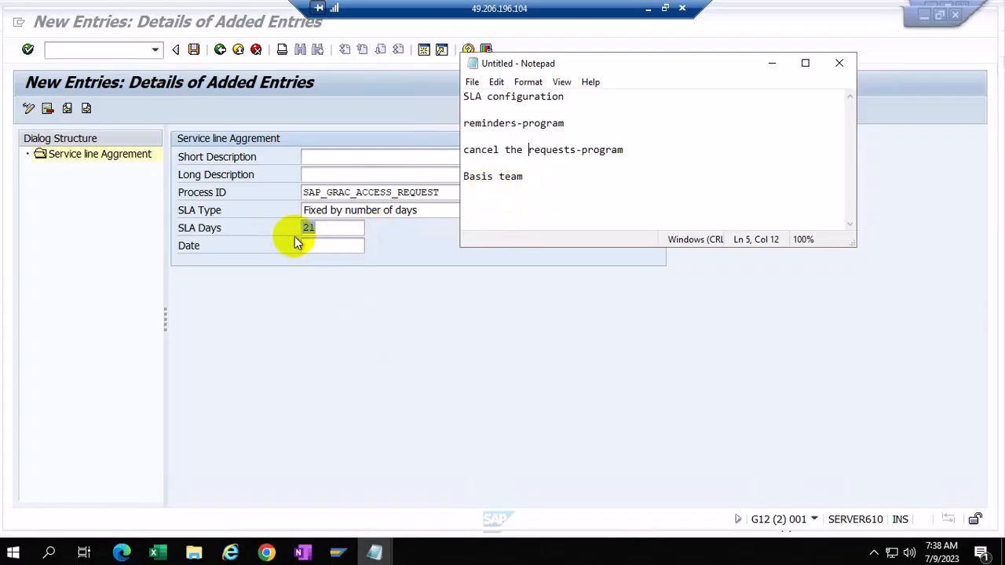
{"action": "left_click", "coordinate": [530, 177]}
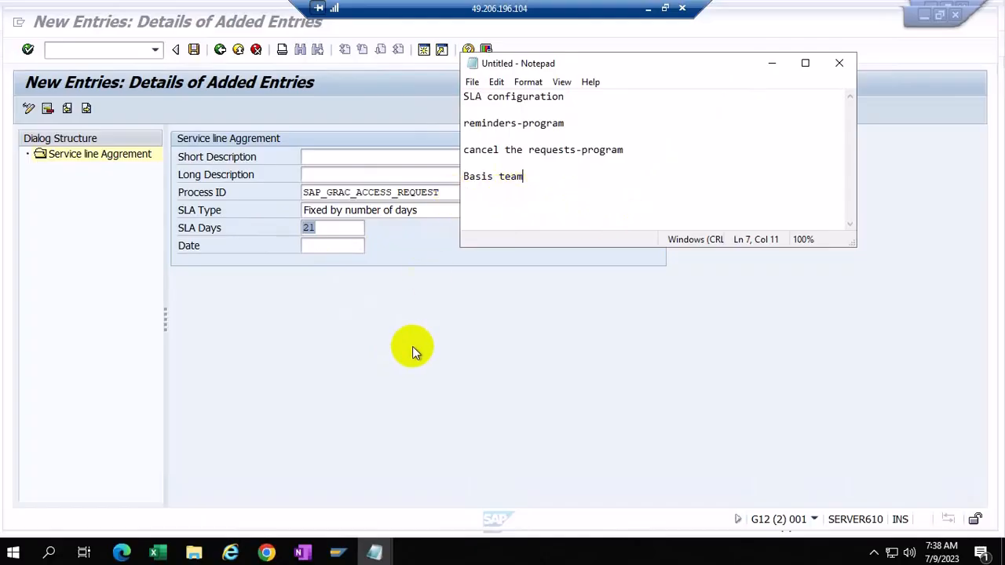
{"action": "left_click", "coordinate": [339, 556]}
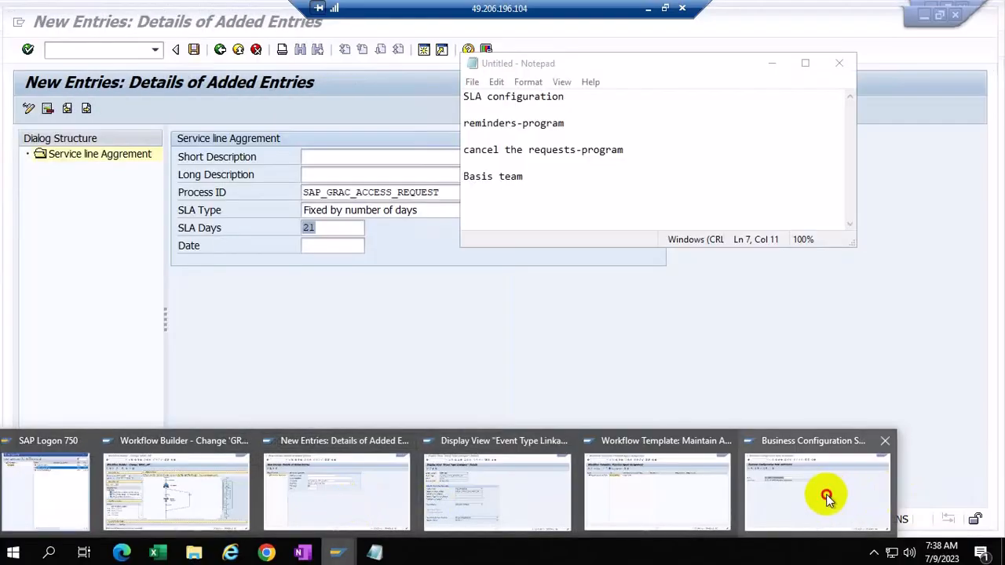
Step: Run program GRFNMW_BATCH_EMAIL_REMINDER through SA38 from the Business Configuration Sets window
{"action": "left_click", "coordinate": [827, 498]}
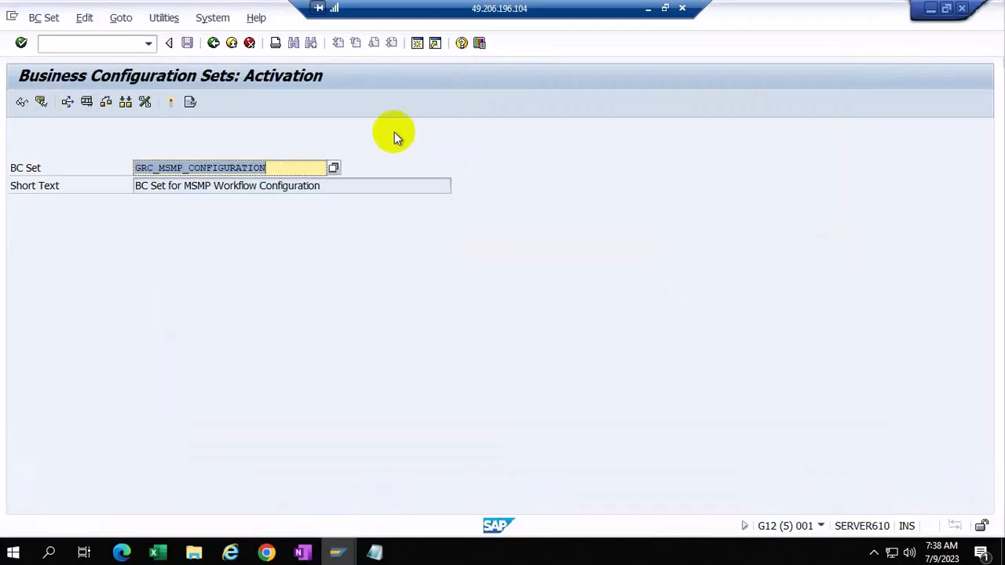
{"action": "left_click", "coordinate": [93, 48]}
{"action": "type", "text": "/nsa38"}
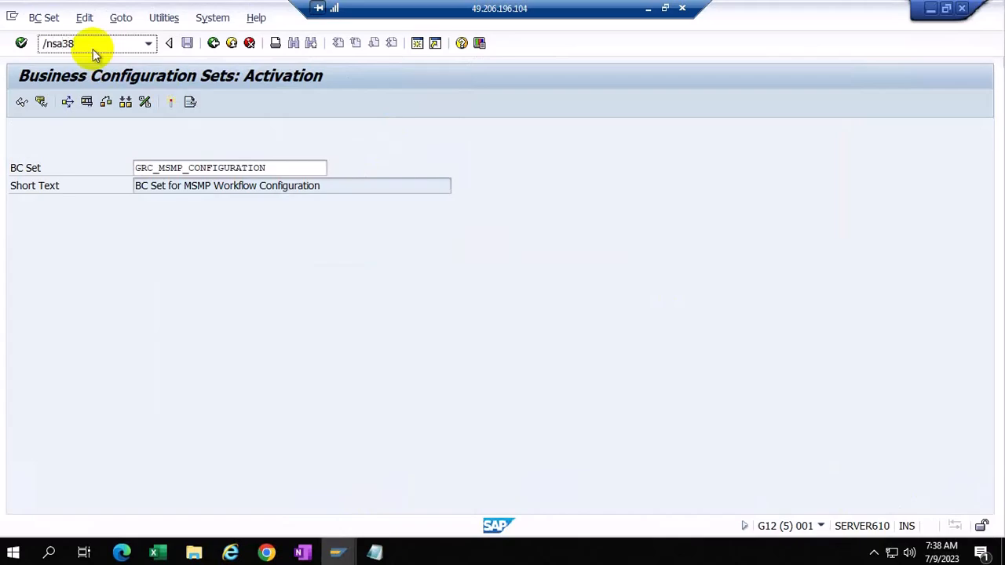
{"action": "key", "text": "Return"}
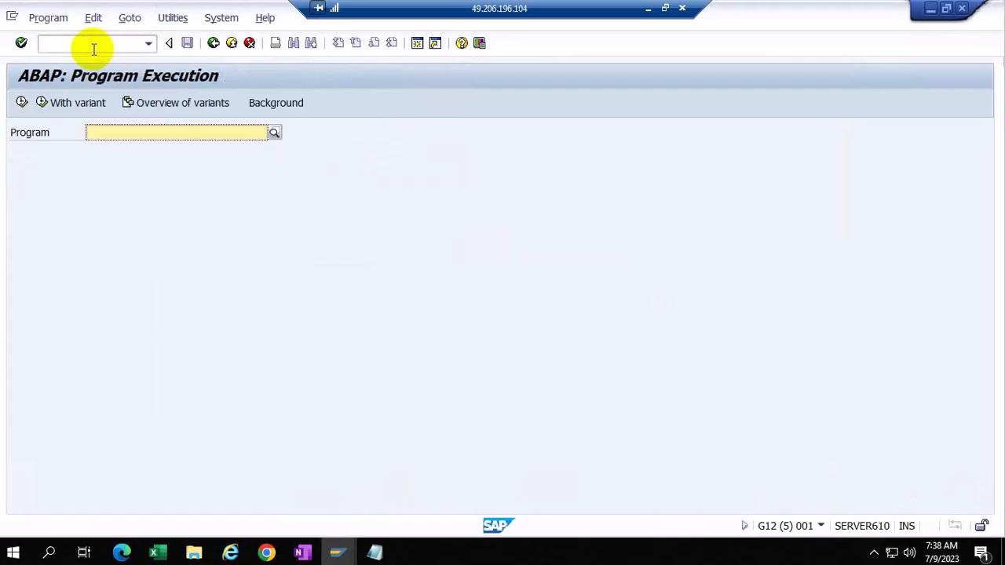
{"action": "type", "text": "grfnm"}
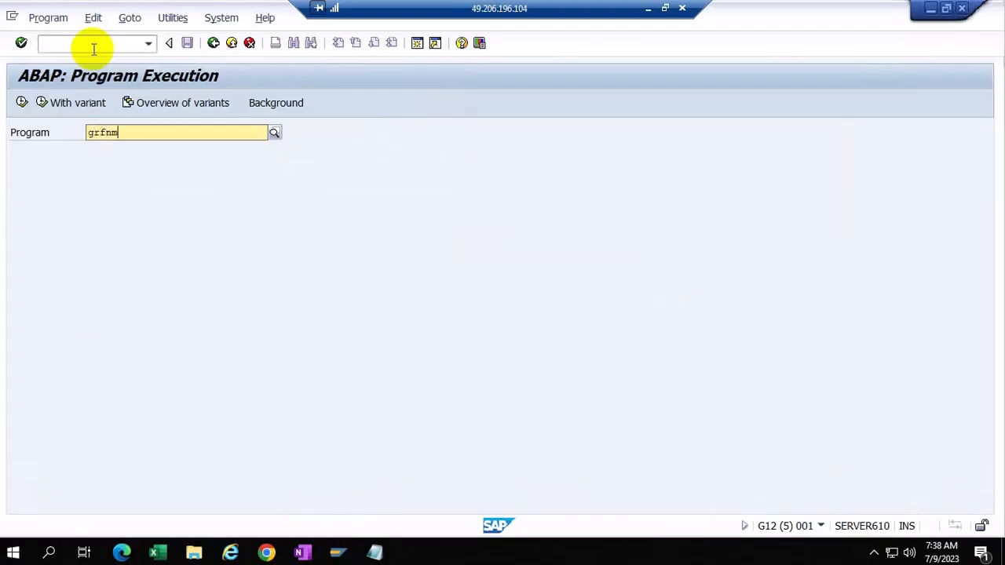
{"action": "type", "text": "w"}
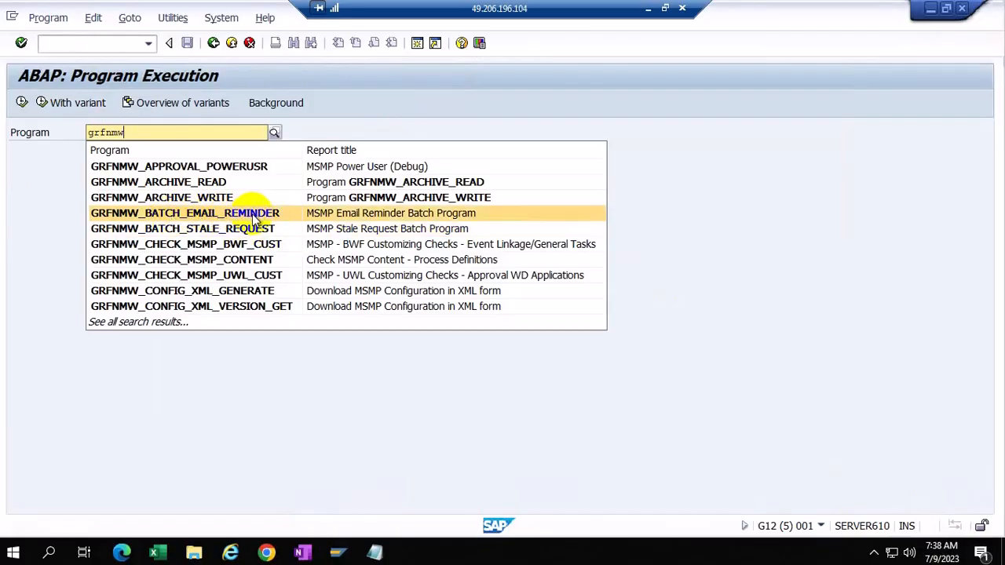
{"action": "left_click", "coordinate": [209, 217]}
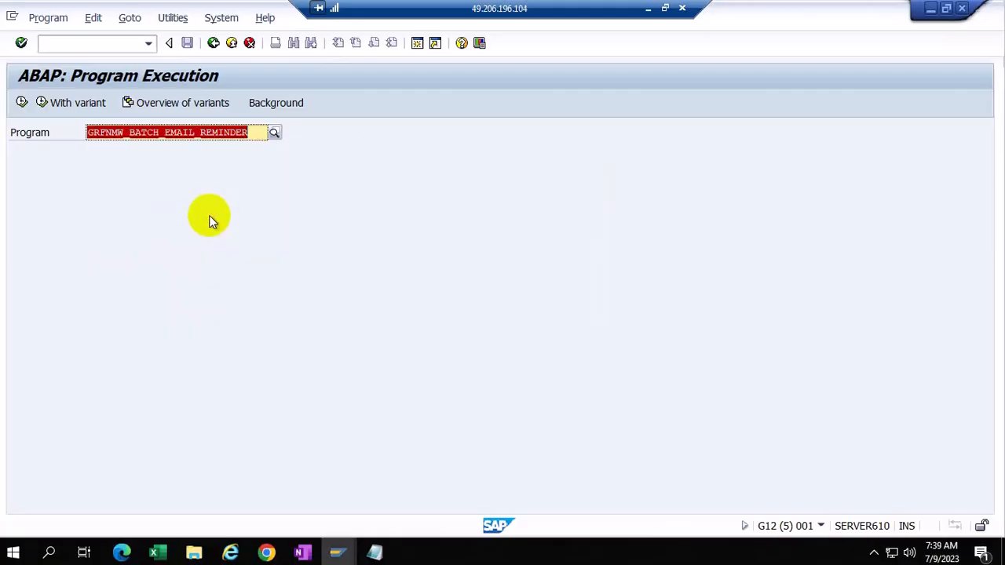
{"action": "left_click", "coordinate": [19, 101]}
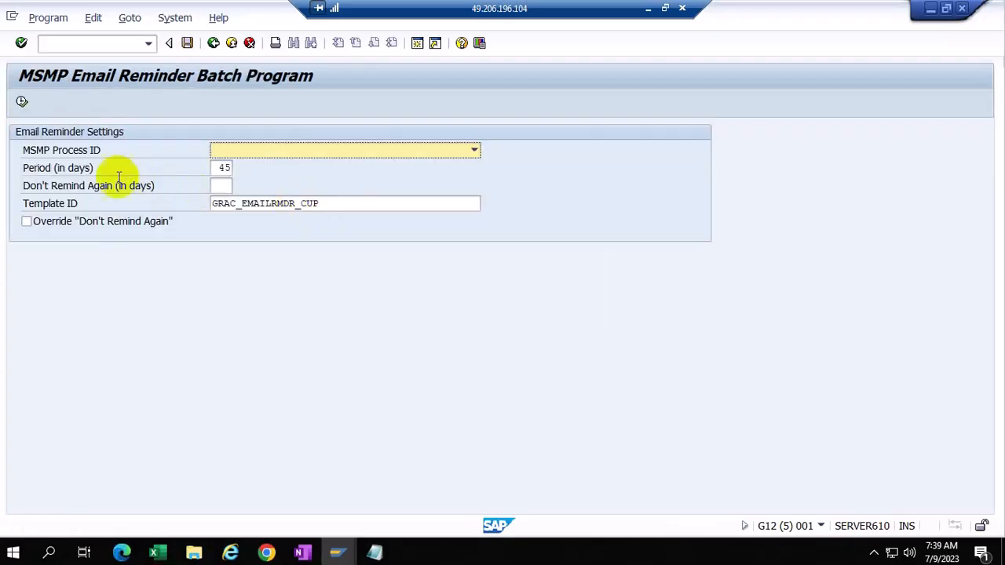
Step: Choose Access Request Approval Workflow and set the reminder period to 5 days
{"action": "left_click", "coordinate": [474, 150]}
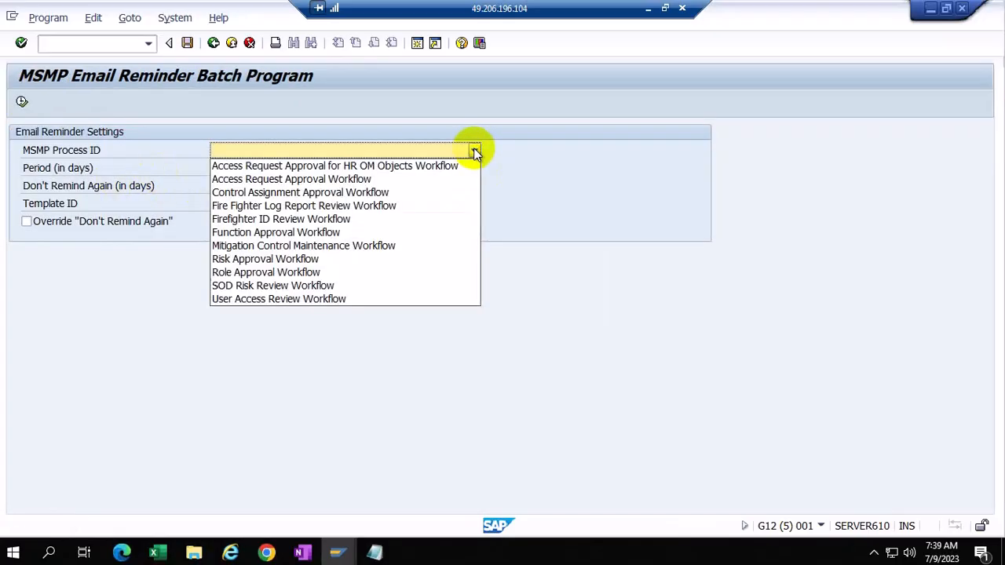
{"action": "left_click", "coordinate": [284, 178]}
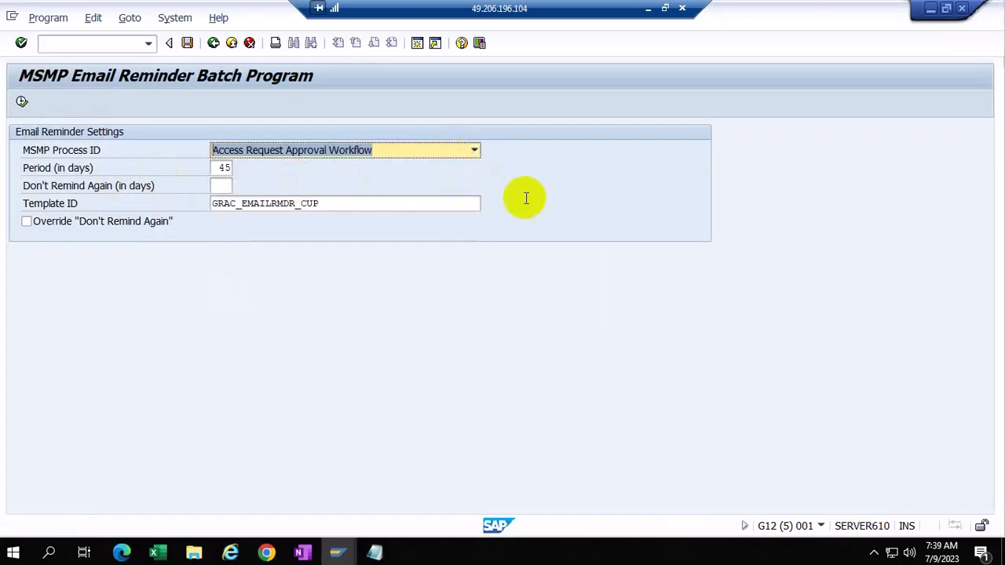
{"action": "left_click", "coordinate": [232, 168]}
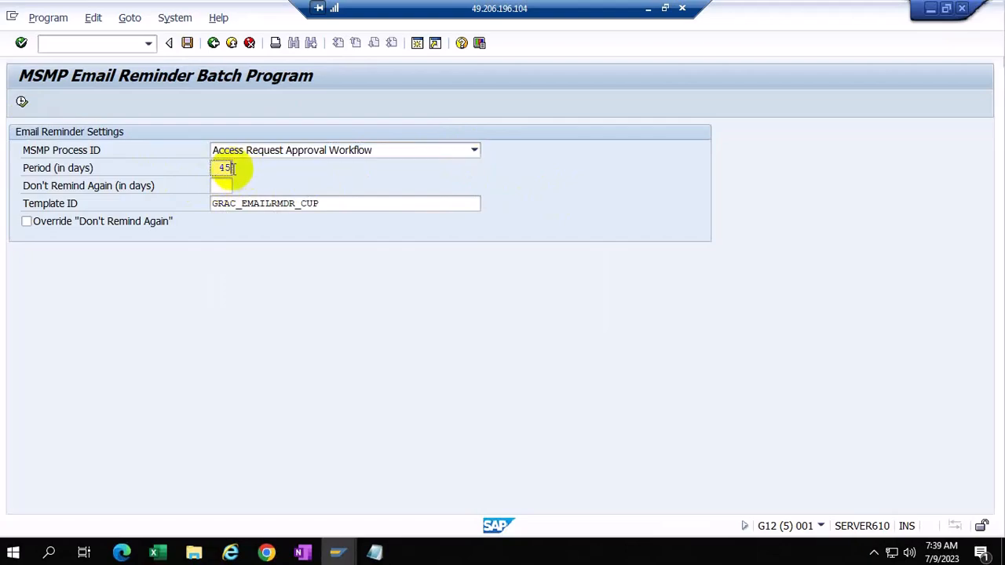
{"action": "key", "text": "BackSpace"}
{"action": "key", "text": "BackSpace"}
{"action": "type", "text": "21"}
{"action": "key", "text": "BackSpace"}
{"action": "key", "text": "BackSpace"}
{"action": "type", "text": "5"}
Step: Set Don't Remind Again to 21 days and return to program execution
{"action": "left_click", "coordinate": [226, 186]}
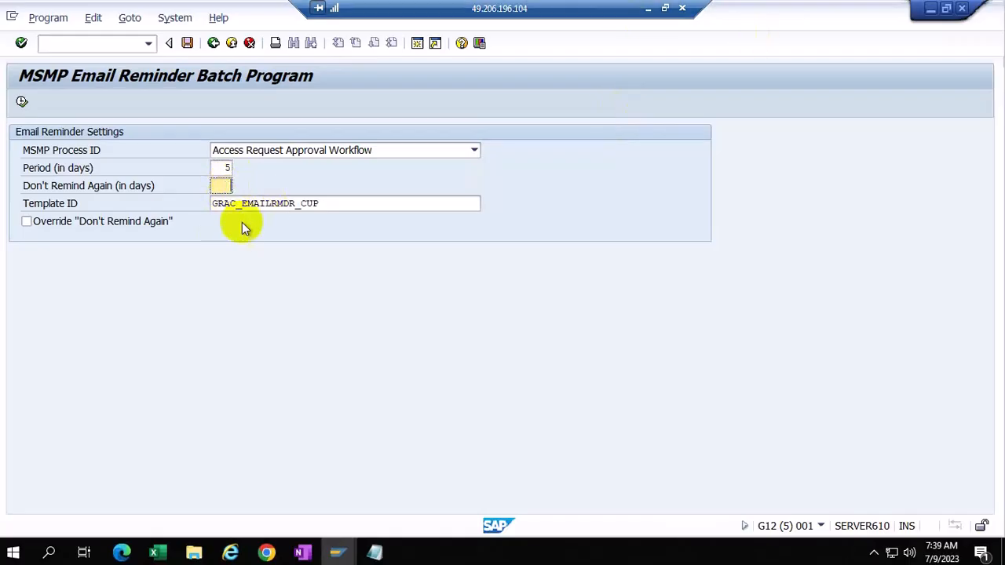
{"action": "type", "text": "20"}
{"action": "left_click", "coordinate": [226, 168]}
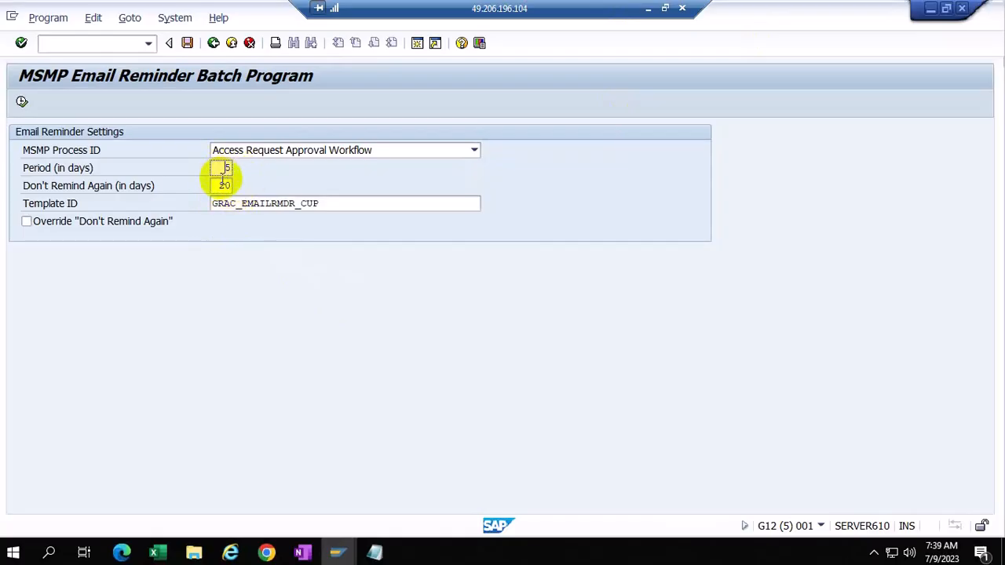
{"action": "double_click", "coordinate": [219, 186]}
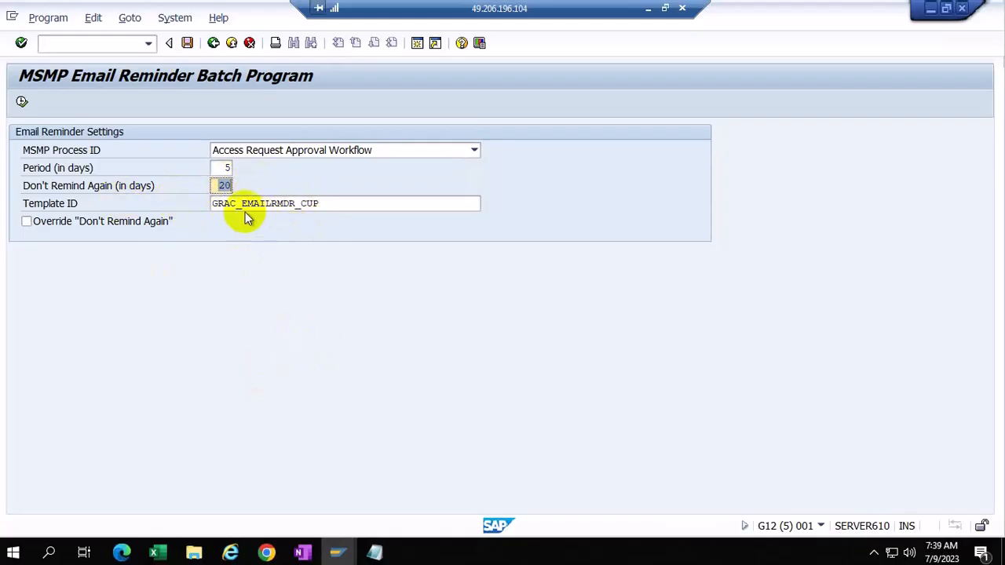
{"action": "left_click", "coordinate": [323, 205]}
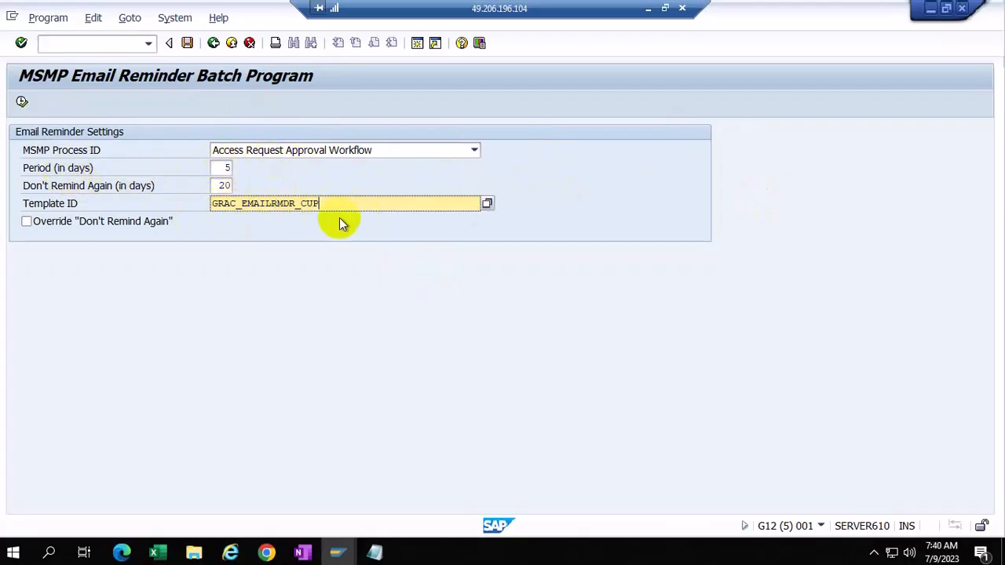
{"action": "left_click", "coordinate": [229, 186]}
{"action": "key", "text": "BackSpace"}
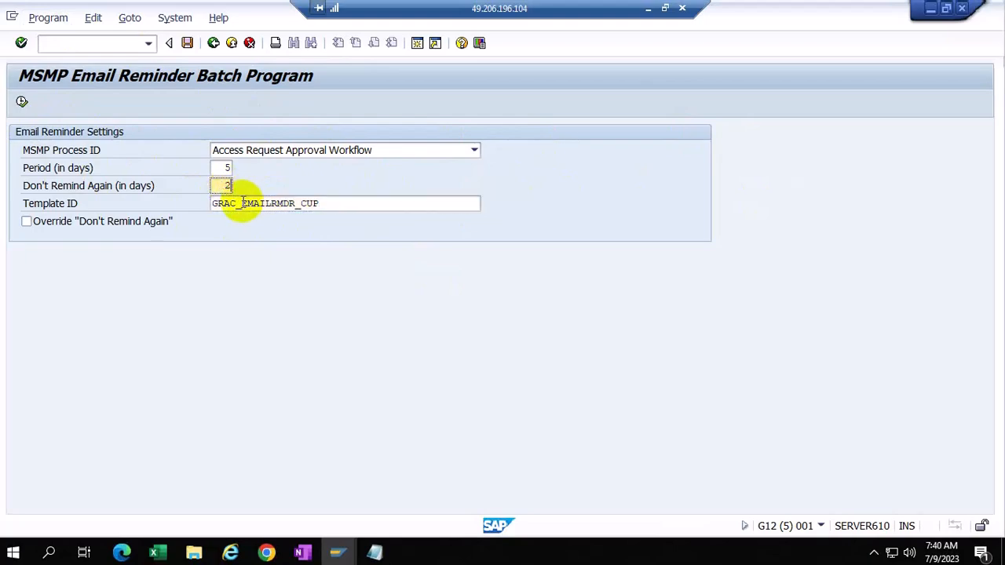
{"action": "type", "text": "1"}
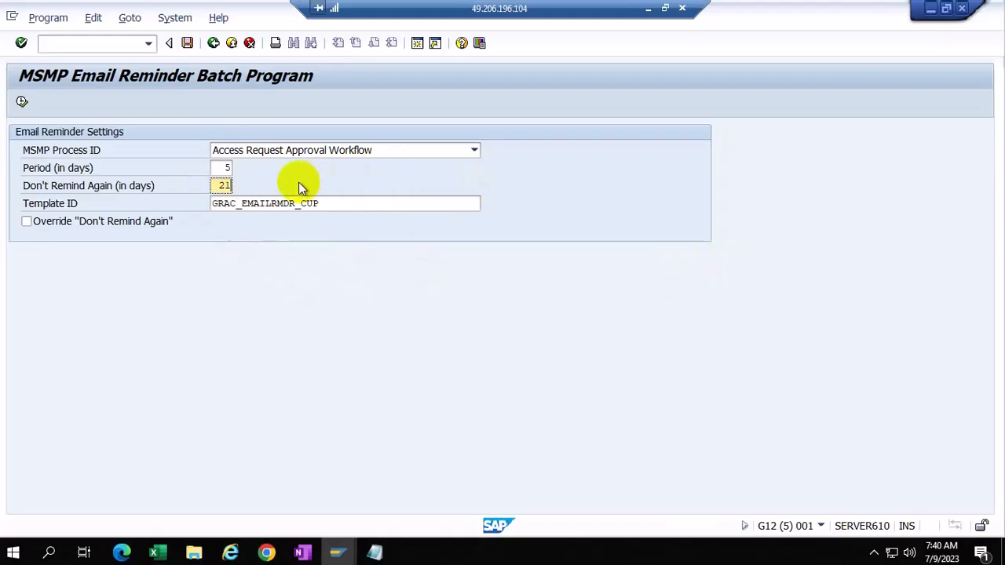
{"action": "left_click", "coordinate": [213, 42]}
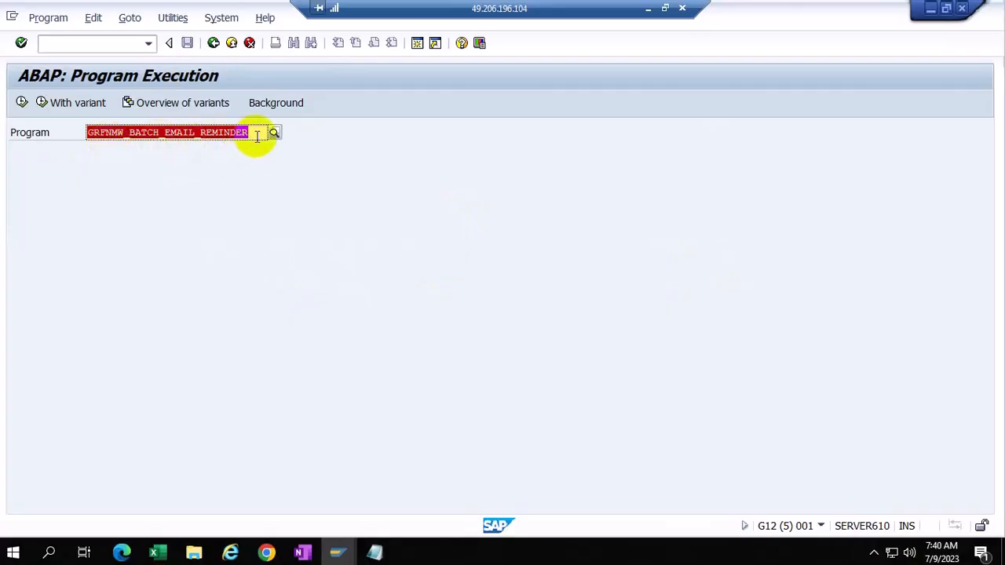
Step: Replace the program with GRFNMW_BATCH_STALE_REQUEST and execute it to reach its stale request settings
{"action": "left_click", "coordinate": [256, 133]}
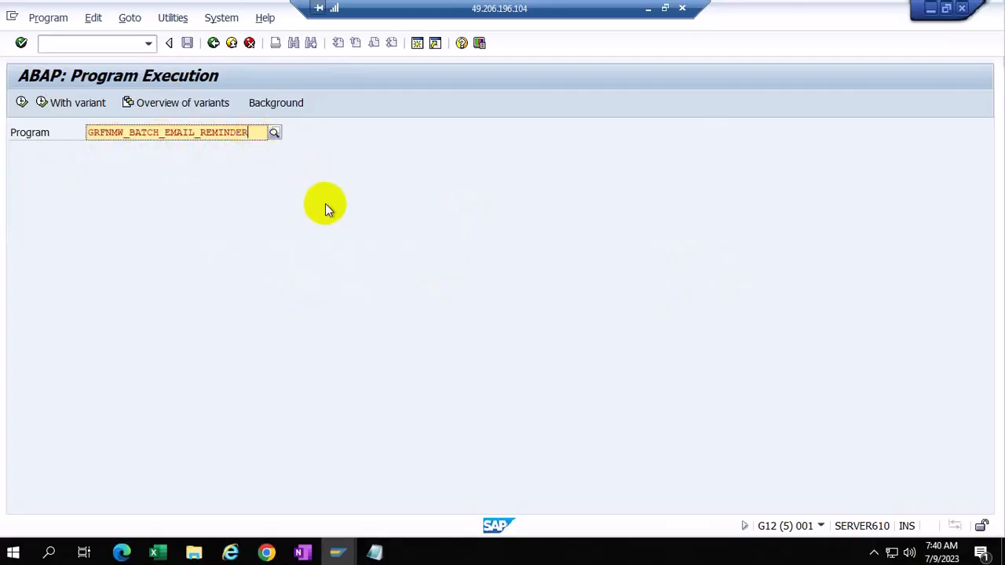
{"action": "key", "text": "BackSpace"}
{"action": "key", "text": "BackSpace"}
{"action": "key", "text": "BackSpace"}
{"action": "key", "text": "BackSpace"}
{"action": "key", "text": "BackSpace"}
{"action": "key", "text": "BackSpace"}
{"action": "key", "text": "BackSpace"}
{"action": "key", "text": "BackSpace"}
{"action": "key", "text": "BackSpace"}
{"action": "key", "text": "BackSpace"}
{"action": "key", "text": "BackSpace"}
{"action": "key", "text": "BackSpace"}
{"action": "key", "text": "BackSpace"}
{"action": "key", "text": "BackSpace"}
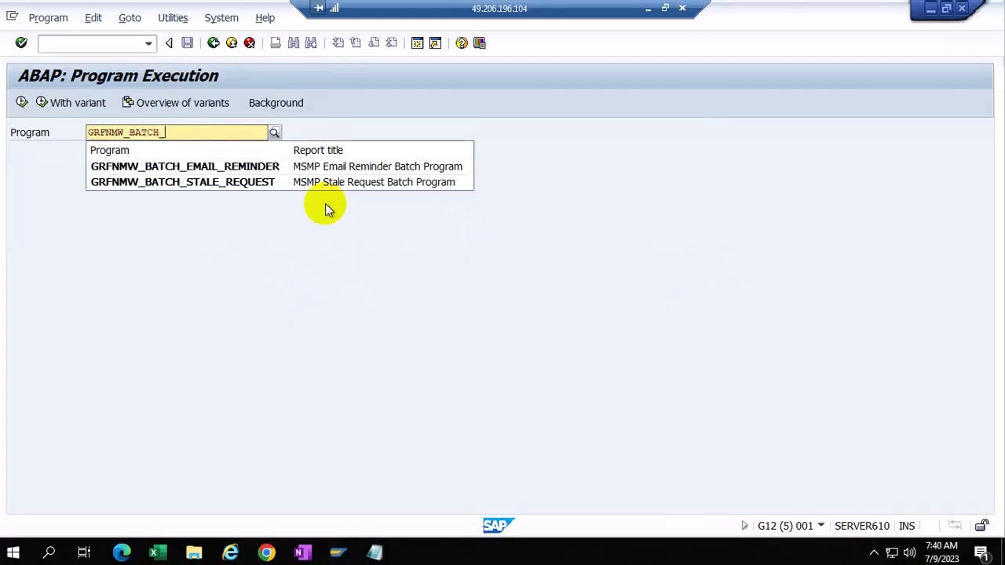
{"action": "left_click", "coordinate": [186, 186]}
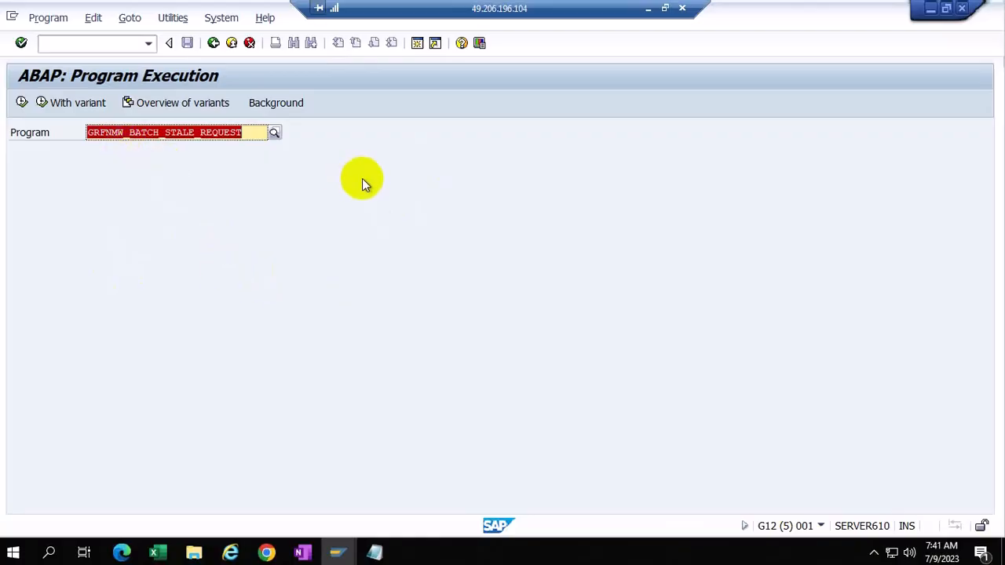
{"action": "left_click", "coordinate": [22, 102]}
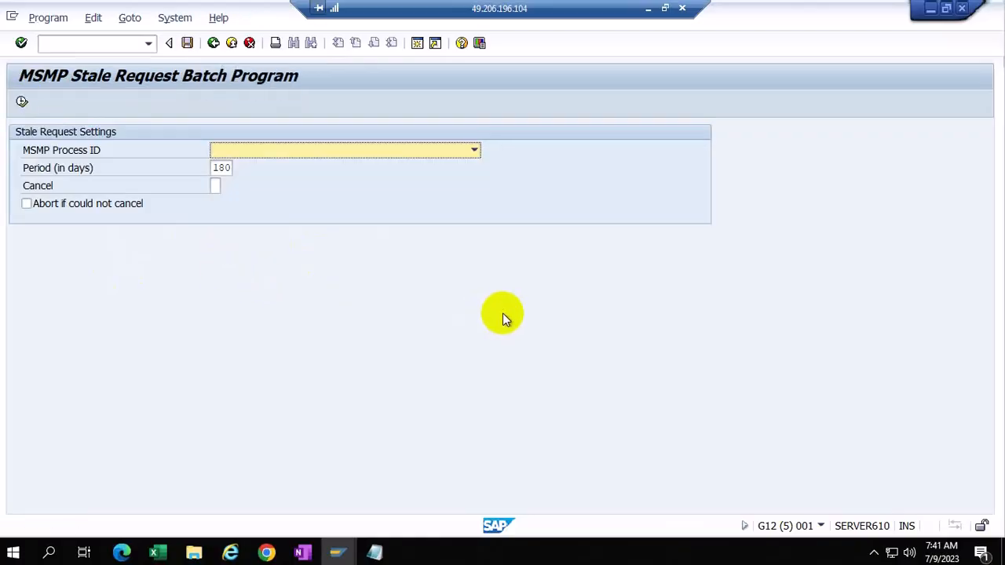
Step: Set the stale request period to 21 days for the Access Request Approval Workflow process
{"action": "left_click", "coordinate": [227, 168]}
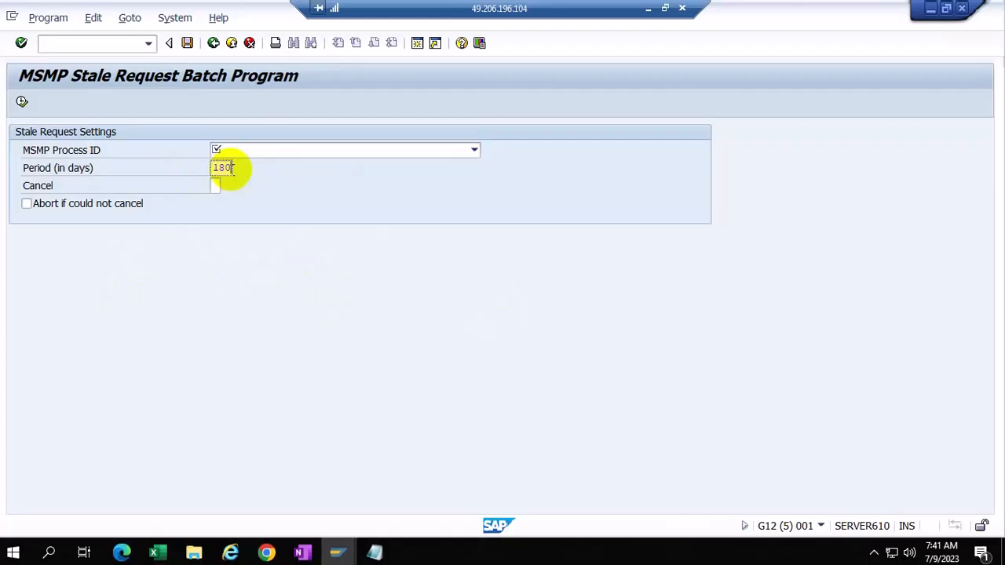
{"action": "key", "text": "BackSpace"}
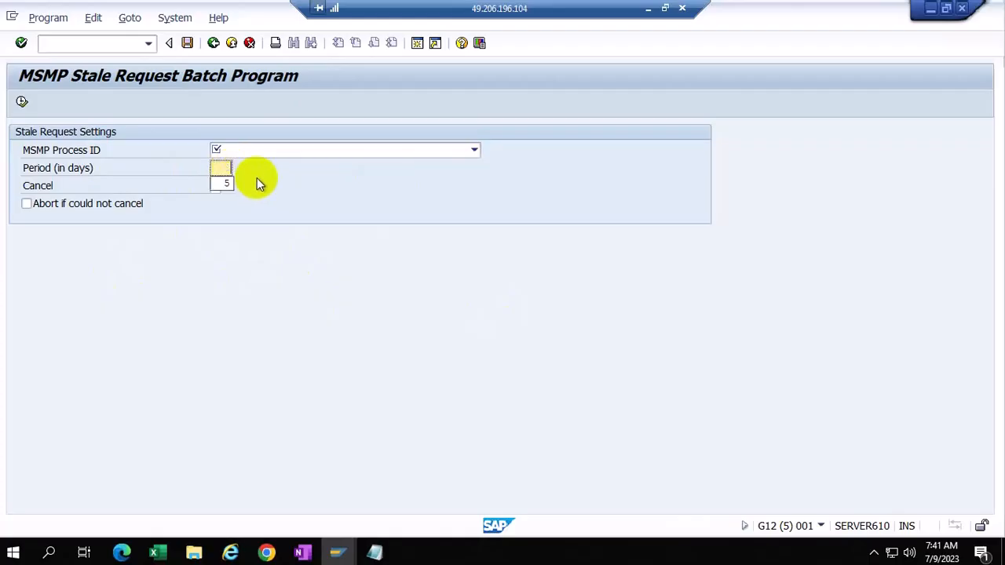
{"action": "type", "text": "21"}
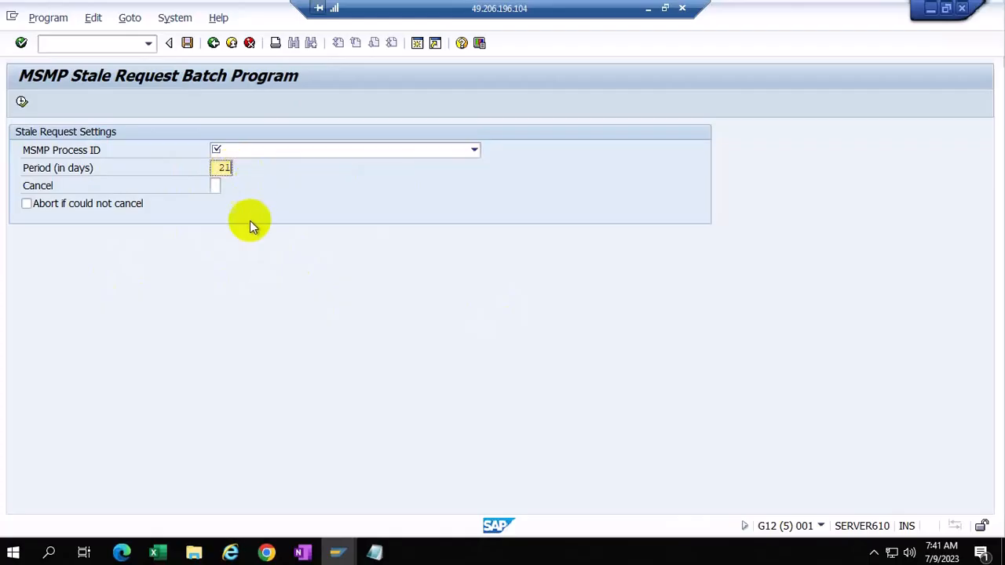
{"action": "left_click", "coordinate": [474, 150]}
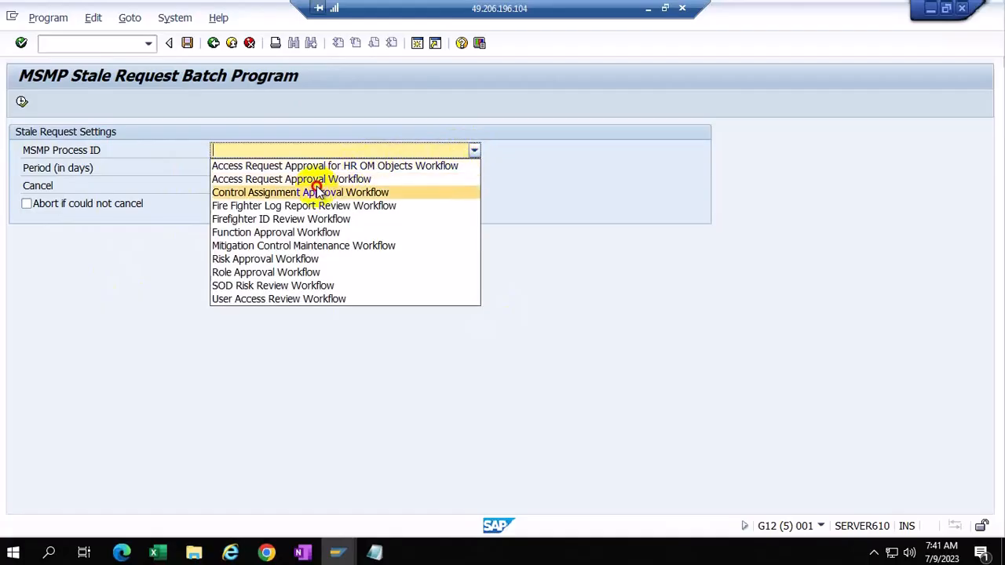
{"action": "left_click", "coordinate": [318, 192]}
{"action": "left_click", "coordinate": [475, 151]}
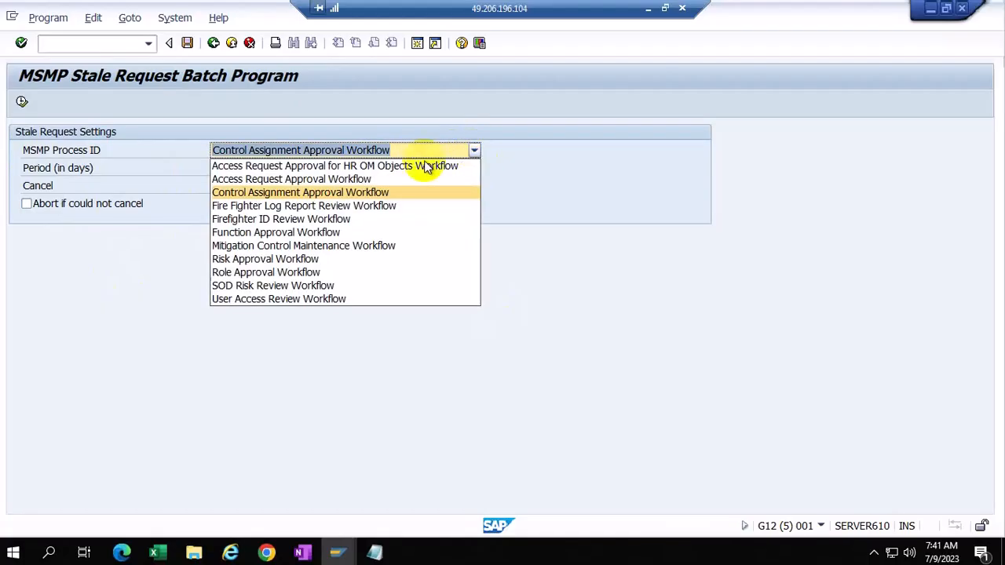
{"action": "left_click", "coordinate": [351, 180]}
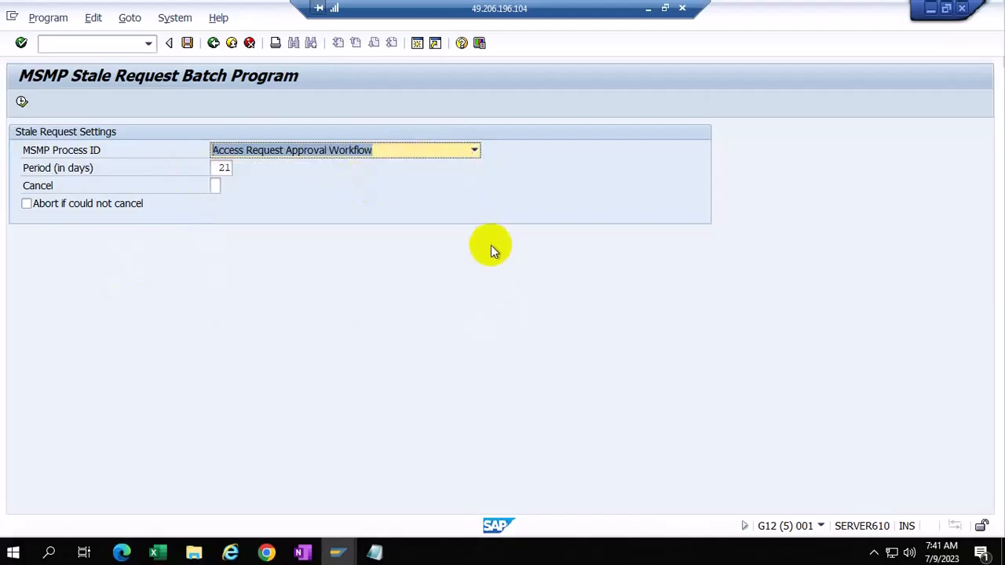
Step: Set Cancel to X (true) so stale requests are cancelled
{"action": "left_click", "coordinate": [215, 188]}
{"action": "left_click", "coordinate": [227, 188]}
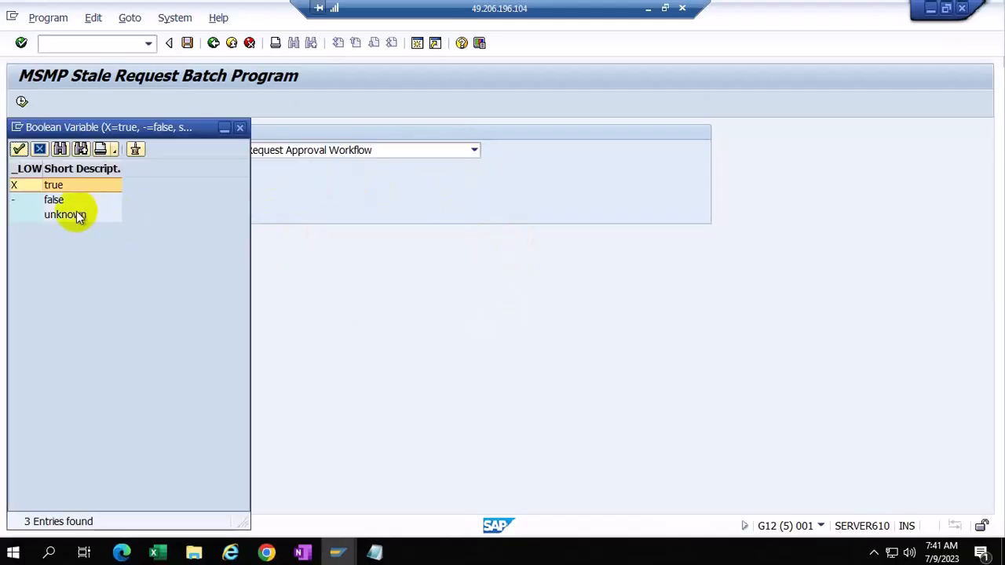
{"action": "double_click", "coordinate": [53, 185]}
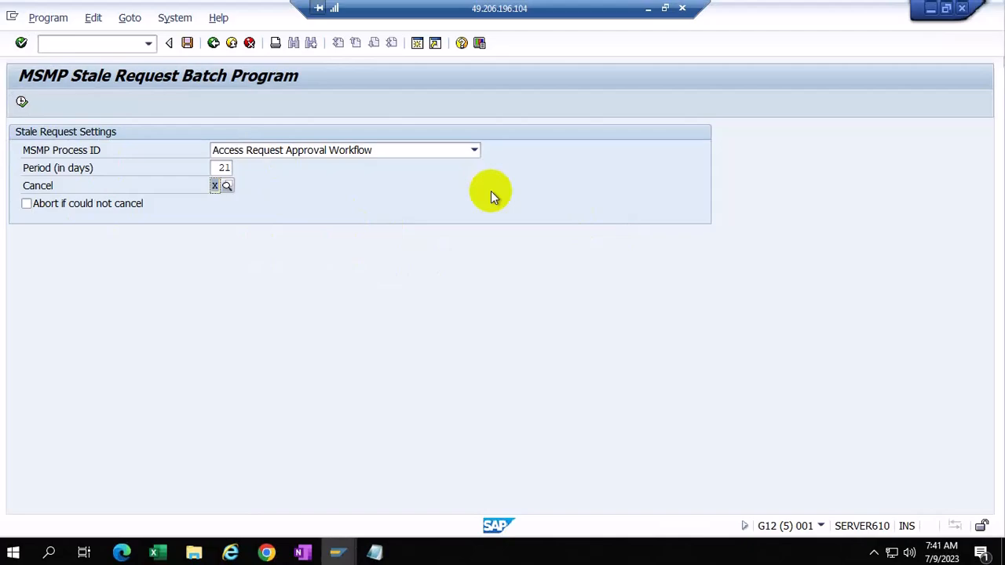
{"action": "double_click", "coordinate": [217, 167]}
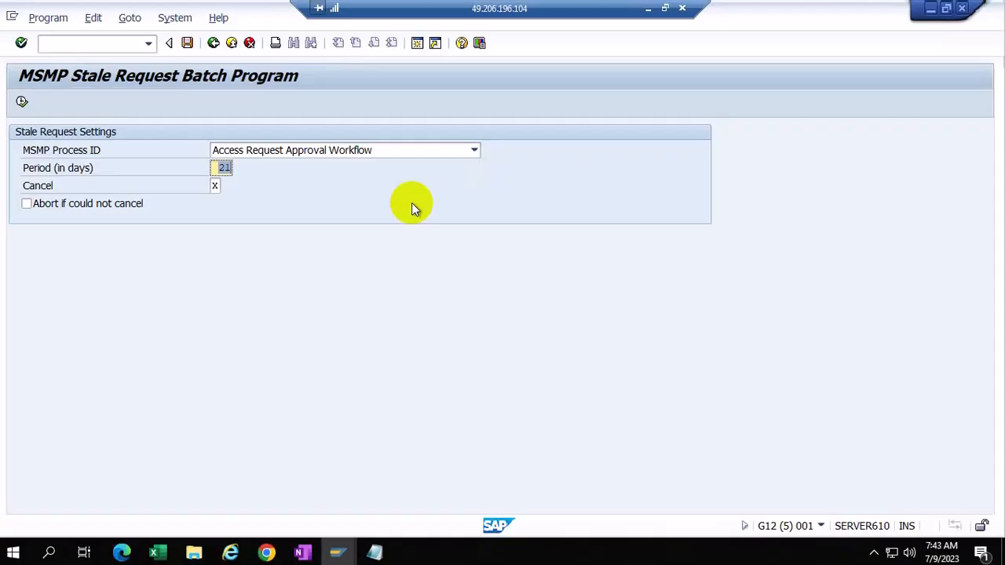
{"action": "mouse_move", "coordinate": [367, 551]}
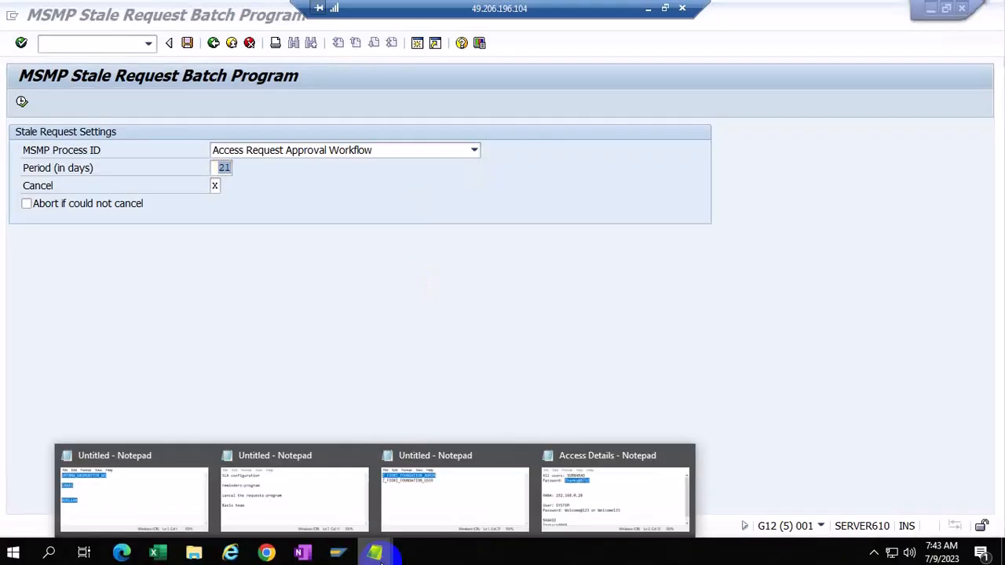
{"action": "left_click", "coordinate": [504, 330]}
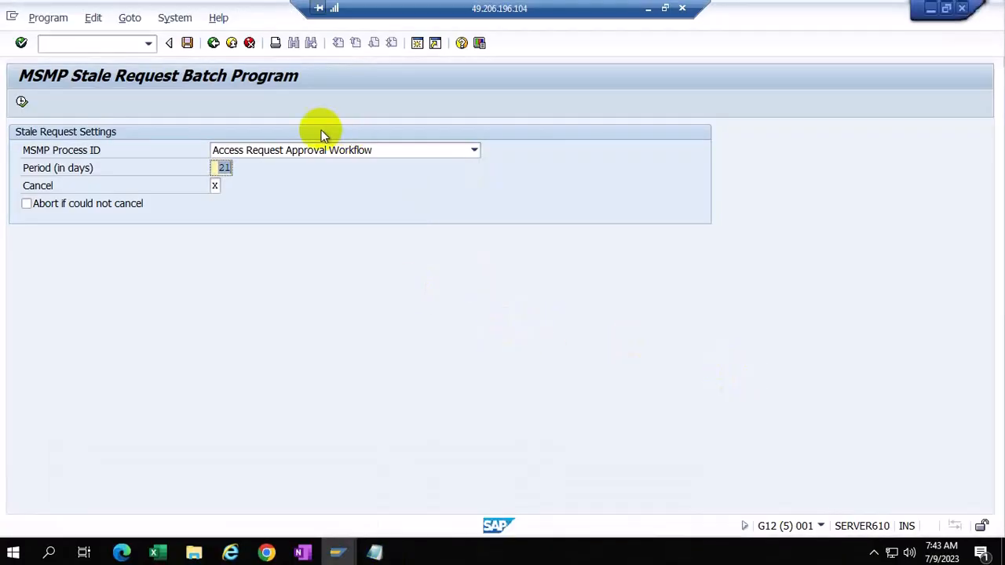
Step: Discard the unsaved new SLA entry and return to the IMG tree
{"action": "left_click", "coordinate": [212, 44]}
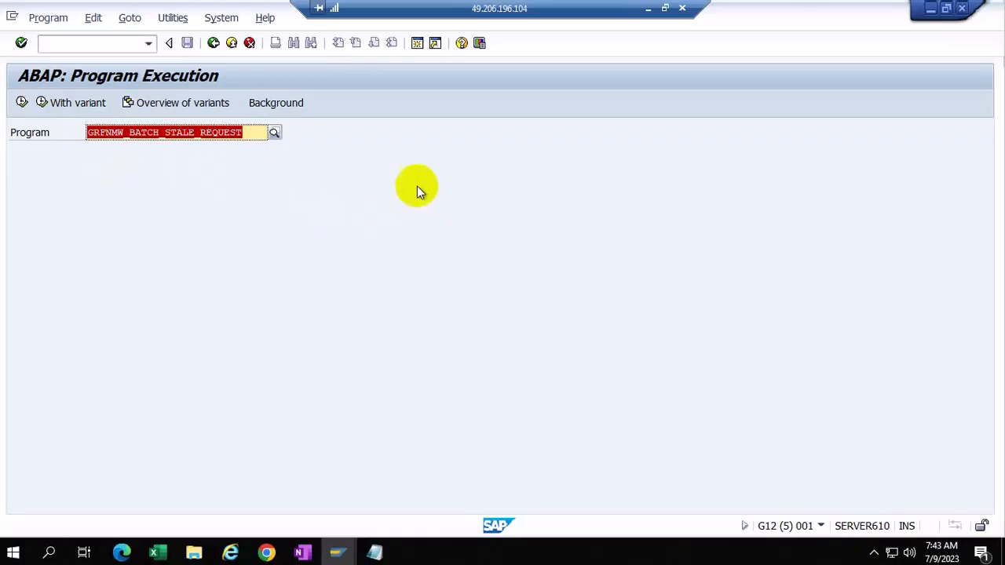
{"action": "left_click", "coordinate": [337, 551]}
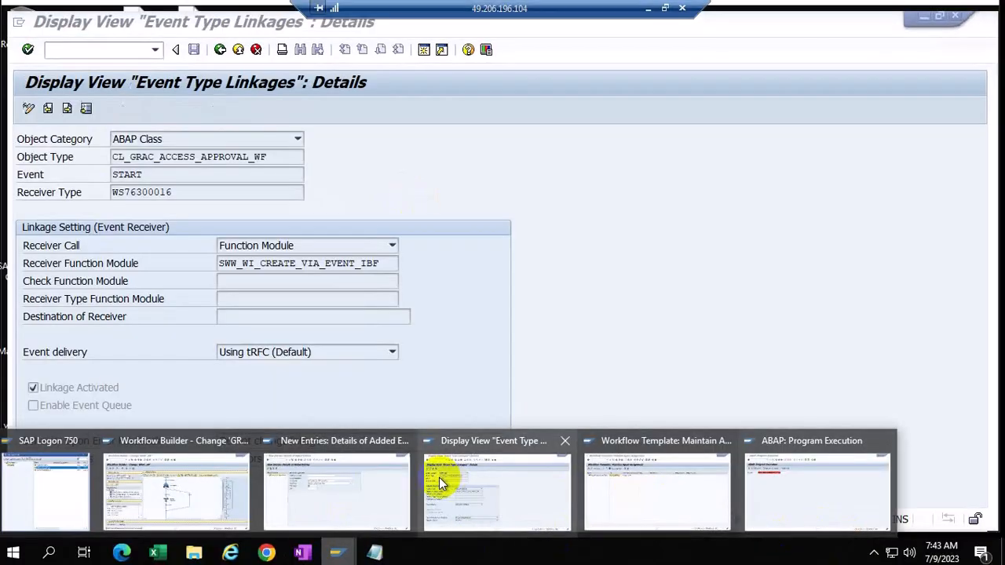
{"action": "left_click", "coordinate": [280, 489]}
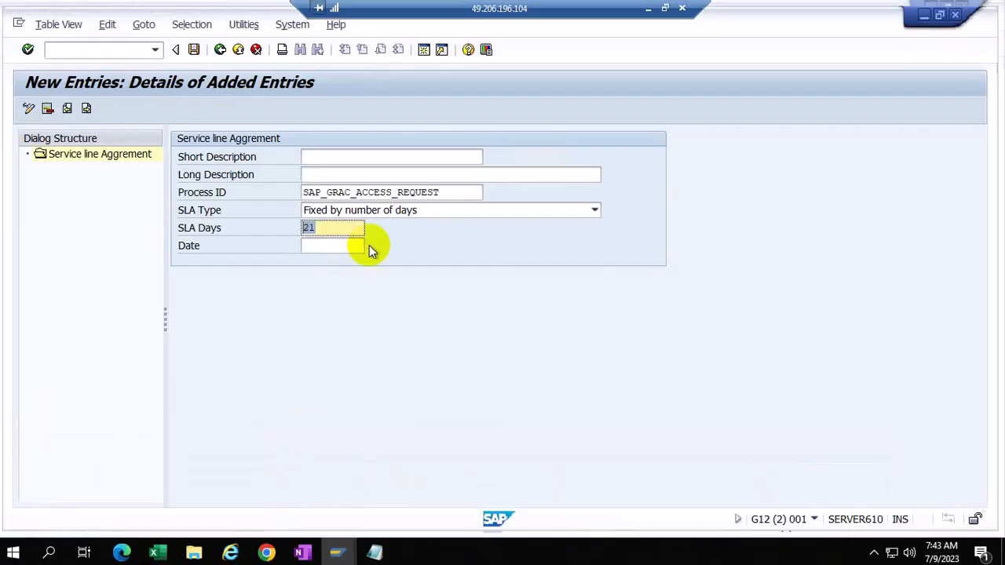
{"action": "left_click", "coordinate": [256, 49]}
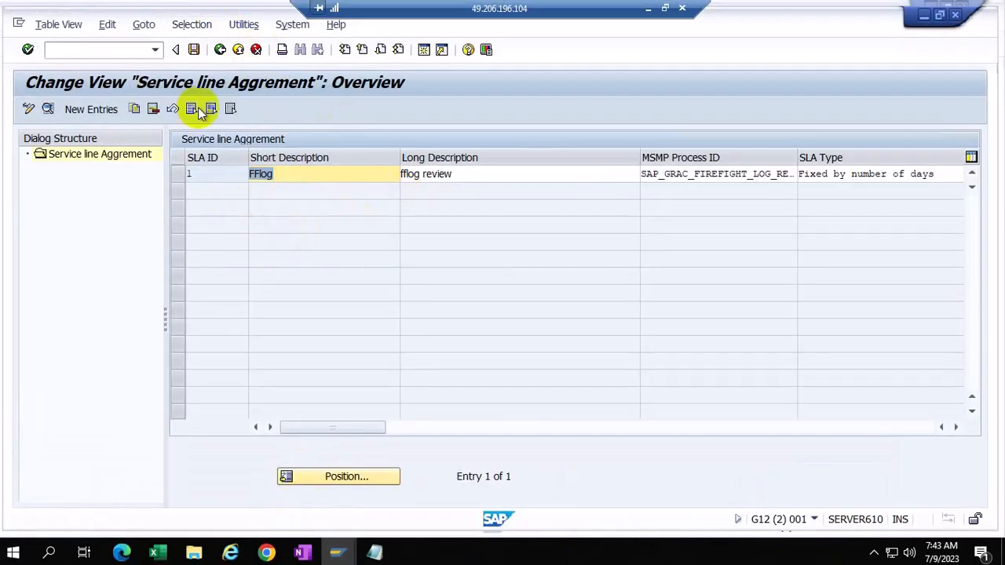
{"action": "left_click", "coordinate": [220, 50]}
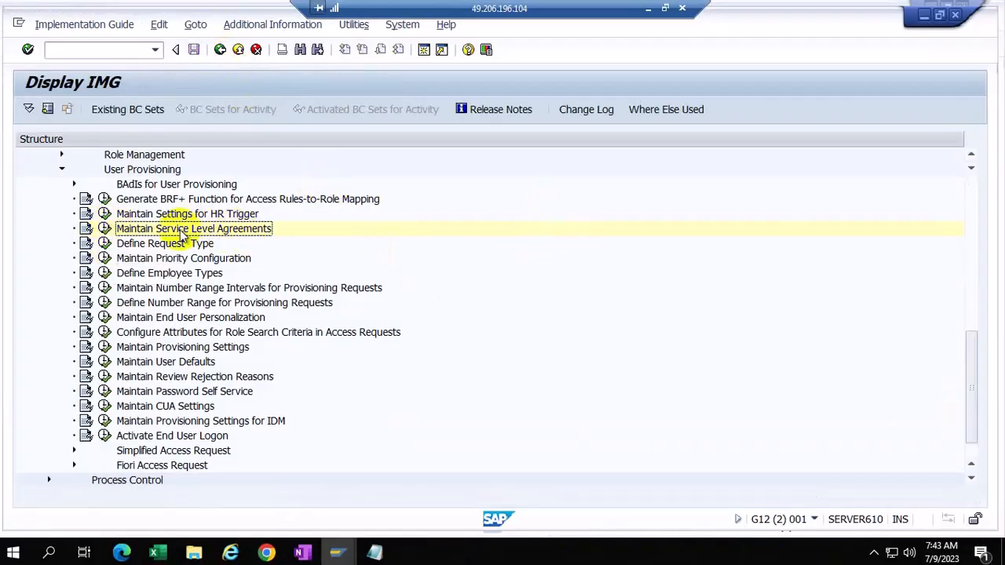
Step: Execute Define Request Type, then switch to the ABAP: Program Execution window
{"action": "left_click", "coordinate": [105, 244]}
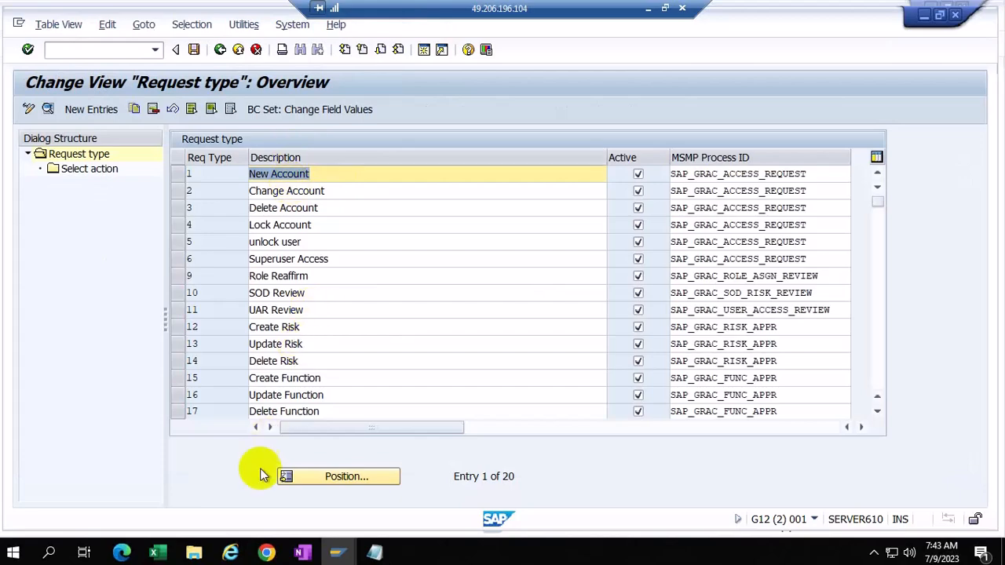
{"action": "left_click", "coordinate": [338, 553]}
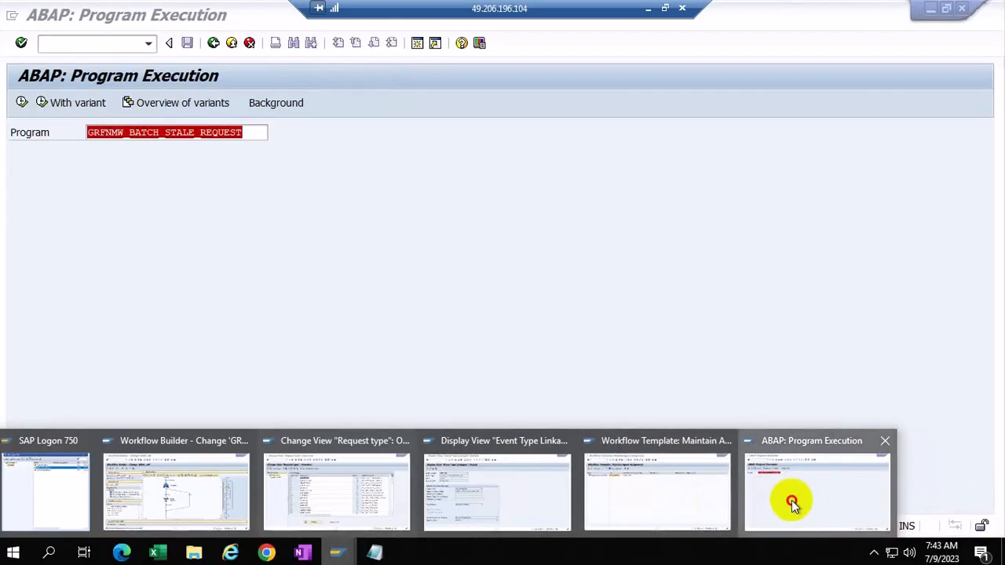
{"action": "left_click", "coordinate": [791, 505]}
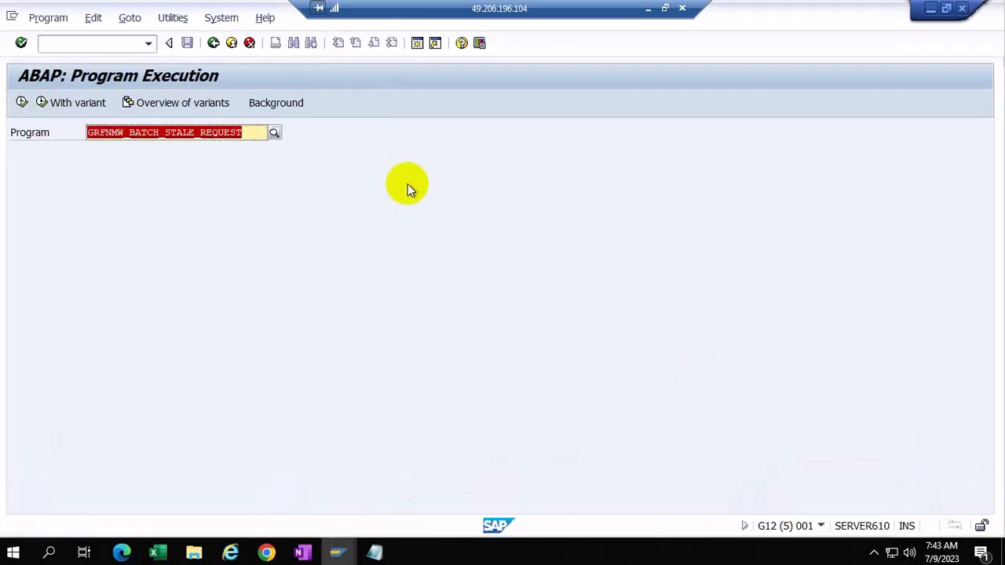
Step: Run transaction SCPR20 for Business Configuration Set activation
{"action": "left_click", "coordinate": [212, 45]}
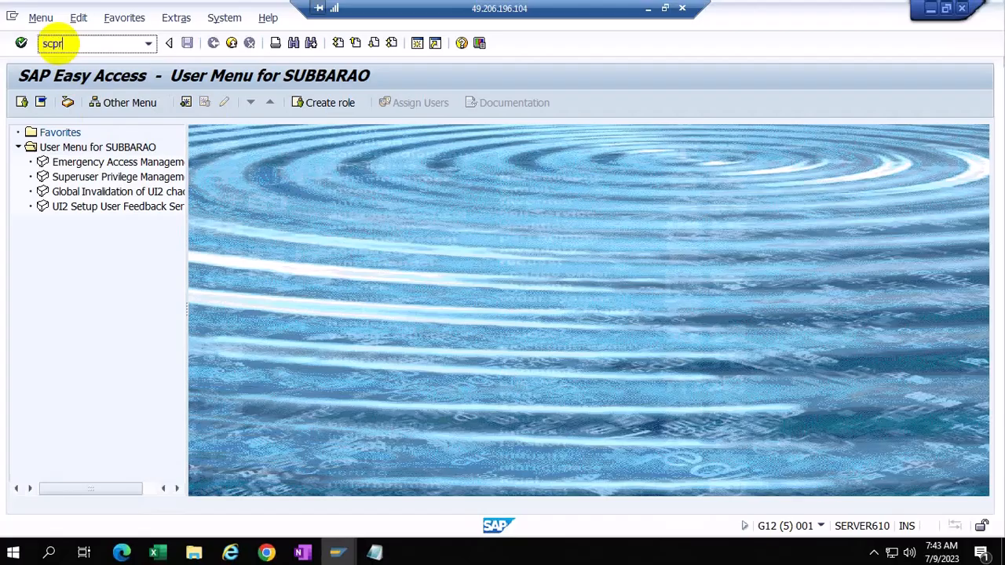
{"action": "left_click", "coordinate": [60, 47]}
{"action": "type", "text": "scpr20"}
{"action": "key", "text": "Return"}
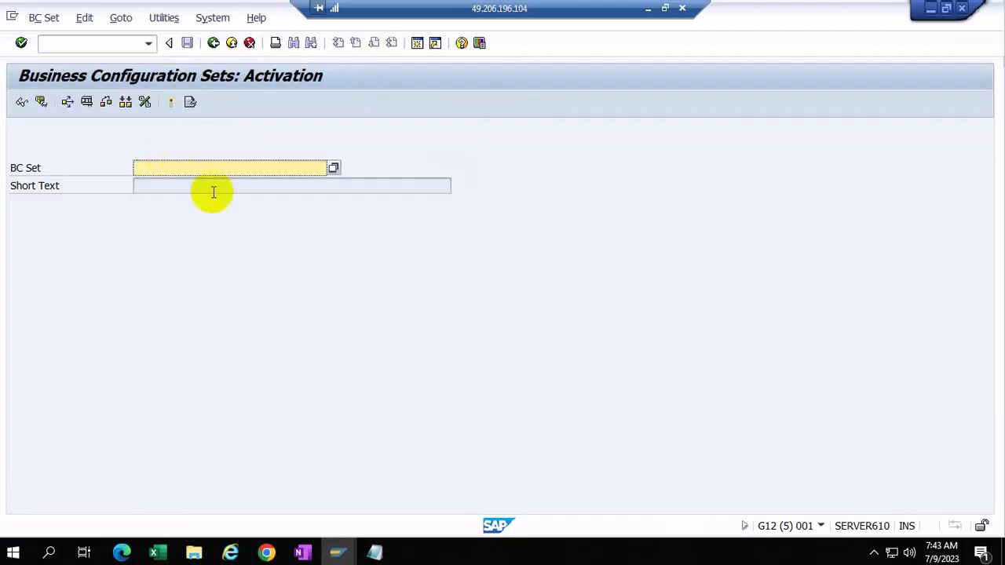
Step: Search BC sets matching *GRAC* and select GRAC_ACCESS_REQUEST_REQ_TYPE
{"action": "left_click", "coordinate": [152, 170]}
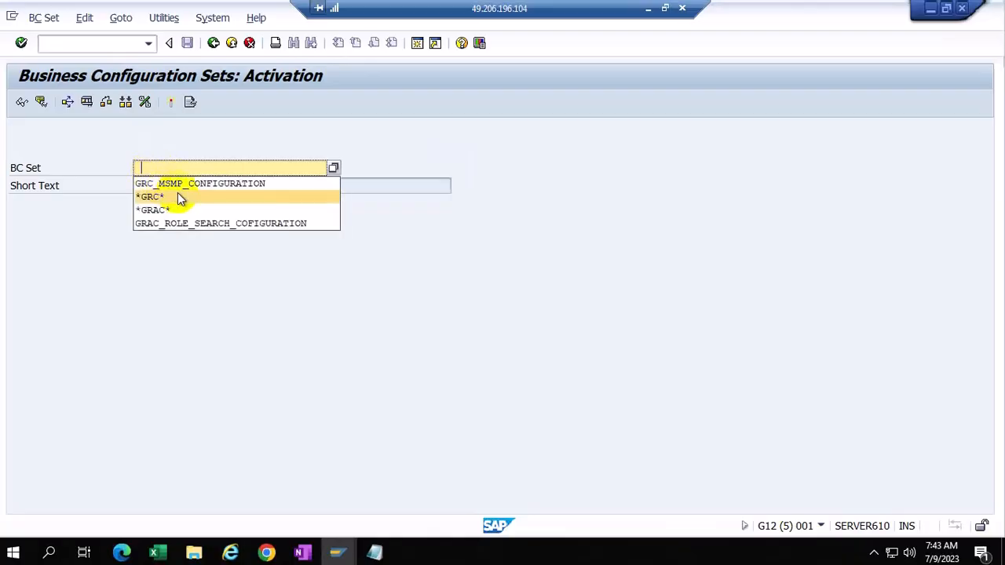
{"action": "left_click", "coordinate": [169, 209]}
{"action": "left_click", "coordinate": [333, 168]}
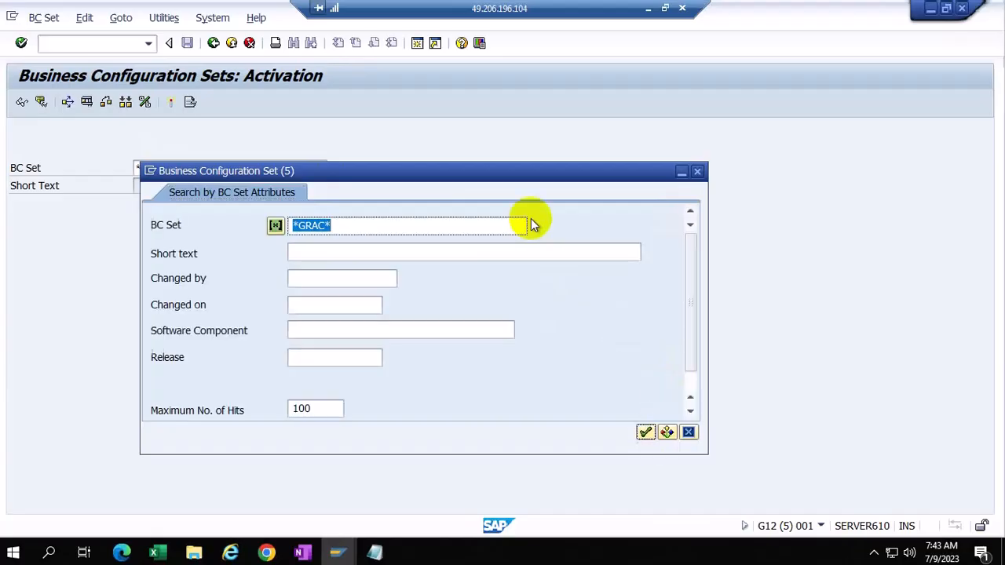
{"action": "left_click", "coordinate": [645, 432]}
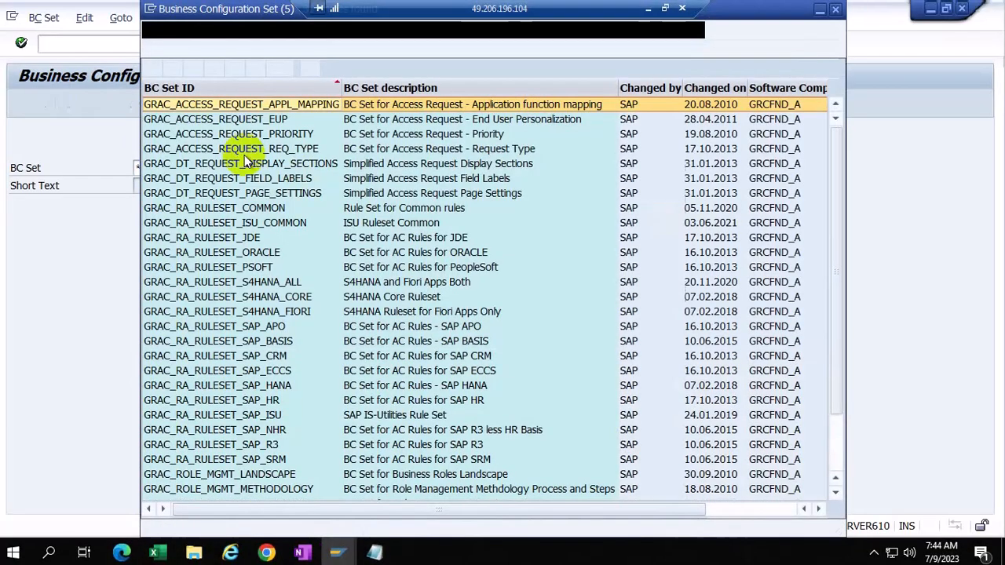
{"action": "left_click", "coordinate": [287, 150]}
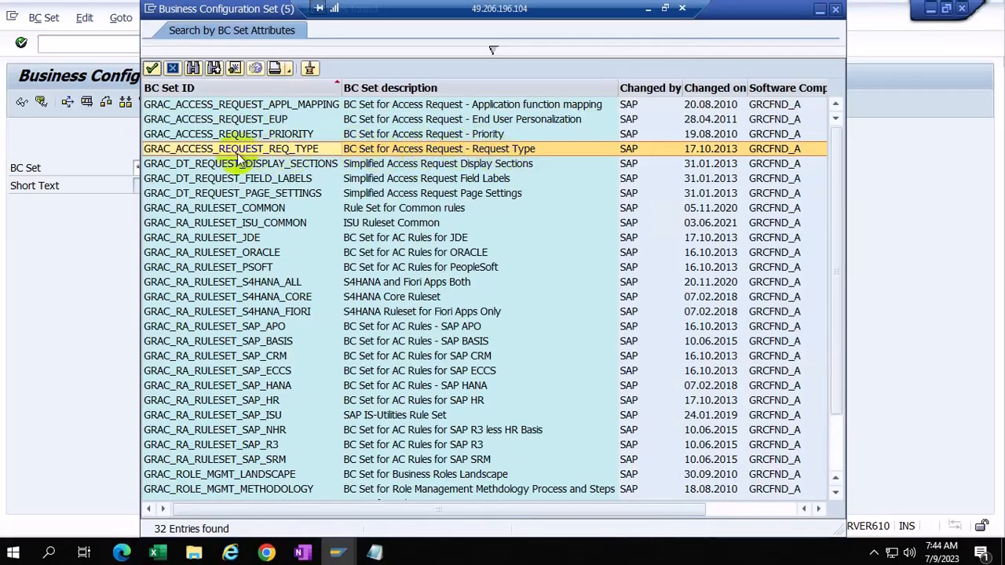
{"action": "left_click", "coordinate": [338, 554]}
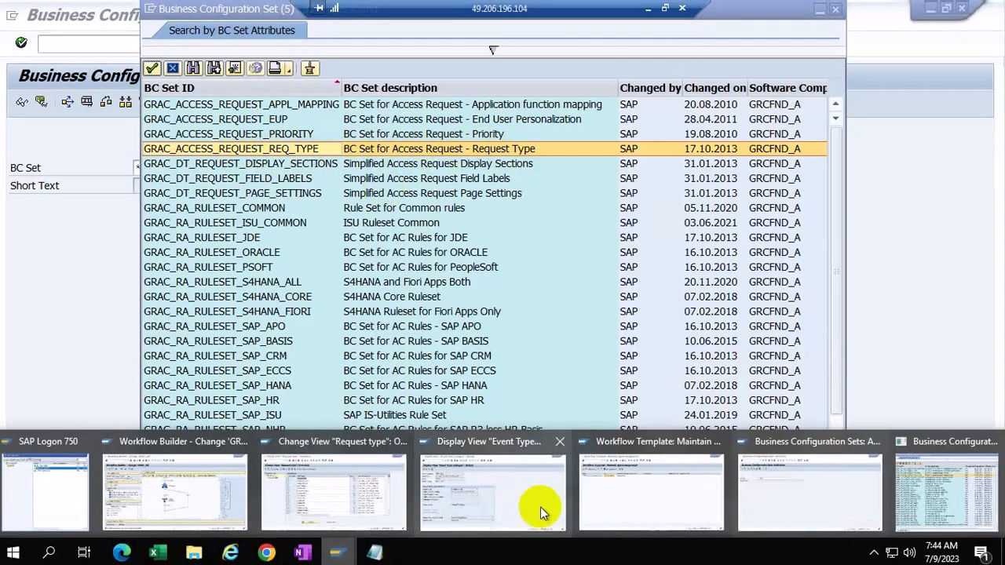
Step: Check MSMP process IDs for Superuser Access, Role Reaffirm, SOD Review, UAR Review, Role Approval and Information
{"action": "left_click", "coordinate": [361, 494]}
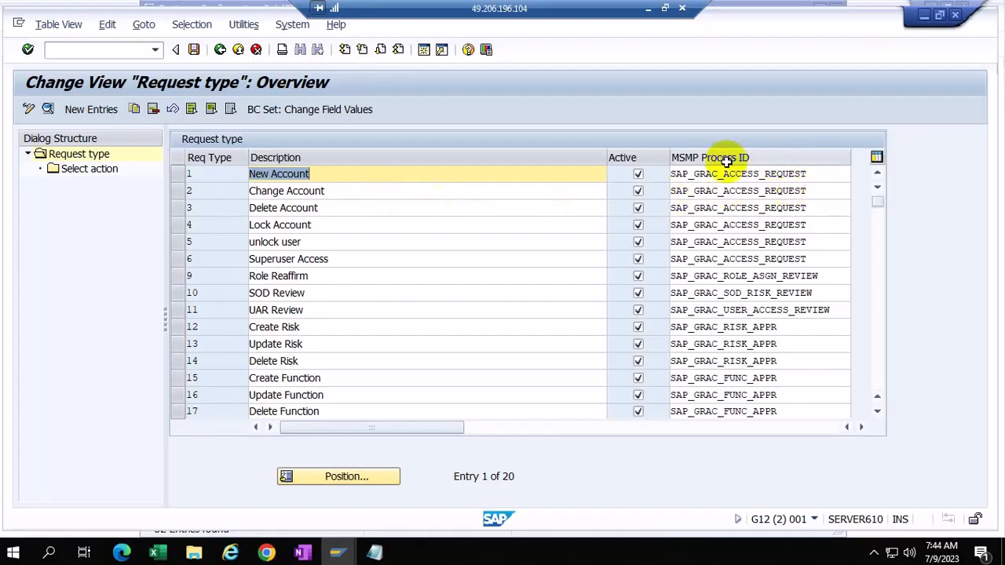
{"action": "left_click", "coordinate": [816, 259]}
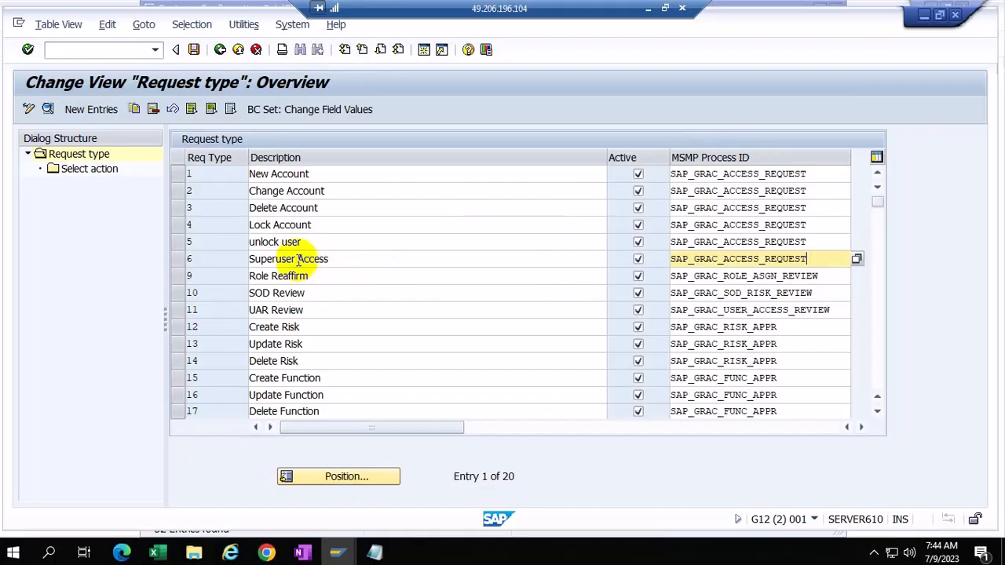
{"action": "left_click", "coordinate": [325, 258]}
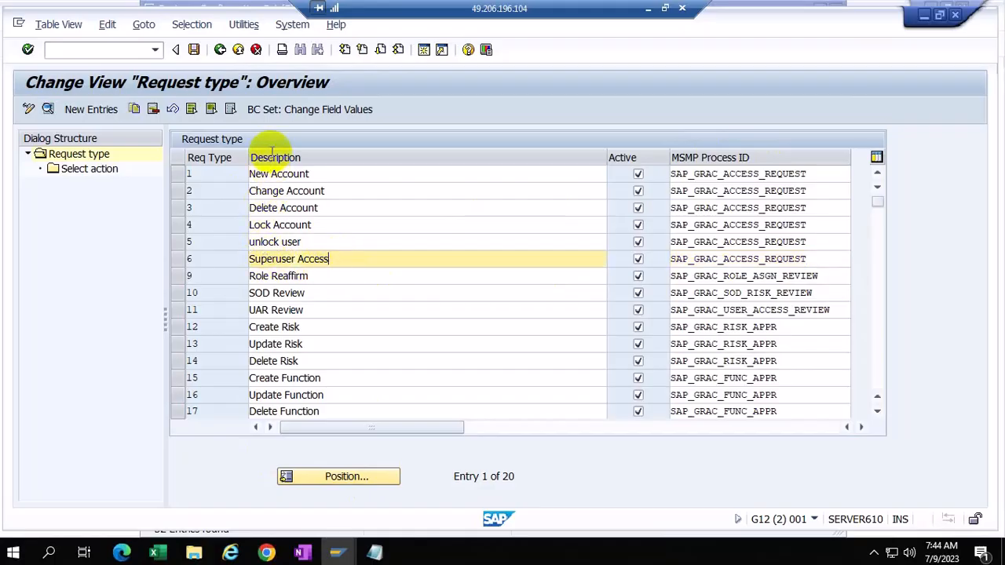
{"action": "left_click", "coordinate": [821, 276]}
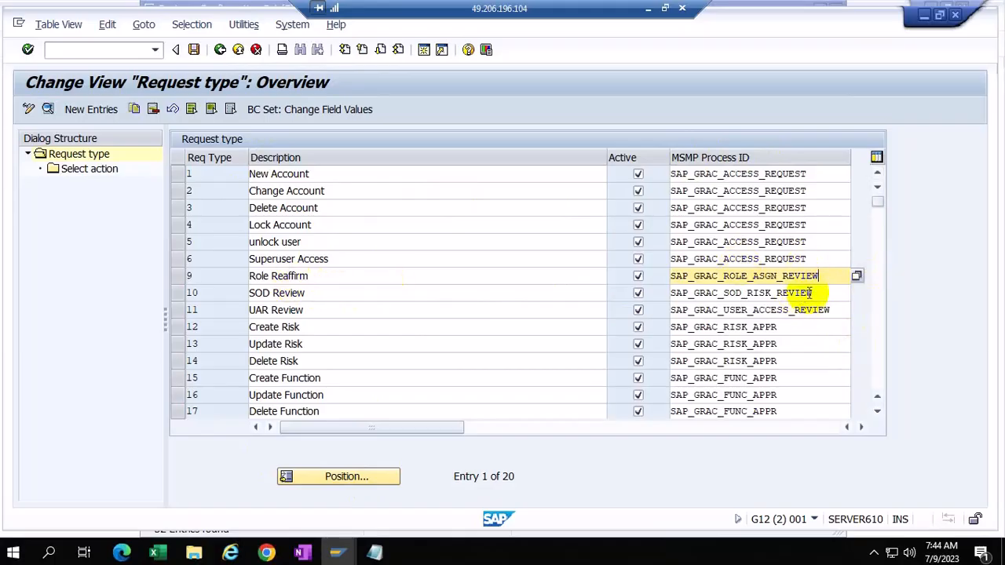
{"action": "left_click", "coordinate": [833, 297]}
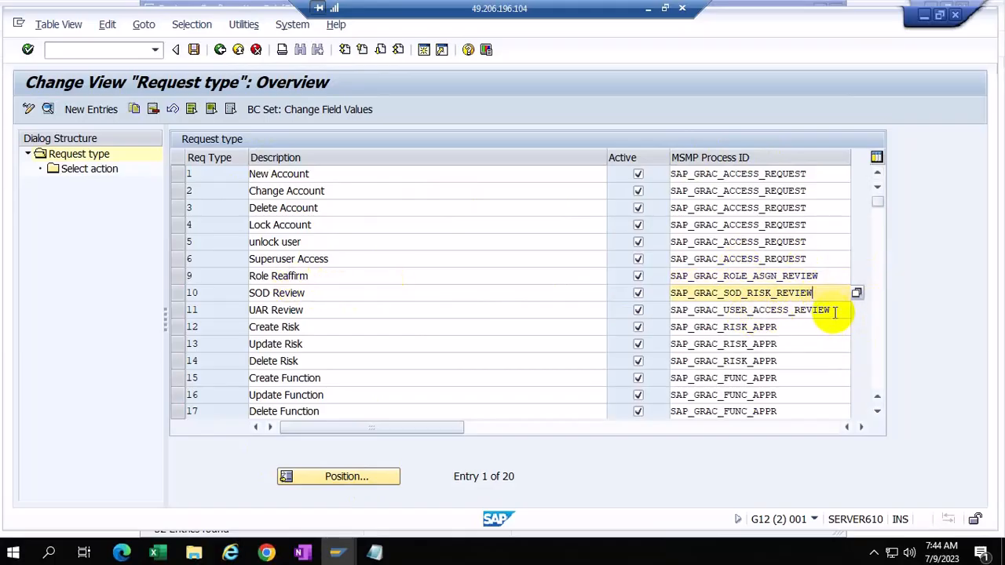
{"action": "left_click", "coordinate": [834, 311]}
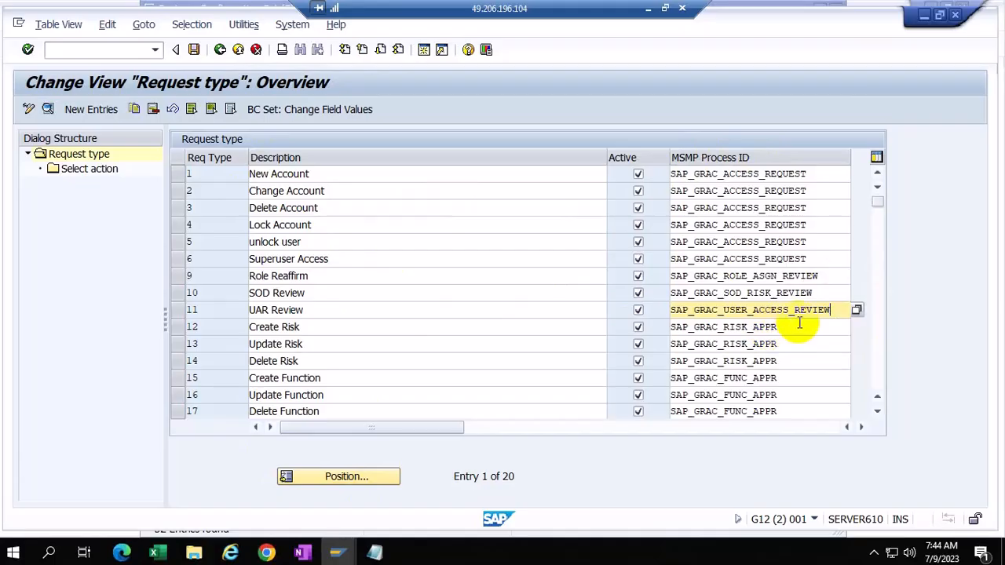
{"action": "scroll", "coordinate": [796, 325], "scroll_direction": "down", "scroll_amount": 4}
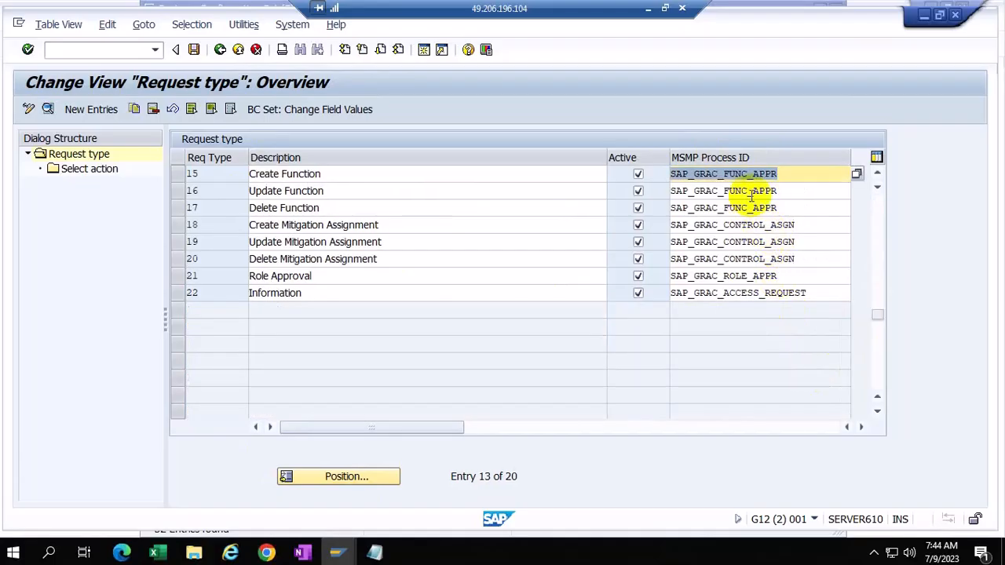
{"action": "left_click", "coordinate": [784, 277]}
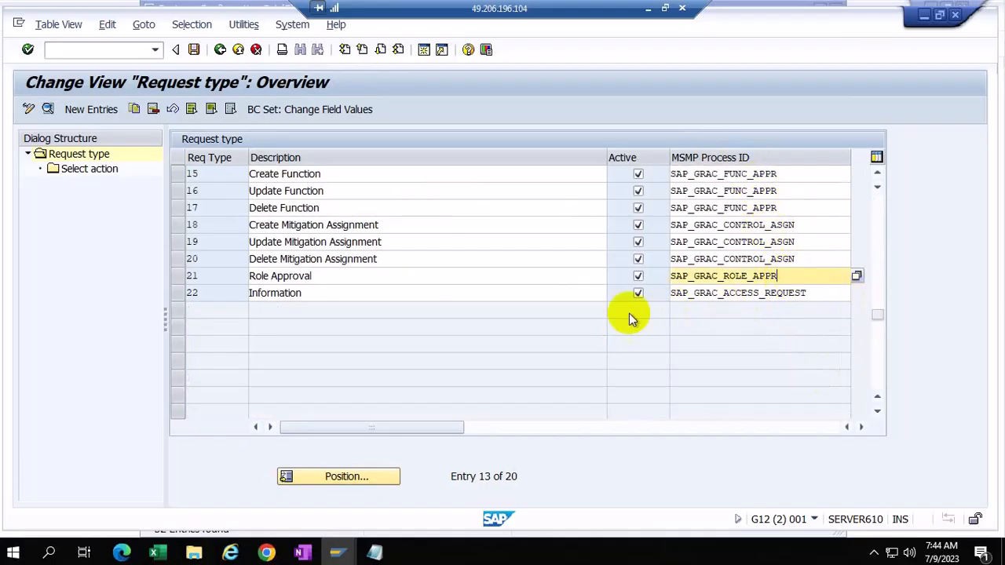
{"action": "left_click", "coordinate": [813, 294]}
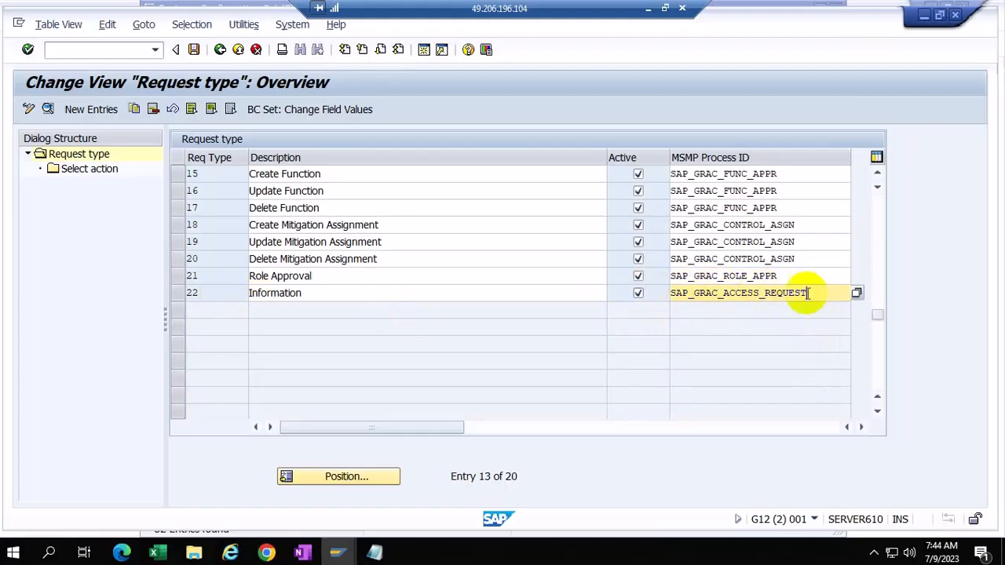
{"action": "left_click", "coordinate": [824, 254]}
{"action": "scroll", "coordinate": [825, 259], "scroll_direction": "up", "scroll_amount": 4}
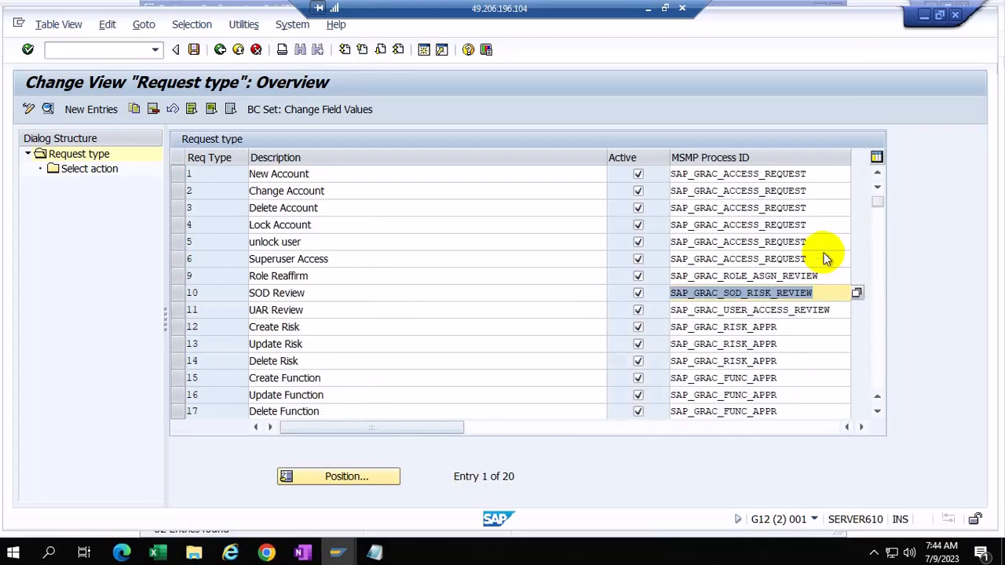
Step: Check the actions assigned to the New Account and Superuser Access request types
{"action": "left_click", "coordinate": [180, 174]}
{"action": "double_click", "coordinate": [82, 170]}
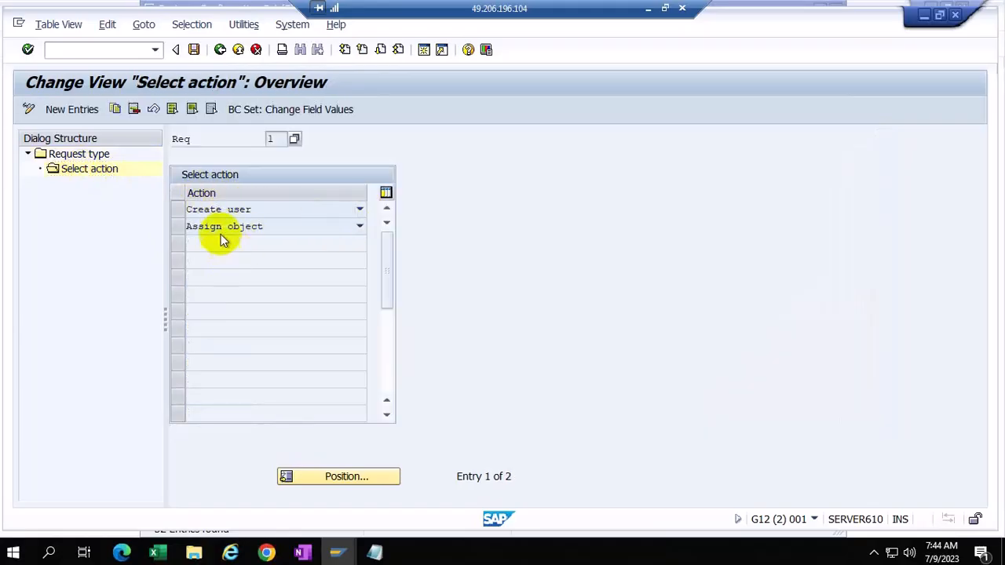
{"action": "left_click", "coordinate": [220, 51]}
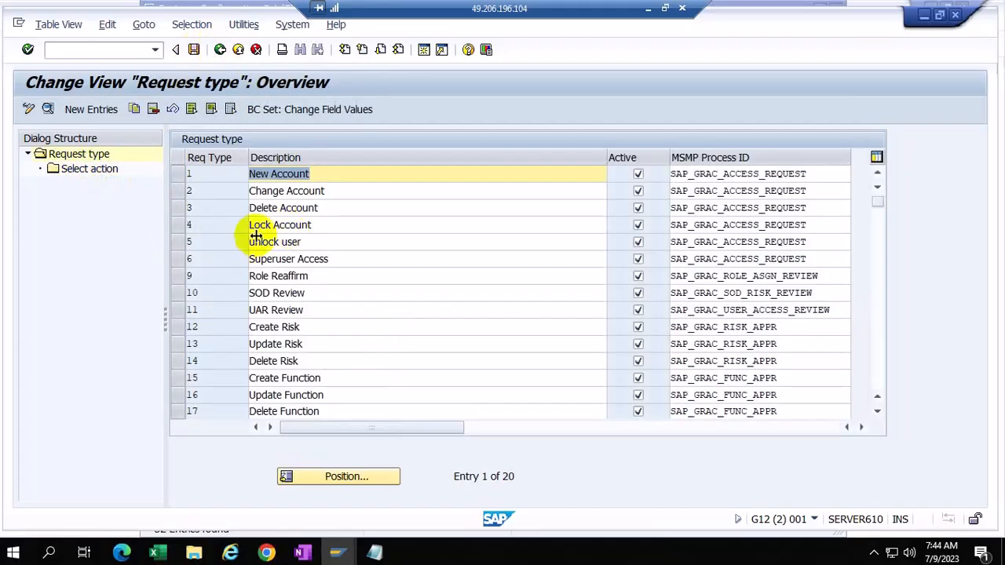
{"action": "double_click", "coordinate": [93, 171]}
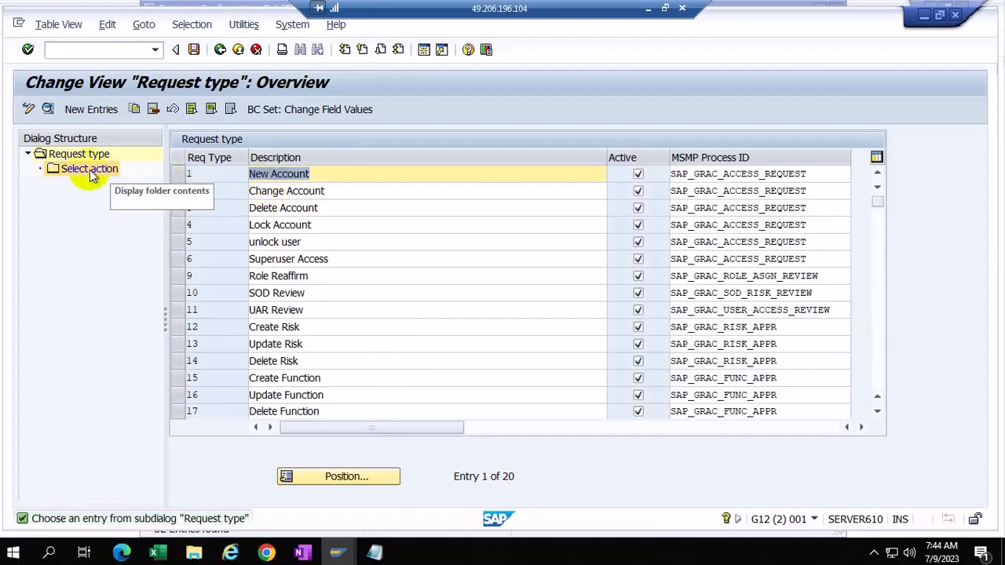
{"action": "left_click", "coordinate": [179, 175]}
{"action": "double_click", "coordinate": [87, 173]}
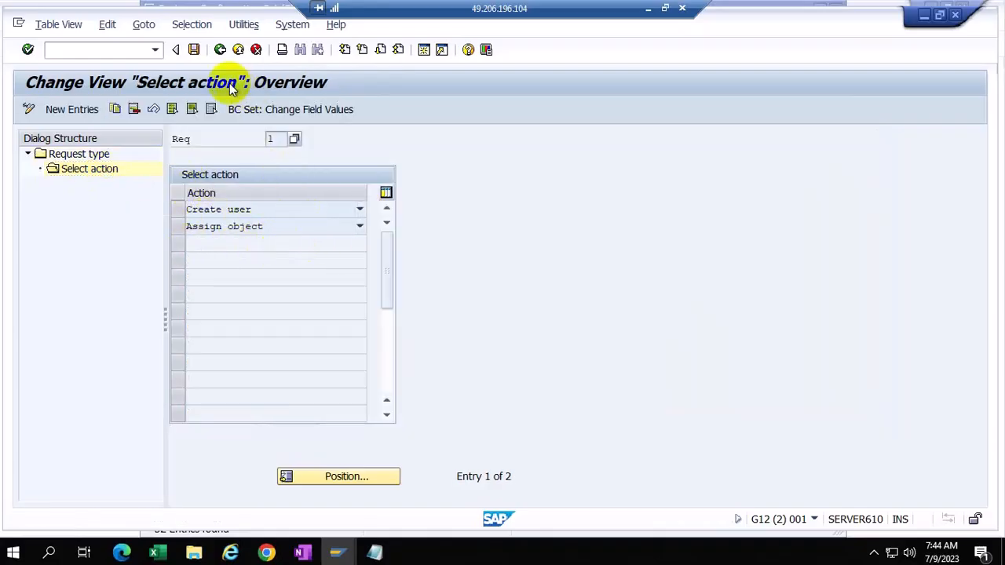
{"action": "left_click", "coordinate": [220, 49]}
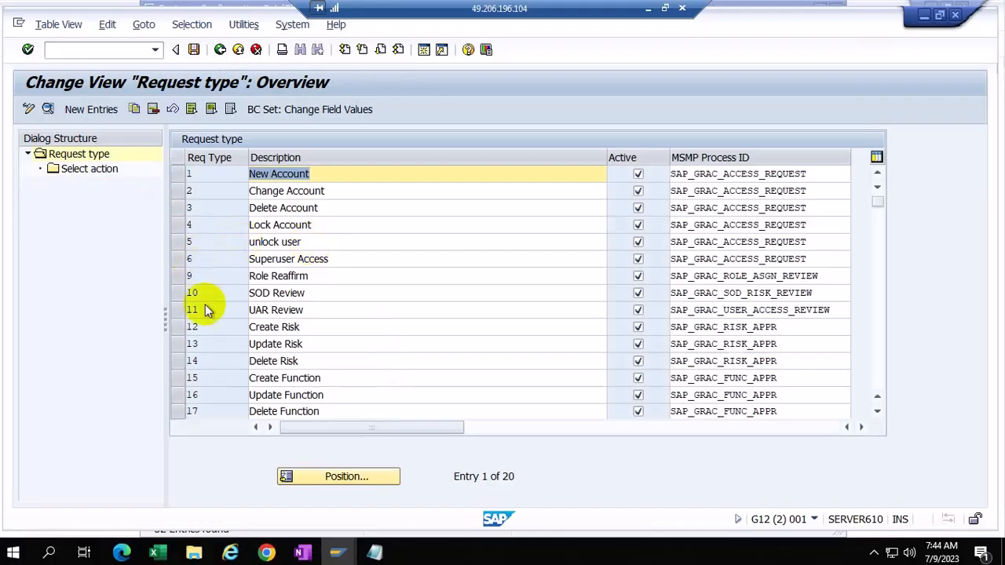
{"action": "left_click", "coordinate": [183, 260]}
{"action": "double_click", "coordinate": [95, 169]}
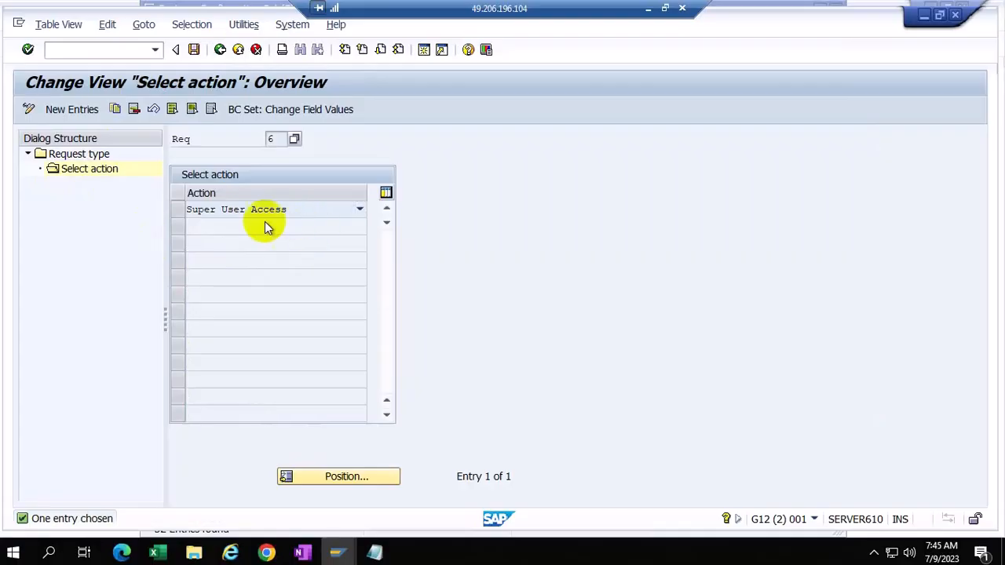
{"action": "left_click", "coordinate": [220, 50]}
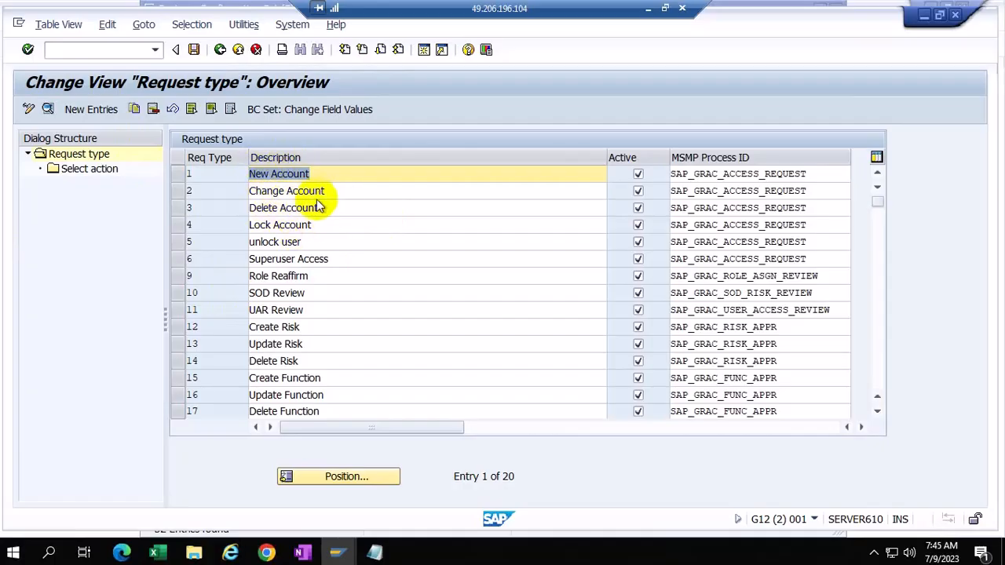
Step: View Change Account's actions, start a new action entry, then cancel it and go back
{"action": "scroll", "coordinate": [291, 320], "scroll_direction": "down", "scroll_amount": 3}
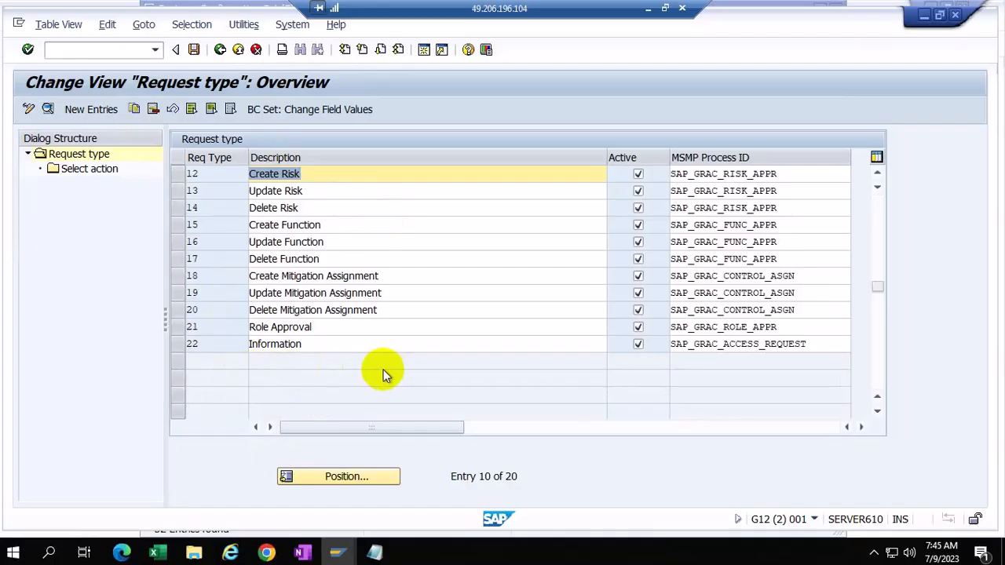
{"action": "scroll", "coordinate": [234, 172], "scroll_direction": "up", "scroll_amount": 3}
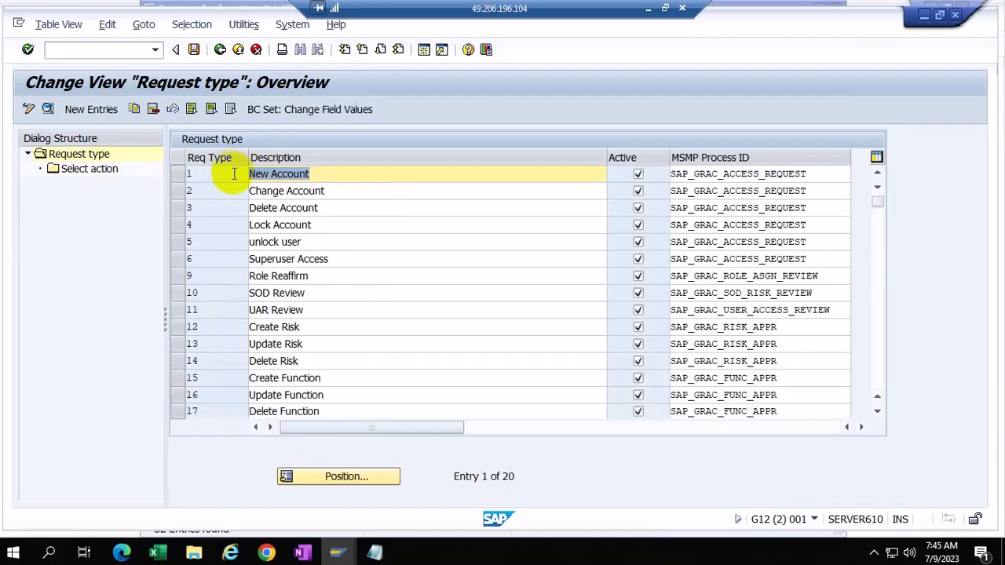
{"action": "left_click", "coordinate": [179, 190]}
{"action": "double_click", "coordinate": [98, 178]}
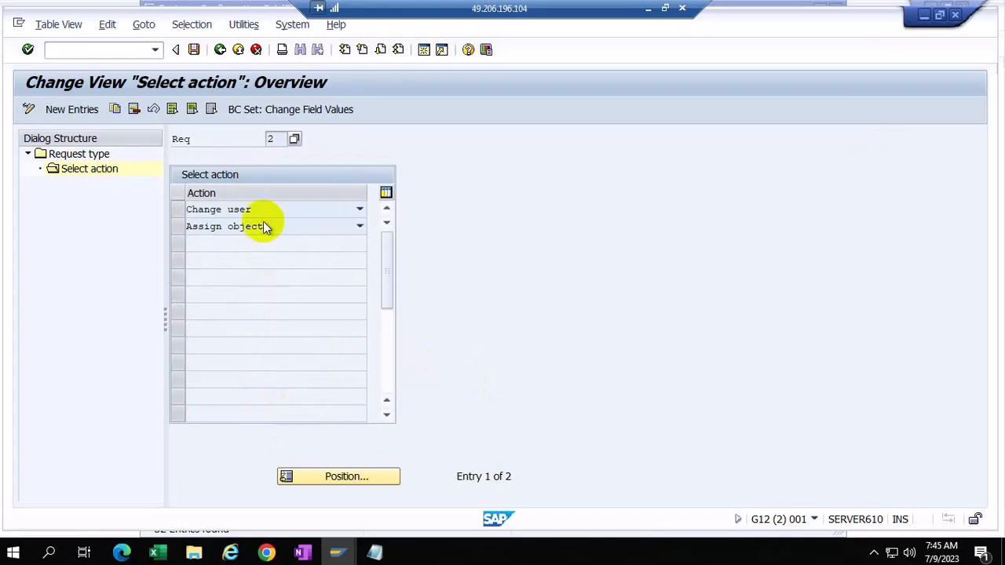
{"action": "left_click", "coordinate": [72, 109]}
{"action": "left_click", "coordinate": [359, 209]}
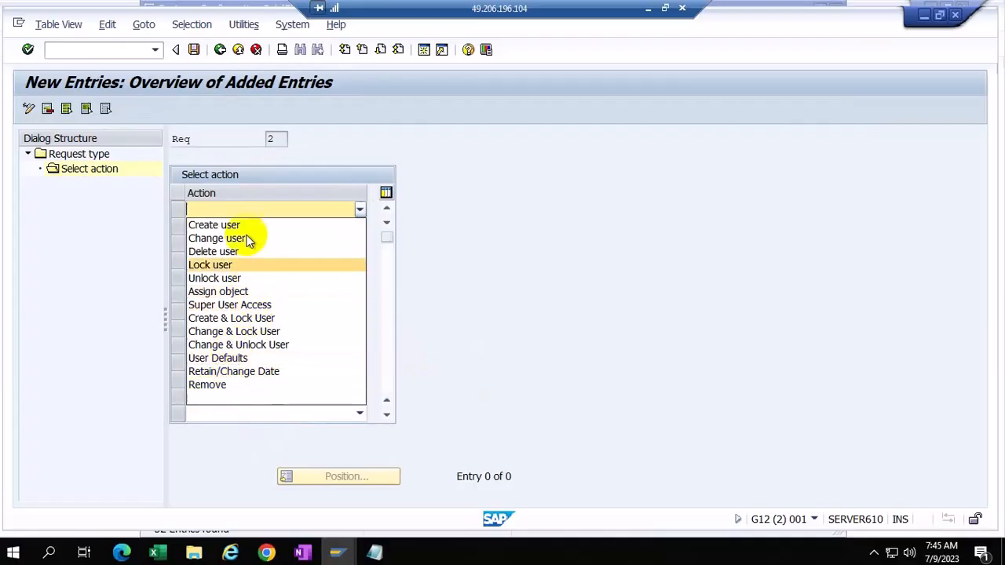
{"action": "left_click", "coordinate": [455, 228]}
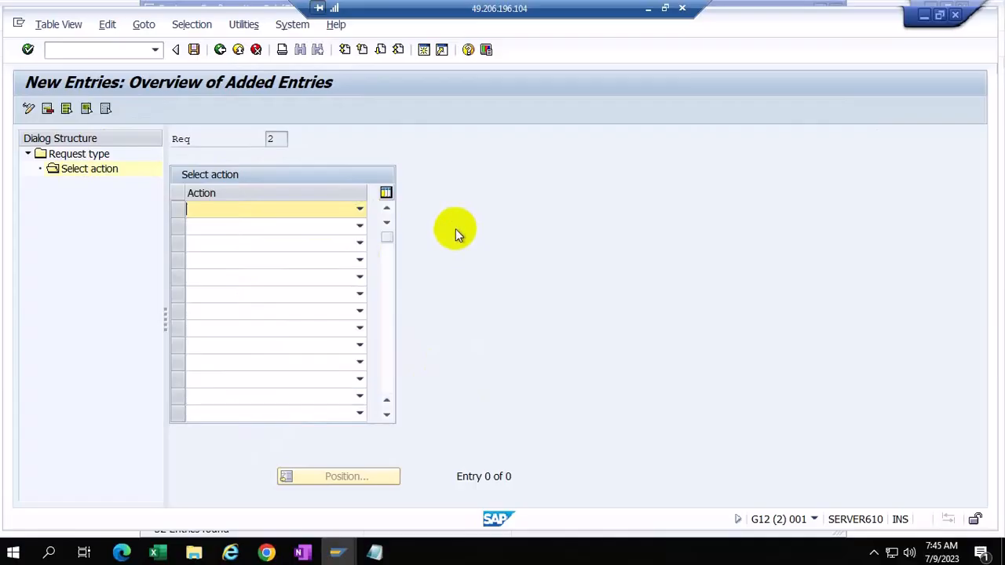
{"action": "left_click", "coordinate": [256, 49]}
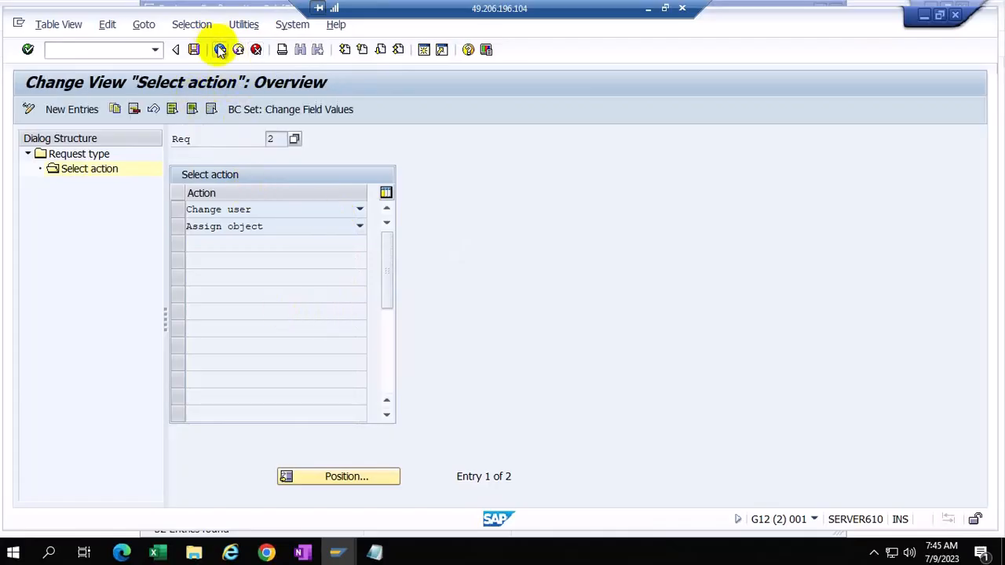
{"action": "left_click", "coordinate": [220, 50]}
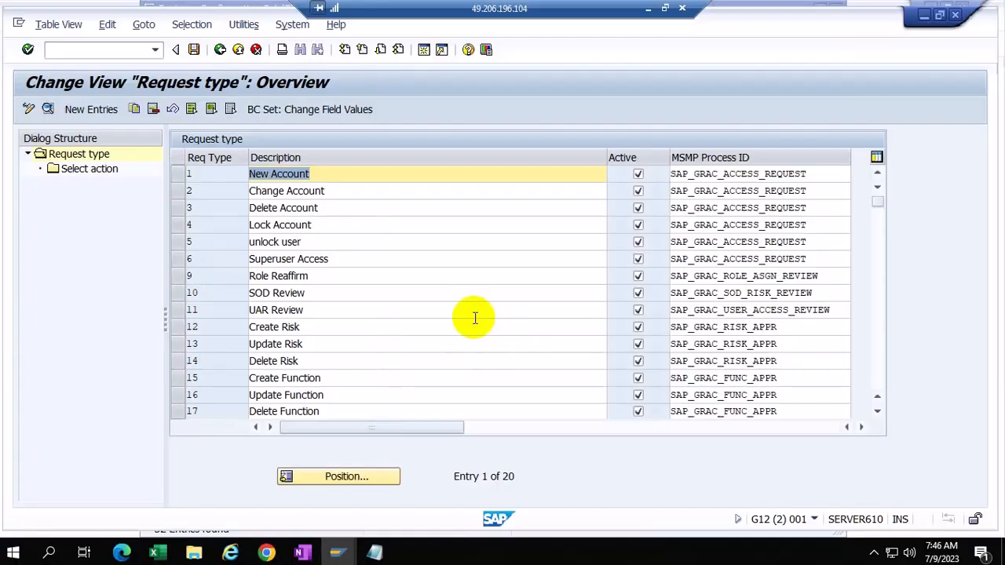
Step: Open Maintain Priority Configuration and compare it with the access request priority BC set
{"action": "left_click", "coordinate": [220, 50]}
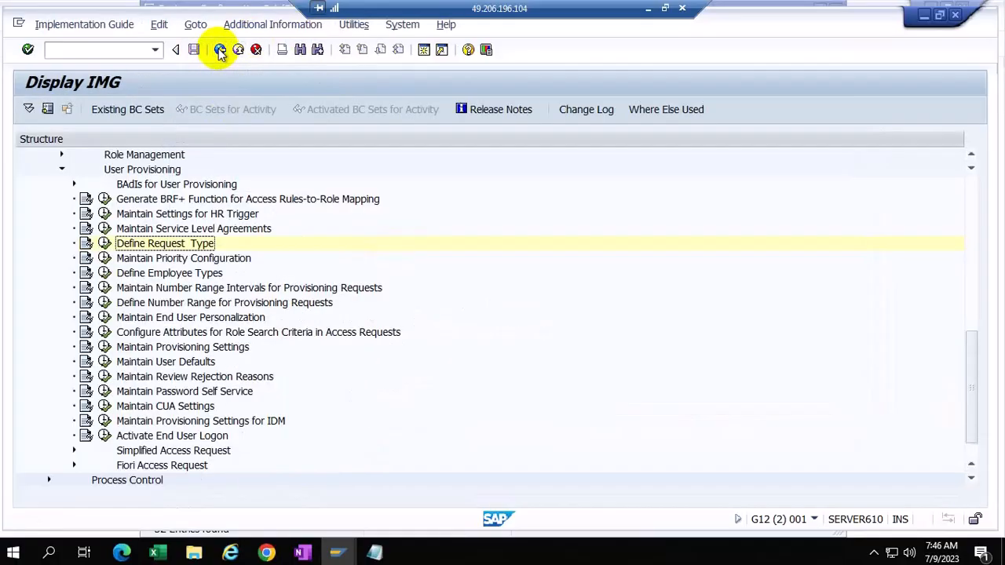
{"action": "left_click", "coordinate": [105, 258]}
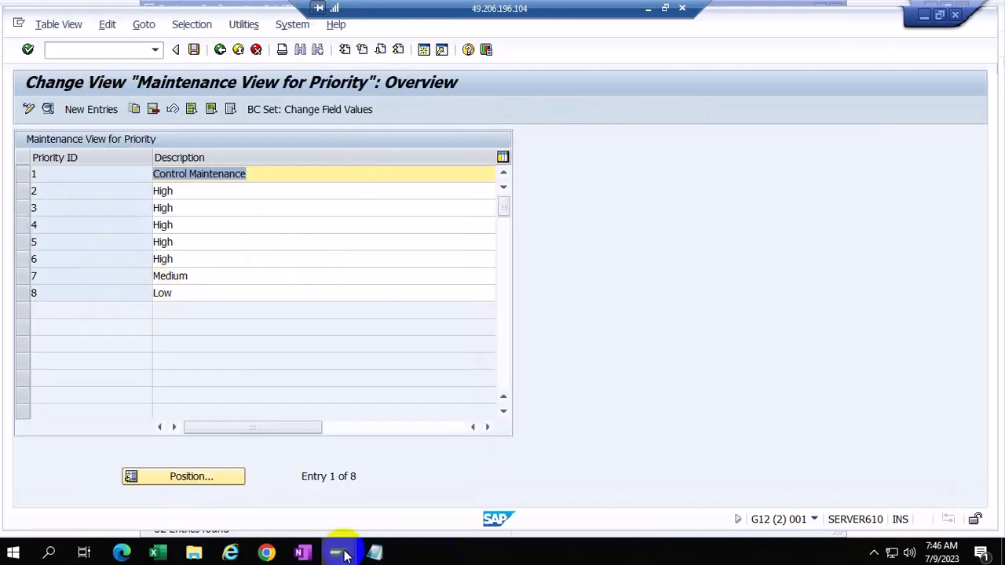
{"action": "mouse_move", "coordinate": [338, 553]}
{"action": "left_click", "coordinate": [964, 511]}
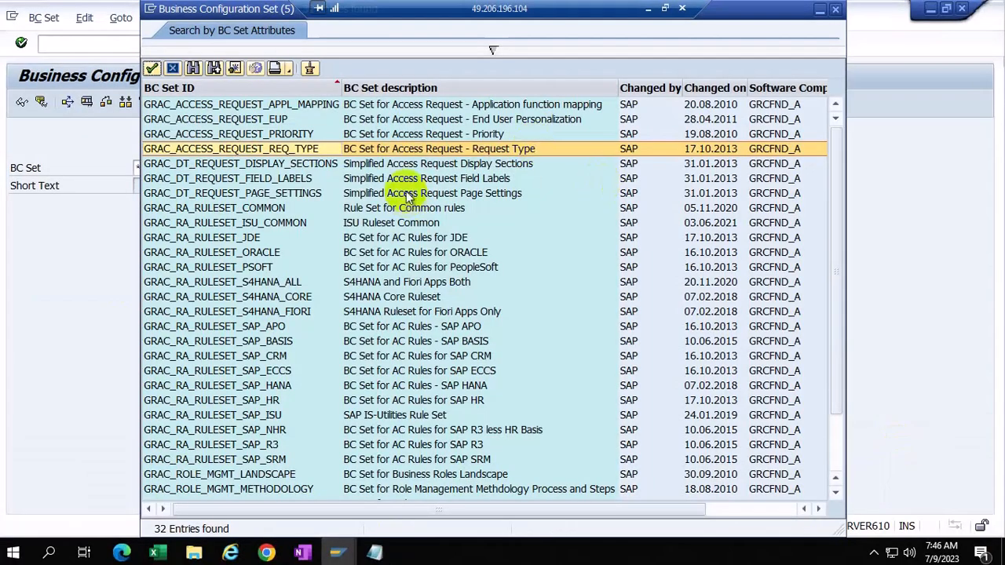
{"action": "left_click", "coordinate": [414, 135]}
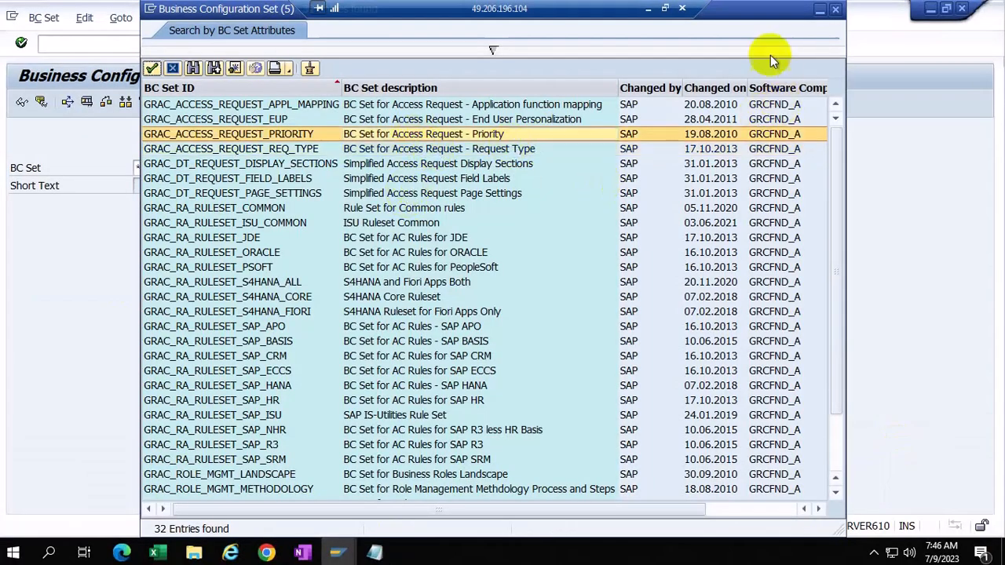
{"action": "mouse_move", "coordinate": [337, 553]}
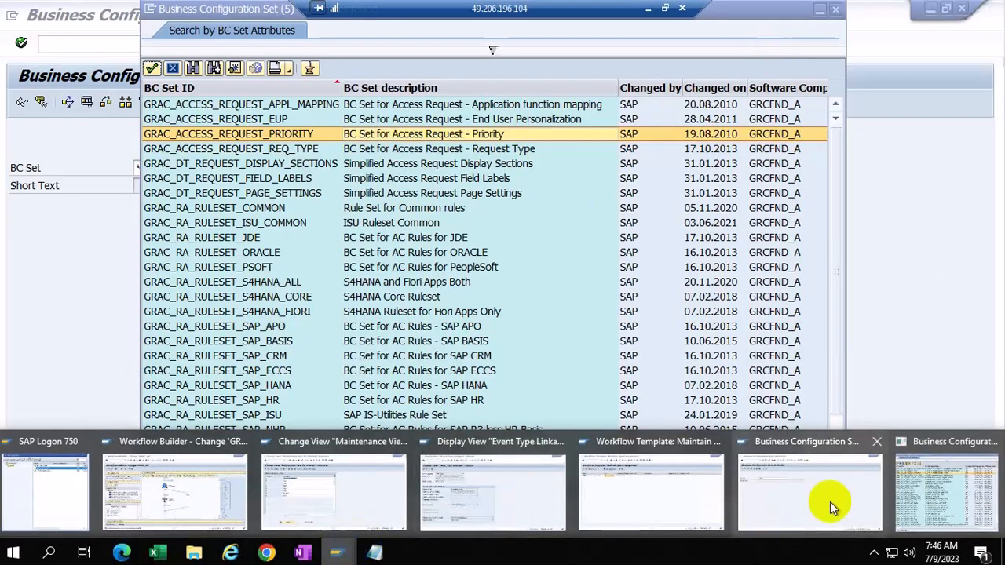
{"action": "left_click", "coordinate": [333, 490]}
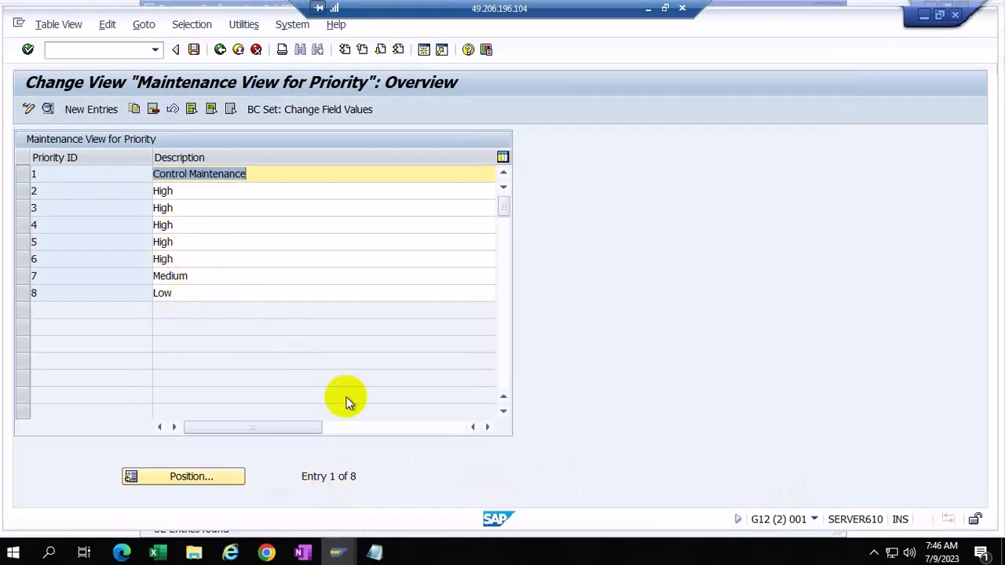
Step: Scroll and resize the table columns to see each priority's MSMP Process ID
{"action": "left_click", "coordinate": [420, 429]}
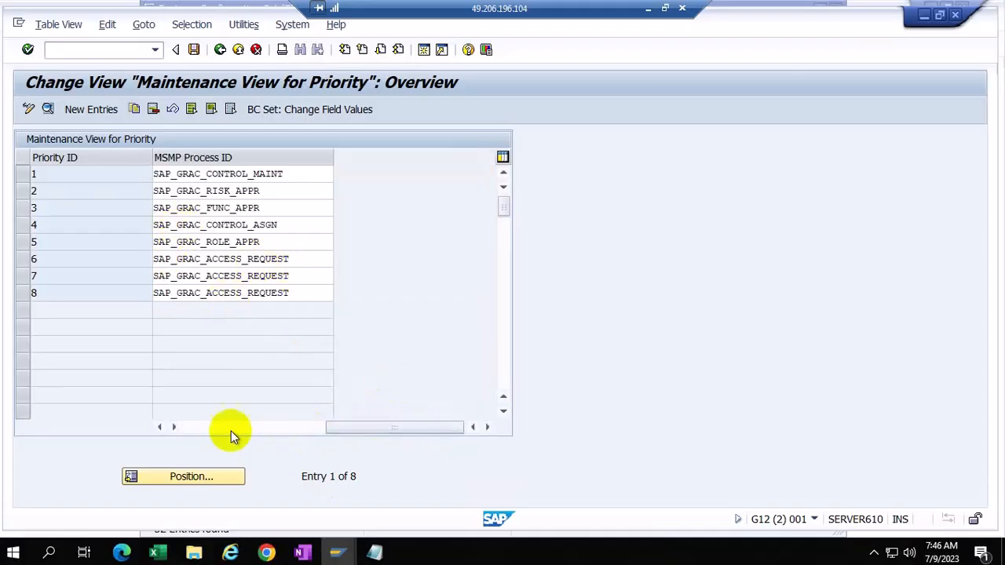
{"action": "left_click", "coordinate": [201, 429]}
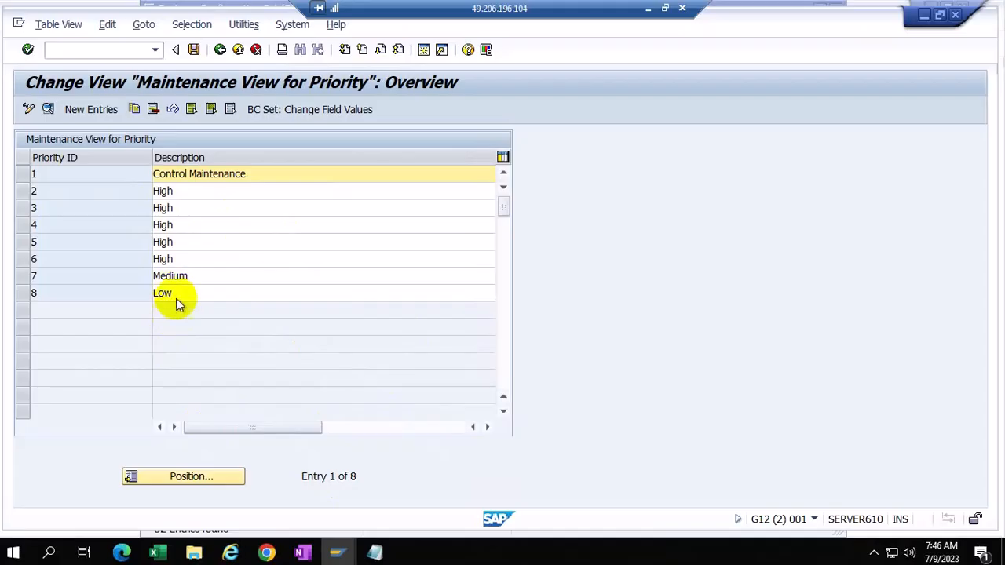
{"action": "left_click", "coordinate": [410, 428]}
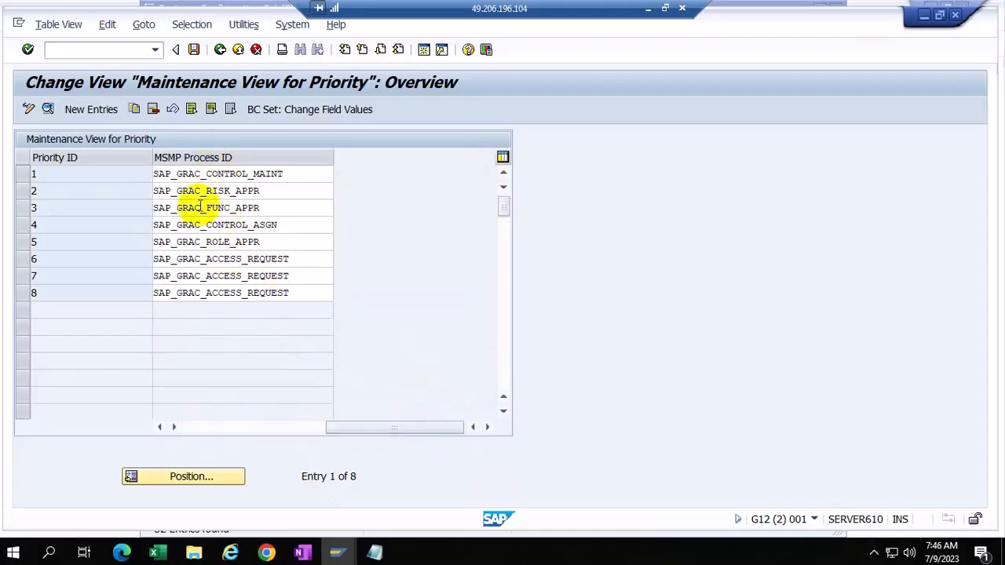
{"action": "left_click", "coordinate": [227, 431]}
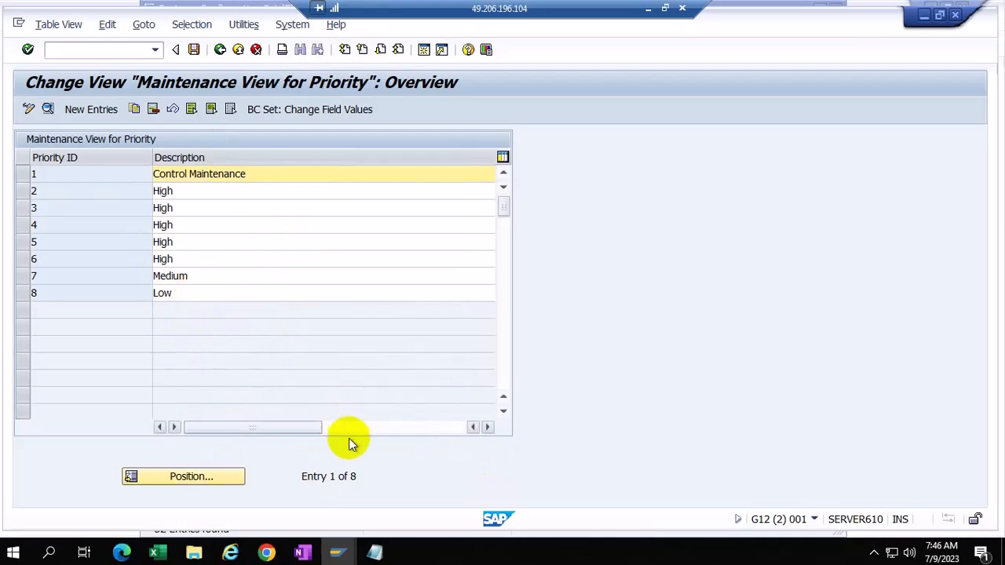
{"action": "left_click", "coordinate": [421, 430]}
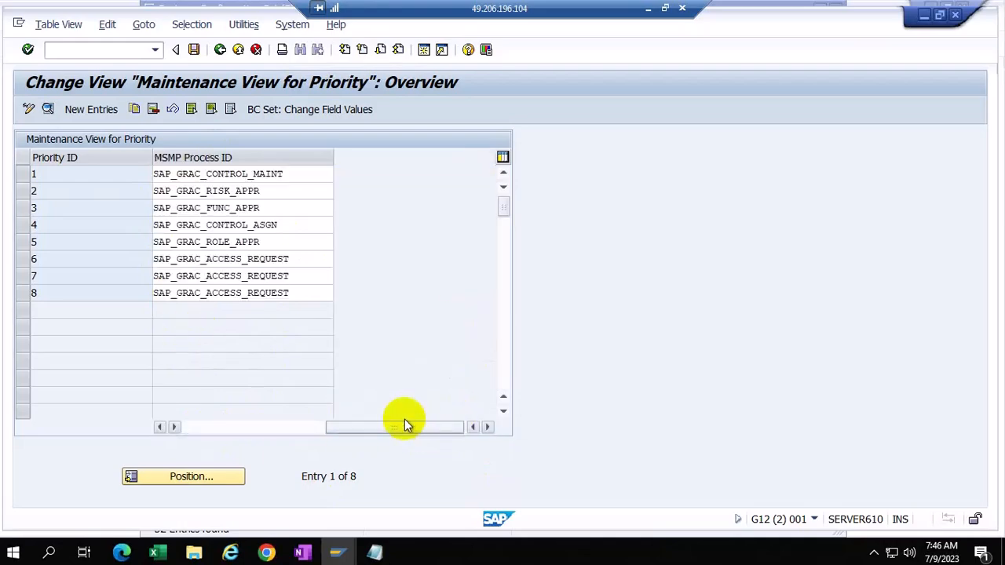
{"action": "left_click_drag", "start_coordinate": [151, 150], "coordinate": [75, 146]}
{"action": "left_click", "coordinate": [232, 429]}
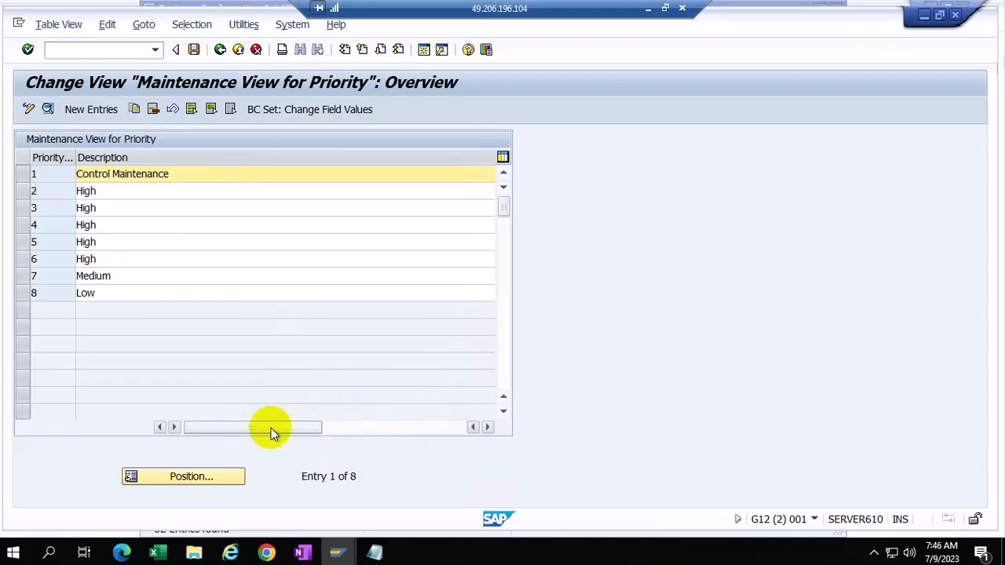
{"action": "left_click_drag", "start_coordinate": [269, 431], "coordinate": [362, 436]}
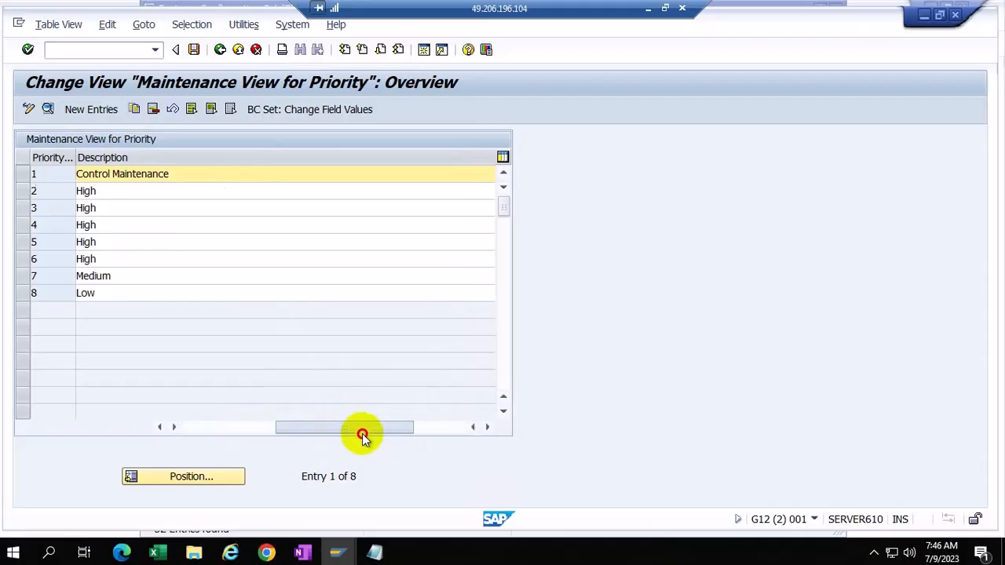
{"action": "left_click", "coordinate": [449, 430]}
{"action": "left_click_drag", "start_coordinate": [443, 435], "coordinate": [301, 429]}
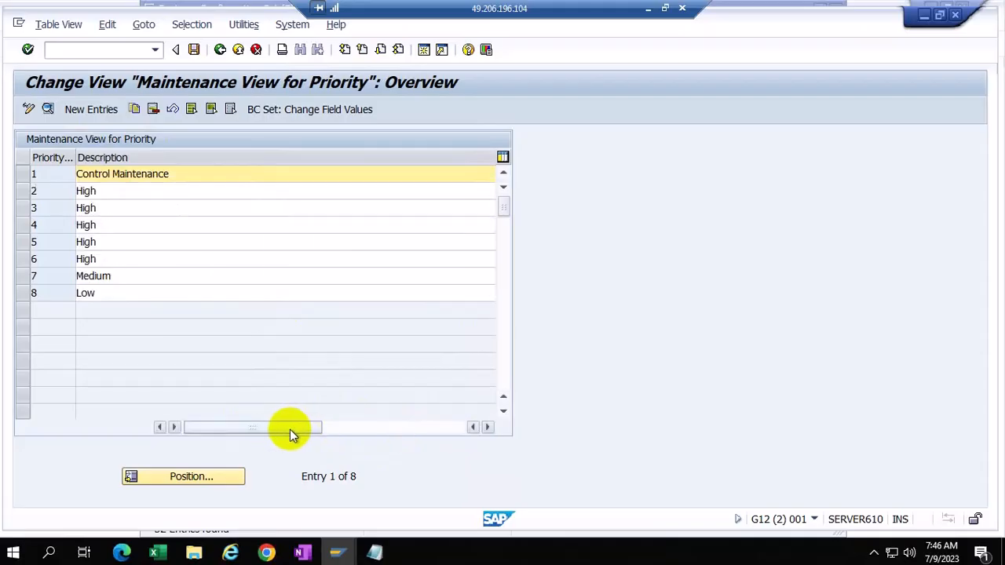
Step: Review the High, Medium and Low priority rows, then return to the IMG tree
{"action": "left_click", "coordinate": [105, 258]}
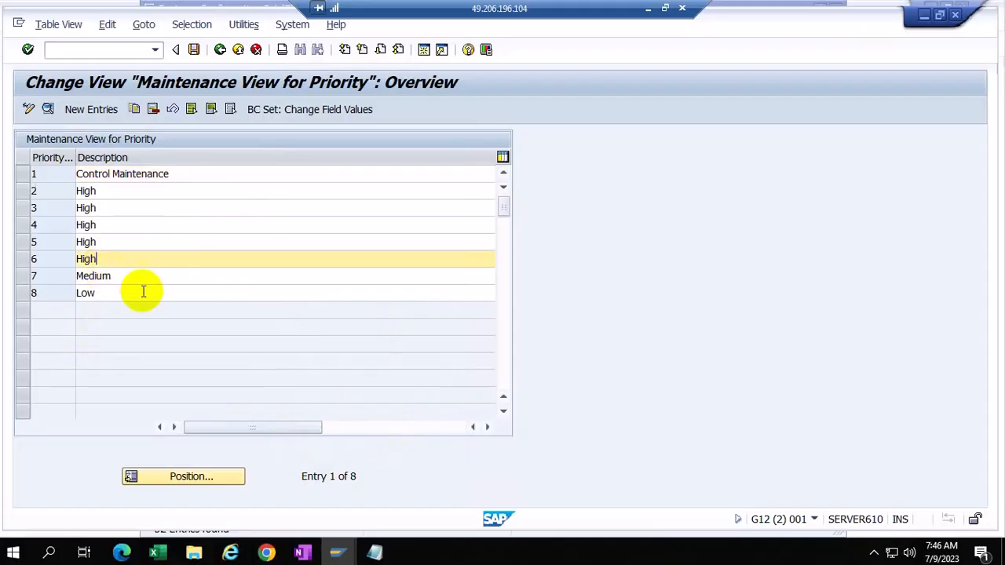
{"action": "left_click", "coordinate": [125, 283]}
{"action": "left_click", "coordinate": [140, 295]}
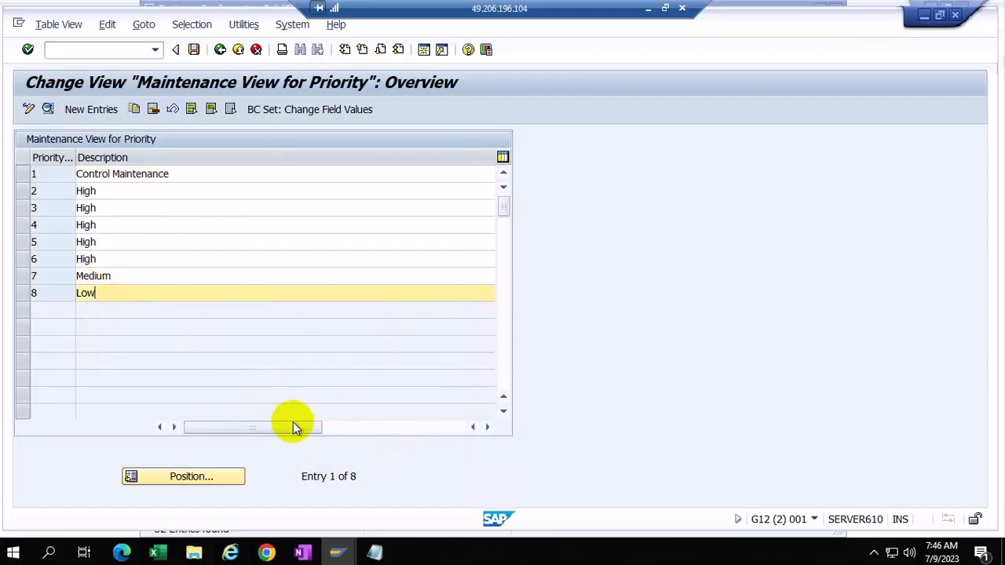
{"action": "left_click_drag", "start_coordinate": [291, 426], "coordinate": [521, 442]}
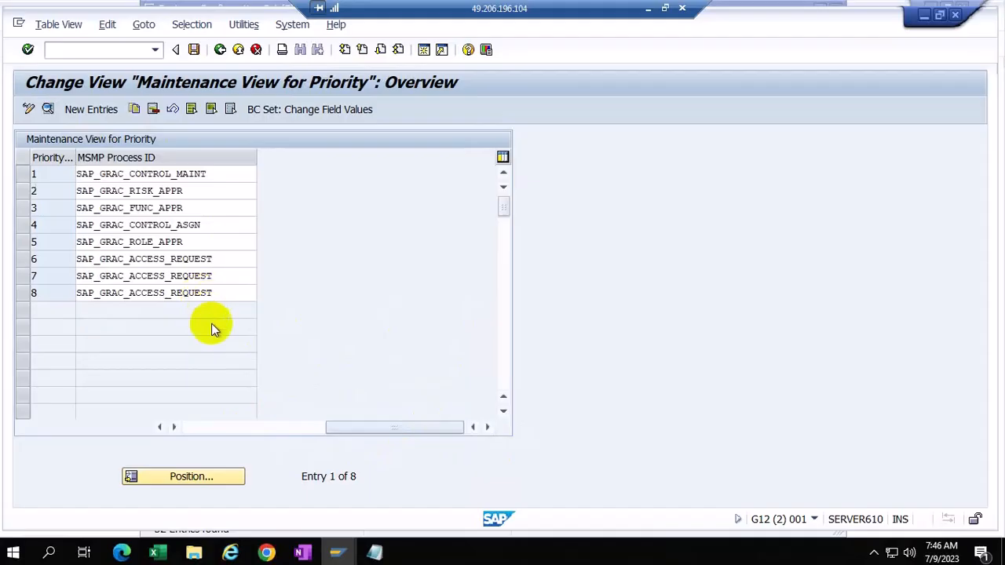
{"action": "left_click", "coordinate": [194, 429]}
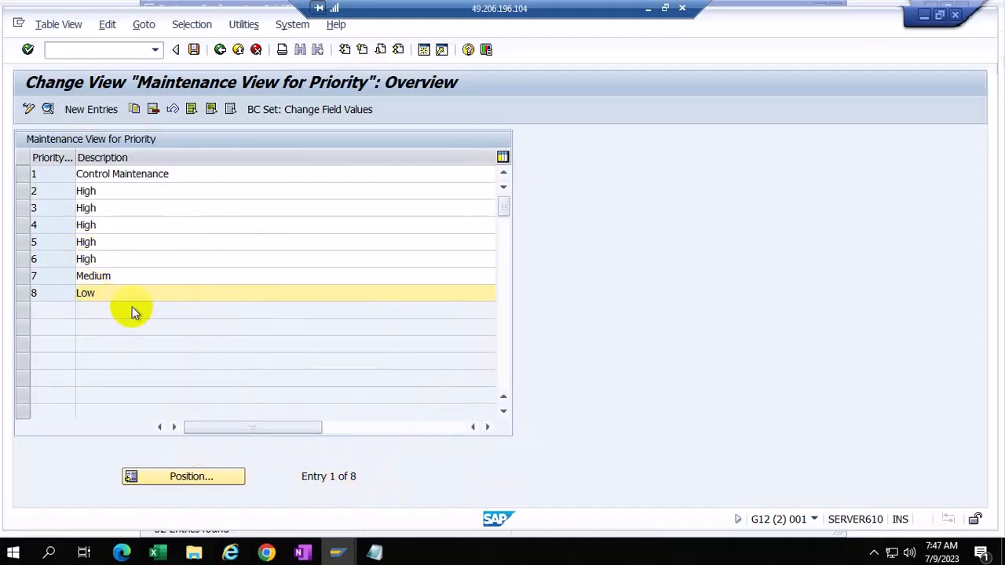
{"action": "left_click", "coordinate": [219, 50]}
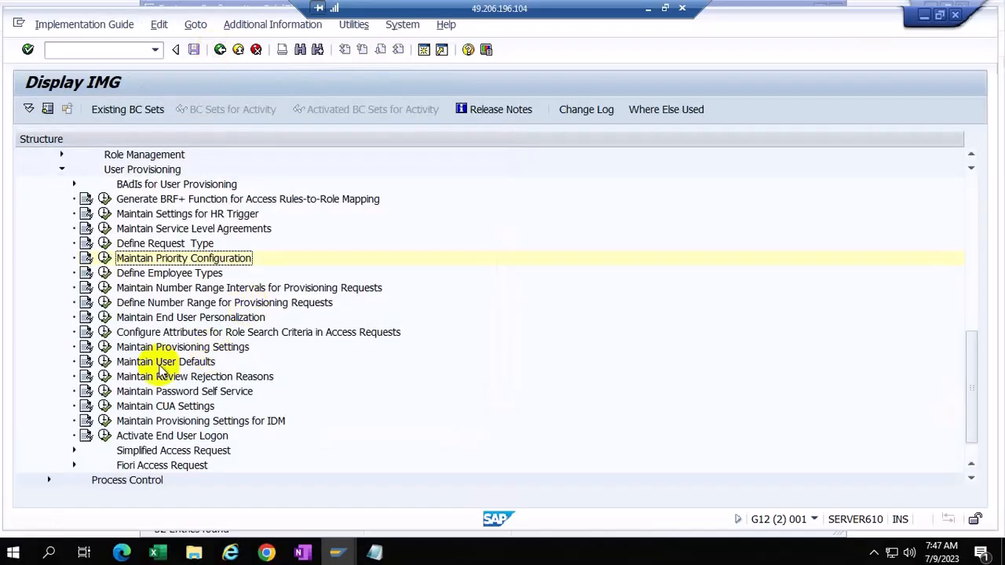
Step: Review the Permanent, Contract and Contract to Hire entries in Define Employee Types, then go back
{"action": "left_click", "coordinate": [104, 273]}
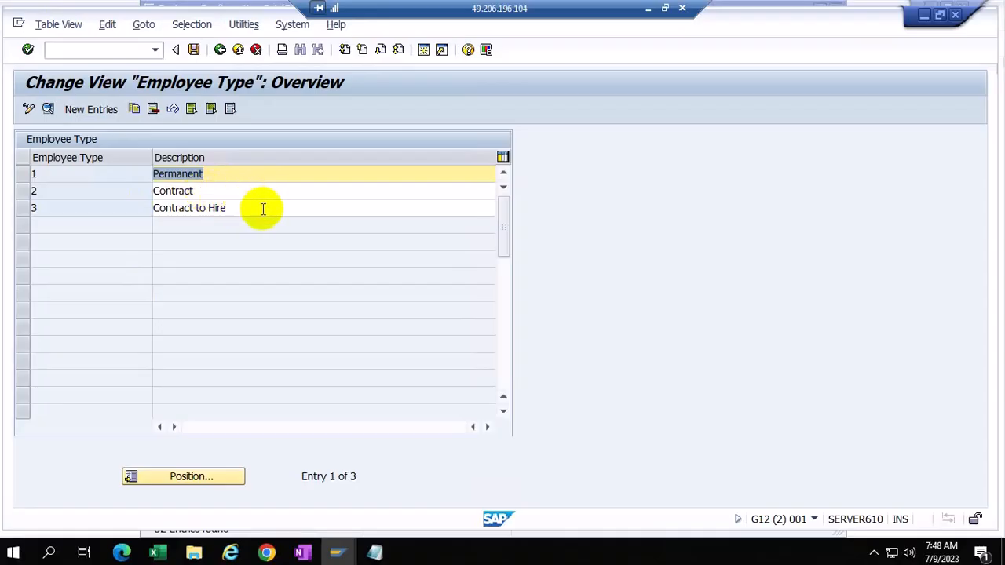
{"action": "left_click", "coordinate": [219, 49]}
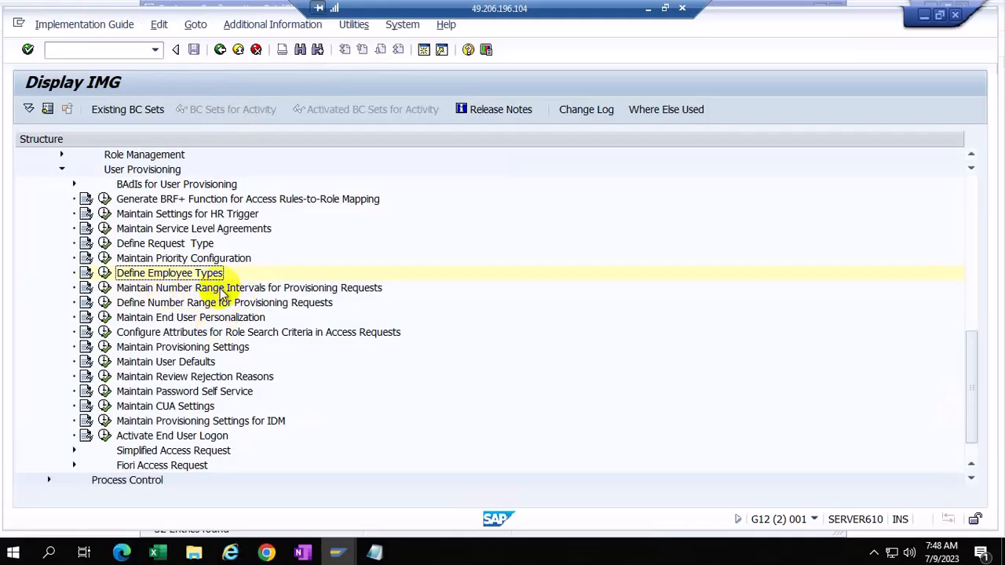
Step: Glance at the provisioning number range intervals, then reopen Maintain Priority Configuration
{"action": "left_click", "coordinate": [105, 288]}
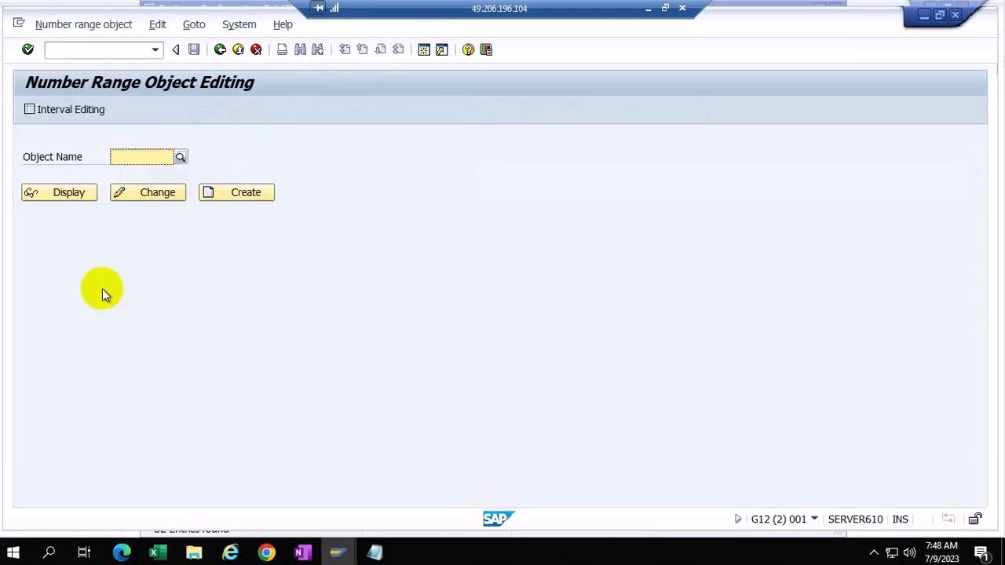
{"action": "left_click", "coordinate": [220, 49]}
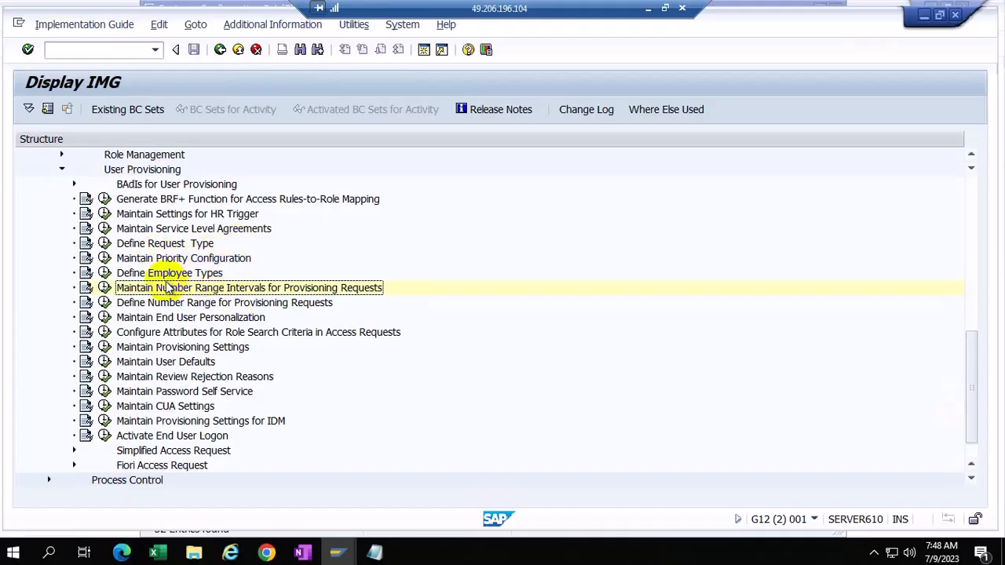
{"action": "left_click", "coordinate": [105, 258]}
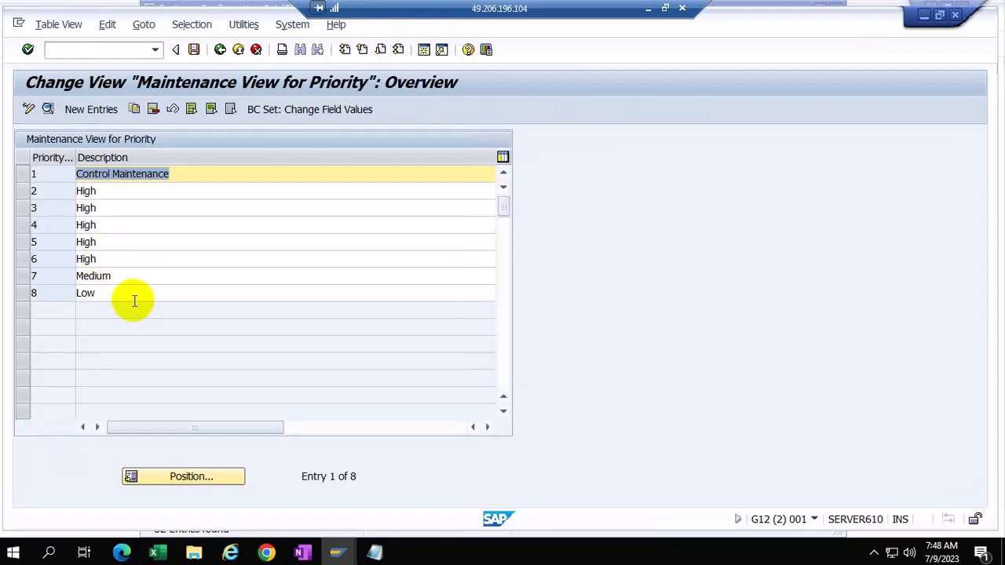
Step: Run /nnwbc from the Workflow Template session to launch NetWeaver Business Client
{"action": "left_click", "coordinate": [267, 553]}
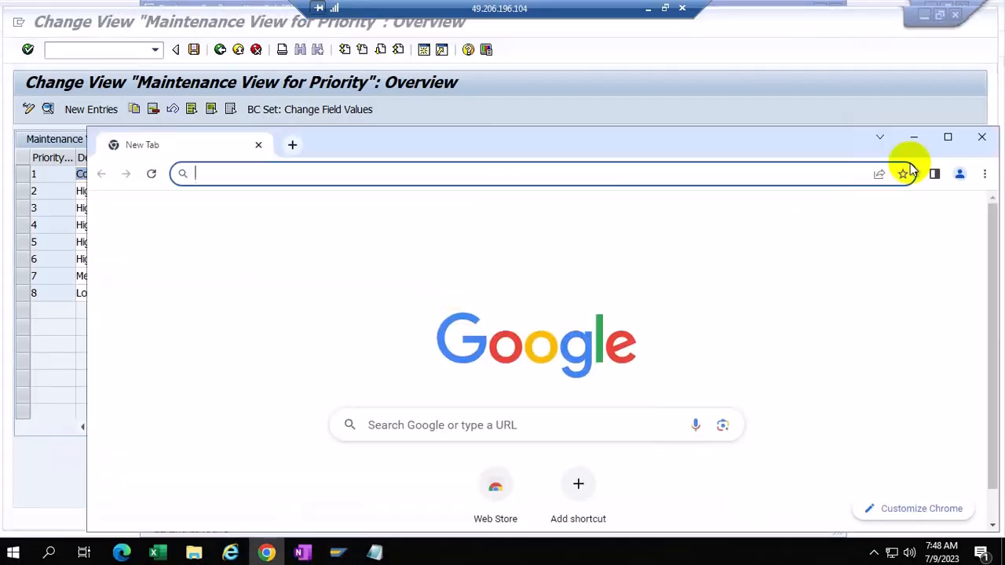
{"action": "left_click", "coordinate": [981, 137]}
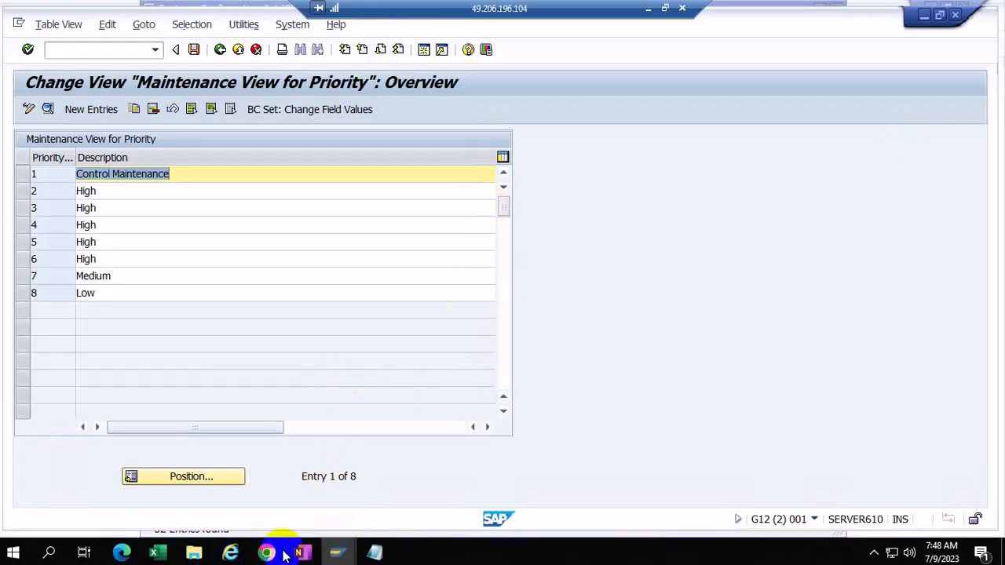
{"action": "mouse_move", "coordinate": [338, 551]}
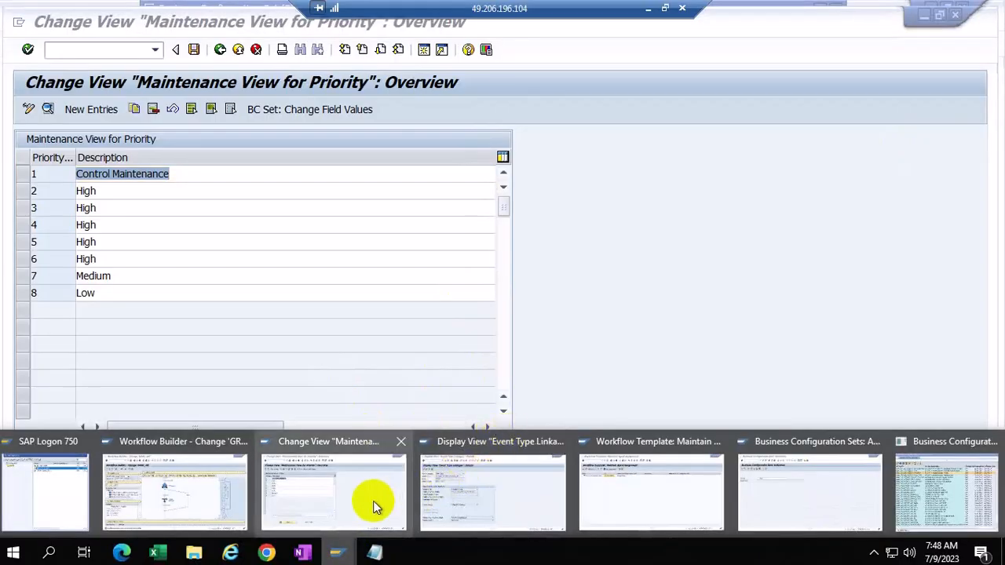
{"action": "mouse_move", "coordinate": [652, 496]}
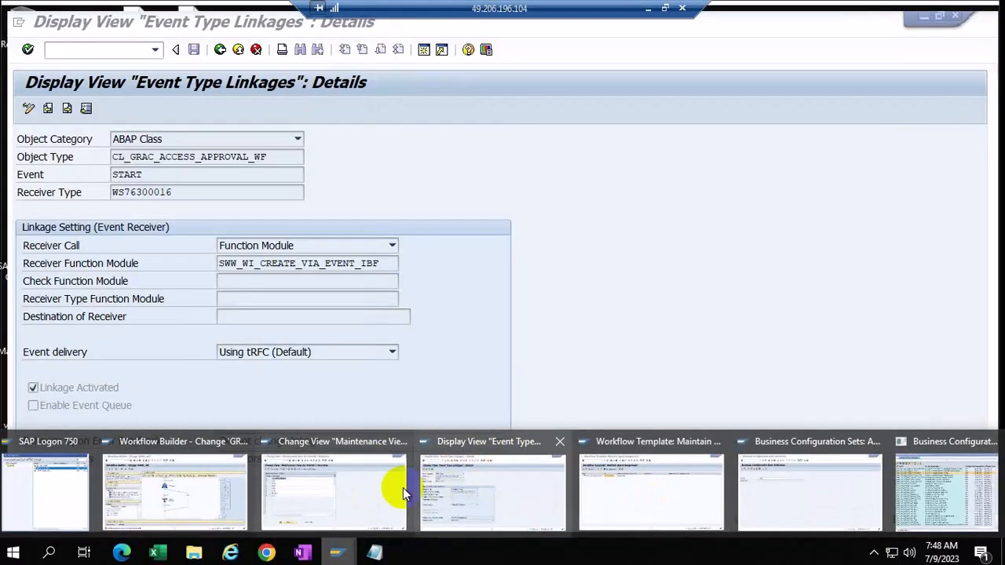
{"action": "mouse_move", "coordinate": [360, 483]}
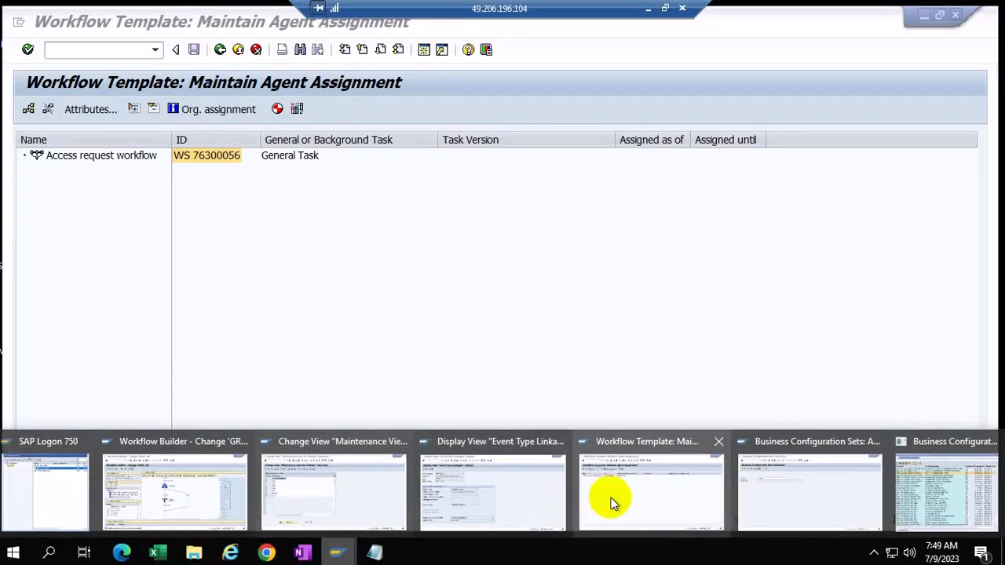
{"action": "left_click", "coordinate": [612, 502]}
{"action": "left_click", "coordinate": [95, 50]}
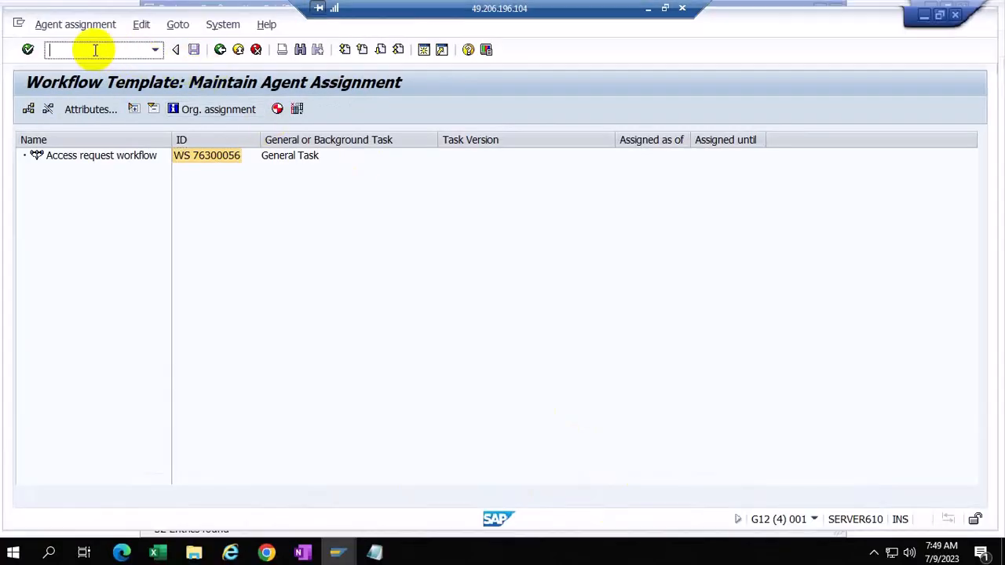
{"action": "type", "text": "/nnwbc"}
{"action": "key", "text": "Return"}
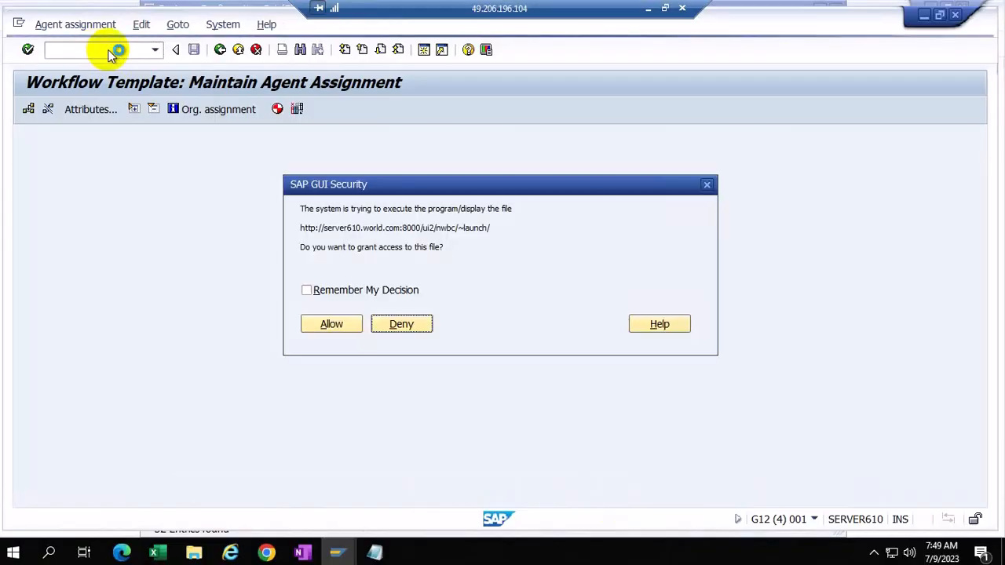
Step: Allow the NWBC launch, maximize Chrome and proceed past the certificate warning
{"action": "left_click", "coordinate": [325, 322]}
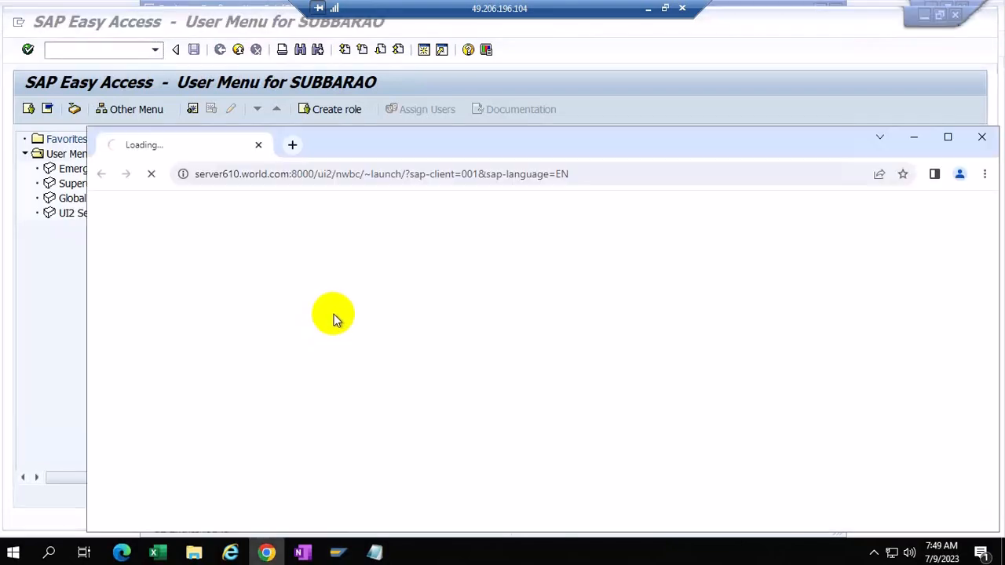
{"action": "left_click", "coordinate": [948, 136]}
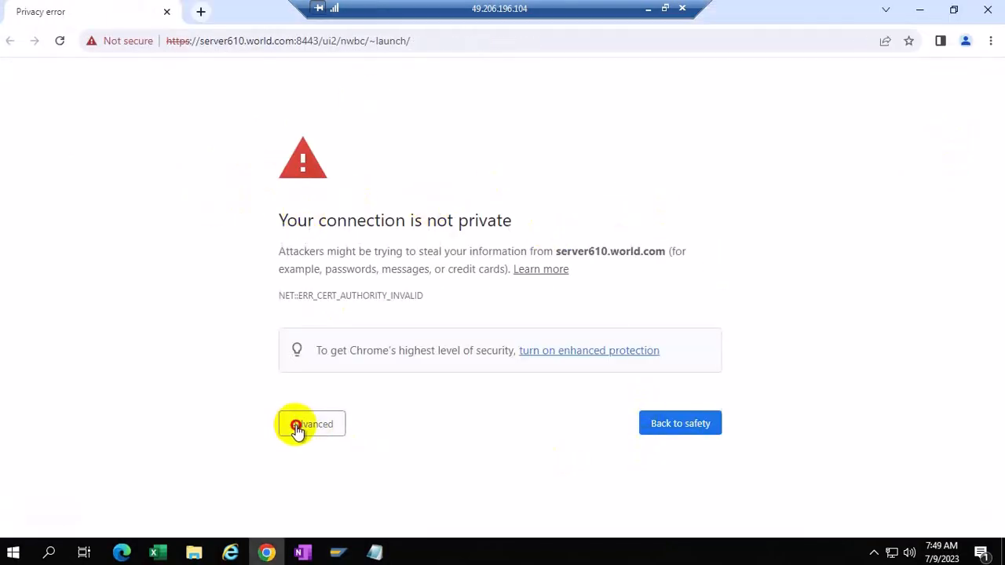
{"action": "left_click", "coordinate": [300, 425]}
{"action": "scroll", "coordinate": [940, 427], "scroll_direction": "down", "scroll_amount": 1}
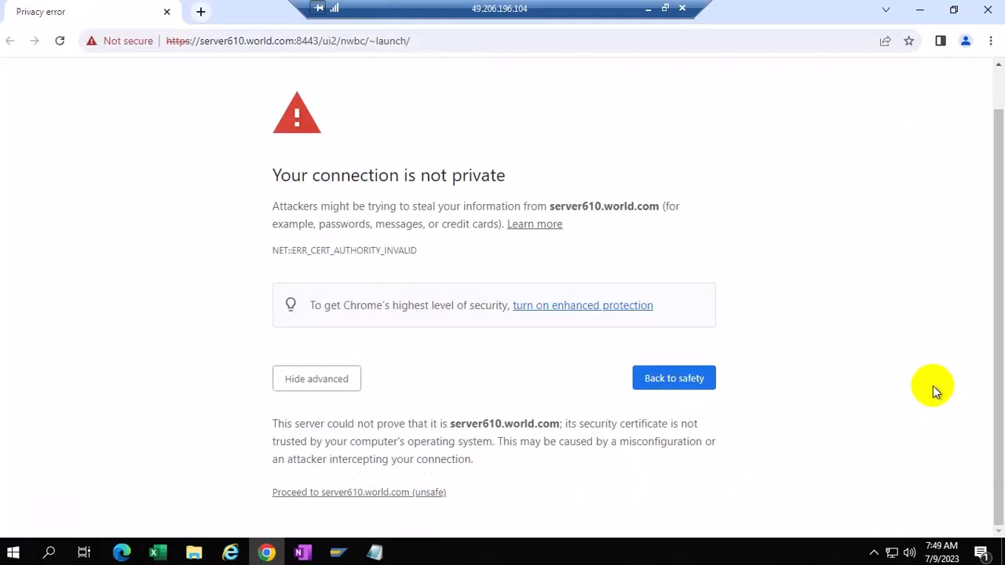
{"action": "left_click", "coordinate": [355, 493]}
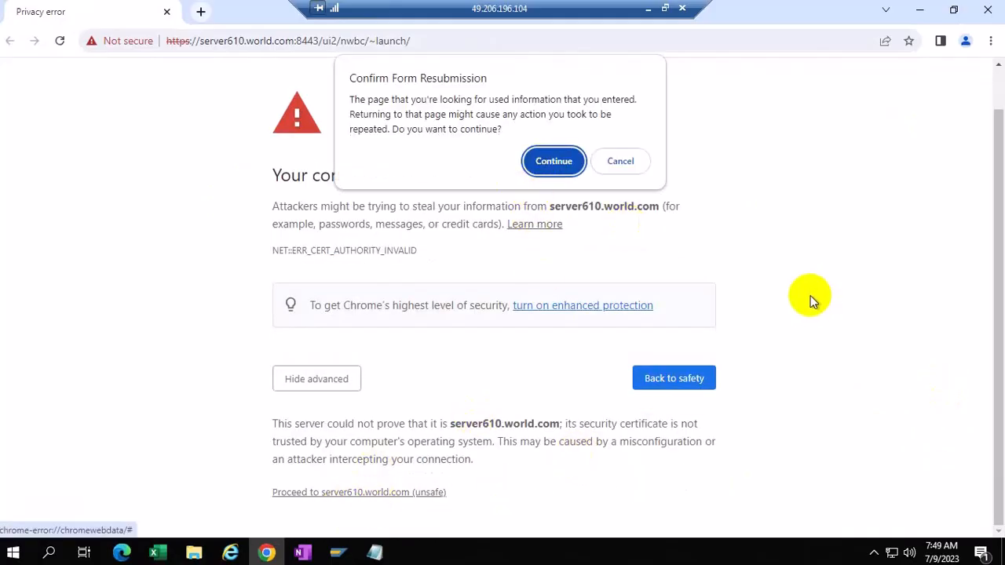
{"action": "left_click", "coordinate": [539, 153]}
Step: Log on to the GRC system with the user name and password
{"action": "left_click", "coordinate": [437, 271]}
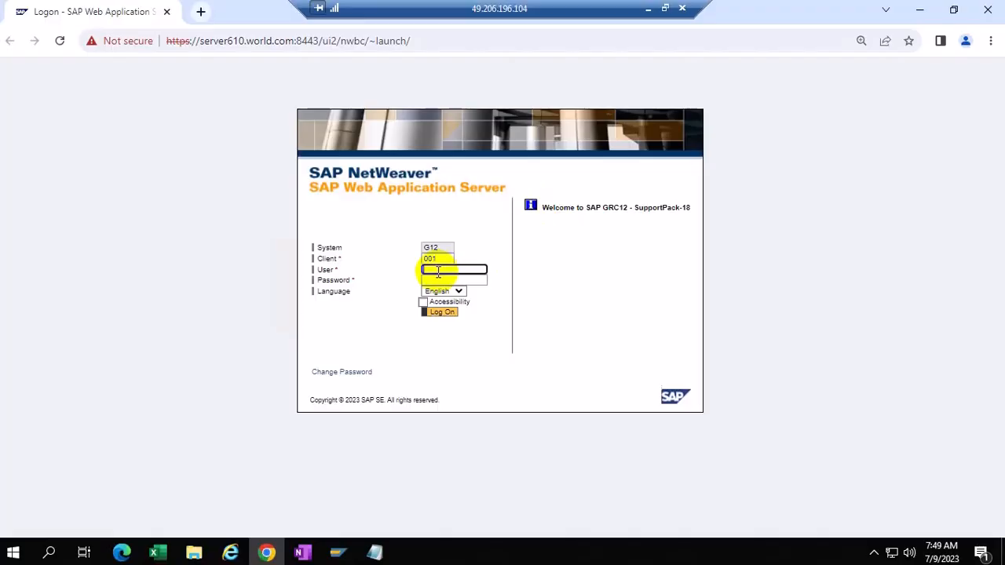
{"action": "type", "text": "subharad"}
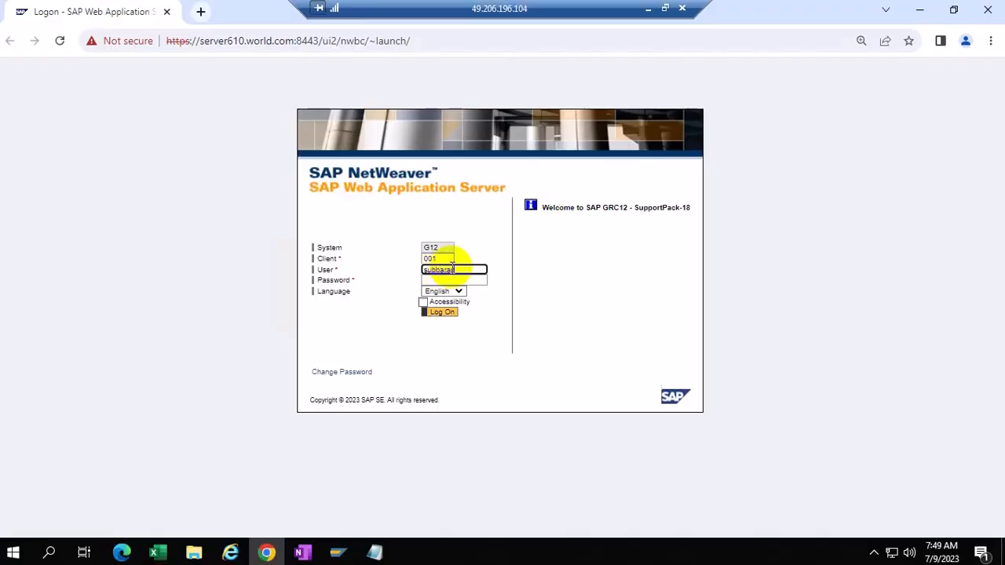
{"action": "left_click", "coordinate": [445, 280]}
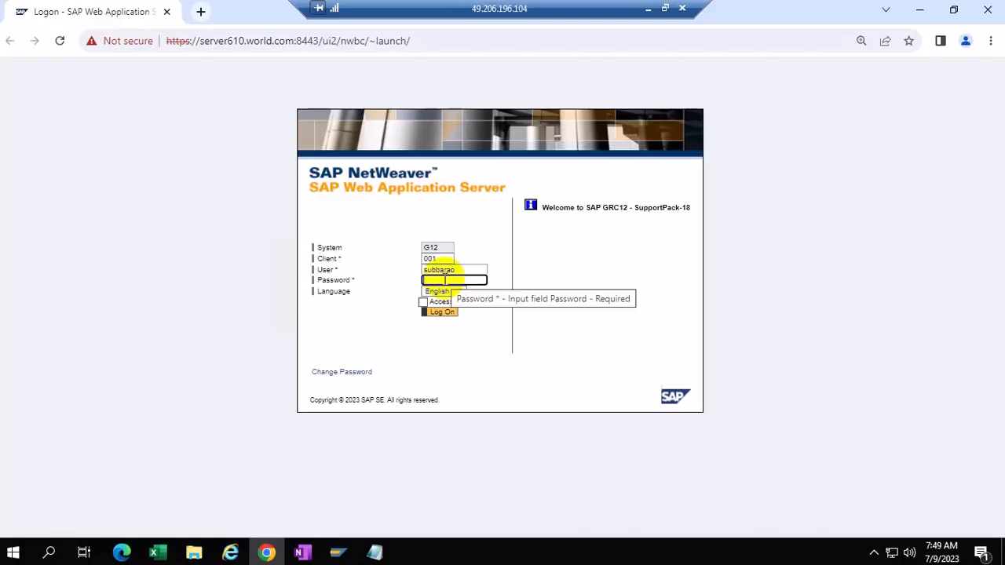
{"action": "type", "text": "******"}
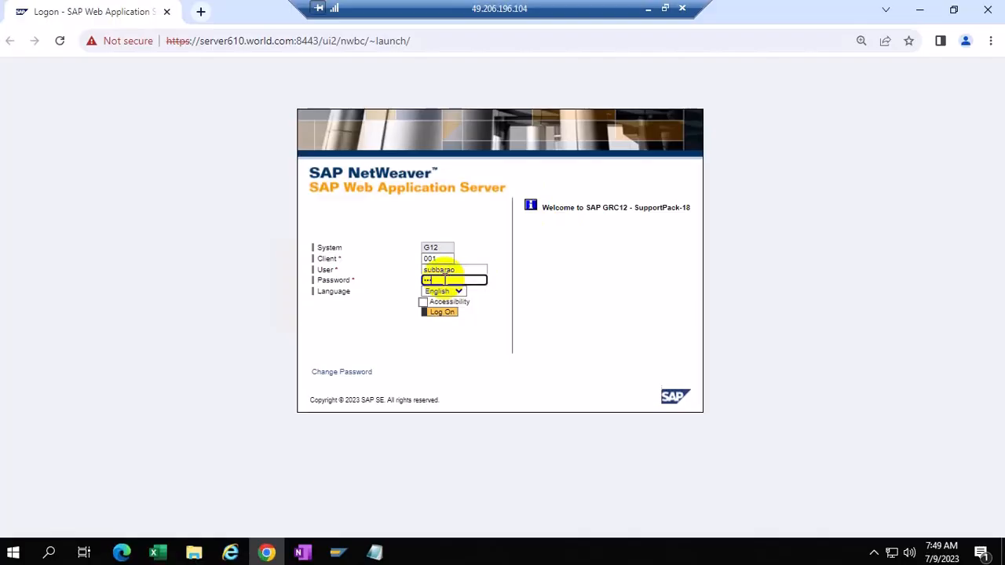
{"action": "type", "text": "***"}
{"action": "key", "text": "Return"}
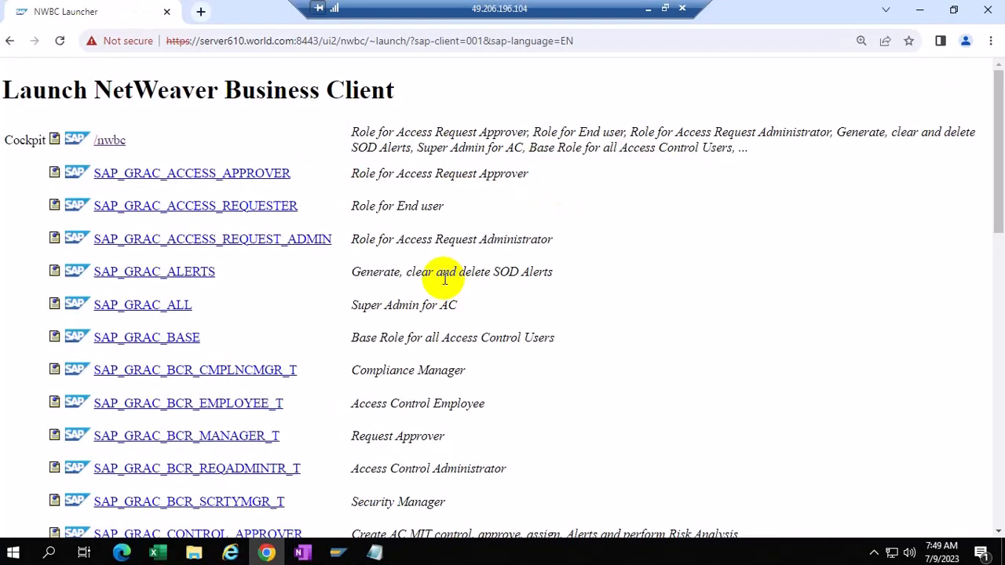
Step: Open a new access request form from Access Management in the NWBC cockpit, maximized to full screen
{"action": "left_click", "coordinate": [106, 140]}
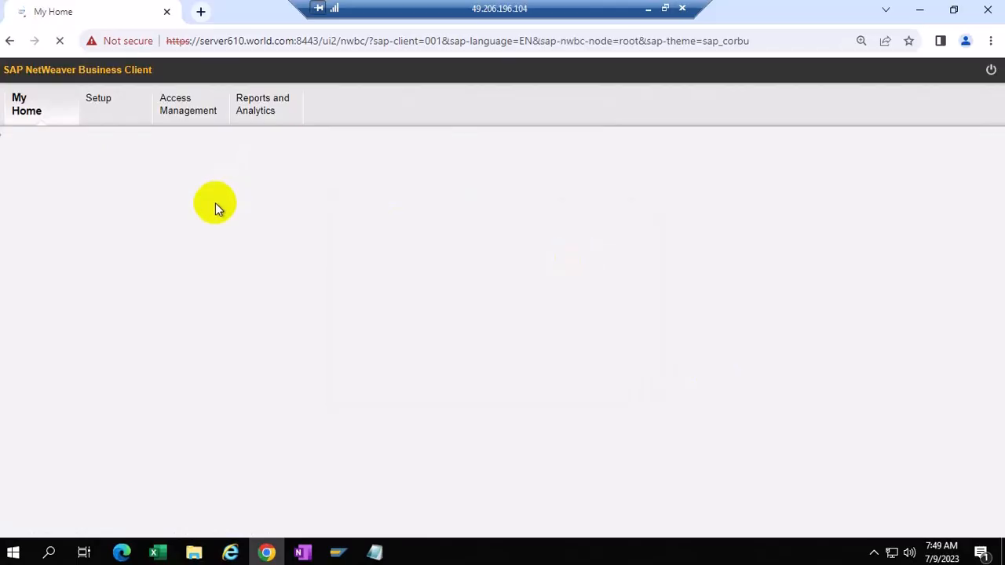
{"action": "left_click", "coordinate": [604, 326]}
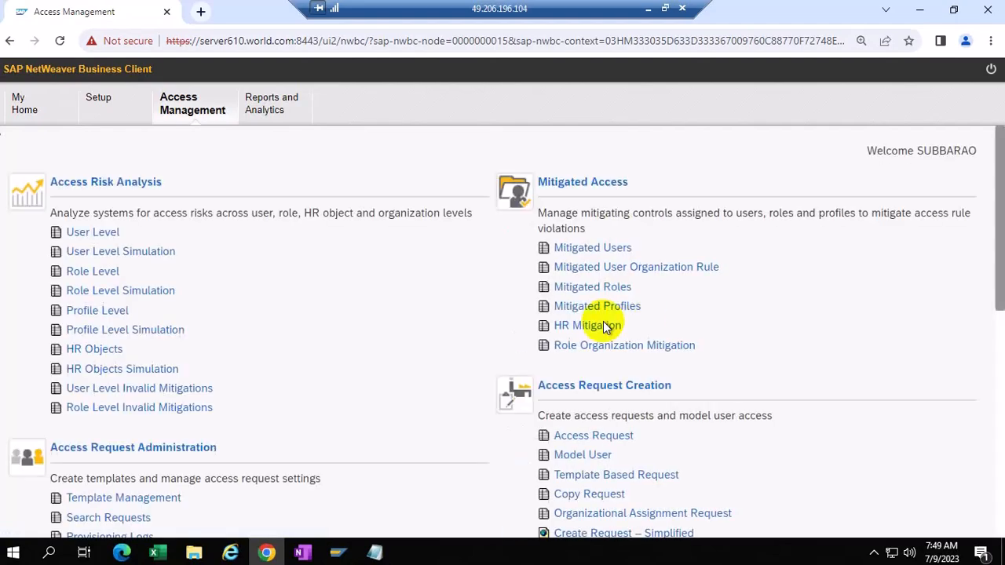
{"action": "left_click", "coordinate": [609, 436]}
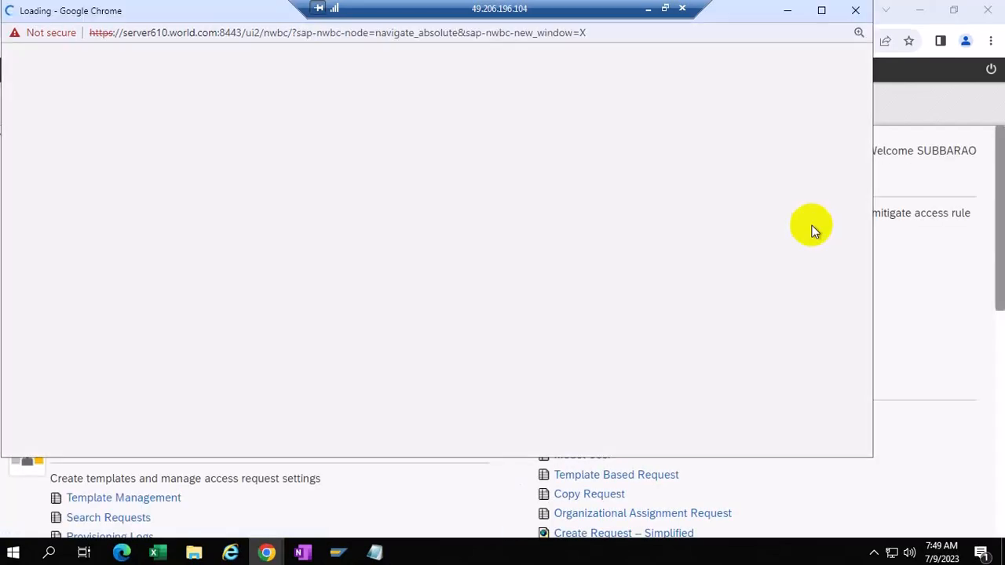
{"action": "left_click", "coordinate": [821, 10]}
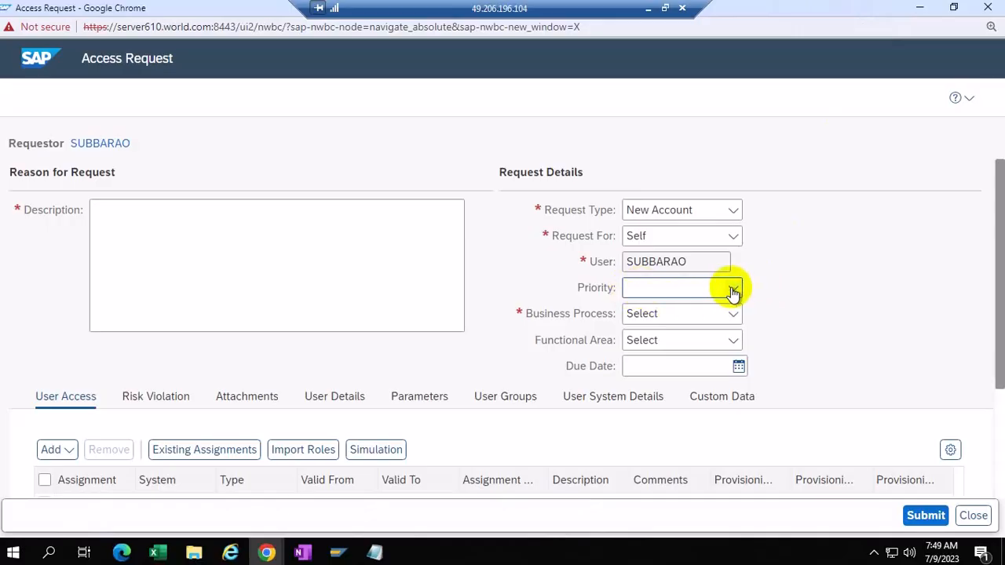
Step: Set the request priority to High after checking the High, Low and Medium options
{"action": "left_click", "coordinate": [732, 291]}
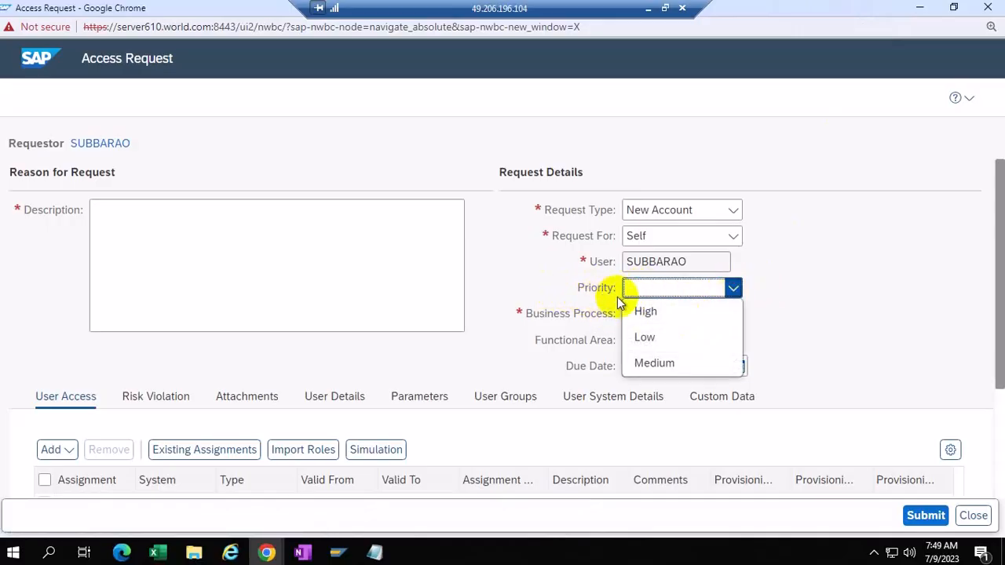
{"action": "left_click", "coordinate": [803, 299]}
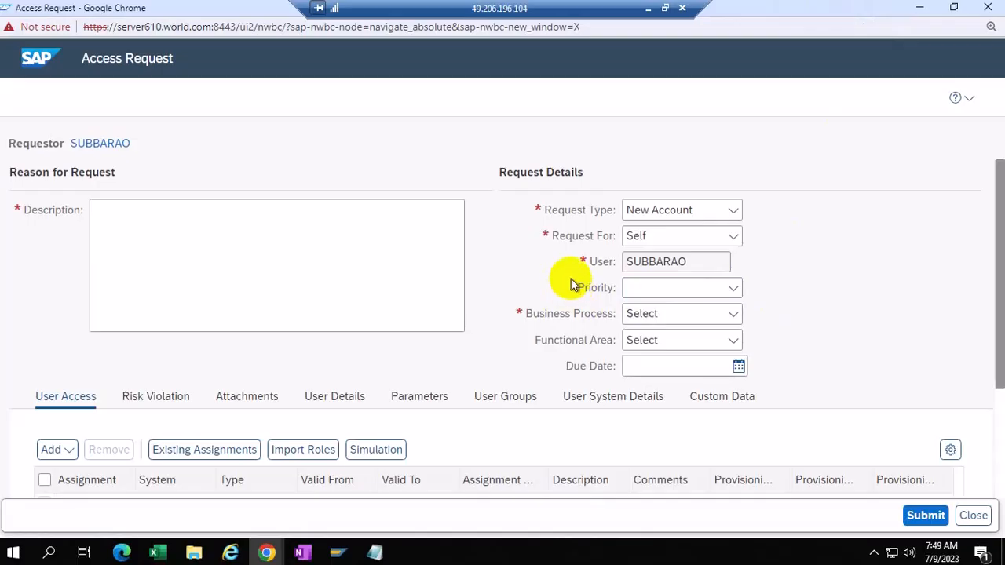
{"action": "left_click_drag", "start_coordinate": [566, 292], "coordinate": [582, 288]}
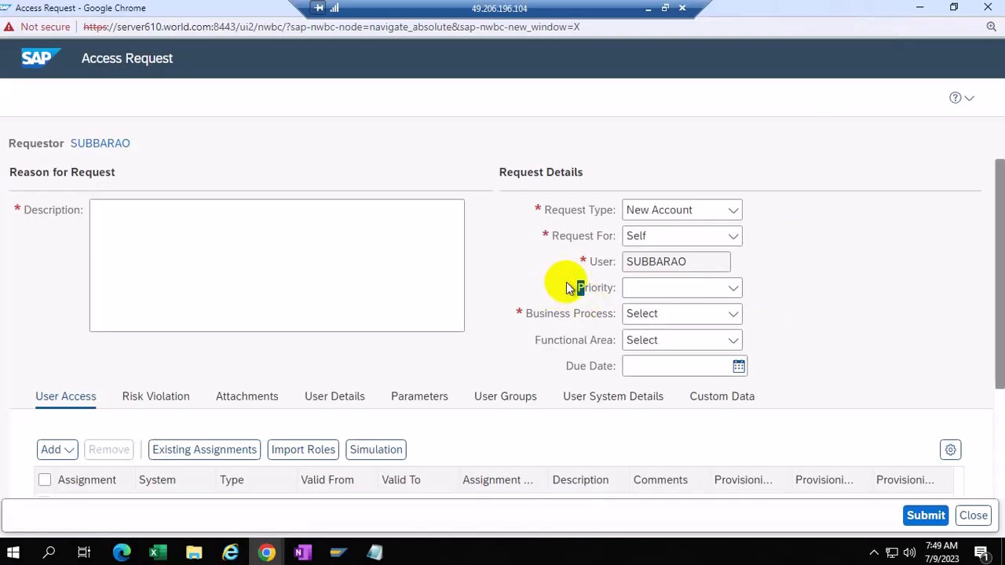
{"action": "left_click", "coordinate": [730, 287]}
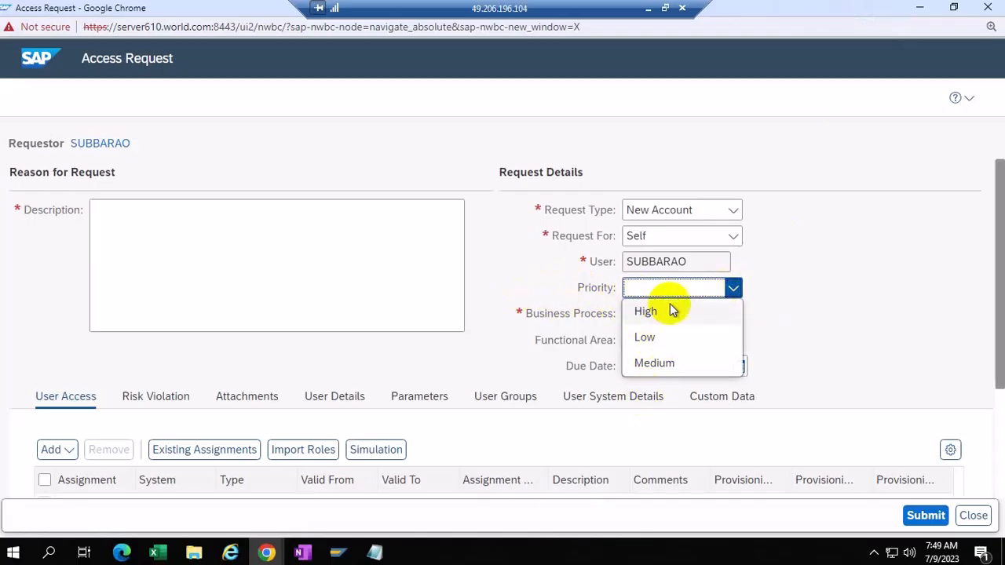
{"action": "left_click", "coordinate": [651, 314]}
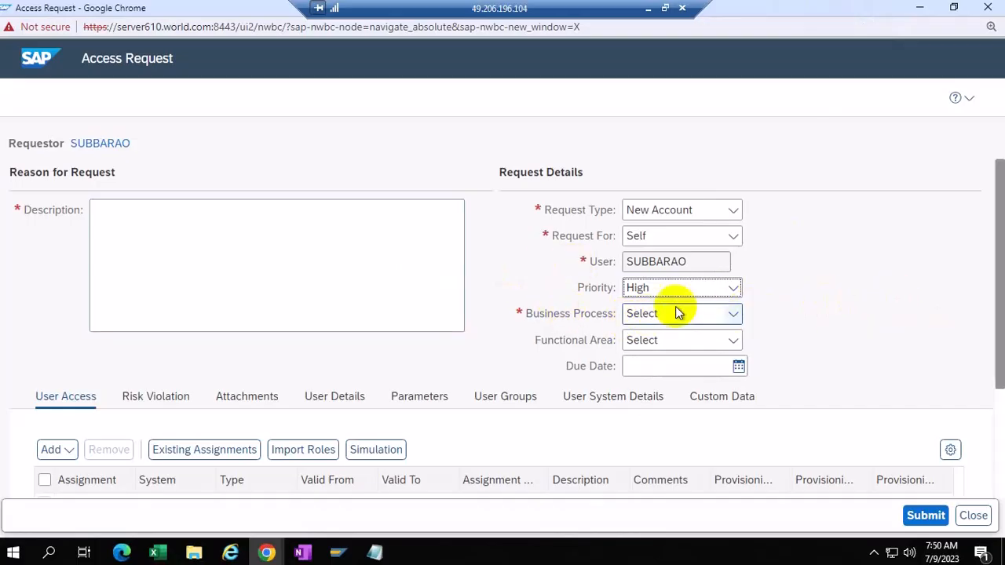
{"action": "left_click", "coordinate": [734, 291]}
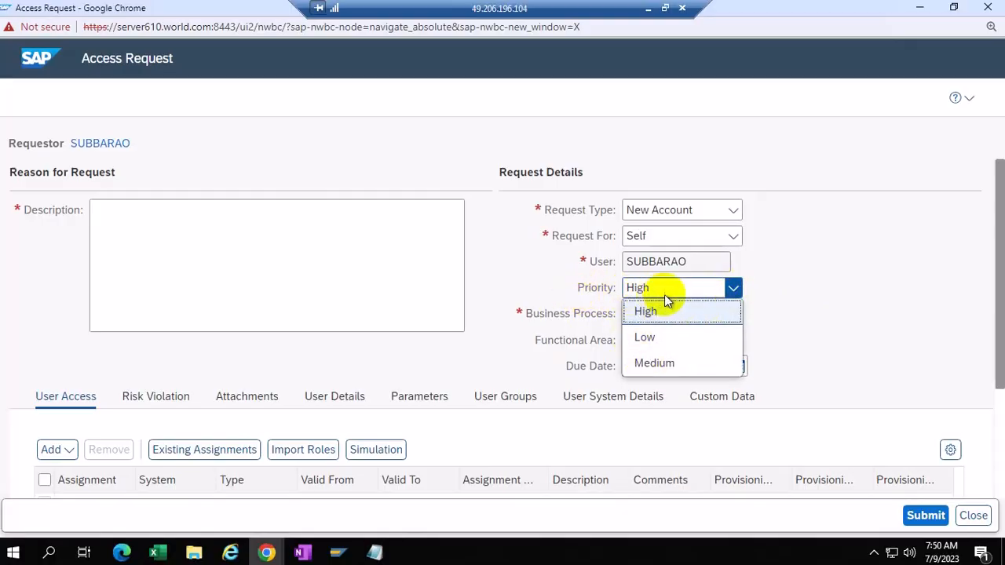
{"action": "left_click", "coordinate": [816, 295]}
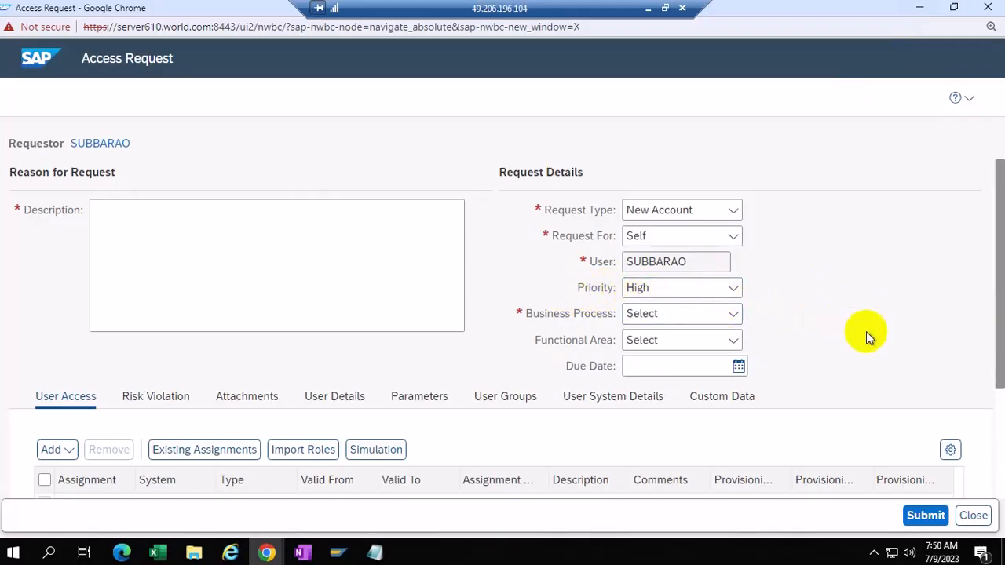
Step: Back in SAP GUI, return to the IMG and open the FFlog 7-day SLA details
{"action": "left_click", "coordinate": [920, 10]}
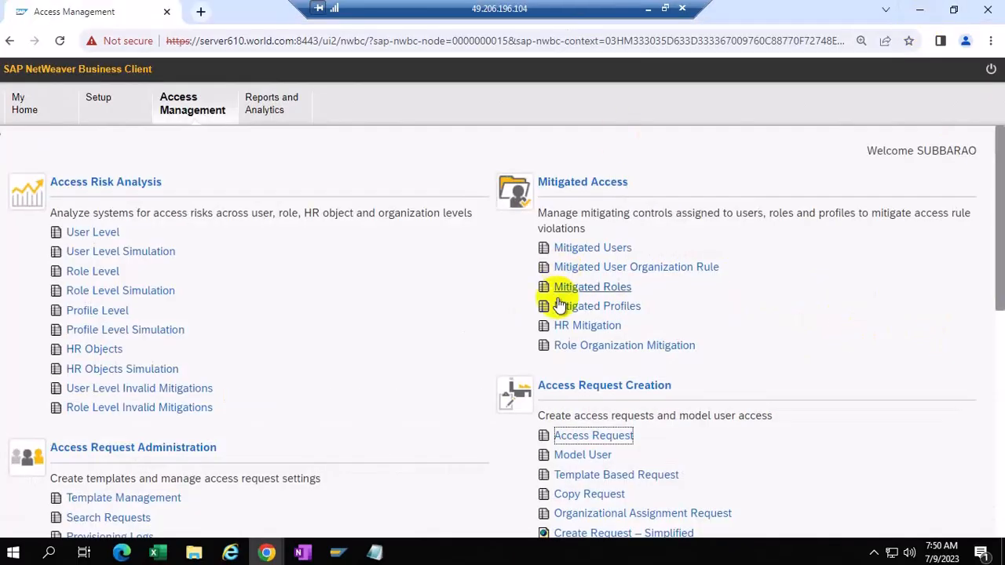
{"action": "left_click", "coordinate": [919, 10]}
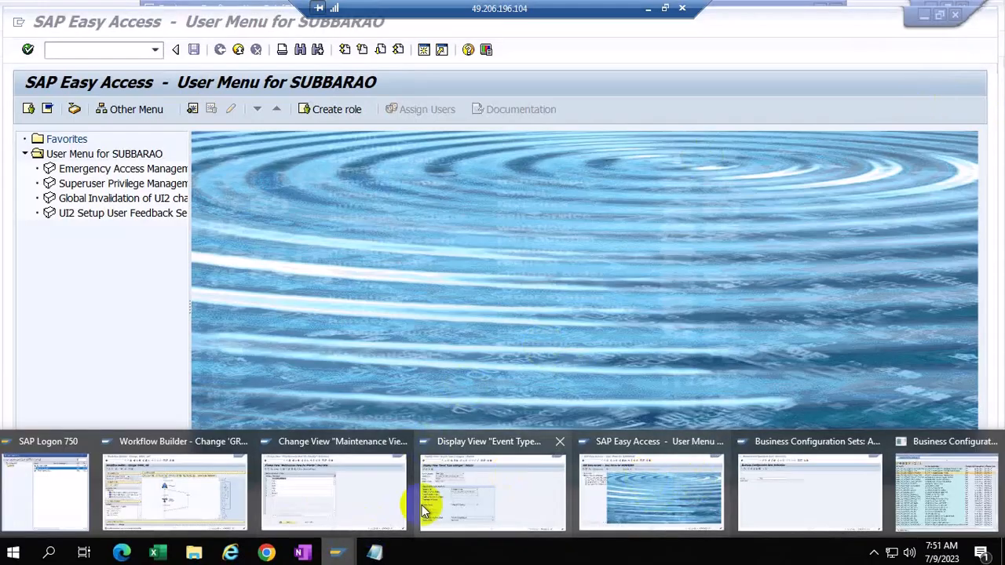
{"action": "left_click", "coordinate": [363, 499]}
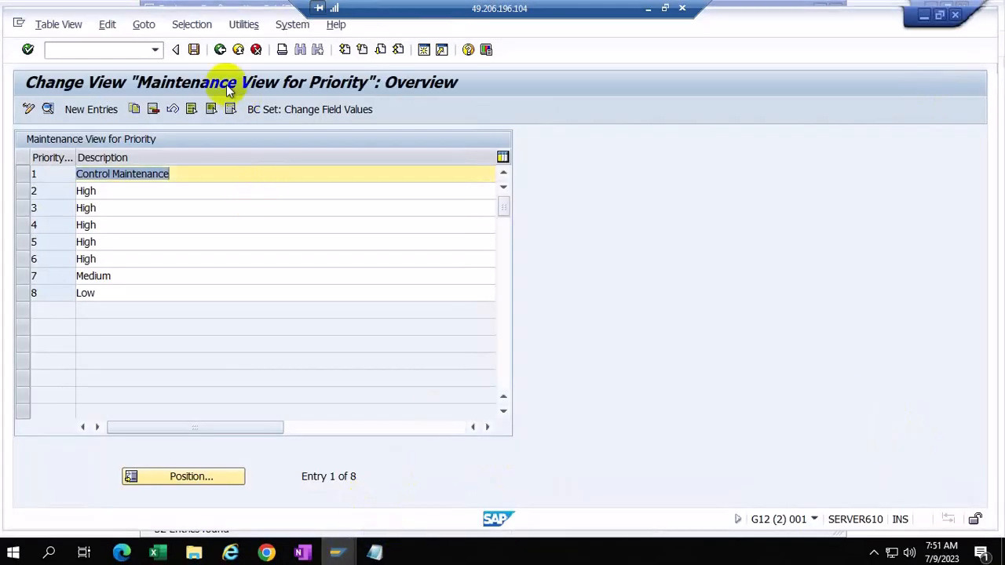
{"action": "left_click", "coordinate": [220, 50]}
{"action": "left_click", "coordinate": [522, 153]}
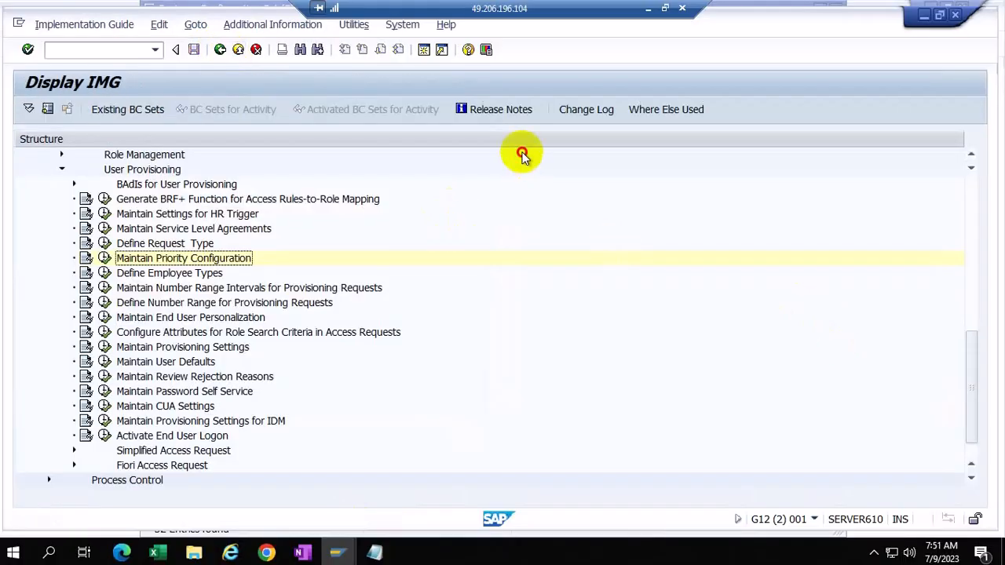
{"action": "left_click", "coordinate": [588, 420]}
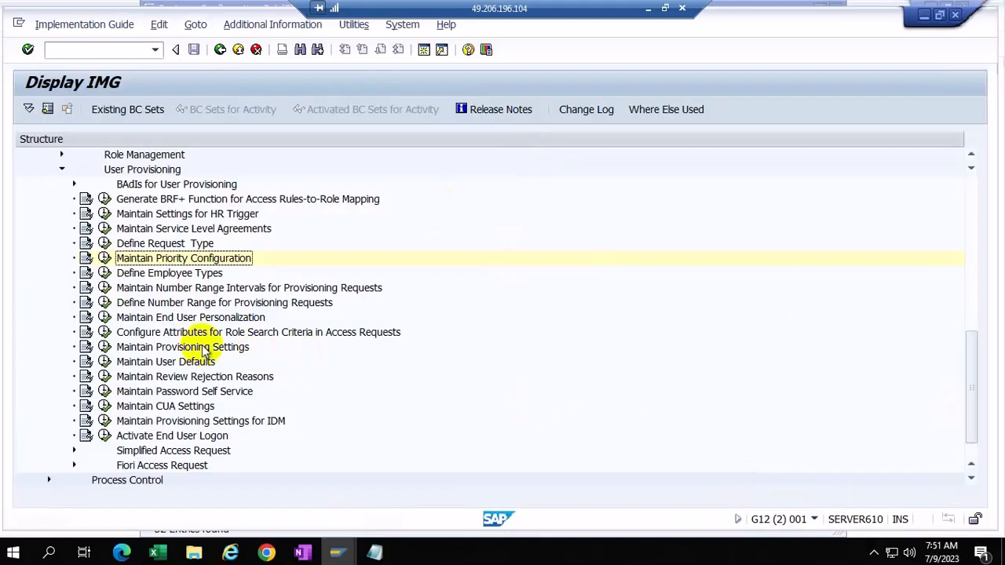
{"action": "left_click", "coordinate": [105, 232]}
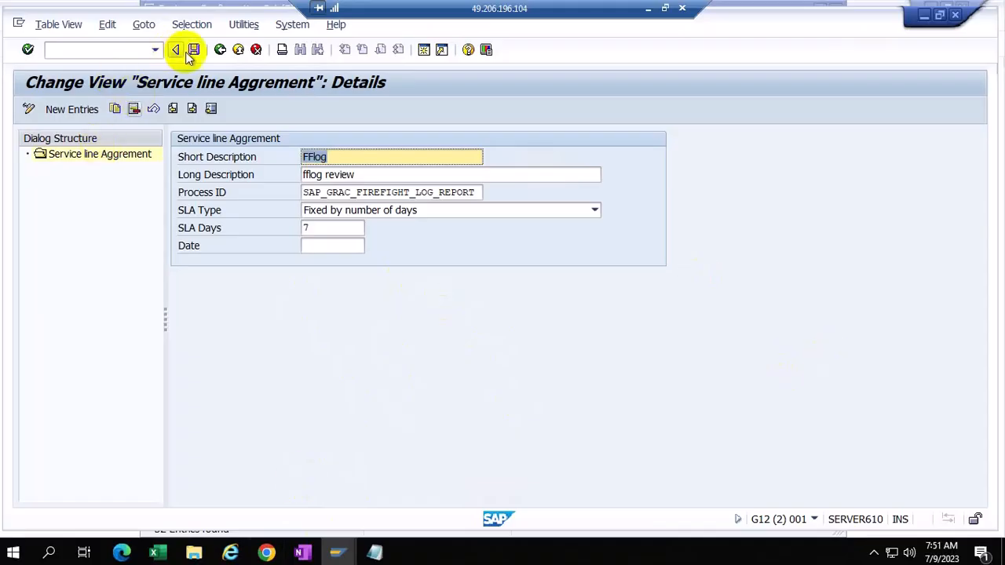
Step: Recheck the single FFlog SLA entry, then return to the User Provisioning IMG activity list
{"action": "left_click", "coordinate": [220, 49]}
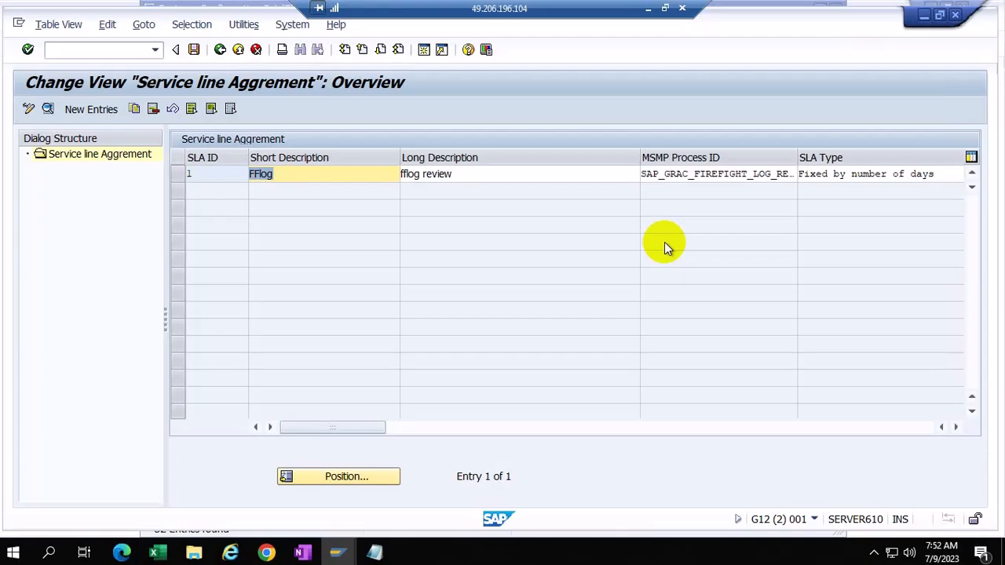
{"action": "left_click", "coordinate": [219, 49]}
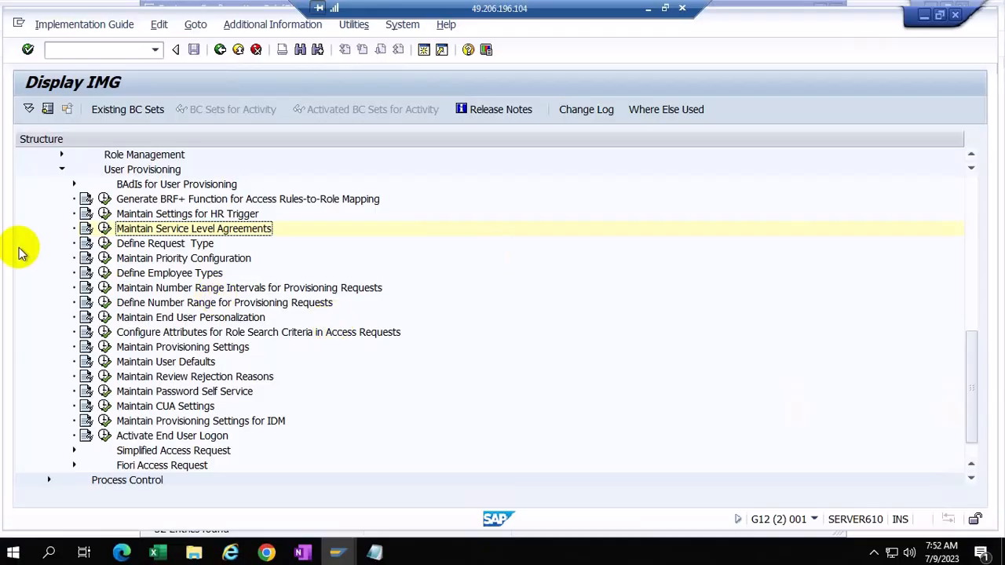
{"action": "left_click", "coordinate": [105, 228]}
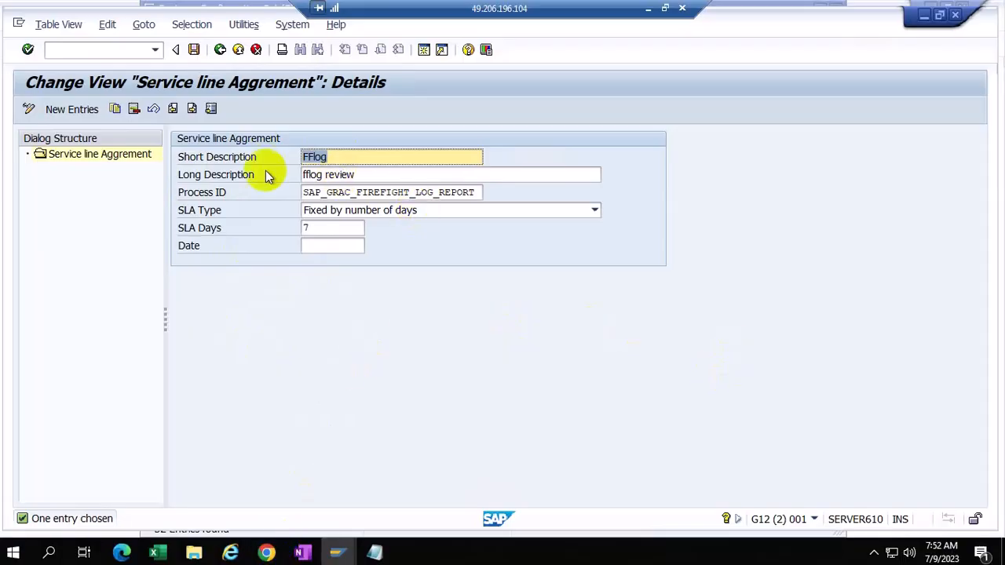
{"action": "left_click", "coordinate": [219, 49]}
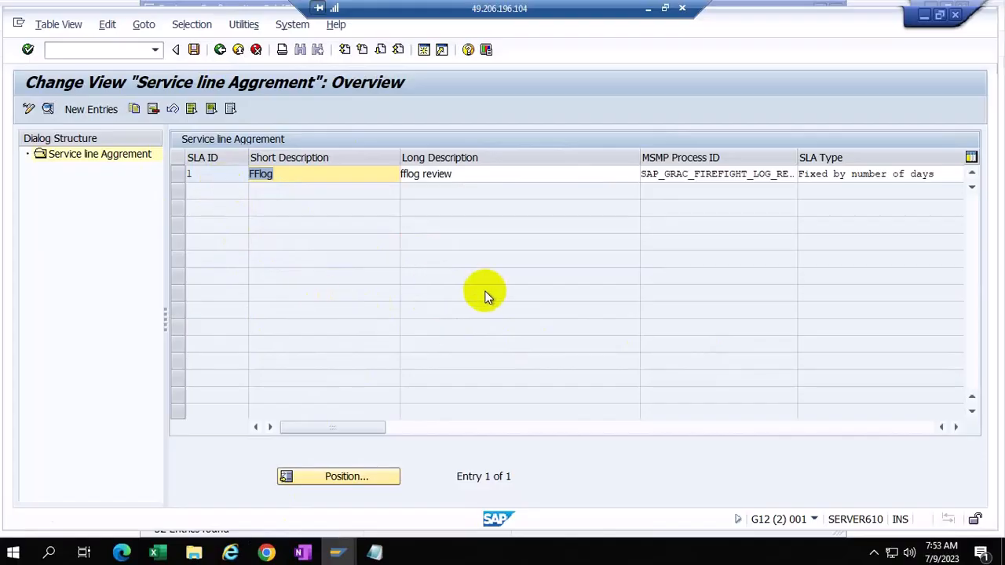
{"action": "left_click", "coordinate": [221, 52]}
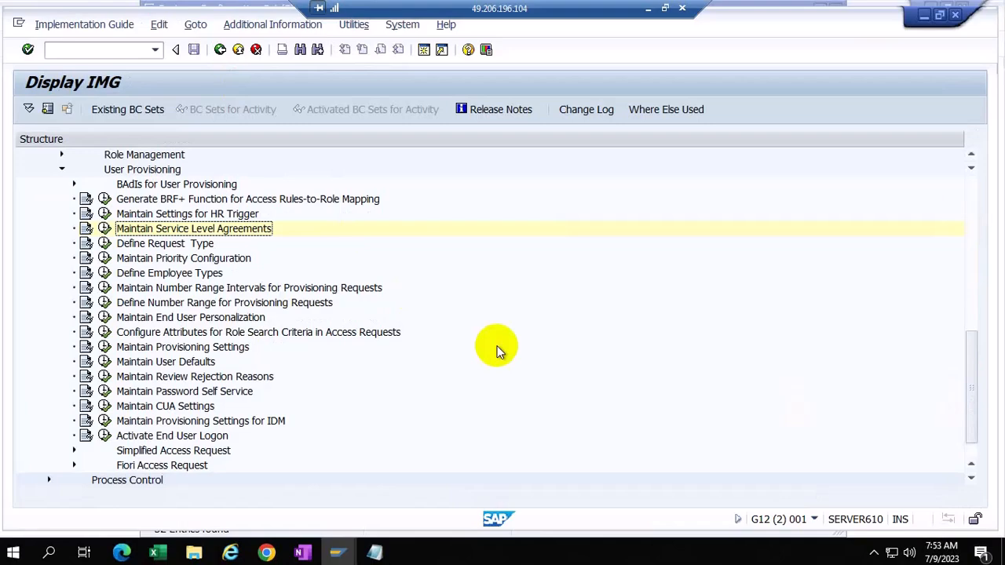
Step: Display the GRACREQNO Request Numbers object in the provisioning number range settings
{"action": "left_click", "coordinate": [104, 290]}
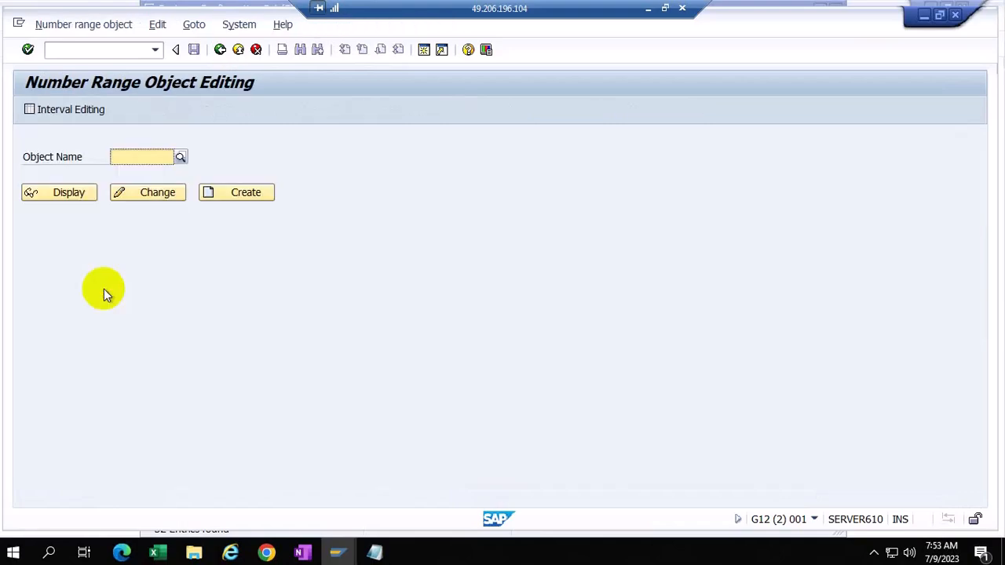
{"action": "left_click", "coordinate": [125, 156]}
{"action": "type", "text": "grac"}
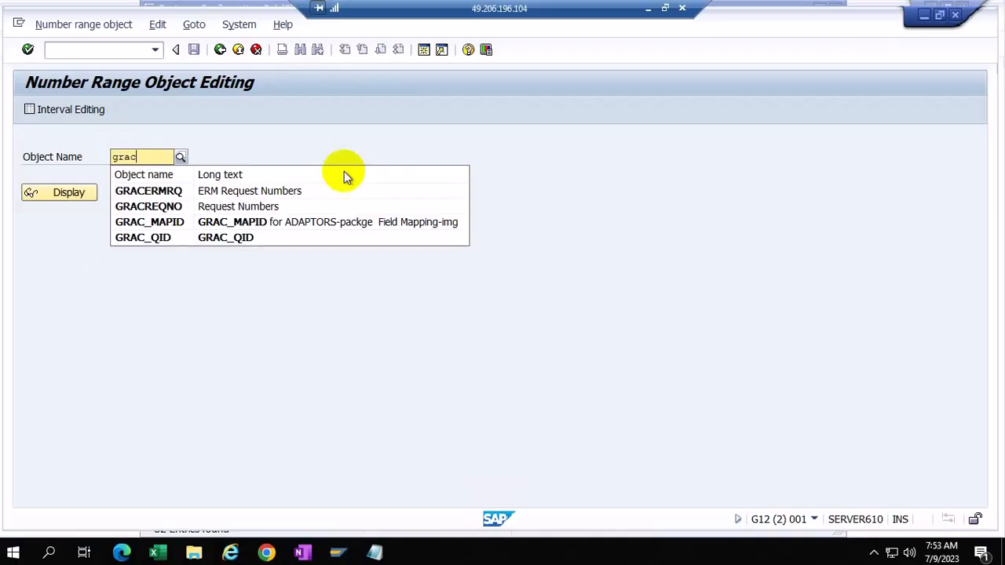
{"action": "left_click", "coordinate": [169, 208]}
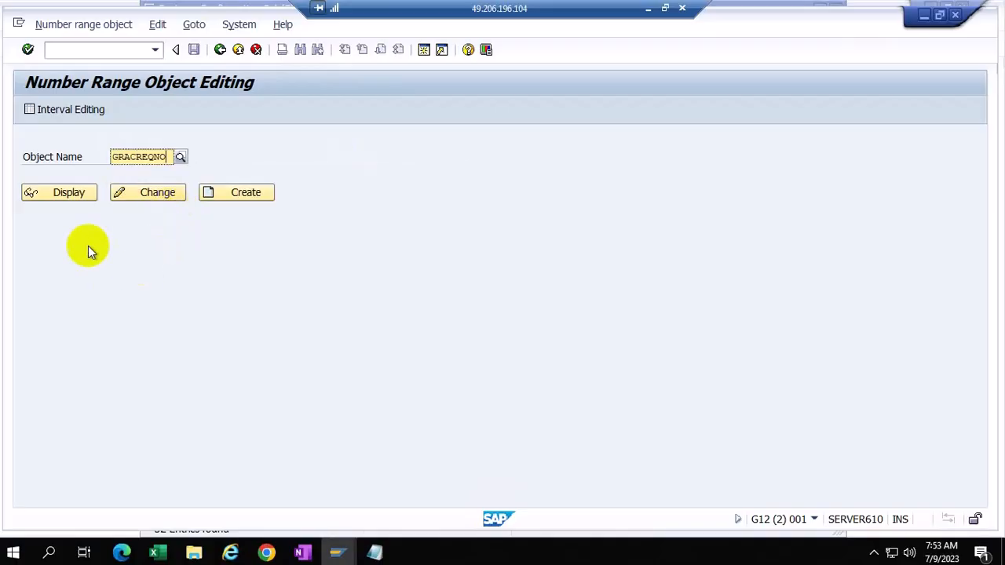
{"action": "left_click", "coordinate": [63, 192]}
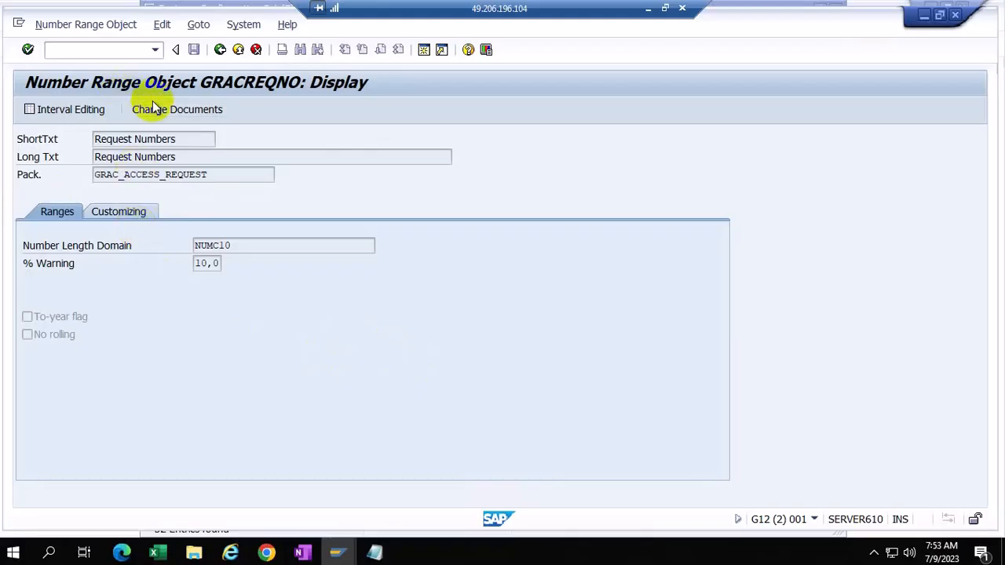
{"action": "left_click", "coordinate": [62, 114]}
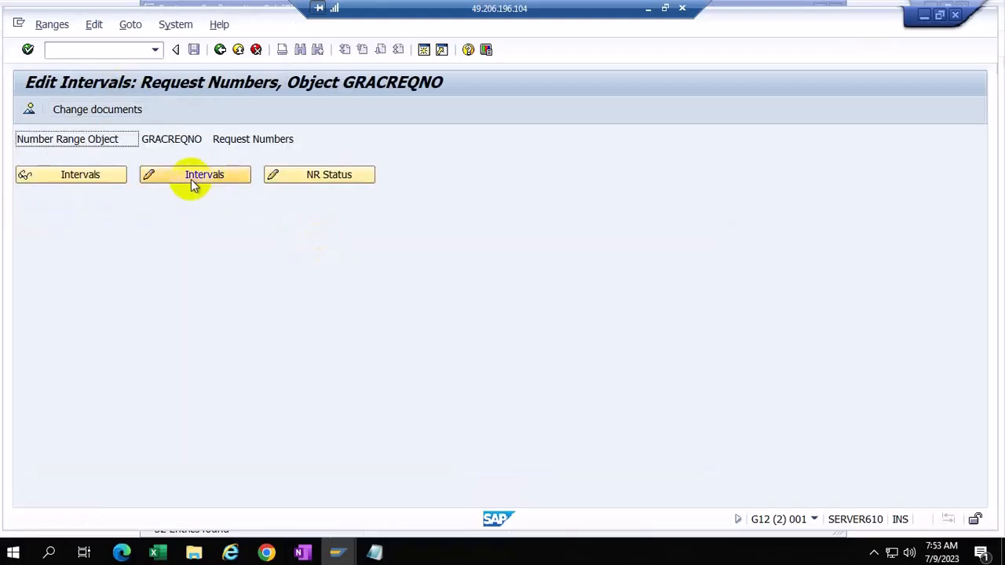
{"action": "left_click", "coordinate": [189, 176]}
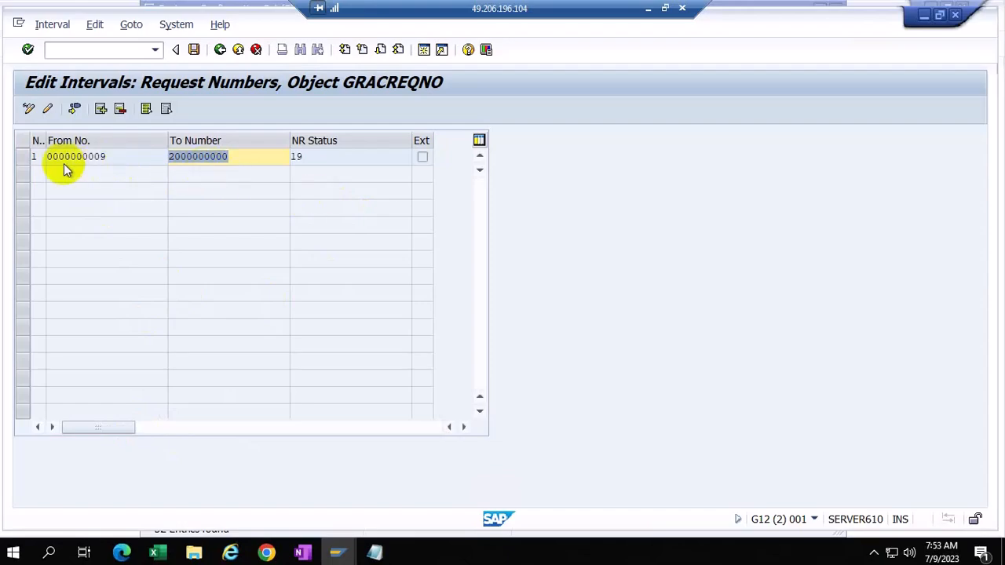
{"action": "left_click", "coordinate": [106, 157]}
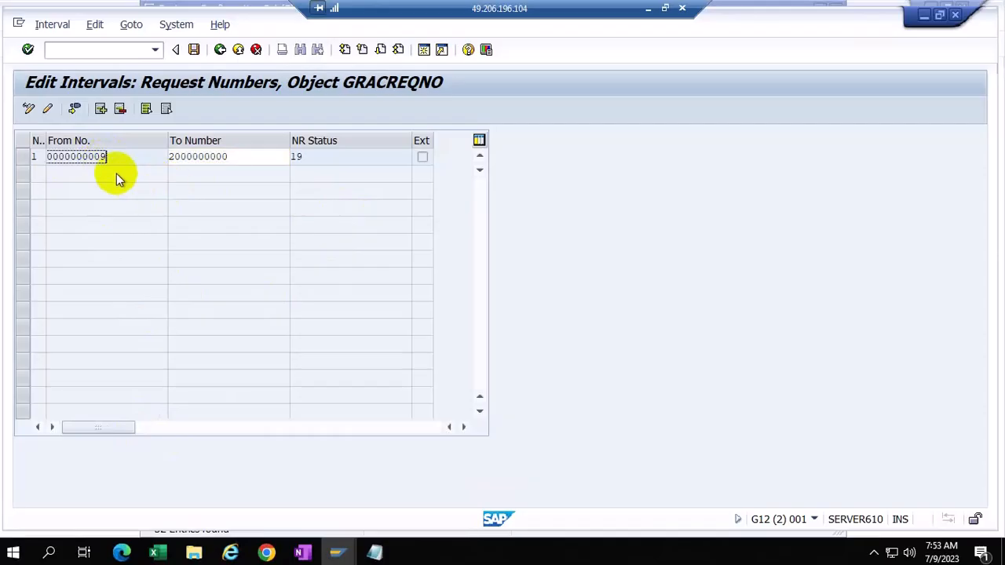
{"action": "left_click", "coordinate": [234, 165]}
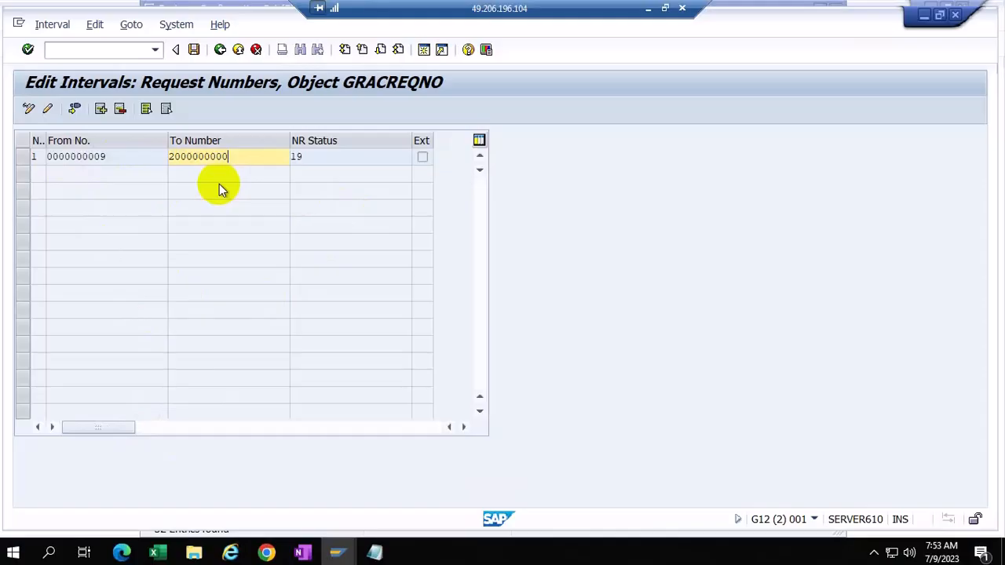
{"action": "left_click", "coordinate": [311, 157]}
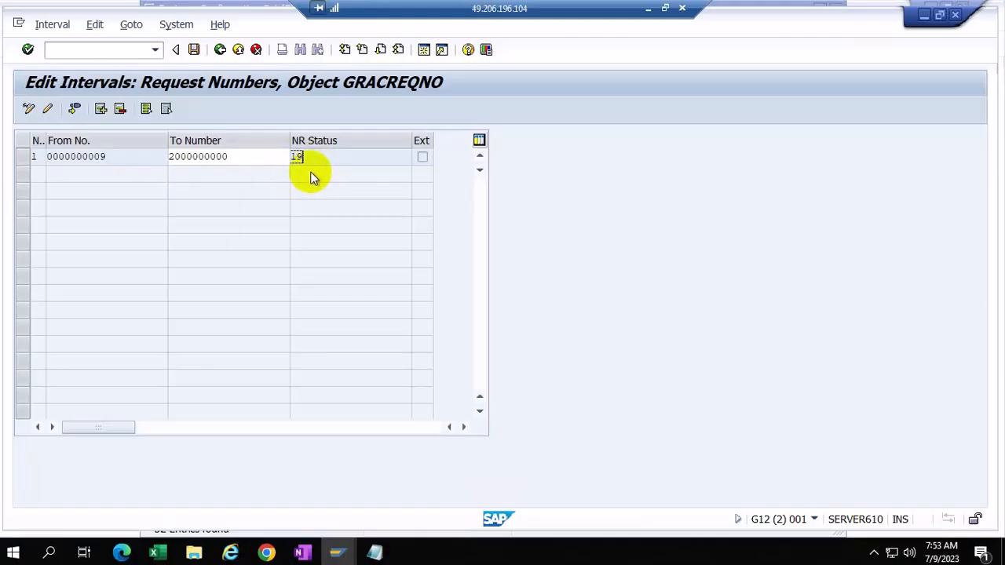
{"action": "left_click", "coordinate": [228, 157]}
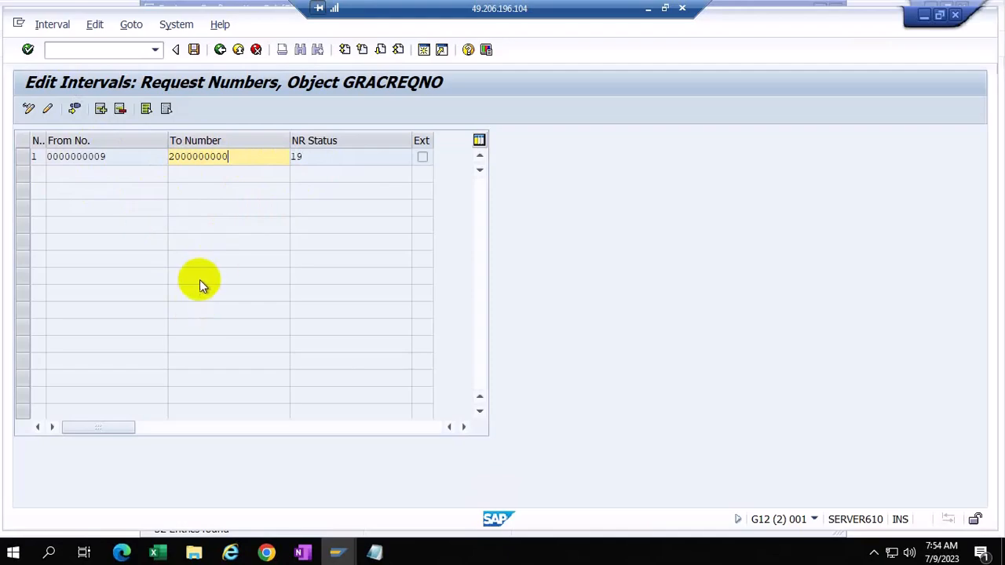
{"action": "left_click", "coordinate": [107, 156]}
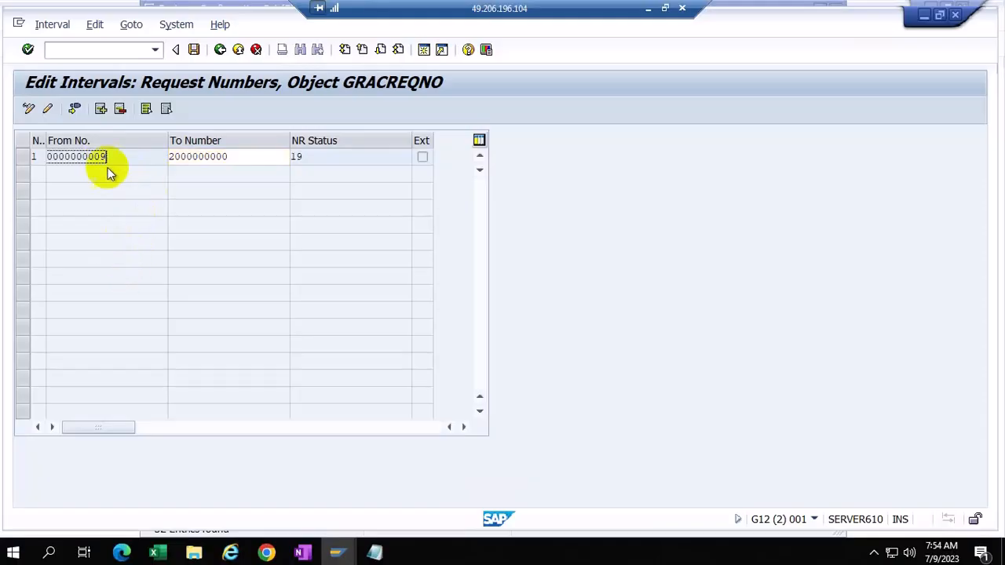
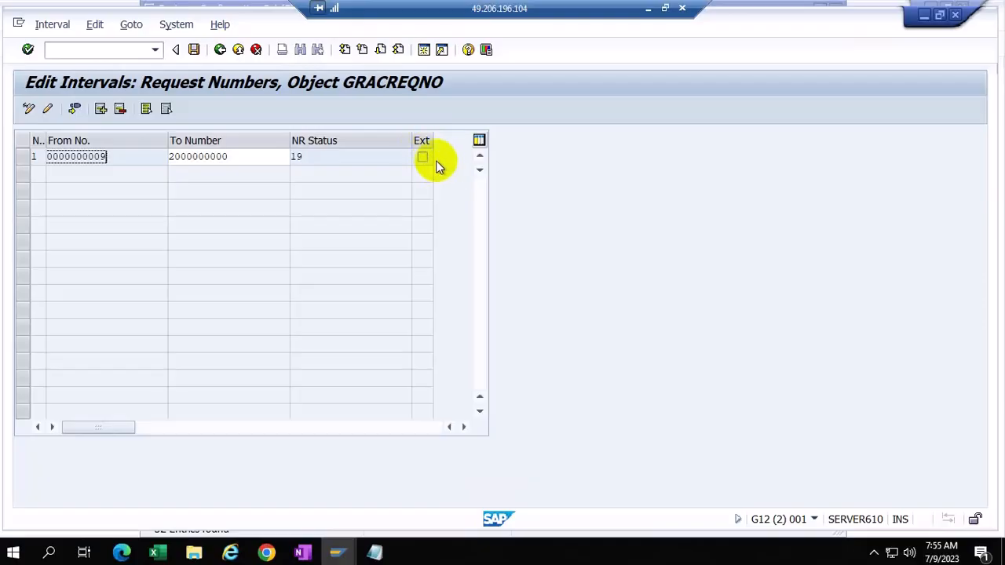
Step: Back out of the GRACREQNO interval table to the User Provisioning IMG activity tree
{"action": "left_click", "coordinate": [220, 49]}
{"action": "left_click", "coordinate": [220, 49]}
{"action": "left_click", "coordinate": [219, 50]}
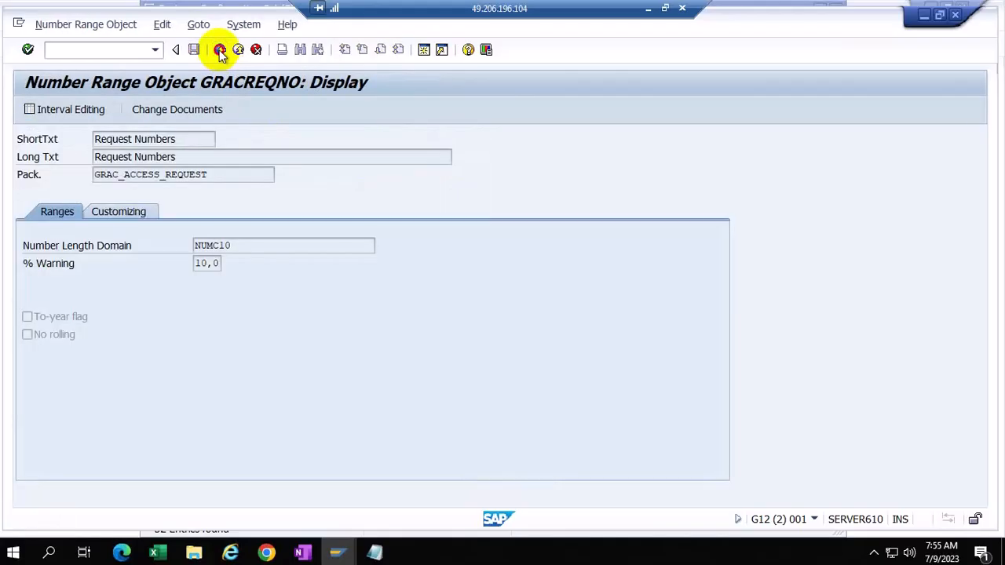
{"action": "left_click", "coordinate": [220, 49]}
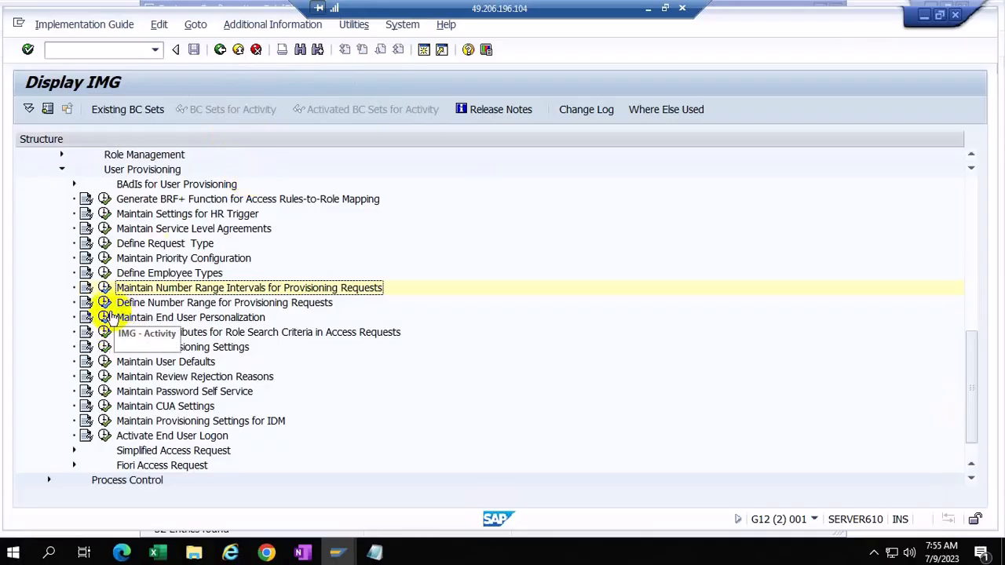
{"action": "left_click", "coordinate": [104, 302]}
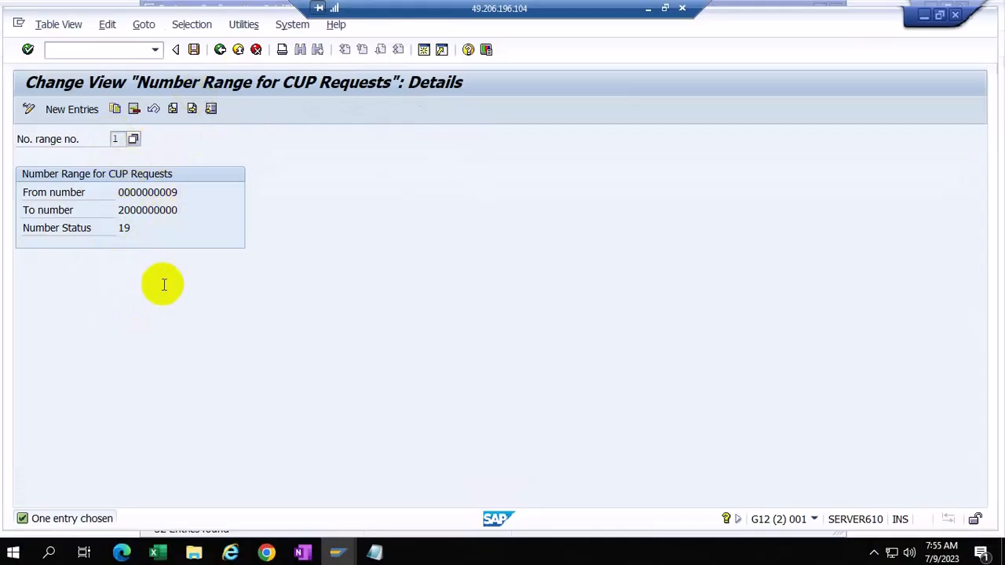
{"action": "left_click", "coordinate": [74, 113]}
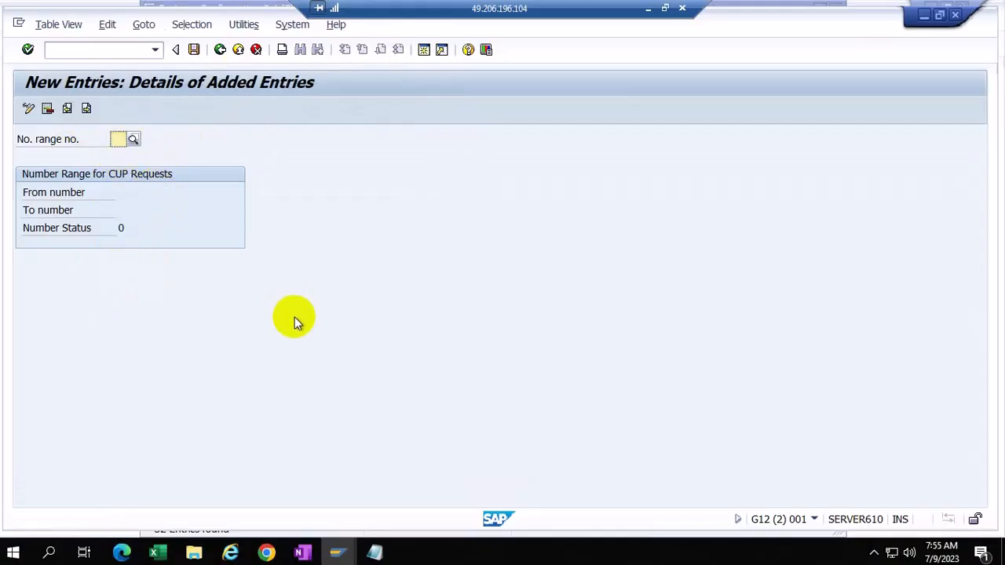
{"action": "left_click", "coordinate": [130, 139]}
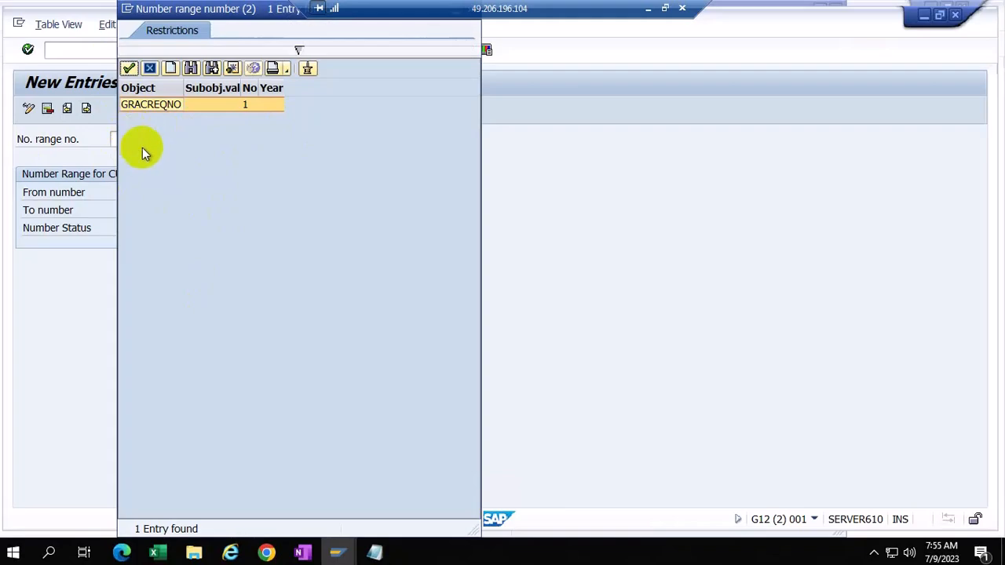
{"action": "double_click", "coordinate": [168, 106]}
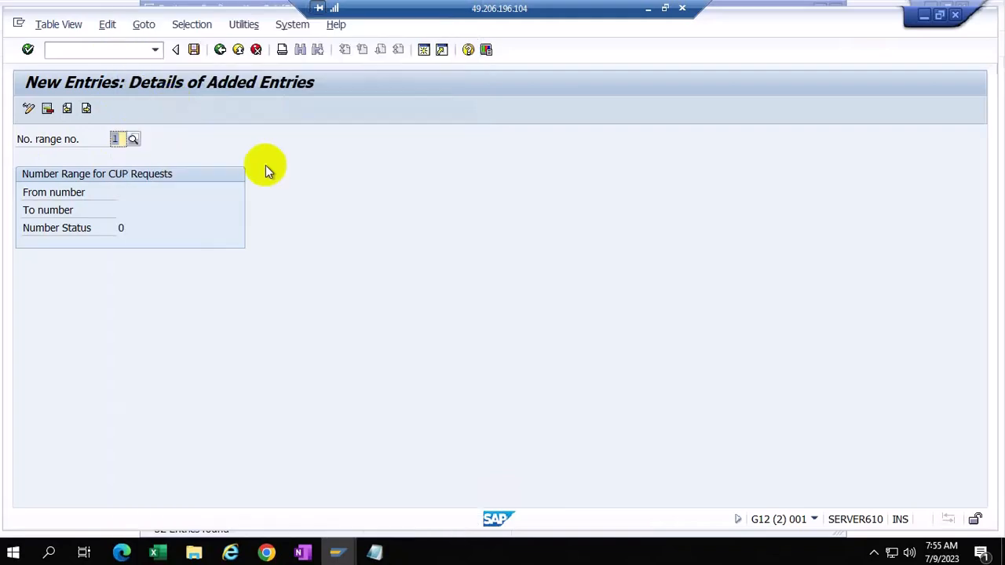
{"action": "left_click", "coordinate": [28, 108]}
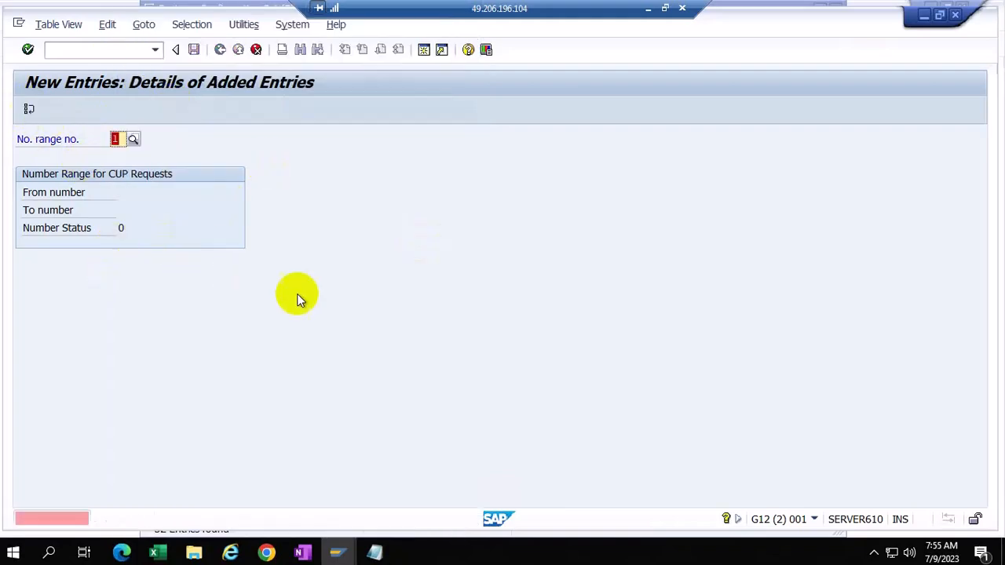
{"action": "left_click", "coordinate": [255, 50]}
{"action": "left_click", "coordinate": [243, 306]}
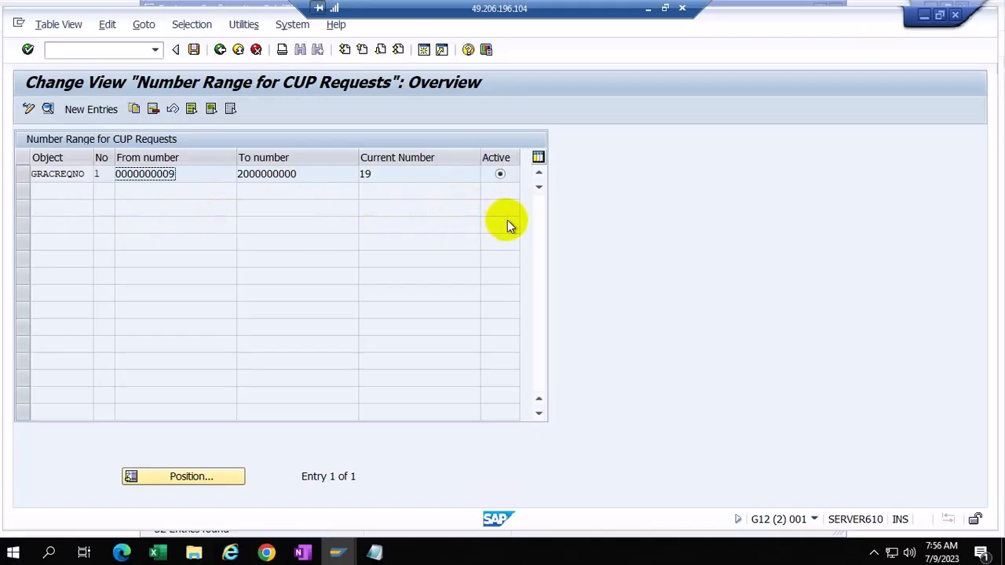
{"action": "left_click", "coordinate": [220, 49]}
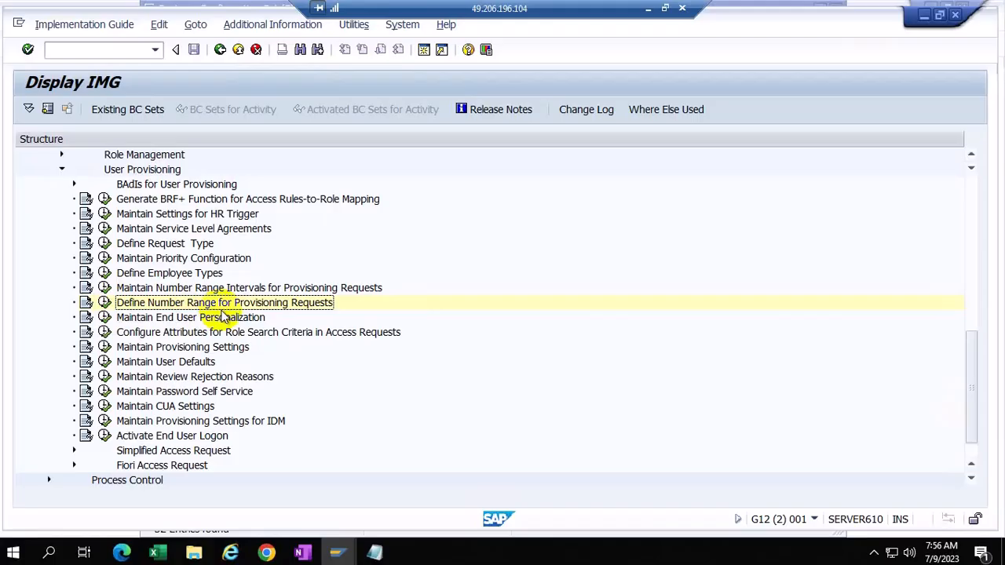
{"action": "left_click", "coordinate": [104, 303]}
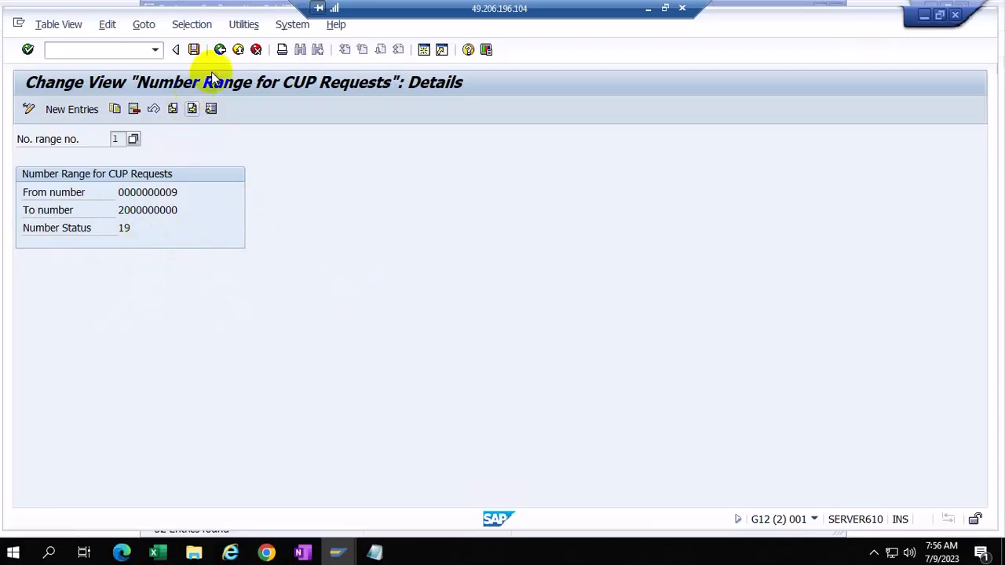
{"action": "left_click", "coordinate": [220, 49]}
{"action": "left_click", "coordinate": [220, 49]}
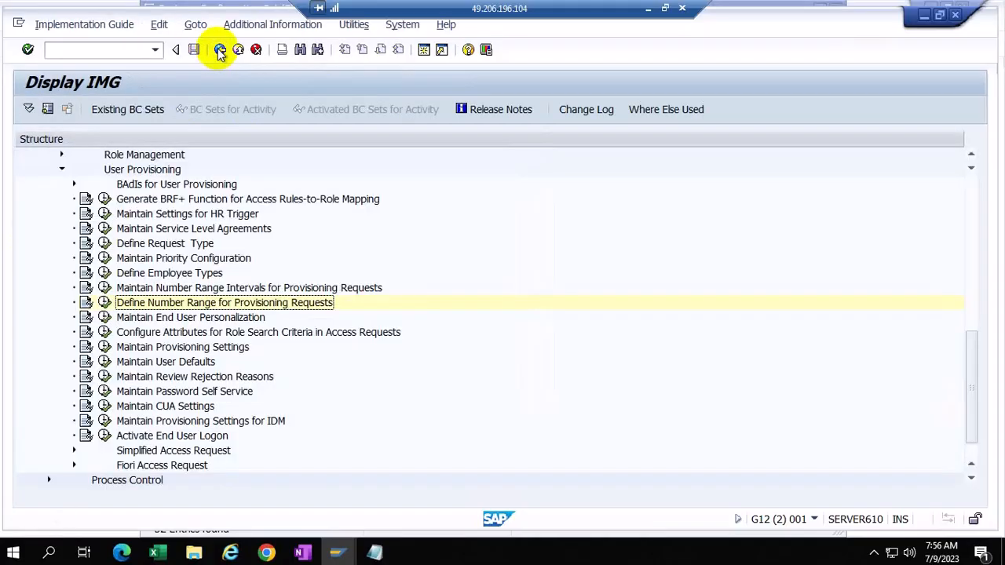
{"action": "left_click", "coordinate": [105, 318]}
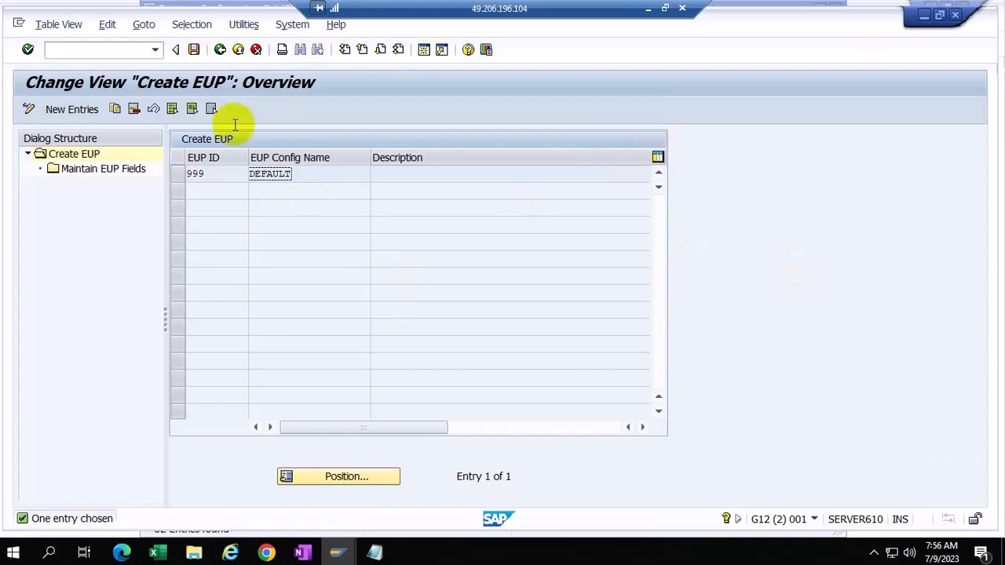
{"action": "left_click", "coordinate": [221, 50]}
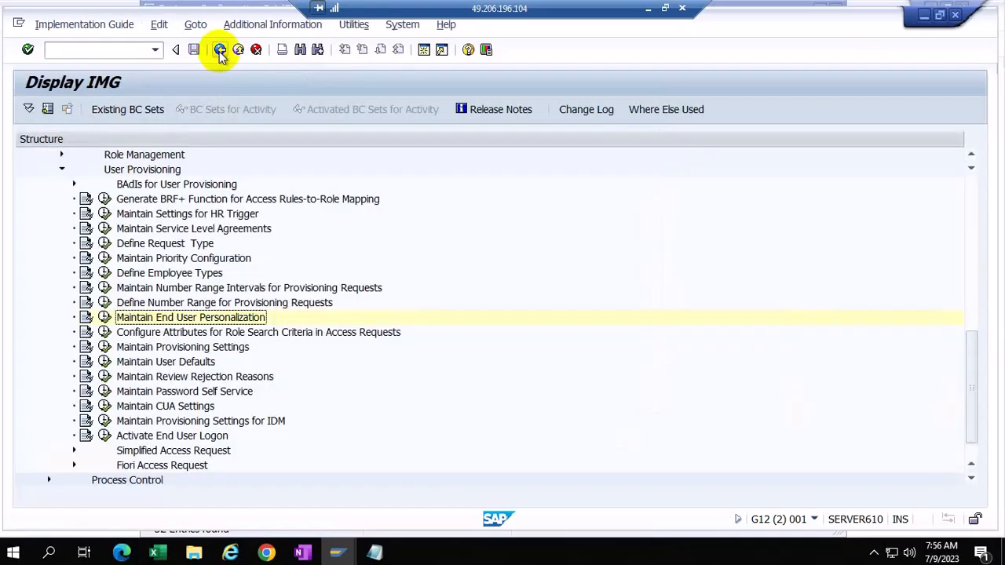
{"action": "left_click", "coordinate": [104, 288]}
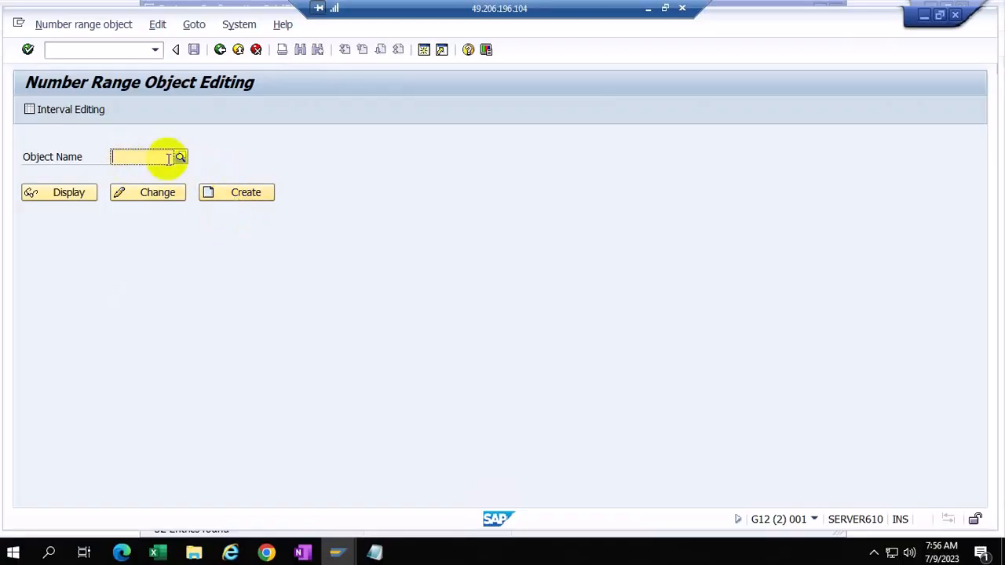
{"action": "left_click", "coordinate": [219, 49]}
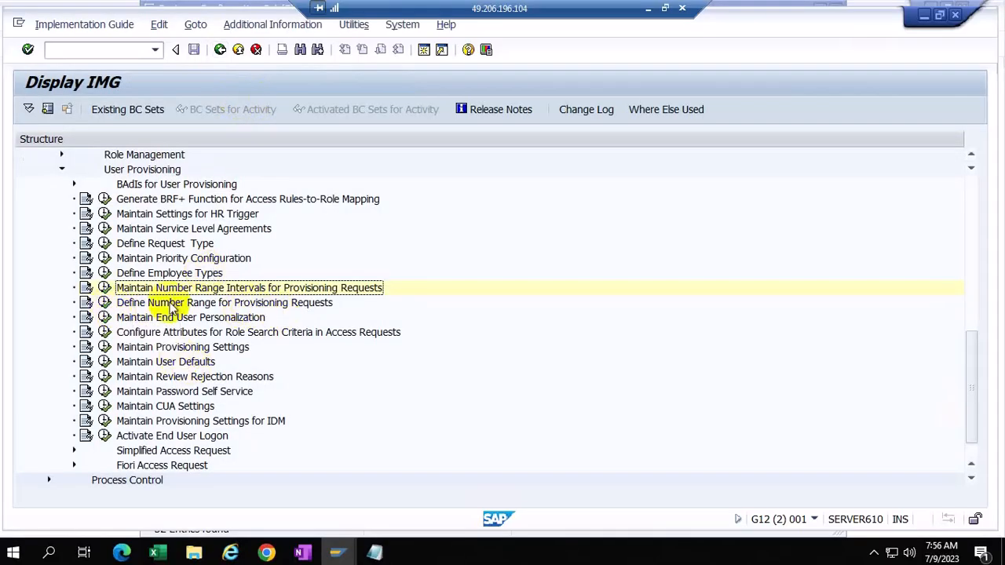
{"action": "left_click", "coordinate": [104, 303]}
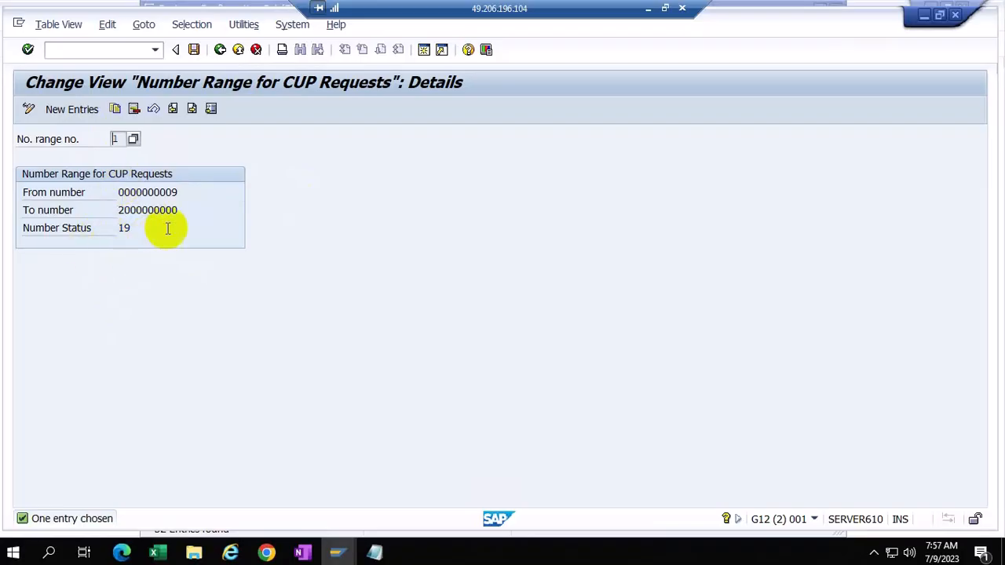
{"action": "left_click", "coordinate": [221, 49]}
{"action": "left_click", "coordinate": [221, 49]}
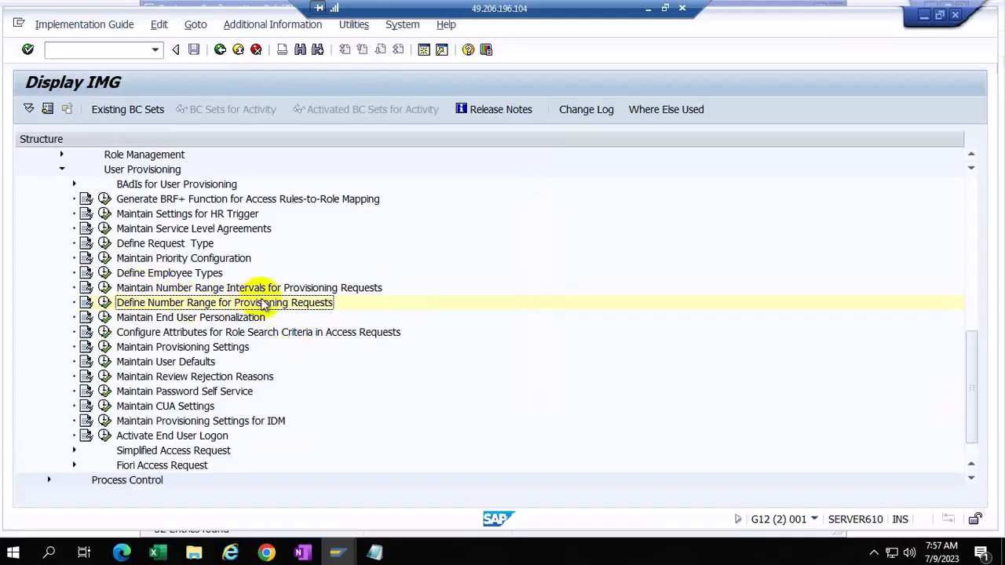
Step: Open the GRACREQNO number range intervals for changing, acknowledging the foreign namespace notice
{"action": "left_click", "coordinate": [104, 288]}
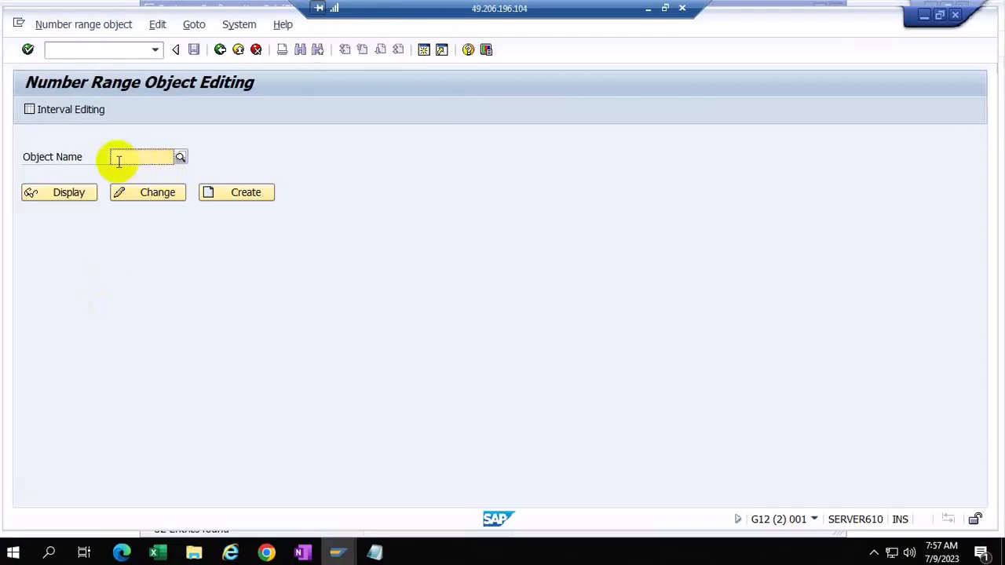
{"action": "type", "text": "g"}
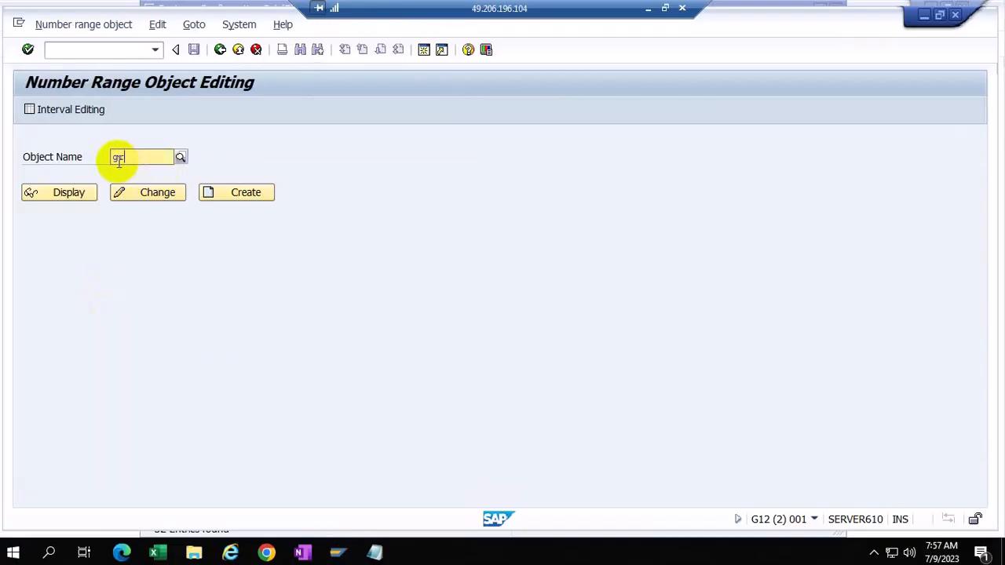
{"action": "type", "text": "r"}
{"action": "left_click", "coordinate": [150, 204]}
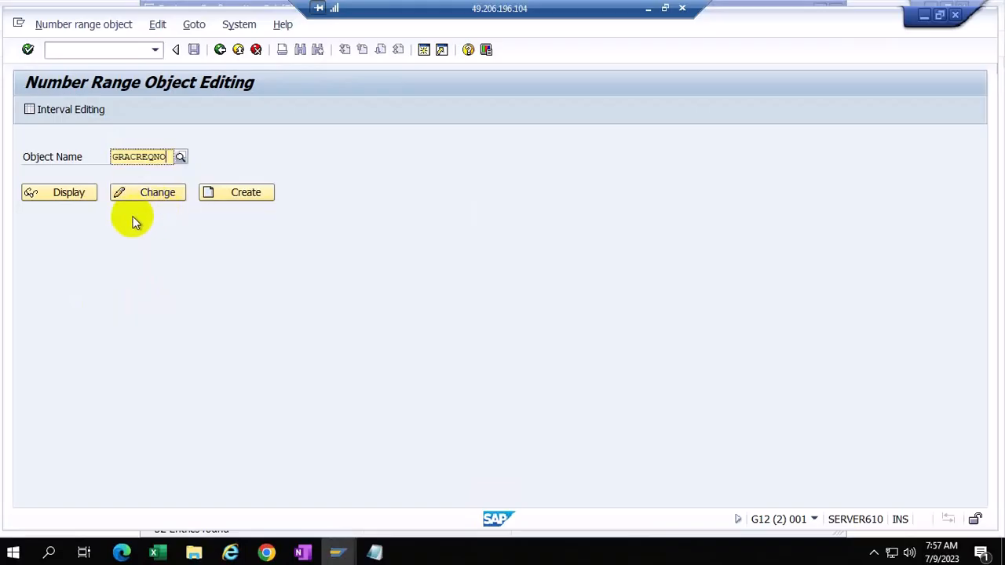
{"action": "left_click", "coordinate": [155, 197]}
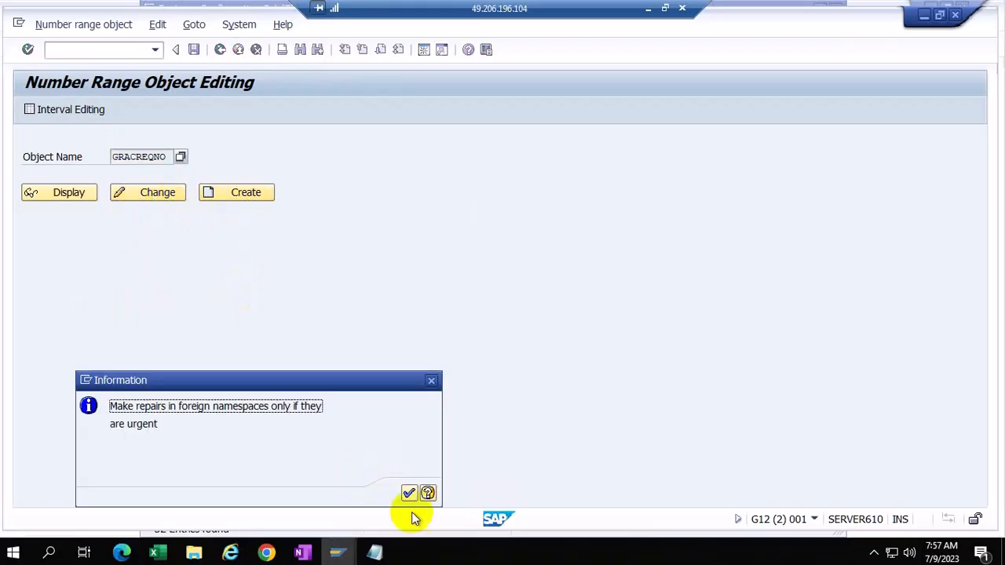
{"action": "left_click", "coordinate": [408, 493]}
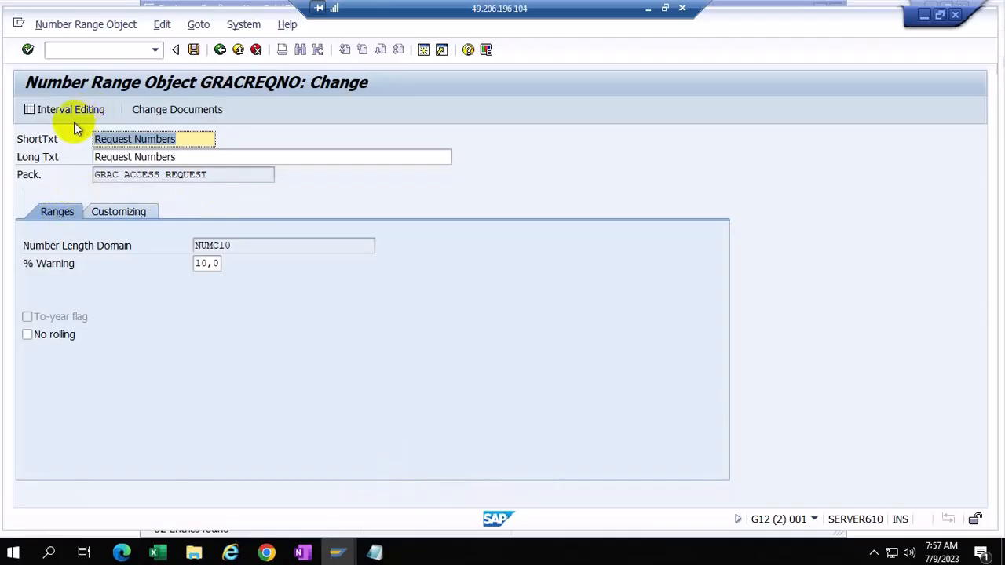
{"action": "left_click", "coordinate": [75, 123]}
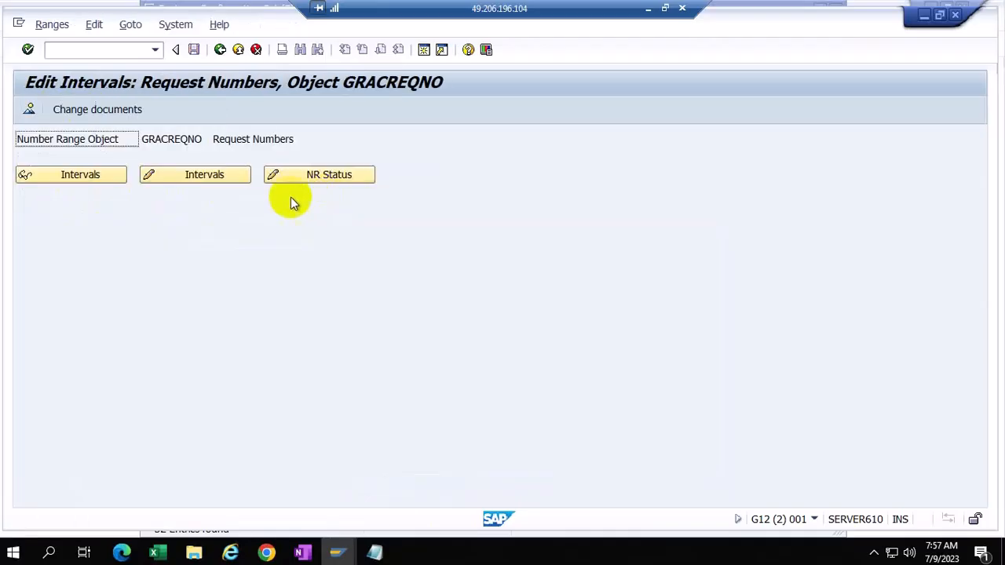
{"action": "left_click", "coordinate": [92, 179]}
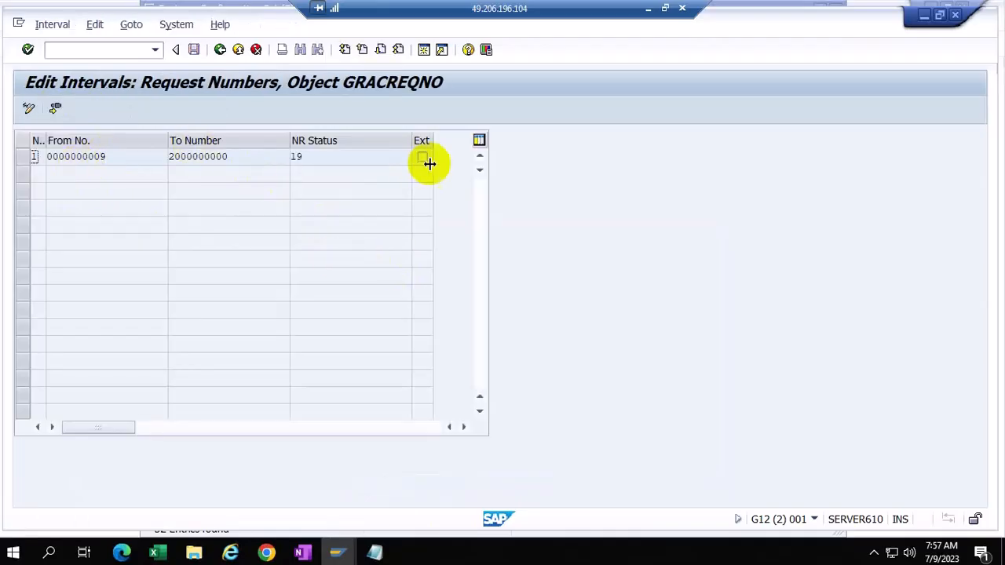
{"action": "left_click", "coordinate": [29, 108]}
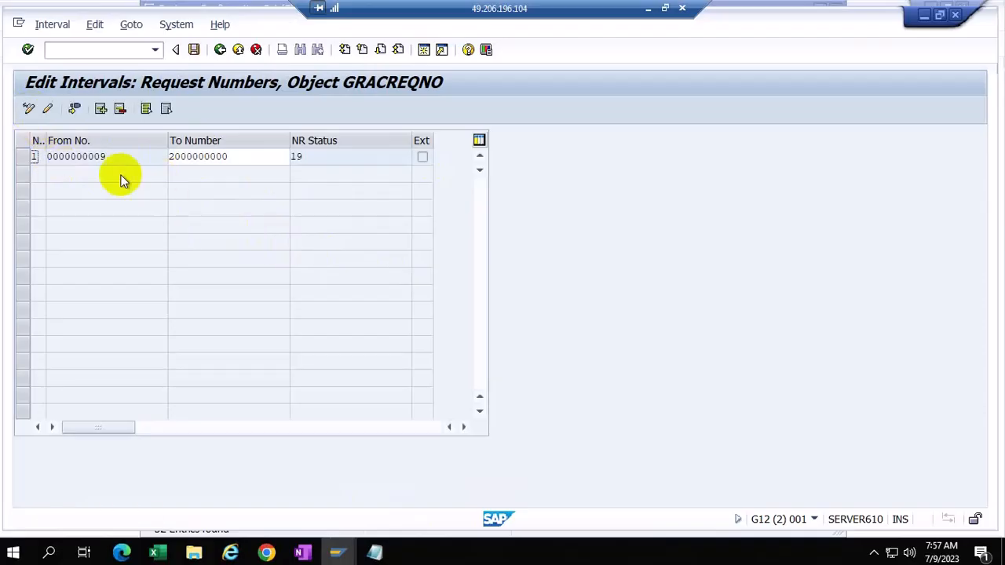
{"action": "left_click", "coordinate": [47, 108]}
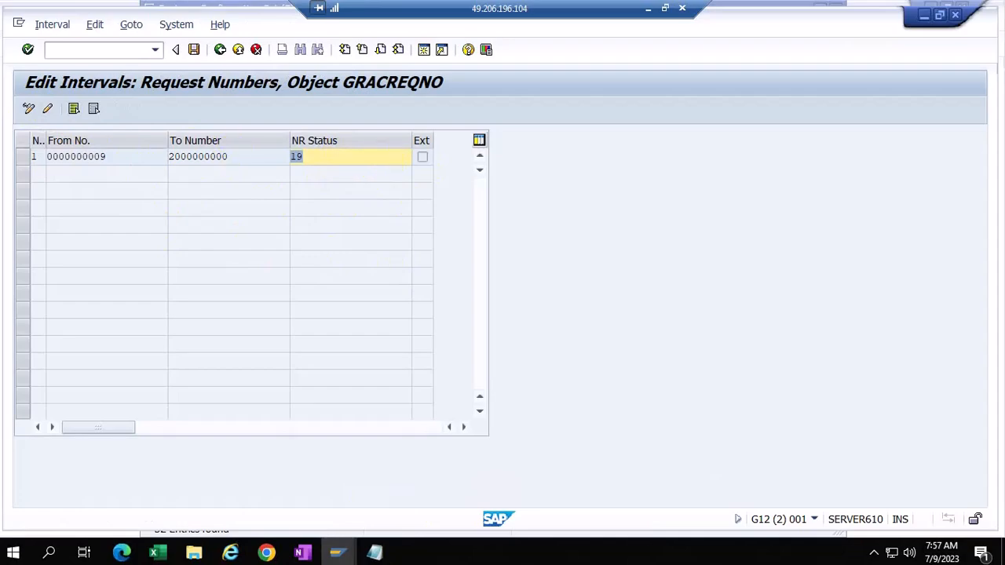
{"action": "left_click", "coordinate": [47, 108]}
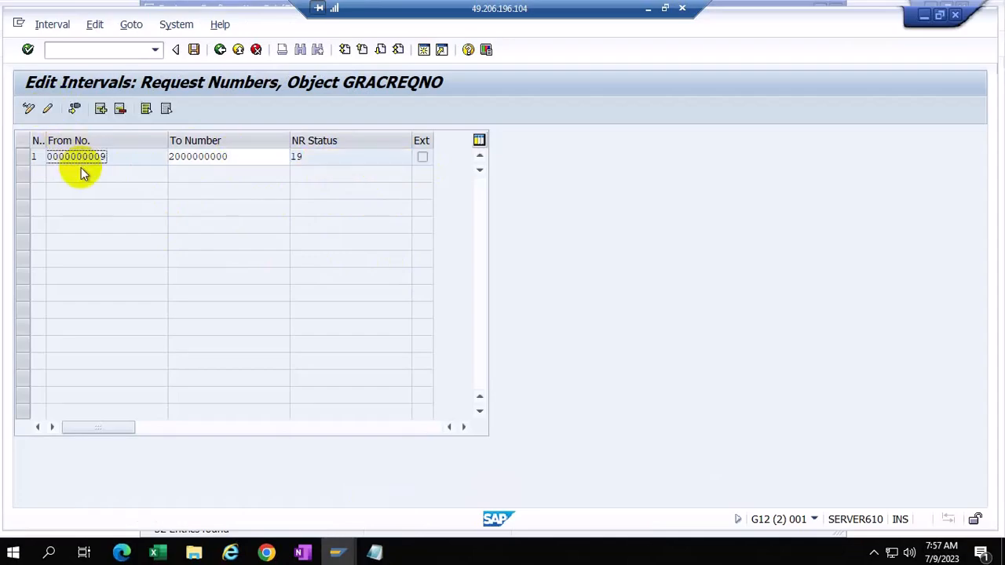
{"action": "left_click", "coordinate": [314, 161]}
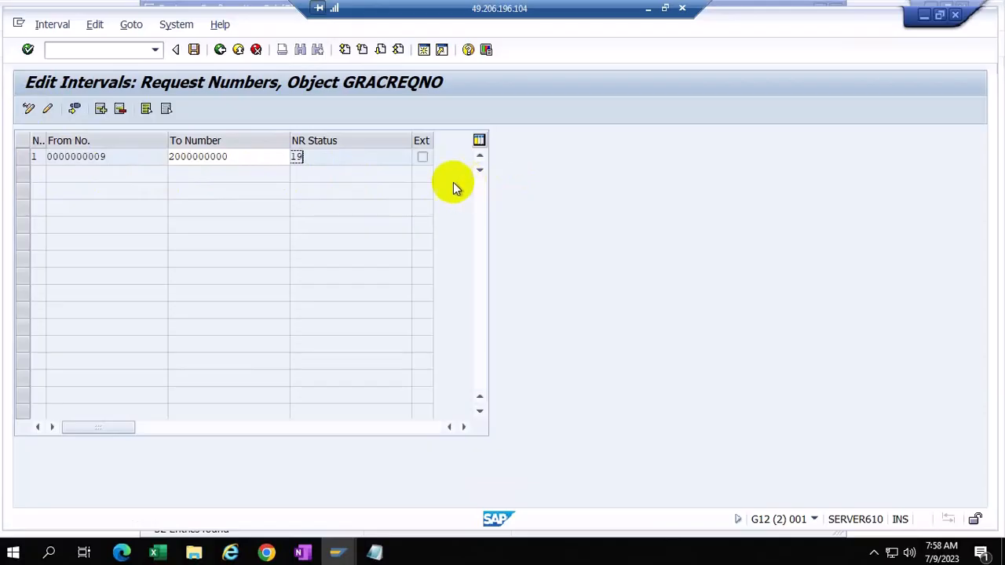
{"action": "left_click", "coordinate": [219, 50]}
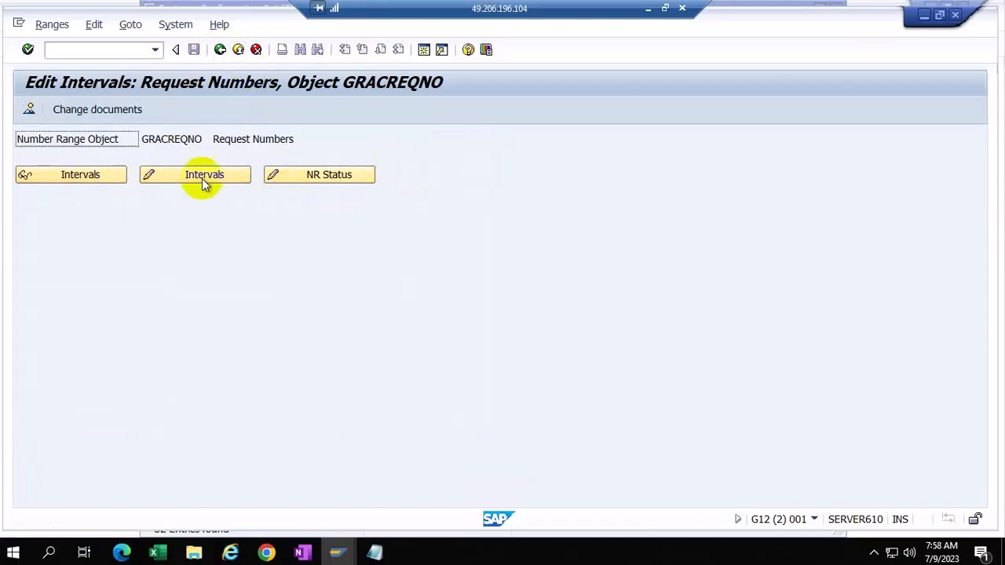
{"action": "left_click", "coordinate": [88, 175]}
{"action": "left_click", "coordinate": [224, 159]}
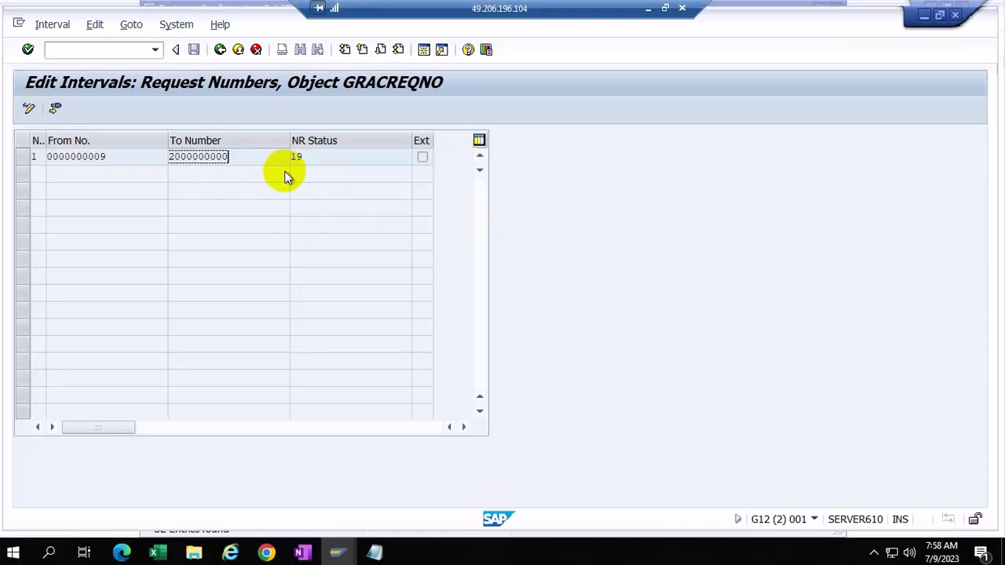
{"action": "left_click", "coordinate": [256, 50]}
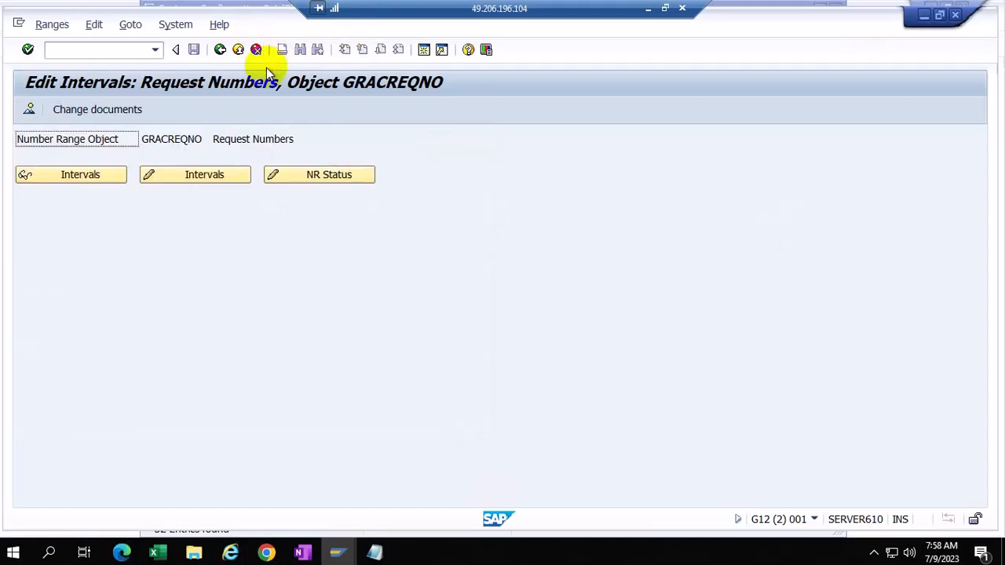
Step: Return to the IMG tree, reopen the provisioning request number range, and go back again
{"action": "left_click", "coordinate": [221, 49]}
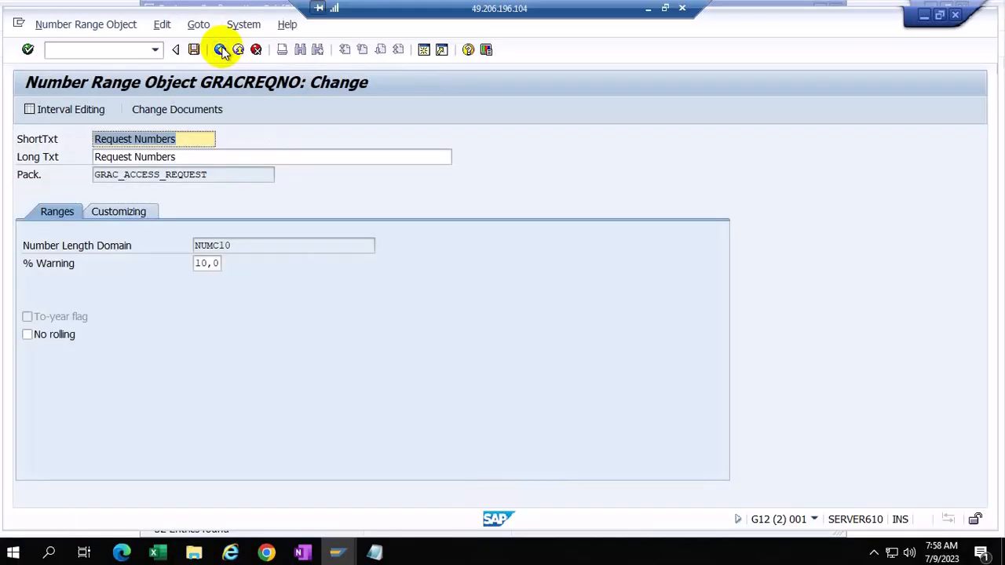
{"action": "left_click", "coordinate": [220, 49]}
{"action": "left_click", "coordinate": [221, 49]}
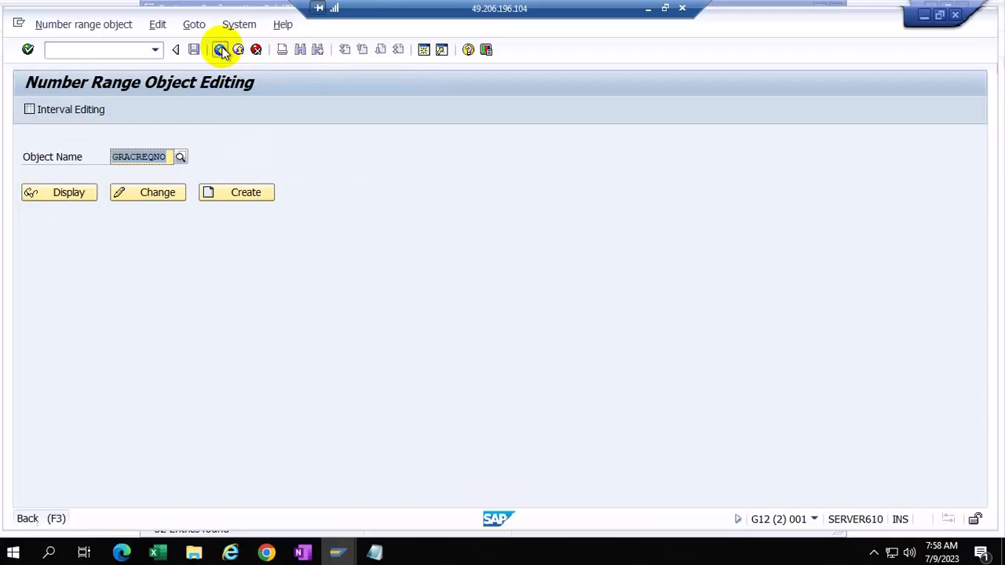
{"action": "left_click", "coordinate": [104, 303]}
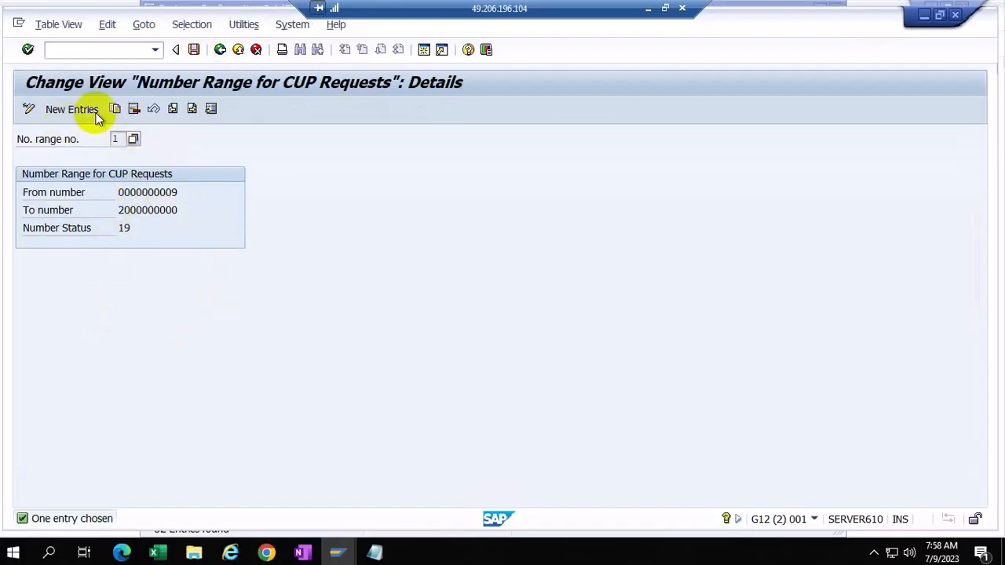
{"action": "left_click", "coordinate": [221, 49]}
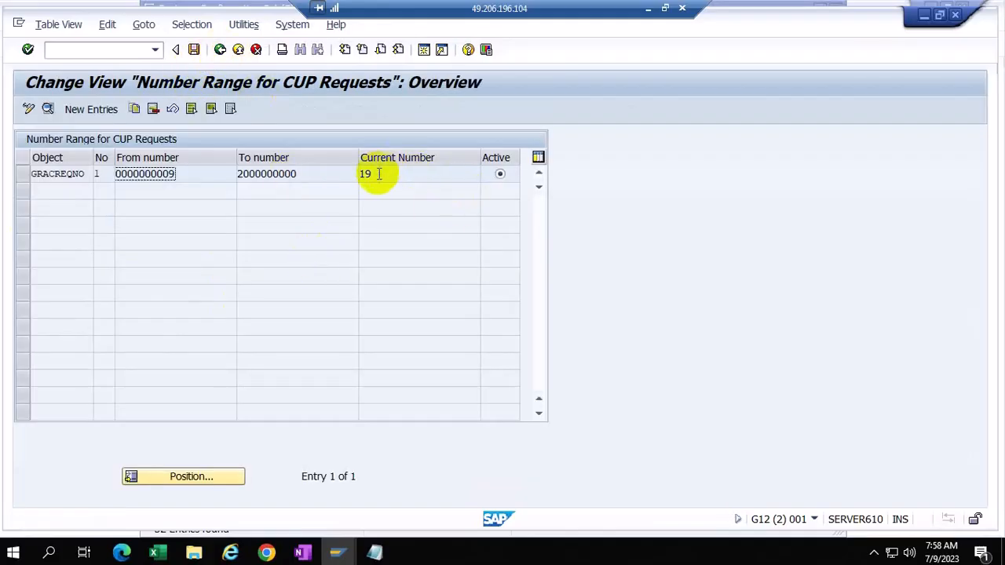
{"action": "left_click", "coordinate": [221, 50]}
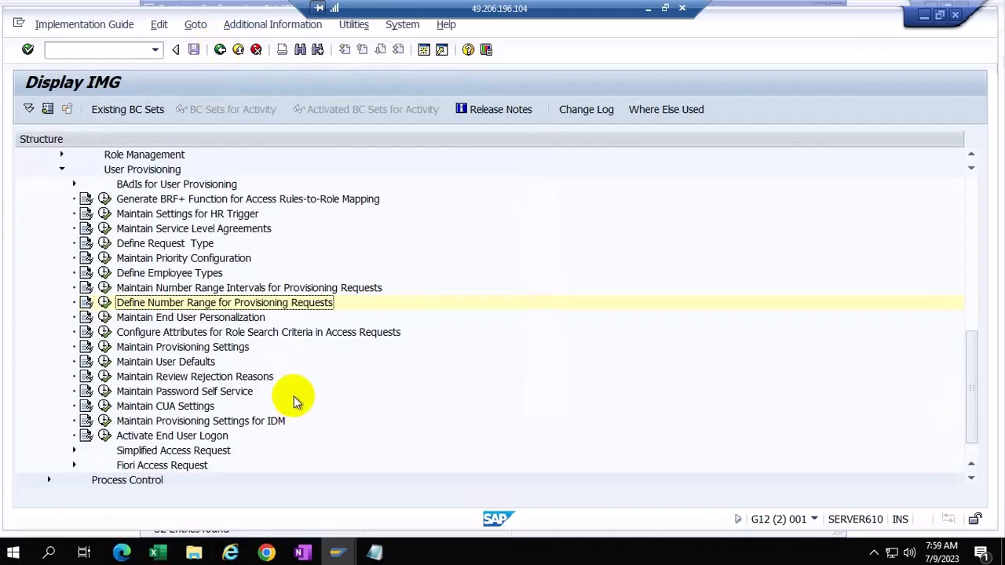
Step: Open the EUP field settings of DEFAULT personalization 999, listing its 48 fields
{"action": "left_click", "coordinate": [105, 317]}
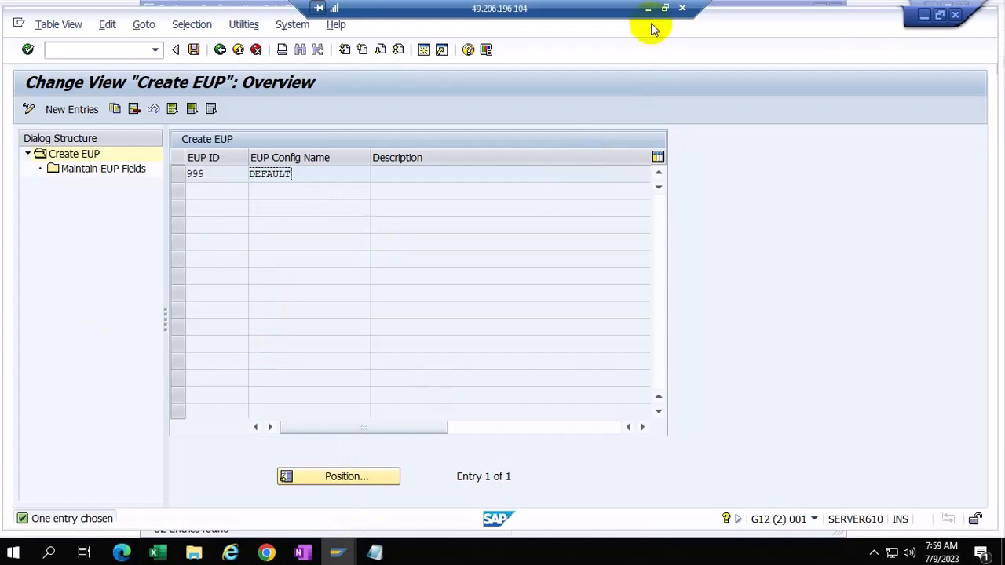
{"action": "left_click", "coordinate": [175, 174]}
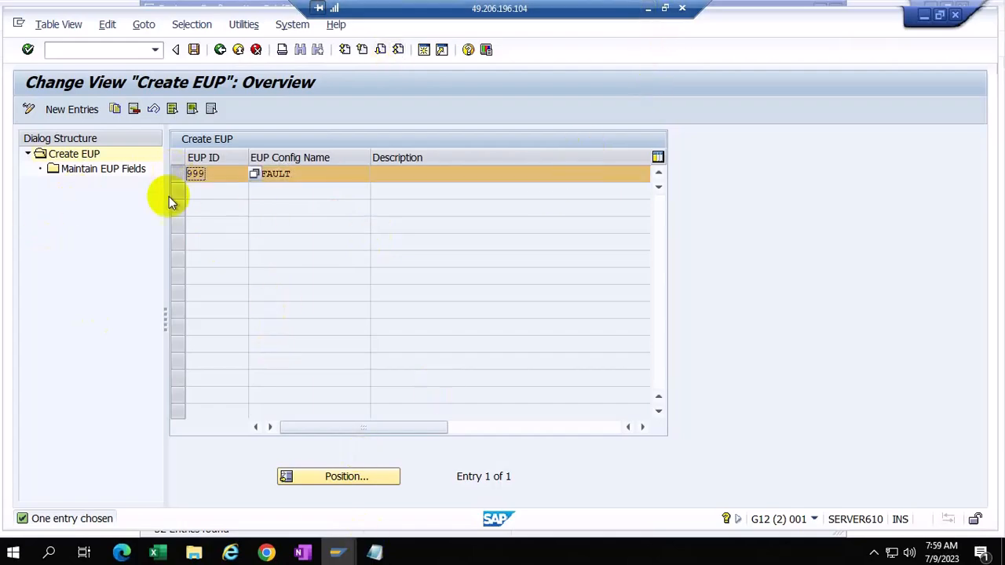
{"action": "double_click", "coordinate": [101, 169]}
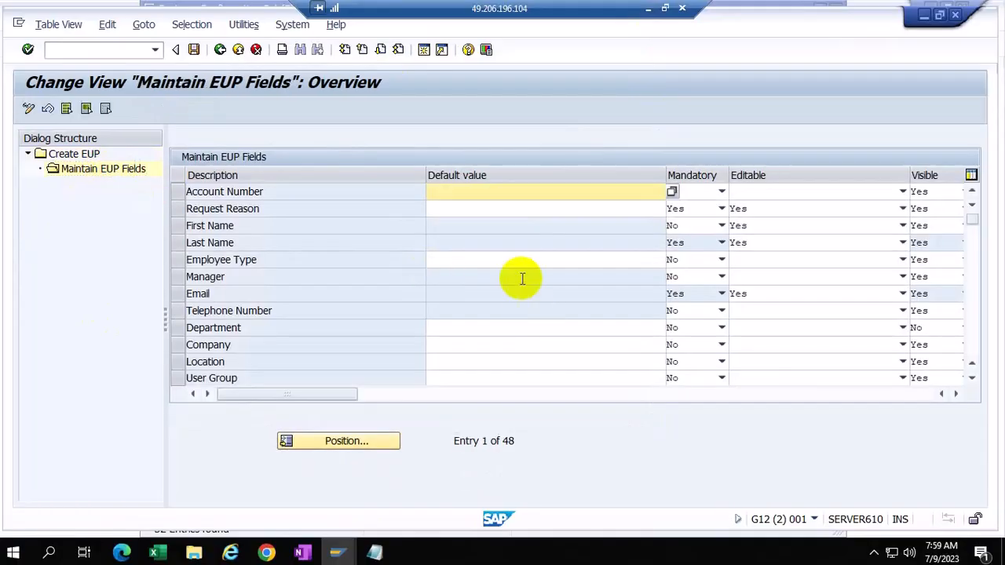
Step: Minimise the remote SAP session to the PowerPoint ARM training deck
{"action": "left_click", "coordinate": [647, 8]}
{"action": "scroll", "coordinate": [87, 283], "scroll_direction": "up", "scroll_amount": 1}
{"action": "scroll", "coordinate": [87, 283], "scroll_direction": "up", "scroll_amount": 15}
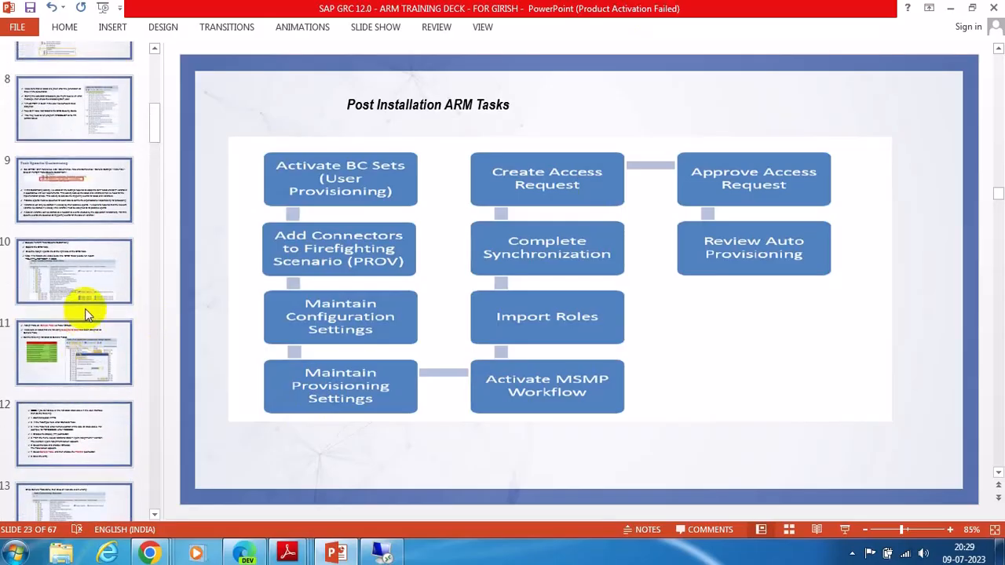
Step: Show slide 4, USER REQUEST FORM, then switch back to the remote SAP session
{"action": "scroll", "coordinate": [85, 309], "scroll_direction": "up", "scroll_amount": 8}
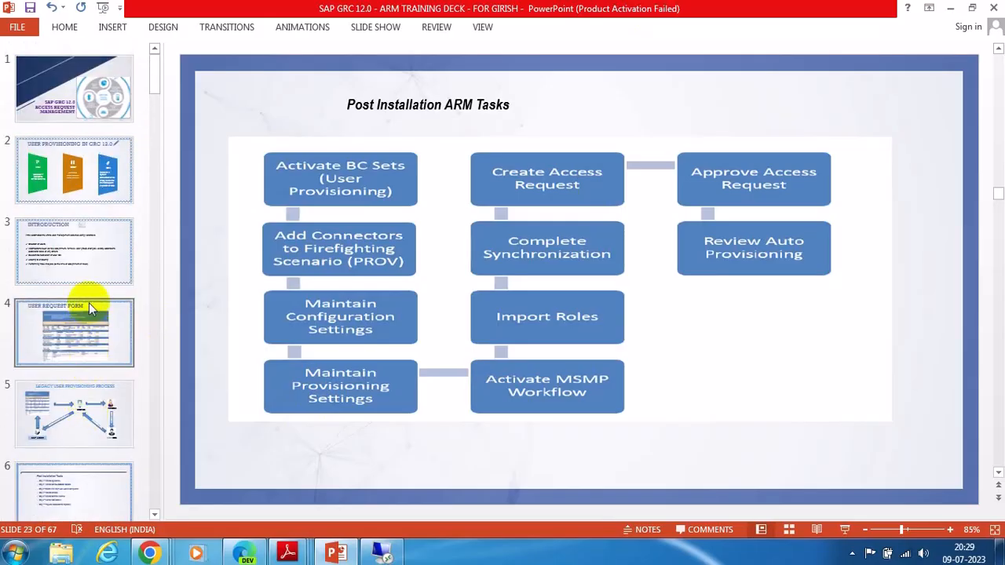
{"action": "left_click", "coordinate": [62, 338]}
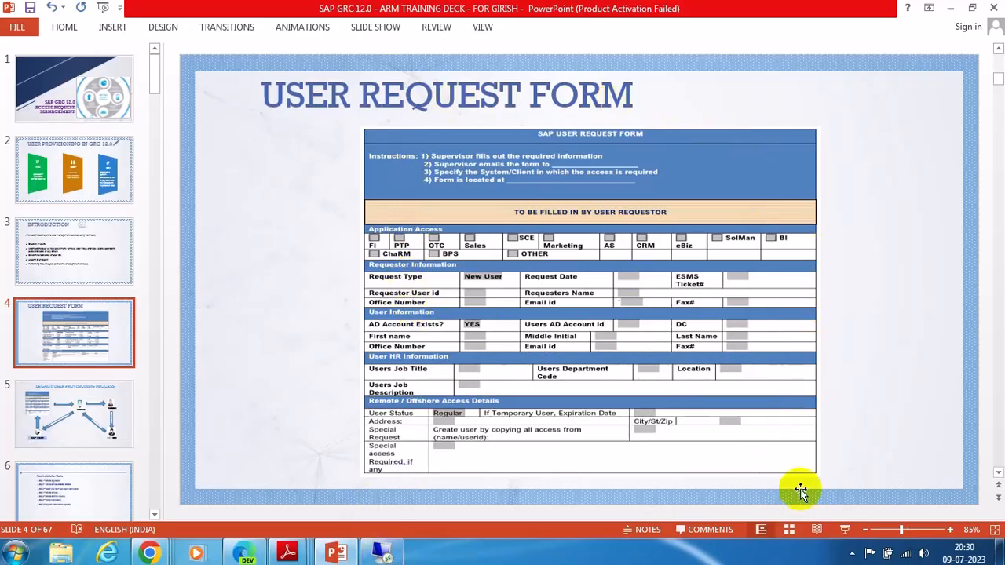
{"action": "left_click", "coordinate": [383, 554]}
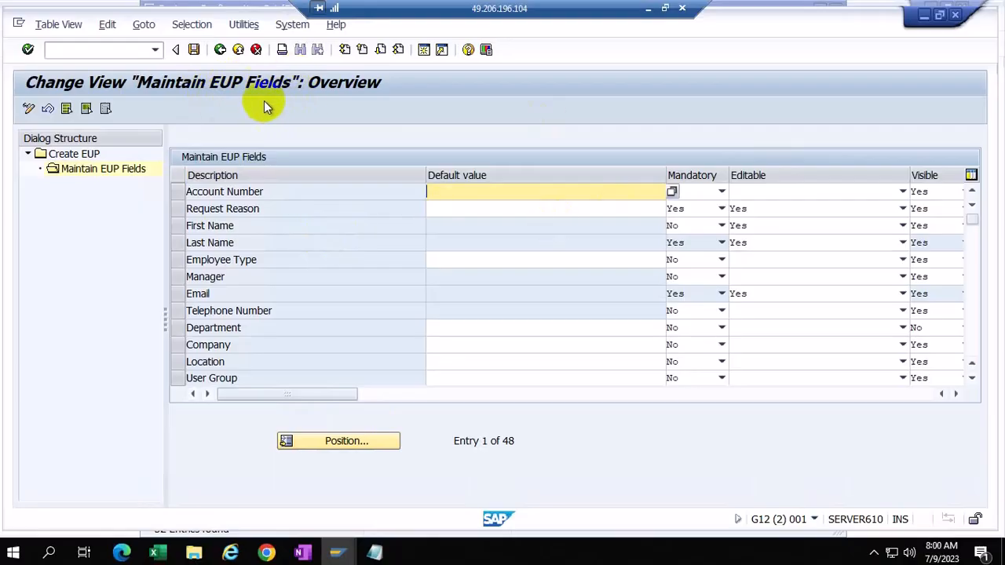
Step: In the Access Request browser, step through Risk Violations and Attachments to User Details, then return to the EUP list
{"action": "left_click", "coordinate": [267, 553]}
{"action": "left_click", "coordinate": [397, 490]}
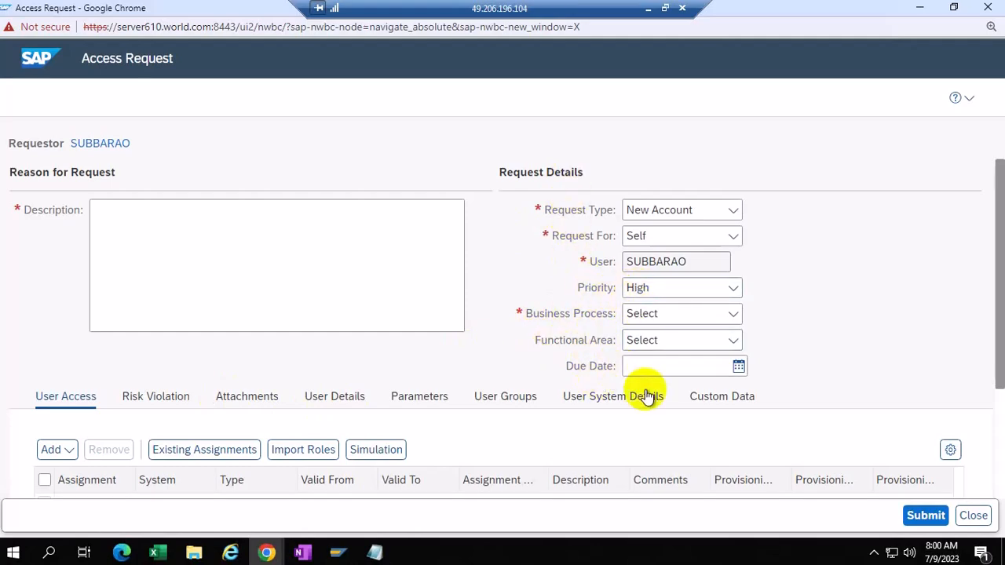
{"action": "scroll", "coordinate": [854, 331], "scroll_direction": "down", "scroll_amount": 1}
{"action": "scroll", "coordinate": [854, 331], "scroll_direction": "down", "scroll_amount": 1}
{"action": "left_click", "coordinate": [161, 237]}
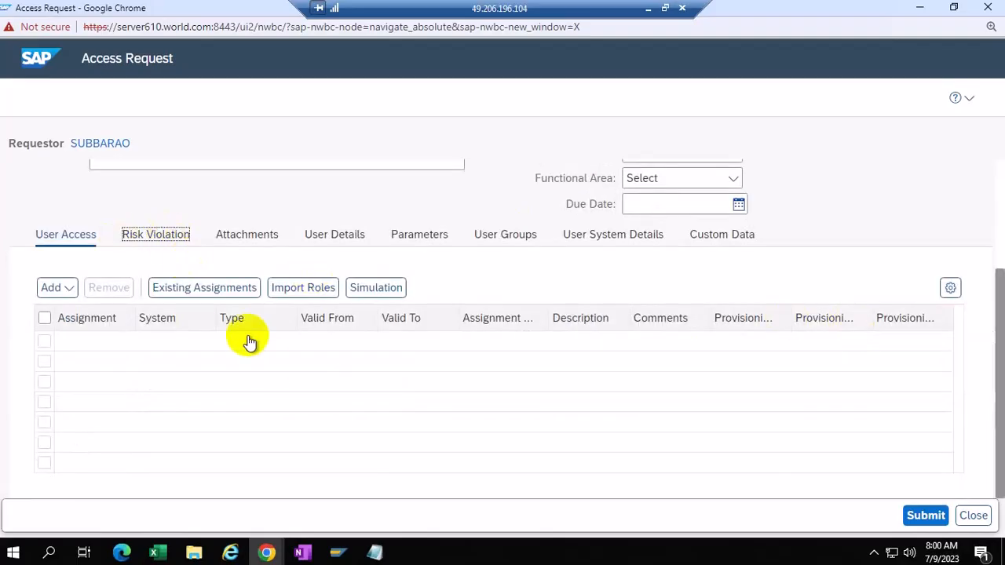
{"action": "left_click", "coordinate": [246, 236]}
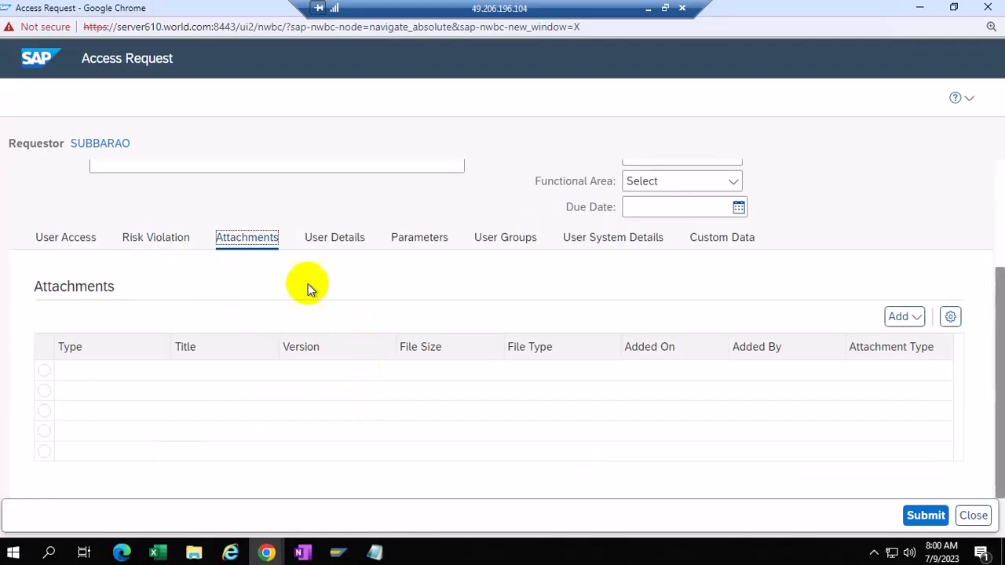
{"action": "left_click", "coordinate": [67, 239]}
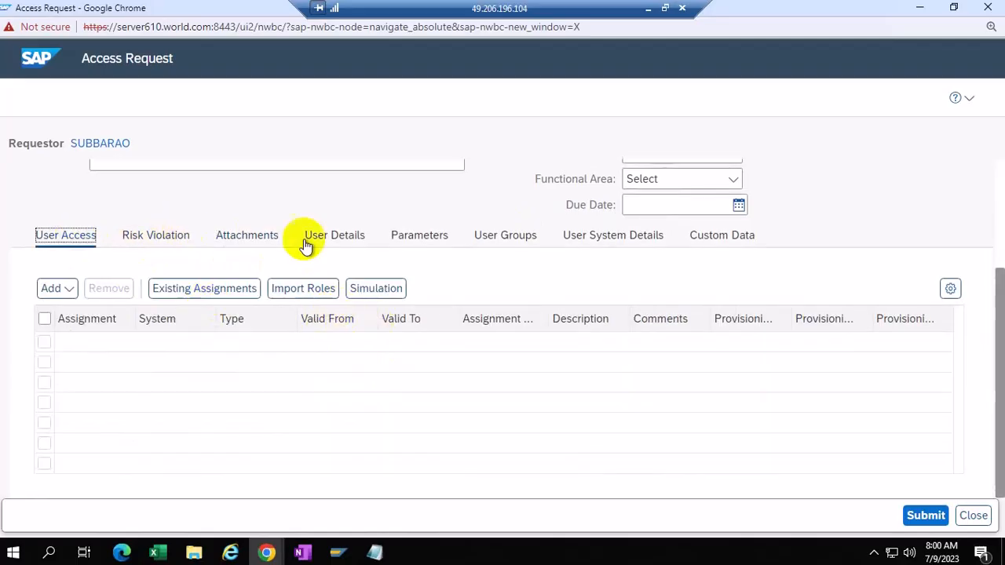
{"action": "left_click", "coordinate": [337, 243]}
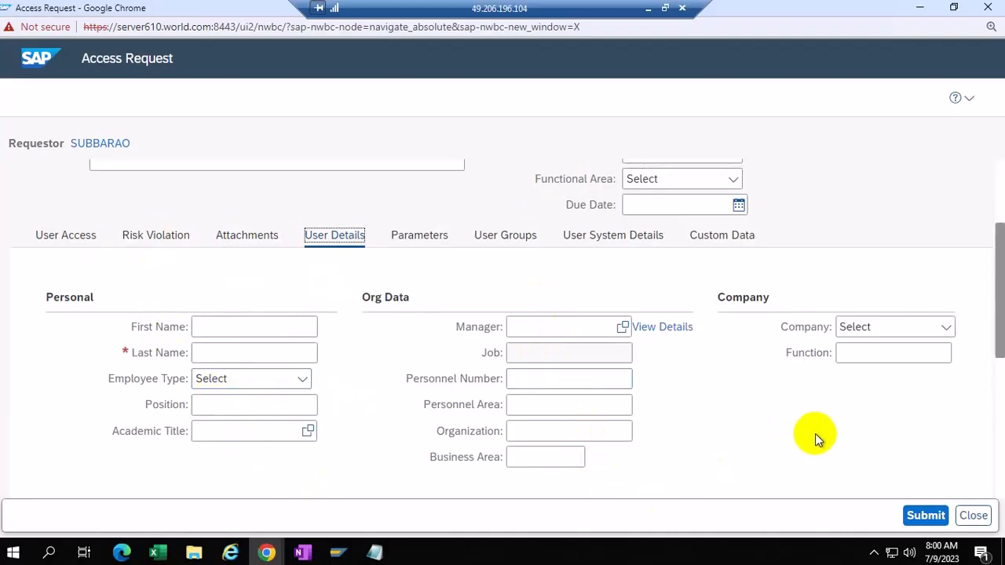
{"action": "left_click", "coordinate": [338, 553]}
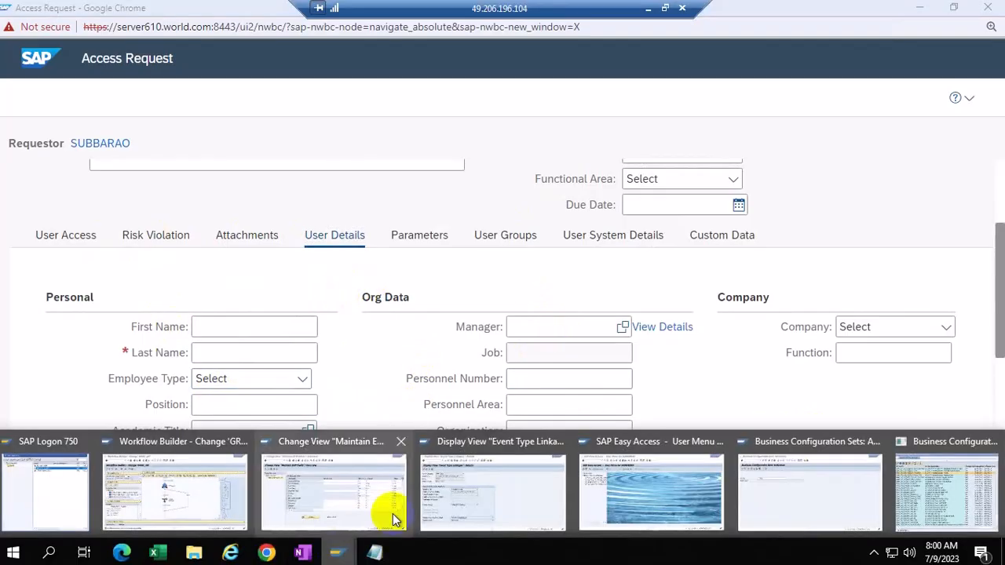
{"action": "left_click", "coordinate": [352, 487]}
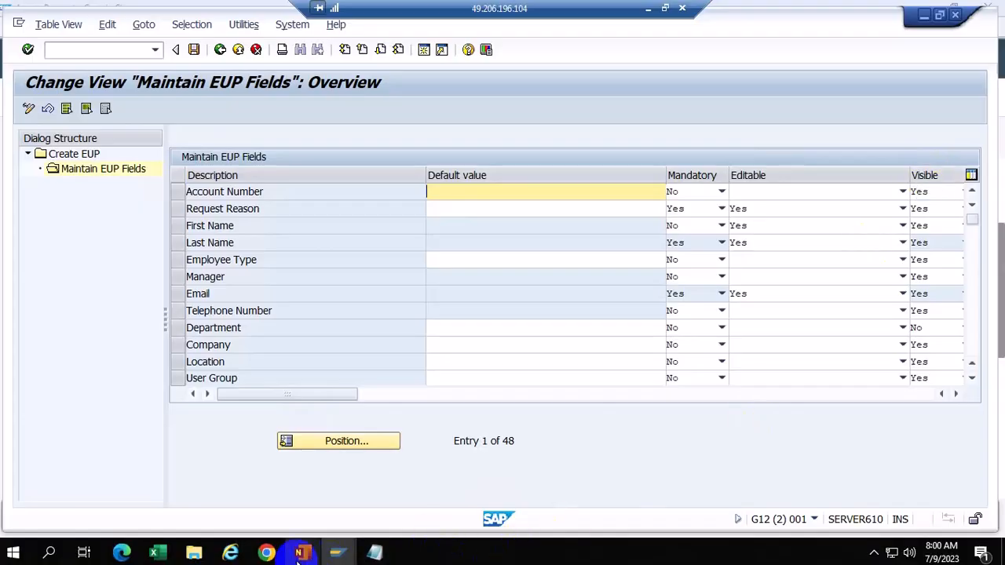
Step: Point out the Accounting Number field on the Access Request form, then compare with the EUP field list
{"action": "mouse_move", "coordinate": [267, 553]}
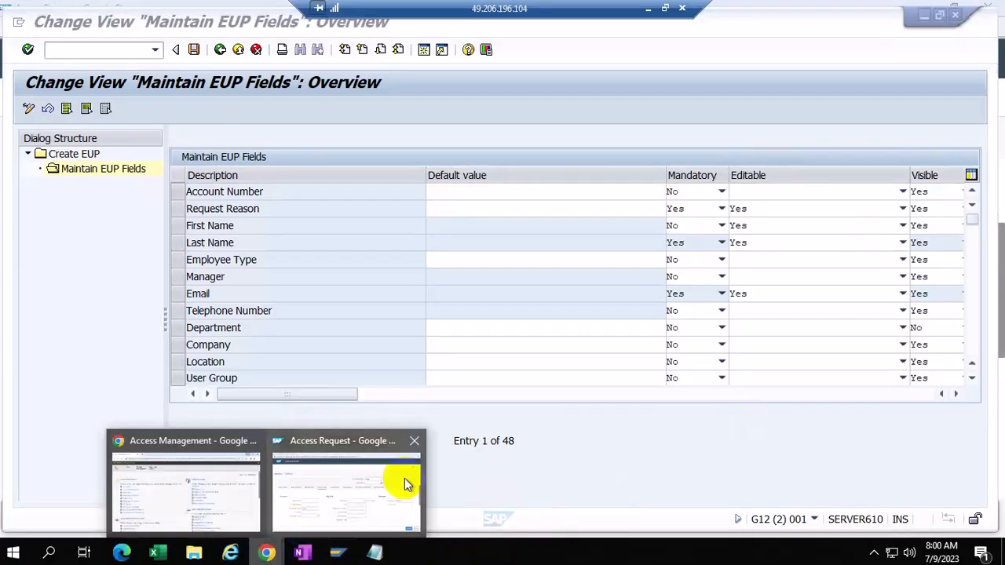
{"action": "left_click", "coordinate": [347, 489]}
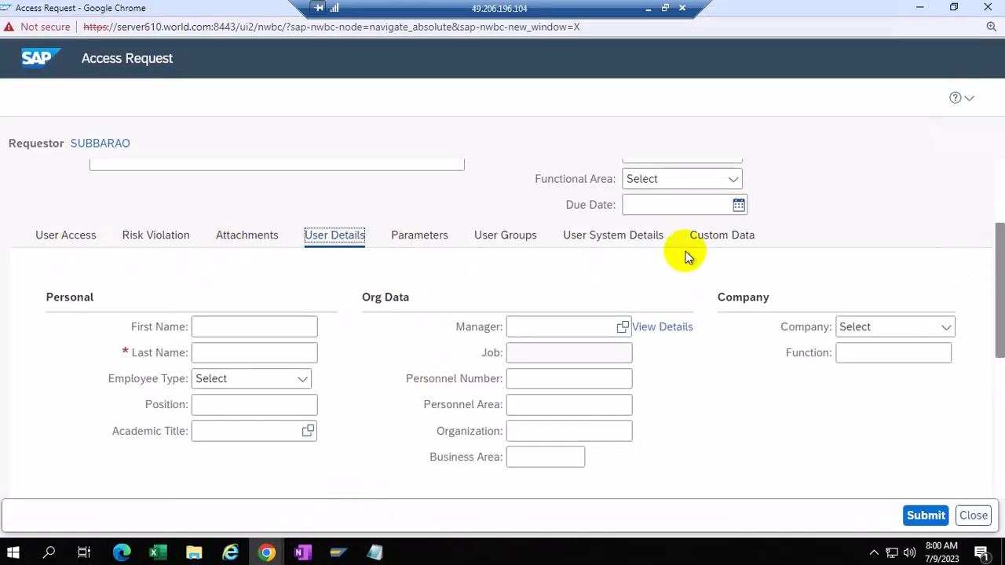
{"action": "scroll", "coordinate": [714, 330], "scroll_direction": "up", "scroll_amount": 2}
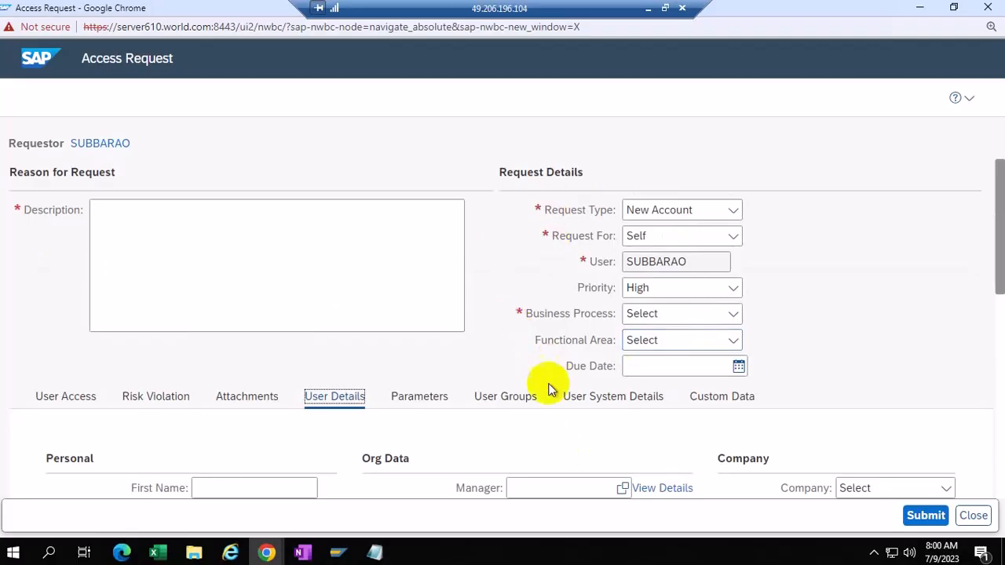
{"action": "scroll", "coordinate": [468, 452], "scroll_direction": "down", "scroll_amount": 4}
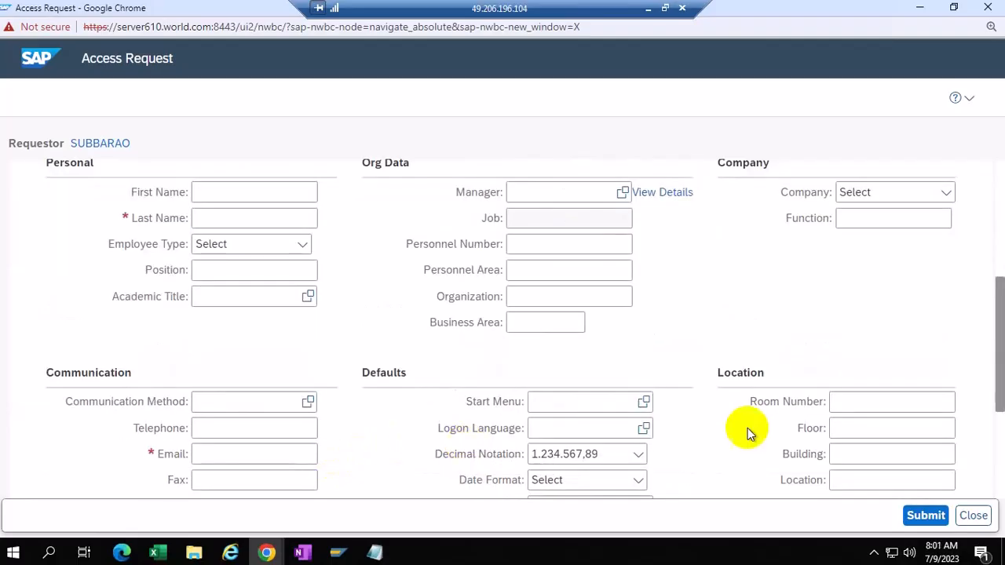
{"action": "scroll", "coordinate": [668, 438], "scroll_direction": "down", "scroll_amount": 1}
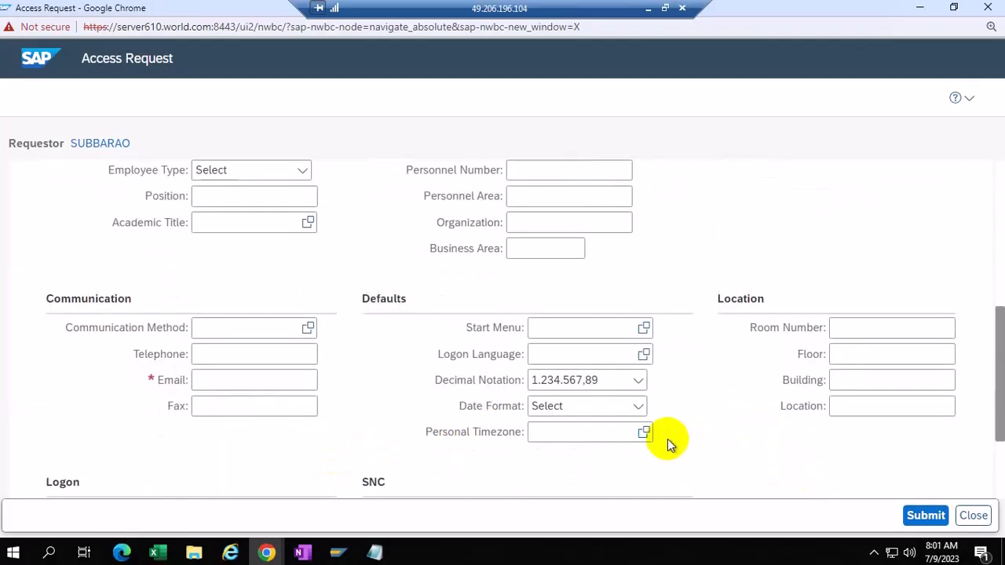
{"action": "scroll", "coordinate": [667, 439], "scroll_direction": "up", "scroll_amount": 1}
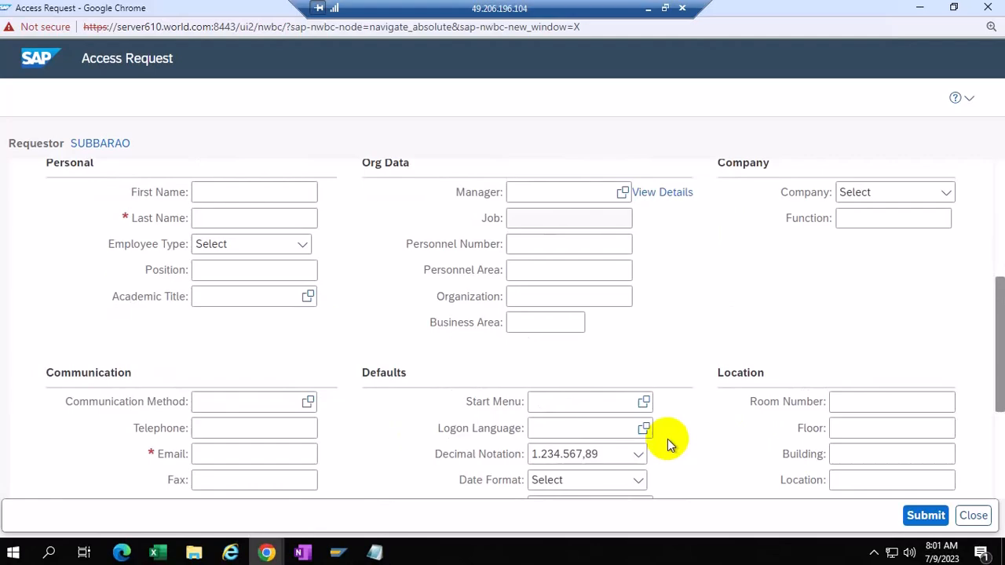
{"action": "scroll", "coordinate": [667, 439], "scroll_direction": "down", "scroll_amount": 1}
{"action": "scroll", "coordinate": [667, 439], "scroll_direction": "down", "scroll_amount": 2}
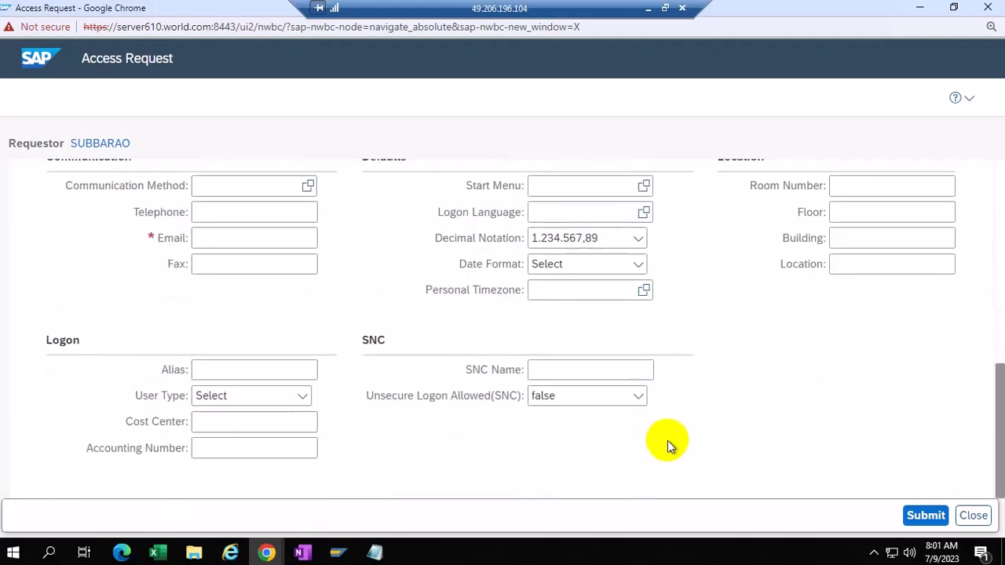
{"action": "left_click", "coordinate": [223, 448]}
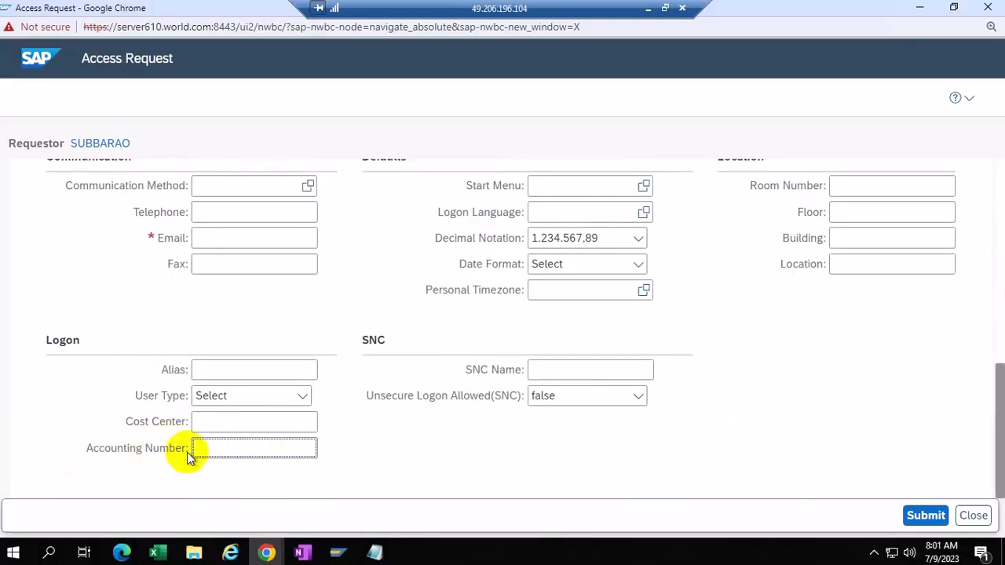
{"action": "mouse_move", "coordinate": [338, 551]}
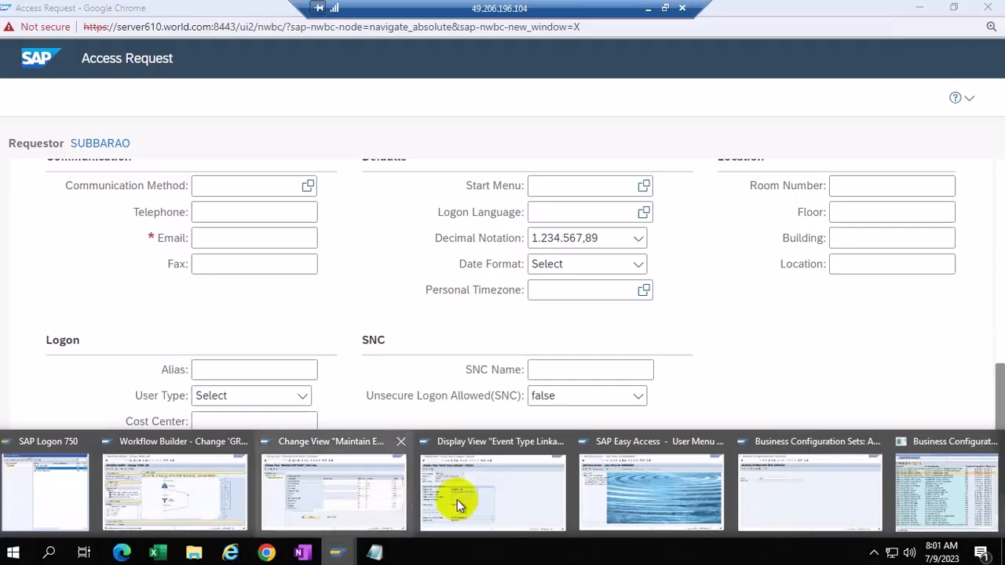
{"action": "left_click", "coordinate": [310, 485]}
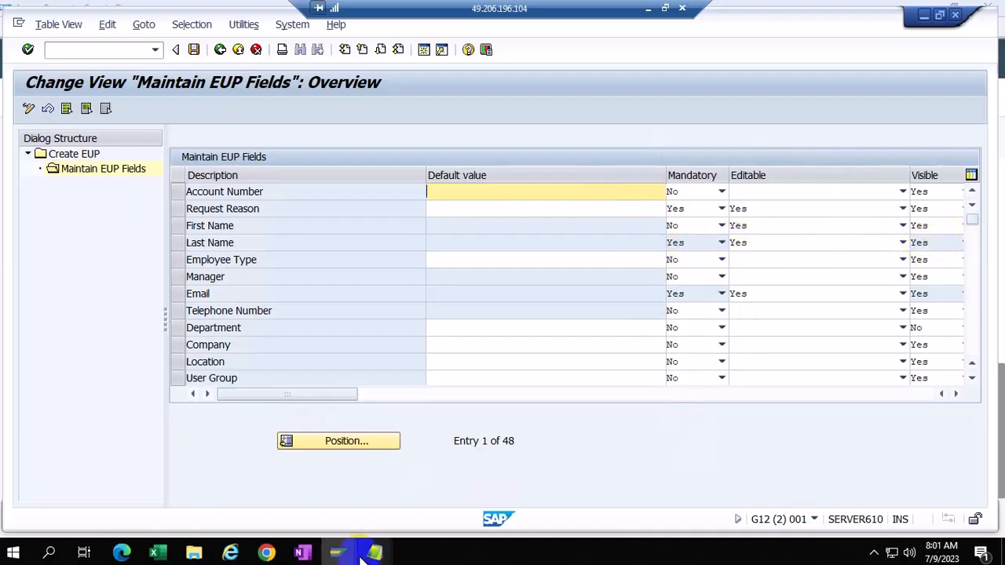
Step: Highlight the required Last Name field on the form, then bring Maintain EUP Fields forward
{"action": "mouse_move", "coordinate": [267, 552]}
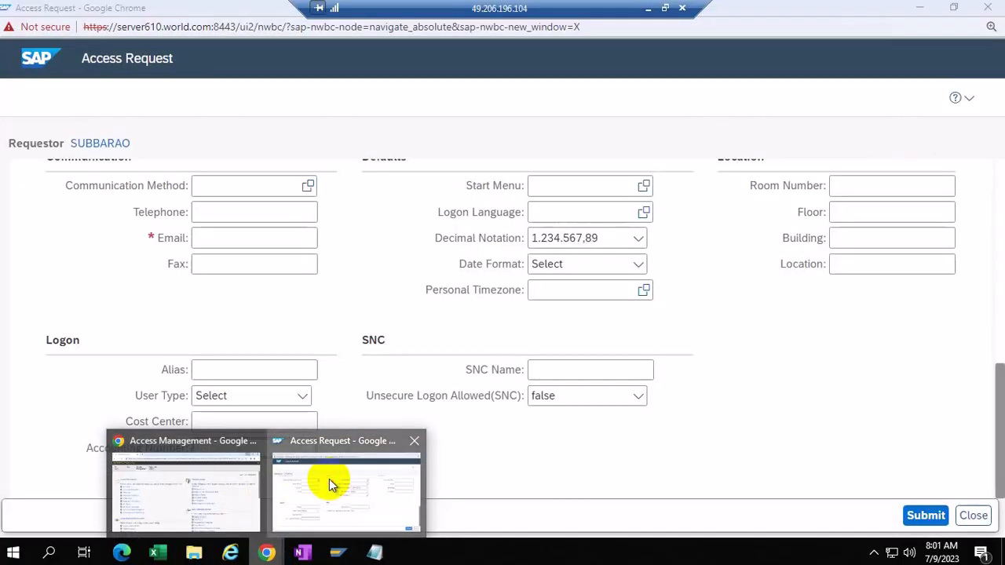
{"action": "left_click", "coordinate": [329, 482]}
{"action": "scroll", "coordinate": [295, 347], "scroll_direction": "up", "scroll_amount": 4}
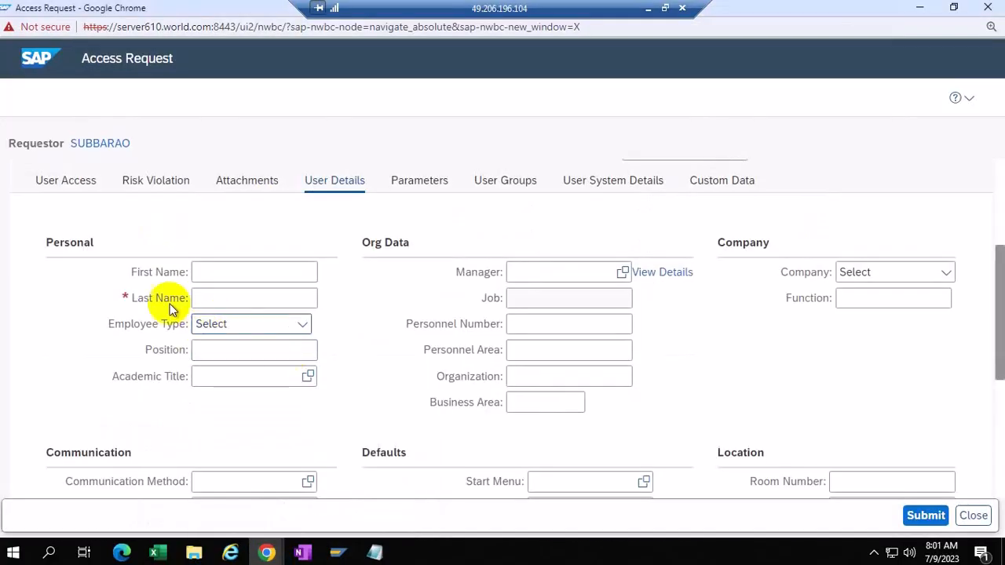
{"action": "left_click", "coordinate": [290, 303]}
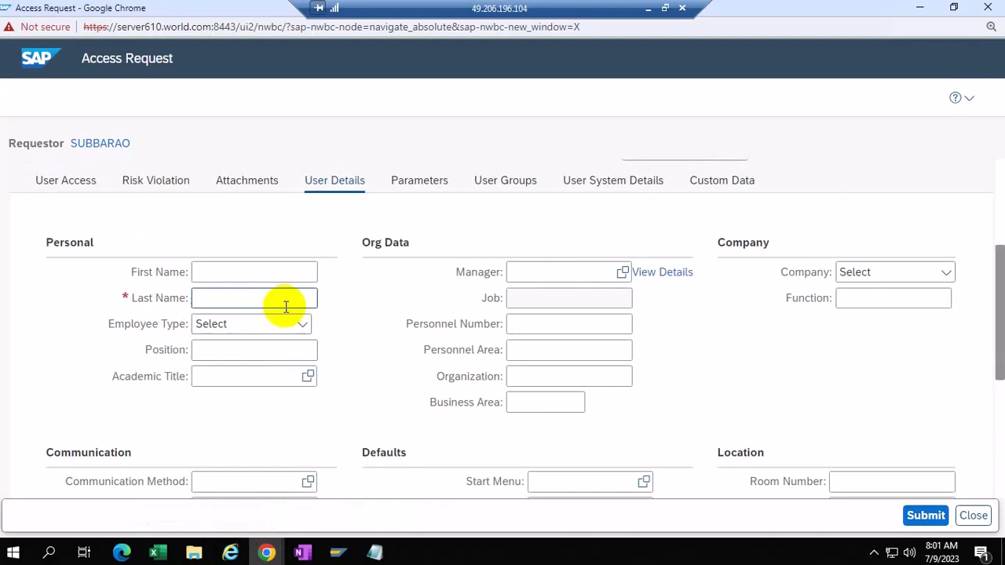
{"action": "left_click", "coordinate": [338, 554]}
{"action": "left_click", "coordinate": [323, 469]}
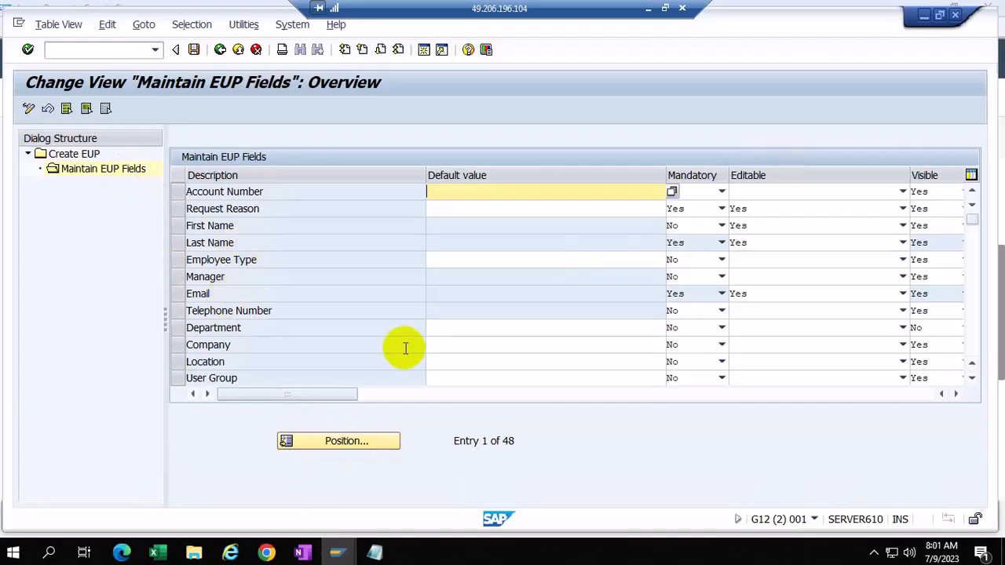
Step: Set the Priority EUP field to Mandatory Yes and Editable Yes, dismissing the licence warning
{"action": "scroll", "coordinate": [405, 347], "scroll_direction": "down", "scroll_amount": 4}
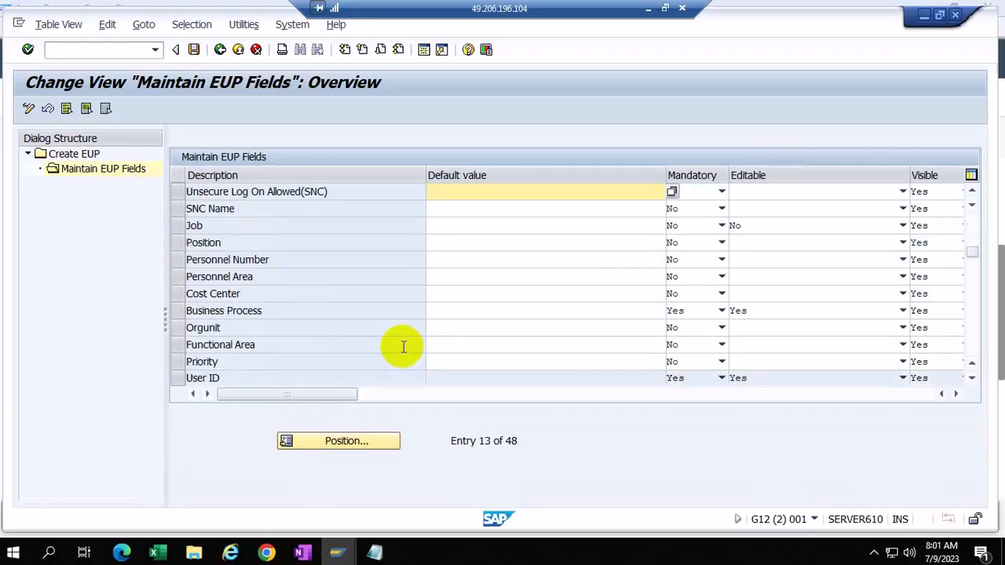
{"action": "scroll", "coordinate": [401, 347], "scroll_direction": "down", "scroll_amount": 4}
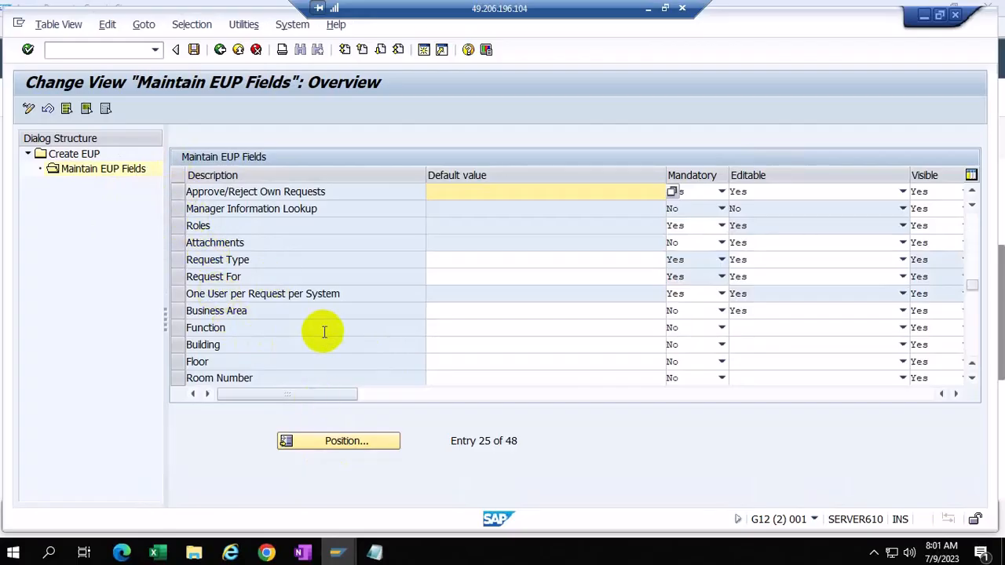
{"action": "scroll", "coordinate": [325, 293], "scroll_direction": "down", "scroll_amount": 2}
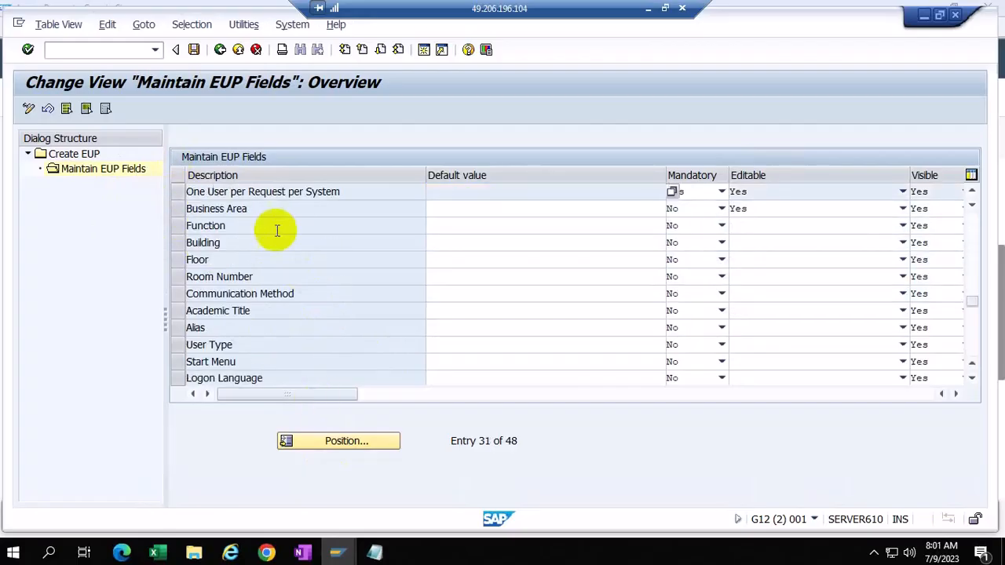
{"action": "scroll", "coordinate": [279, 241], "scroll_direction": "down", "scroll_amount": 3}
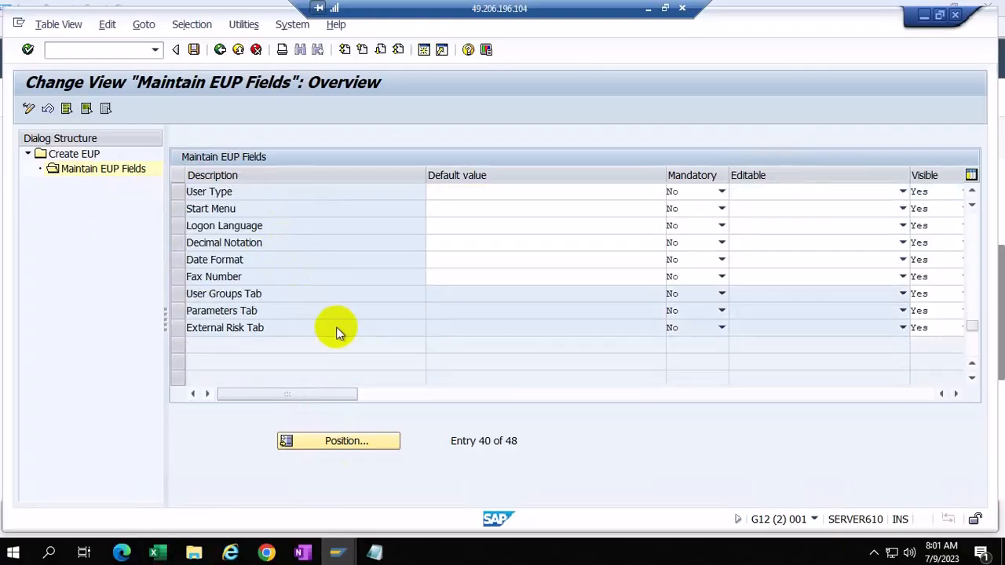
{"action": "scroll", "coordinate": [336, 330], "scroll_direction": "up", "scroll_amount": 1}
{"action": "scroll", "coordinate": [336, 328], "scroll_direction": "up", "scroll_amount": 2}
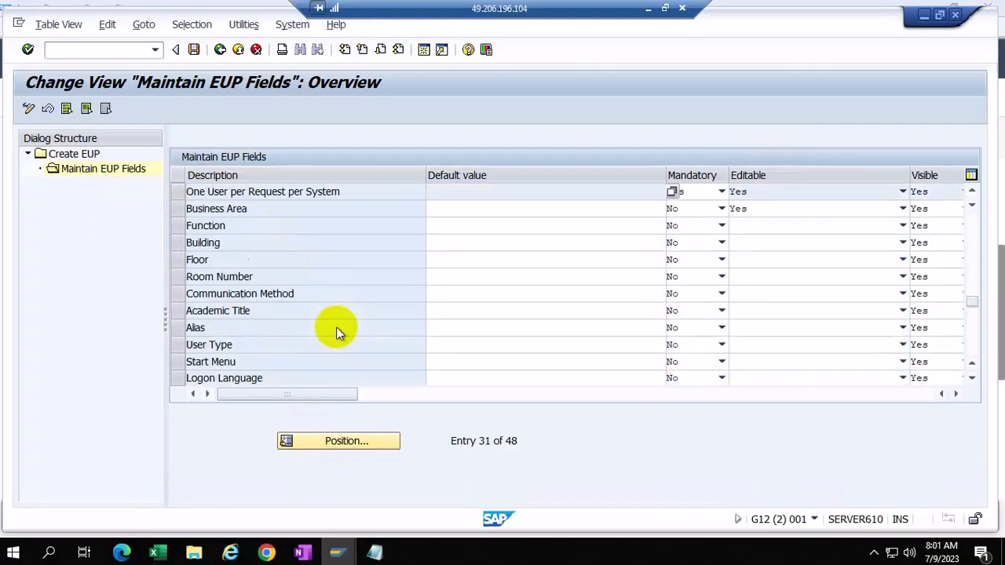
{"action": "scroll", "coordinate": [336, 330], "scroll_direction": "up", "scroll_amount": 3}
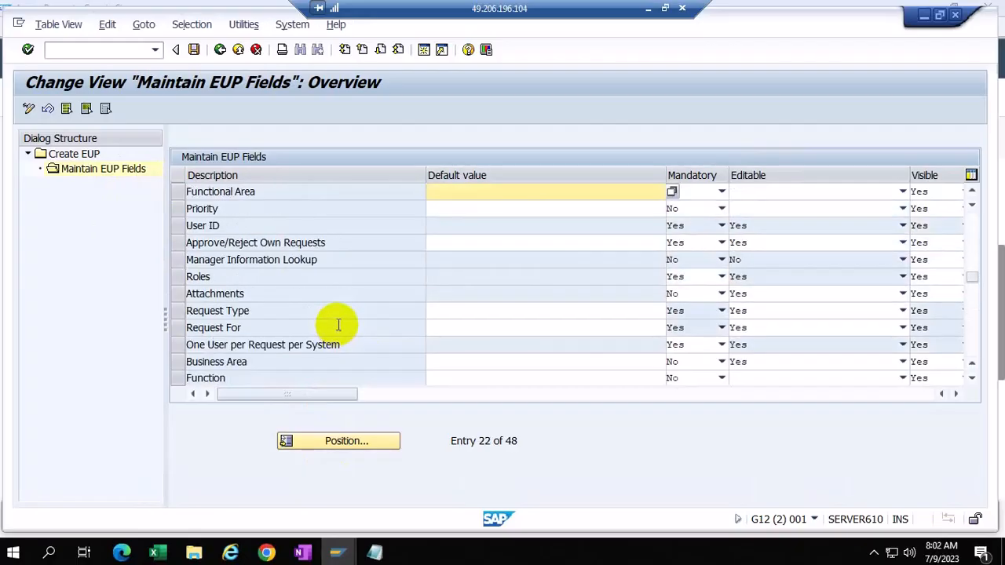
{"action": "left_click", "coordinate": [178, 208]}
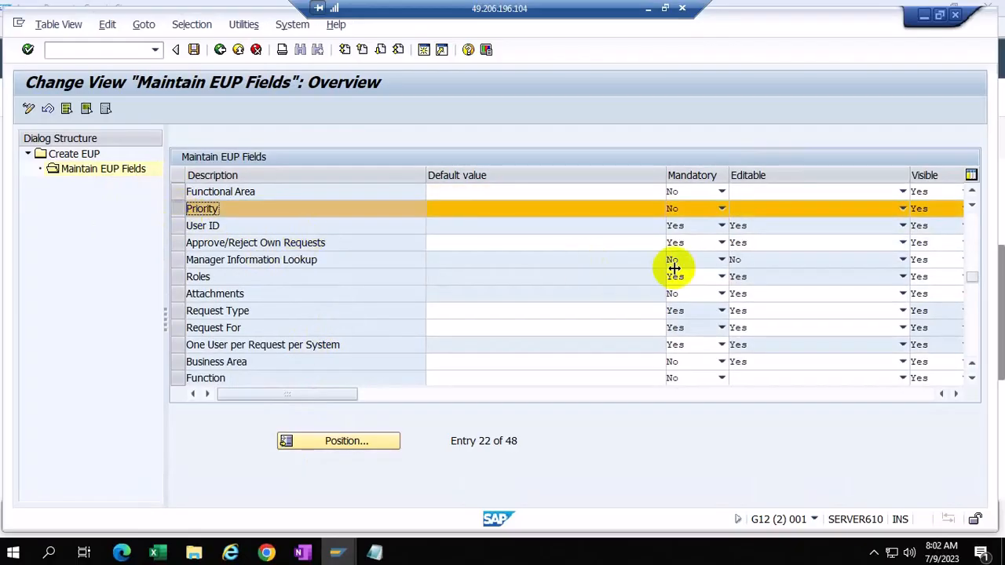
{"action": "left_click", "coordinate": [720, 213]}
{"action": "left_click", "coordinate": [672, 224]}
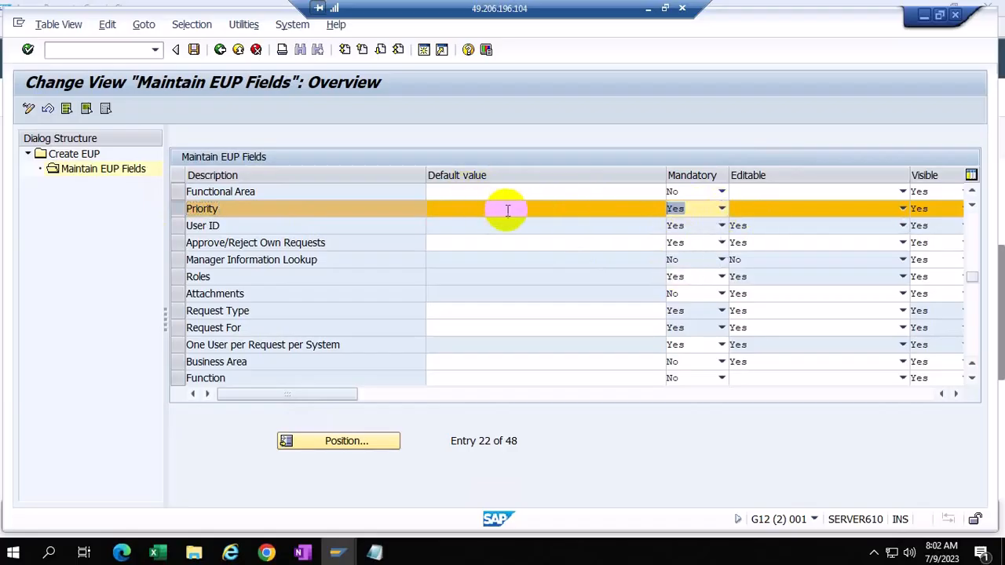
{"action": "left_click", "coordinate": [791, 210]}
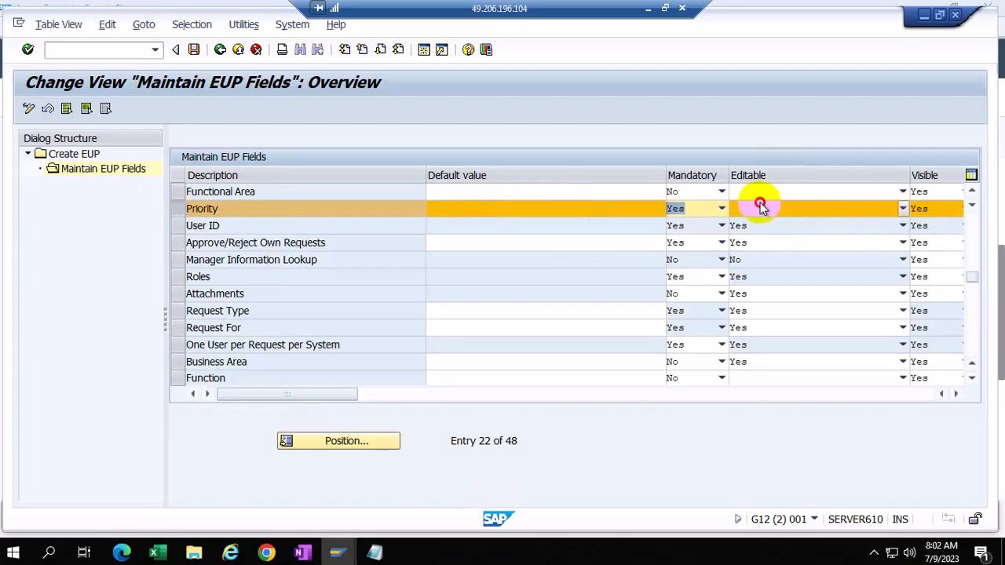
{"action": "left_click", "coordinate": [760, 205]}
{"action": "left_click", "coordinate": [740, 238]}
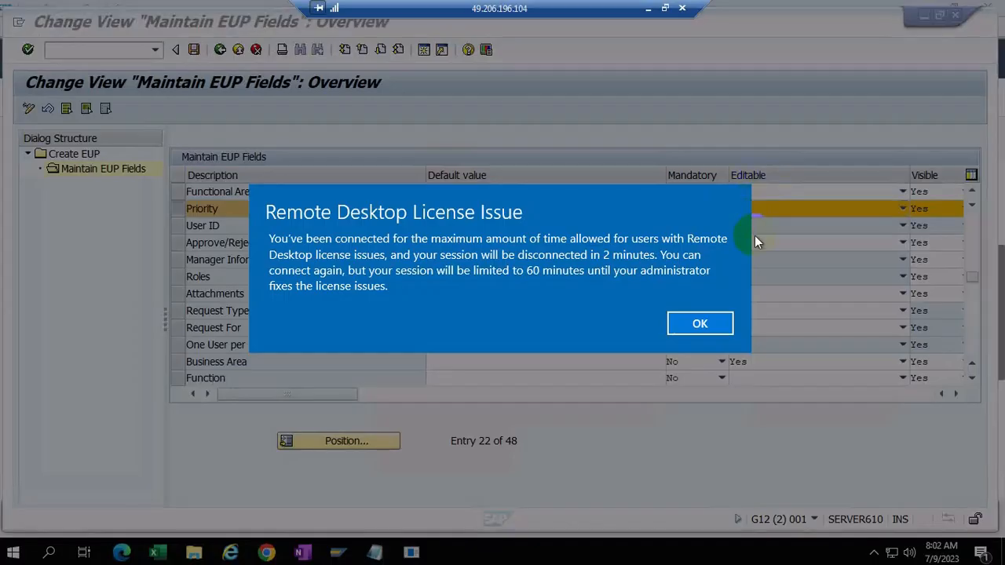
{"action": "left_click", "coordinate": [701, 323]}
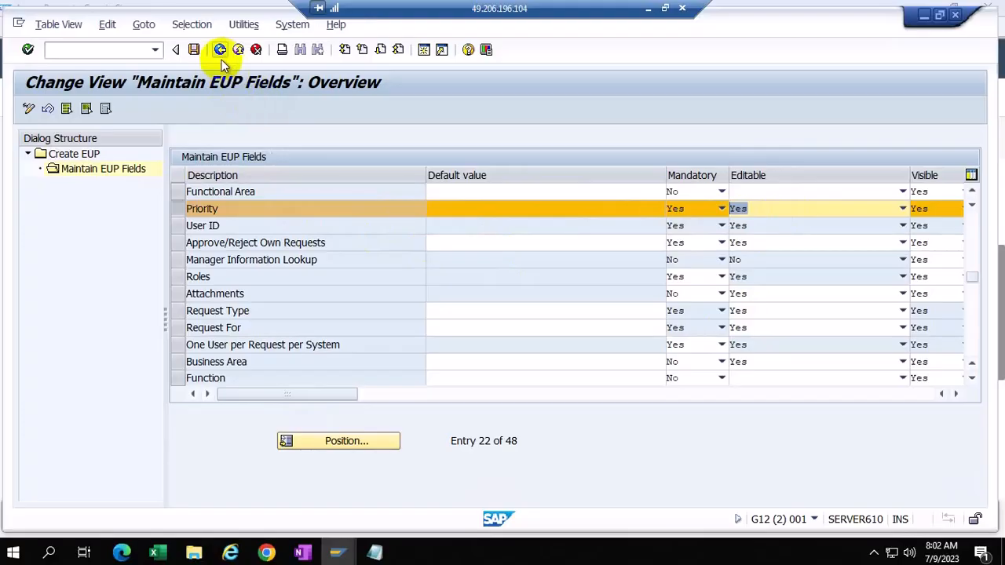
Step: Select the GRAC_ACCESS_REQUEST_EUP BC set, then return to the Maintain EUP Fields table
{"action": "mouse_move", "coordinate": [336, 552]}
{"action": "left_click", "coordinate": [784, 489]}
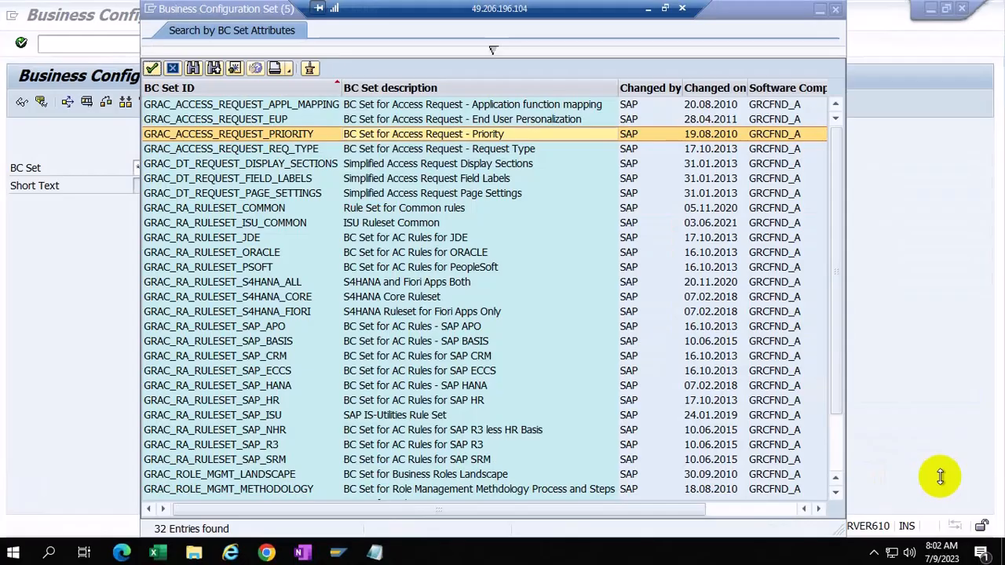
{"action": "left_click", "coordinate": [271, 120]}
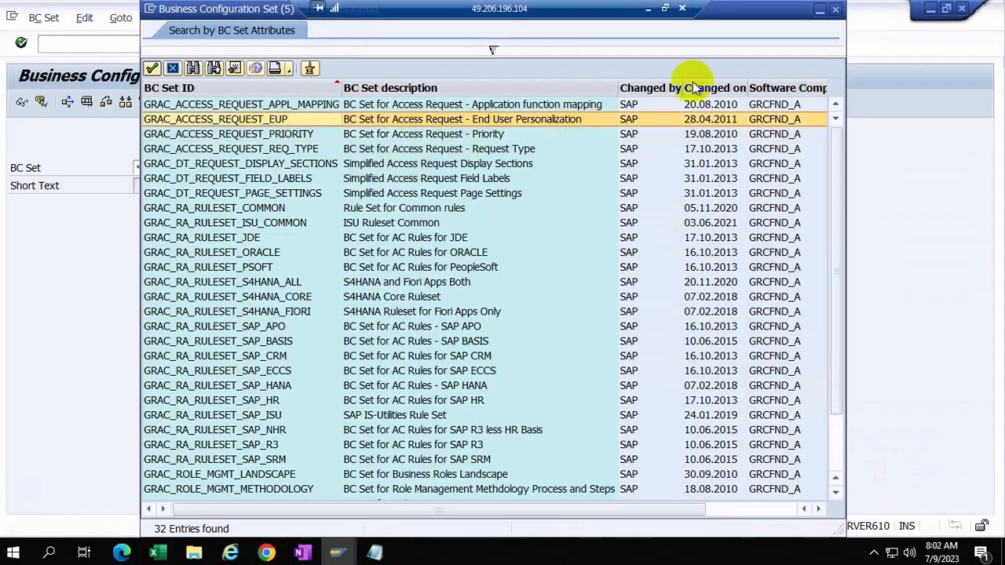
{"action": "mouse_move", "coordinate": [336, 553]}
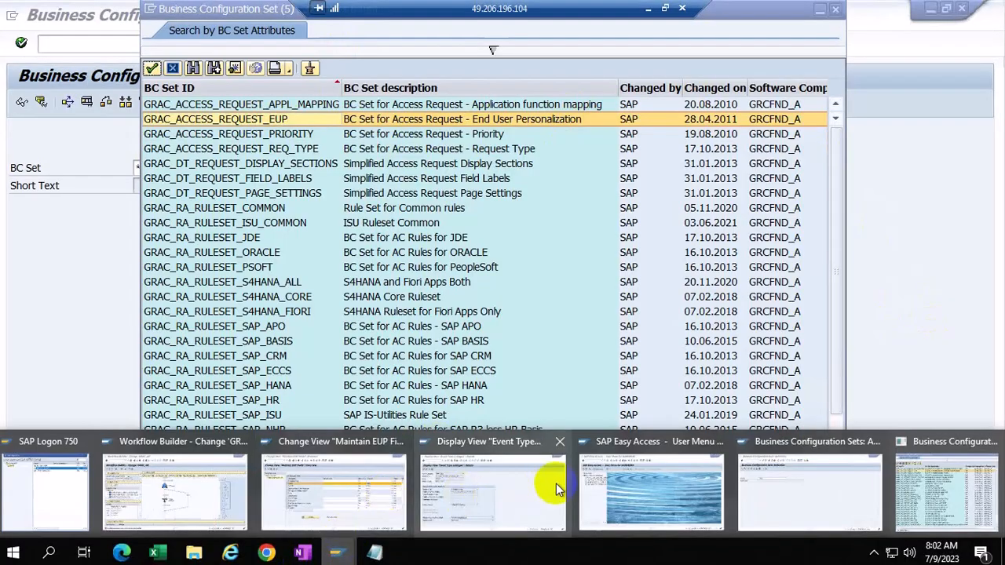
{"action": "left_click", "coordinate": [368, 480]}
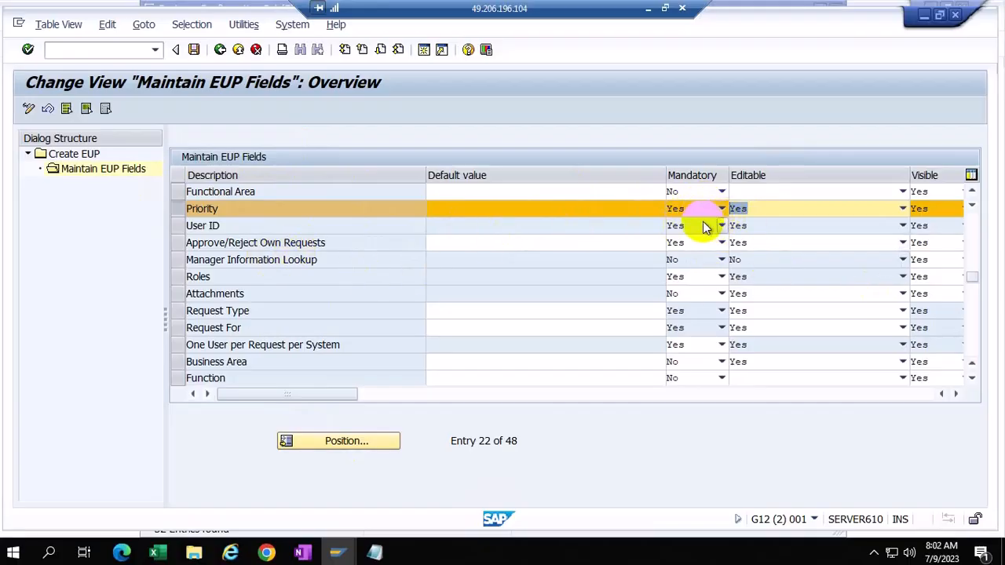
{"action": "left_click", "coordinate": [219, 50]}
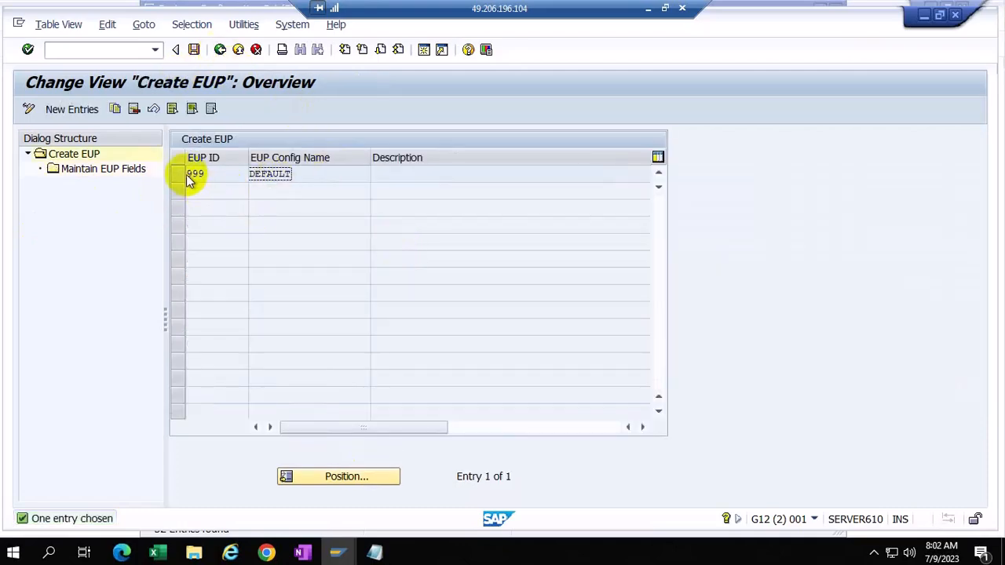
{"action": "left_click", "coordinate": [178, 173]}
{"action": "left_click", "coordinate": [313, 177]}
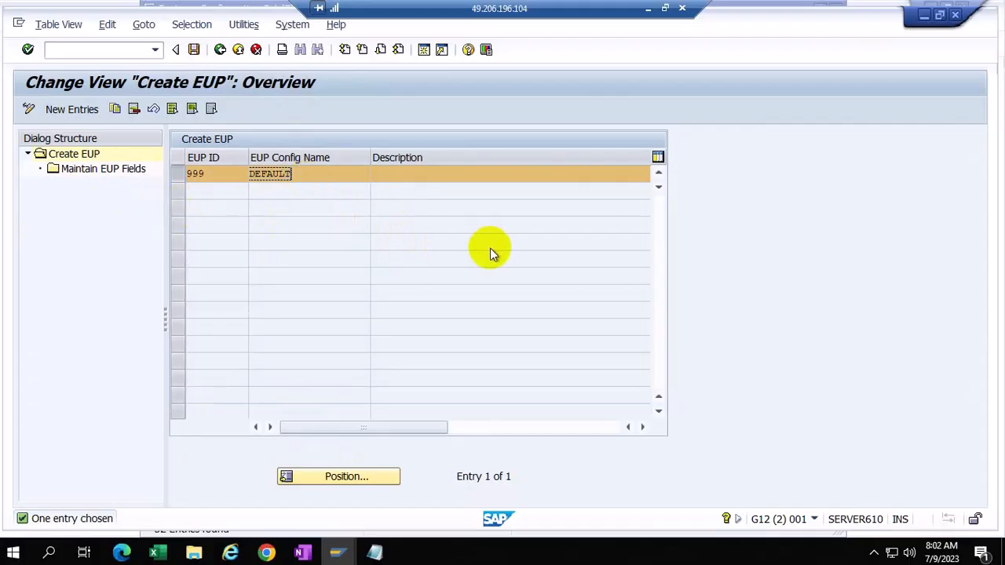
{"action": "double_click", "coordinate": [112, 171]}
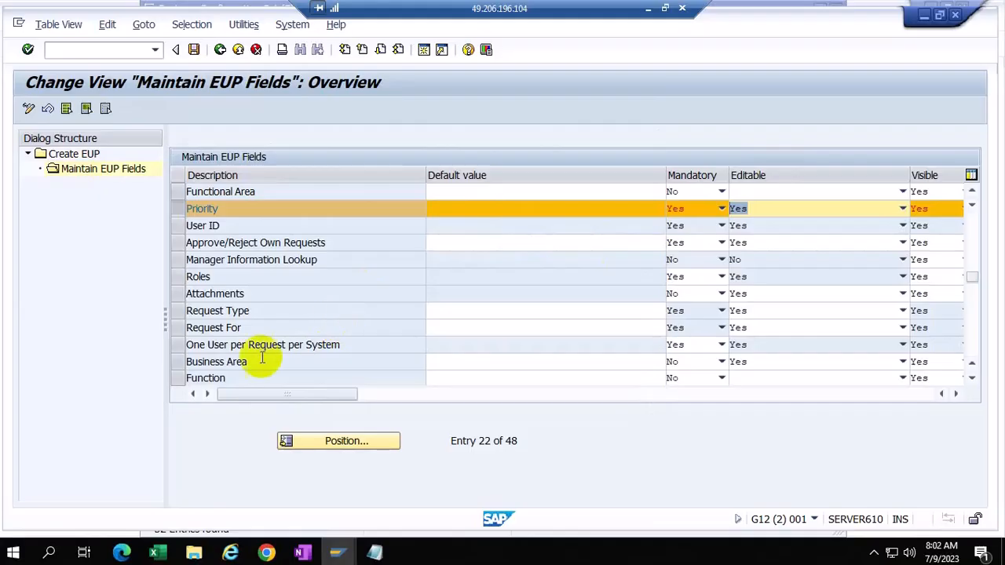
{"action": "left_click", "coordinate": [175, 352]}
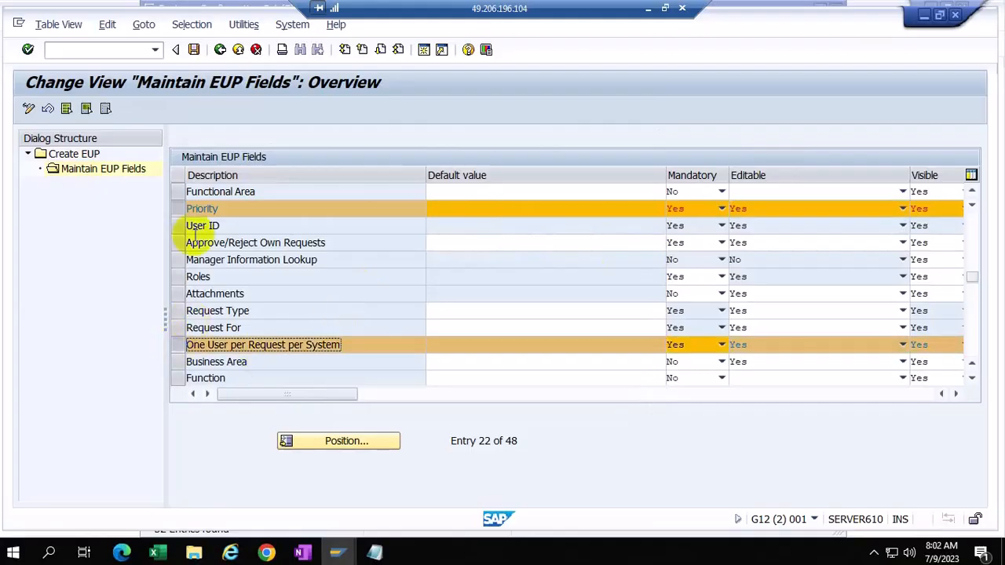
{"action": "left_click", "coordinate": [178, 207]}
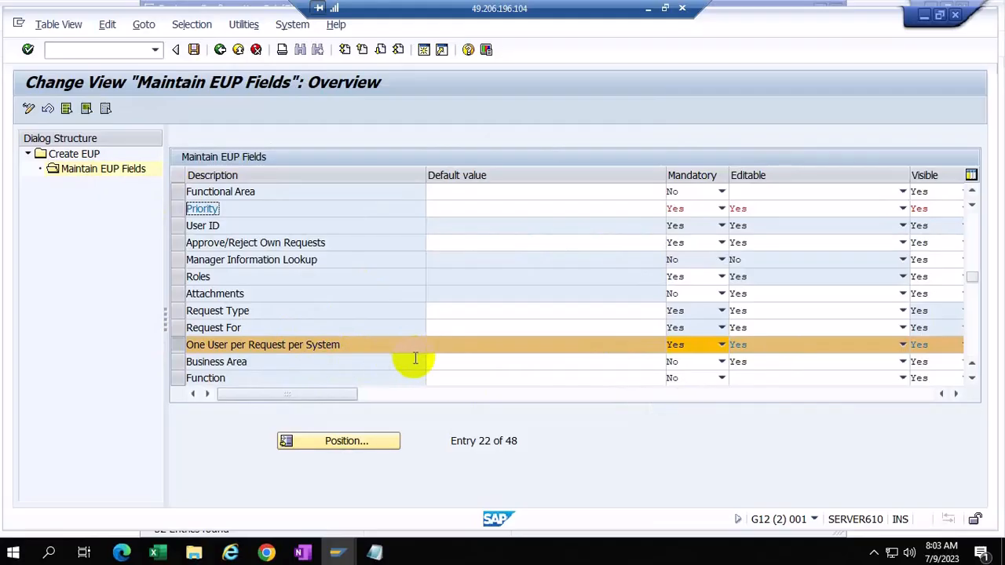
{"action": "left_click", "coordinate": [178, 244]}
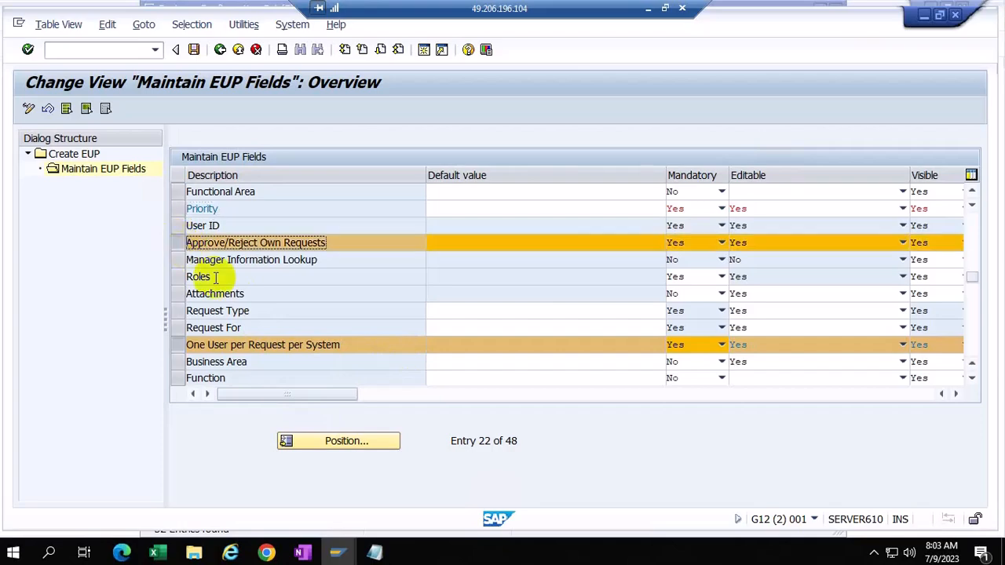
{"action": "left_click", "coordinate": [179, 346]}
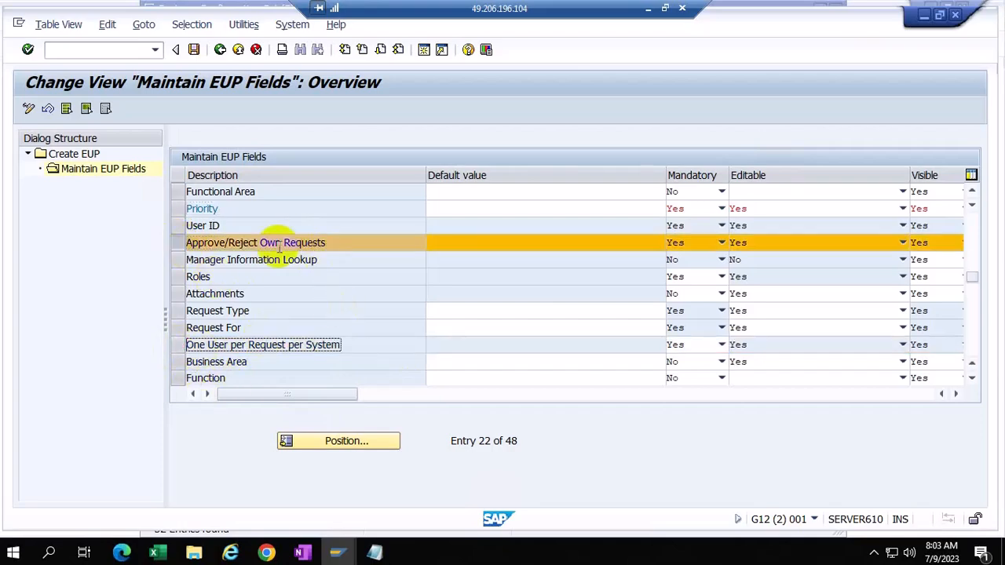
{"action": "left_click", "coordinate": [799, 248]}
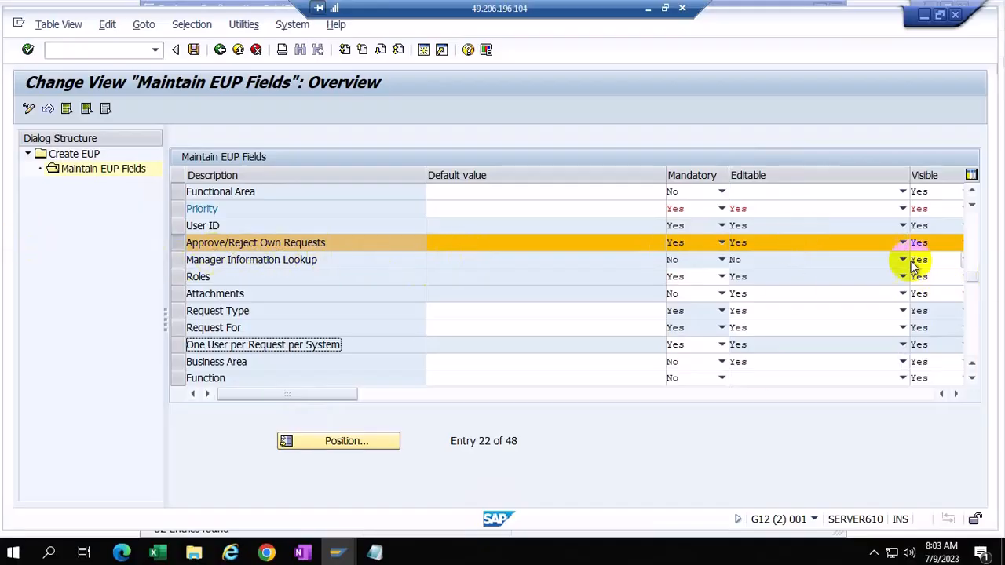
{"action": "left_click", "coordinate": [181, 243]}
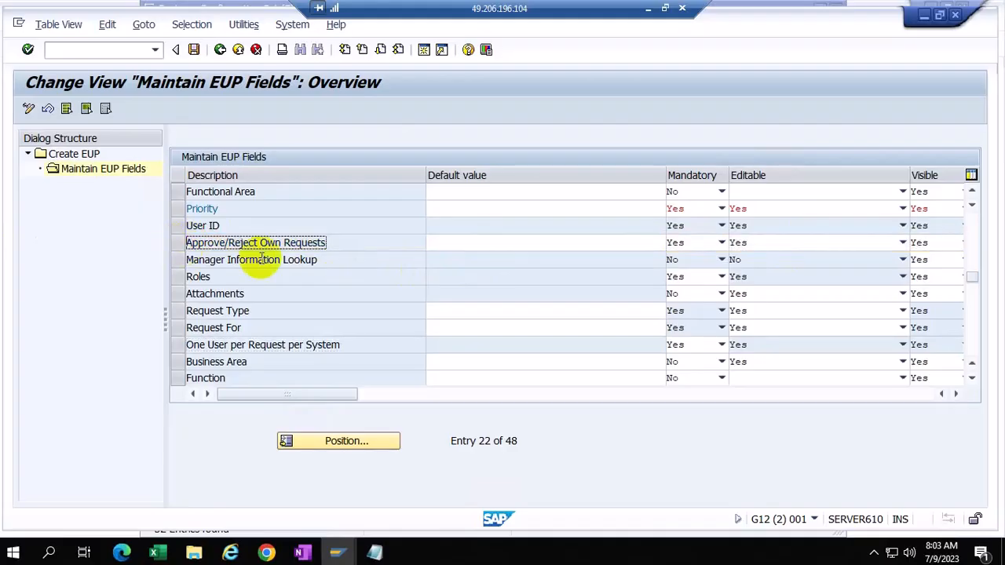
{"action": "left_click", "coordinate": [180, 245]}
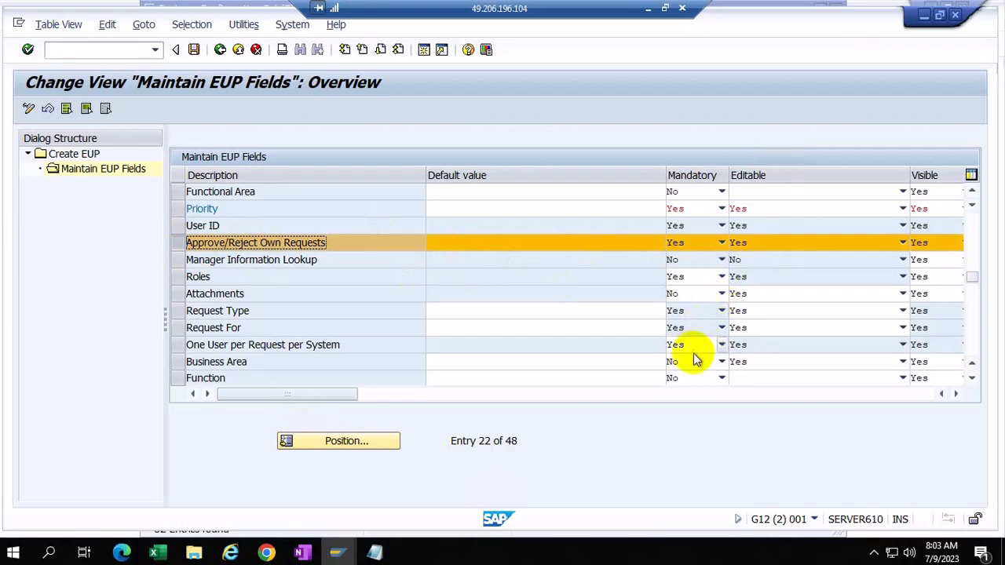
Step: Scroll the EUP fields from Position to Fax Number, checking Approve/Reject Own Requests' default value
{"action": "scroll", "coordinate": [686, 354], "scroll_direction": "down", "scroll_amount": 4}
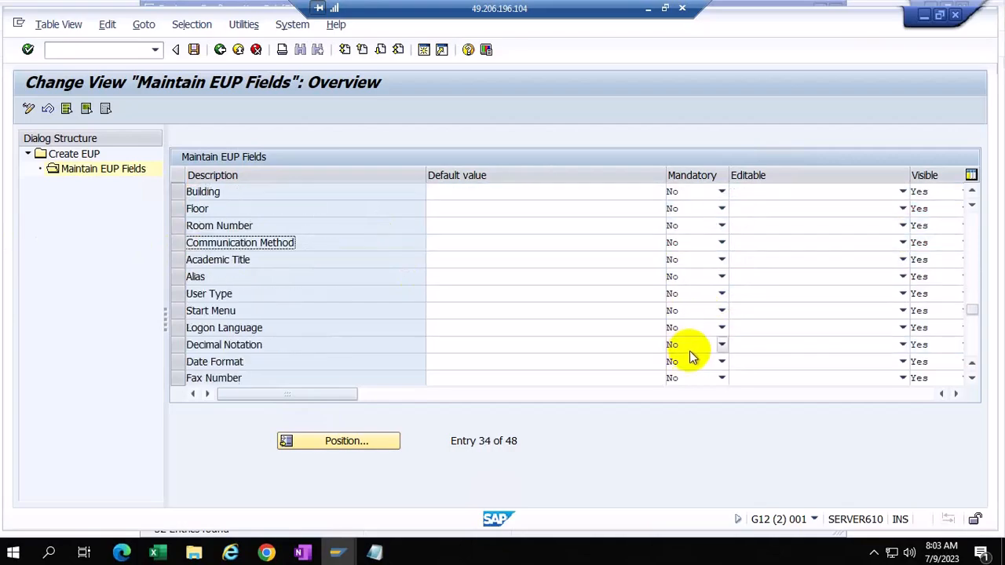
{"action": "scroll", "coordinate": [690, 350], "scroll_direction": "down", "scroll_amount": 4}
{"action": "scroll", "coordinate": [694, 347], "scroll_direction": "up", "scroll_amount": 4}
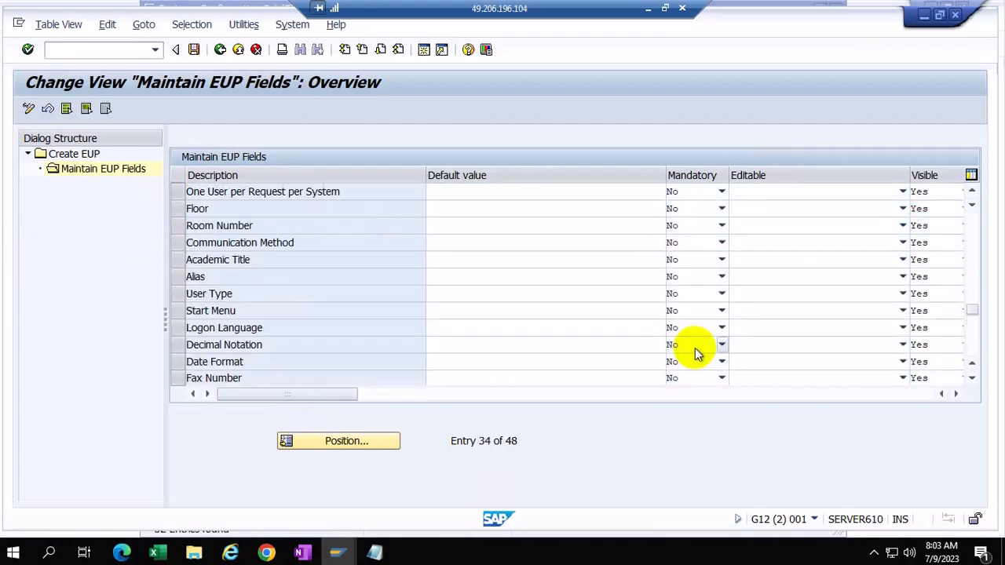
{"action": "scroll", "coordinate": [696, 347], "scroll_direction": "up", "scroll_amount": 3}
{"action": "scroll", "coordinate": [628, 325], "scroll_direction": "up", "scroll_amount": 3}
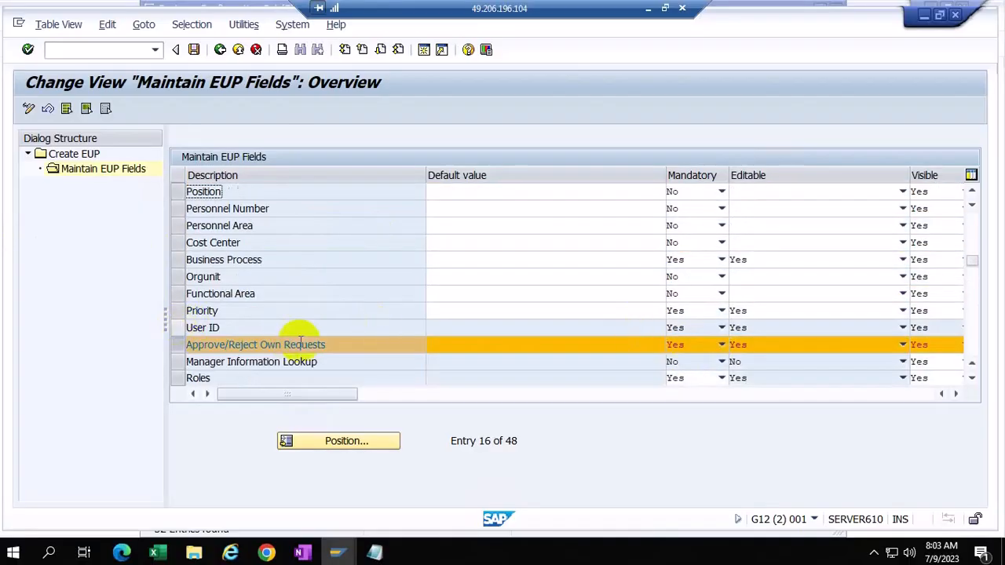
{"action": "left_click", "coordinate": [462, 344]}
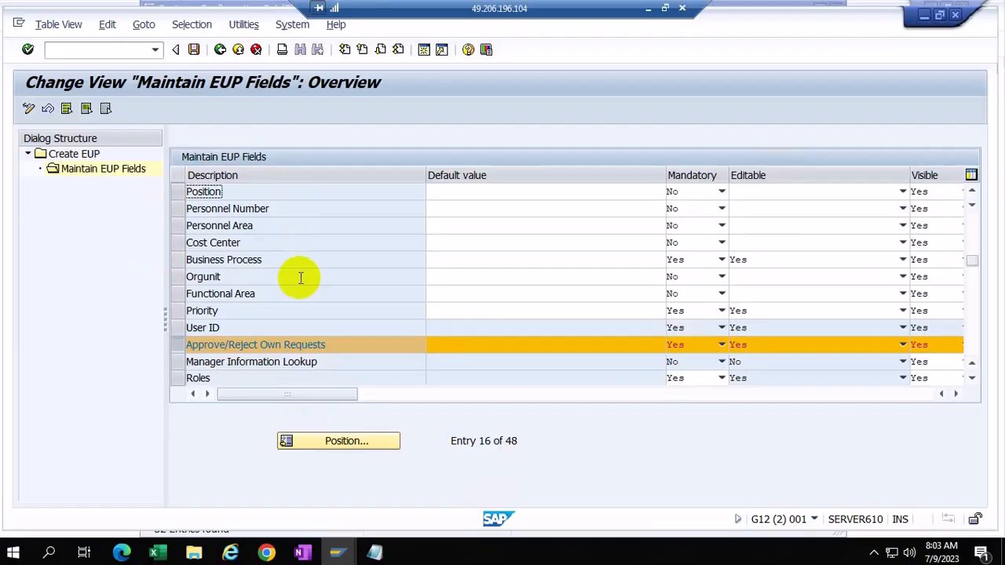
{"action": "scroll", "coordinate": [301, 267], "scroll_direction": "down", "scroll_amount": 1}
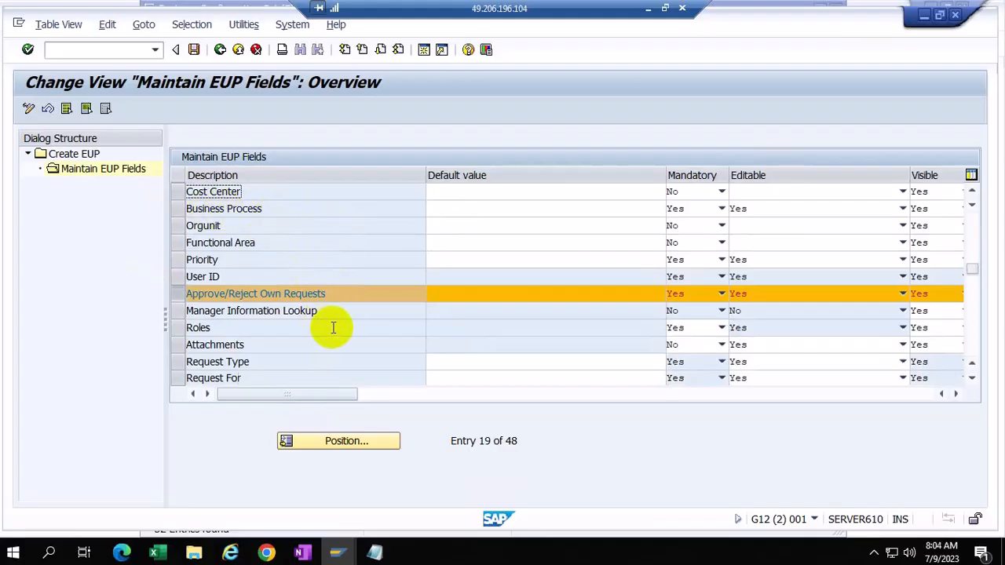
{"action": "scroll", "coordinate": [333, 328], "scroll_direction": "down", "scroll_amount": 5}
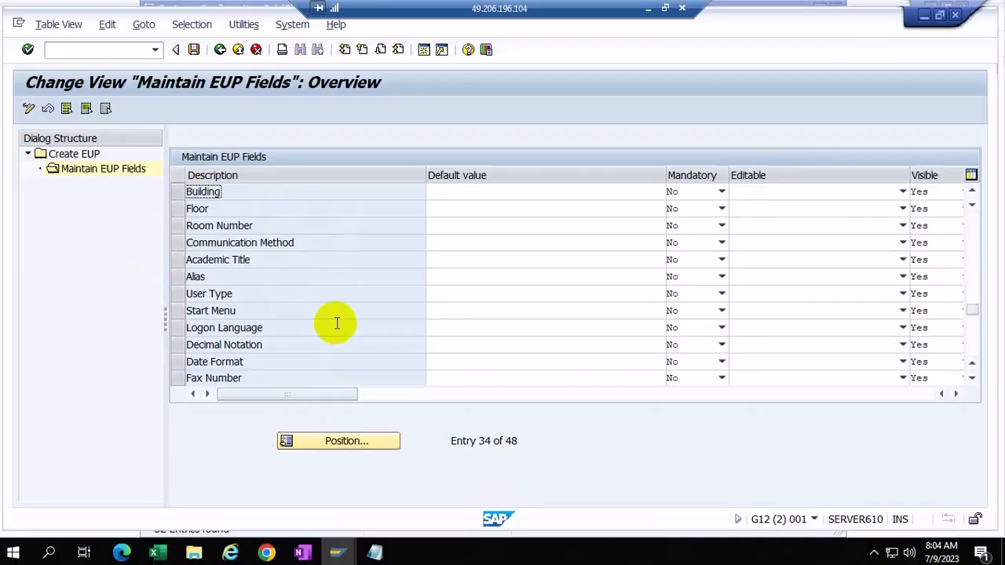
{"action": "scroll", "coordinate": [331, 321], "scroll_direction": "up", "scroll_amount": 4}
{"action": "scroll", "coordinate": [331, 321], "scroll_direction": "up", "scroll_amount": 2}
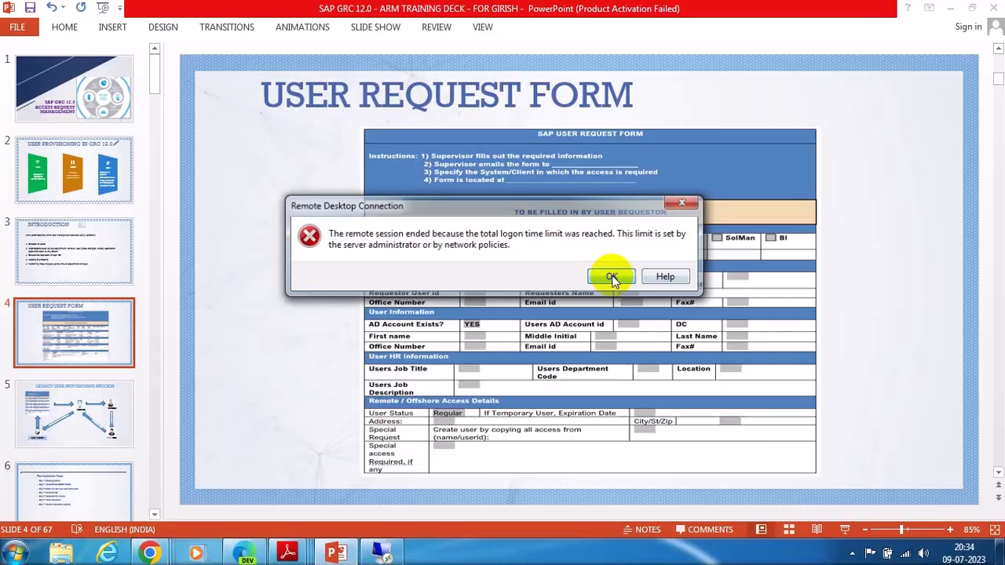
Step: Dismiss the session-ended error and reconnect Remote Desktop with the account password, accepting the certificate
{"action": "left_click", "coordinate": [611, 276]}
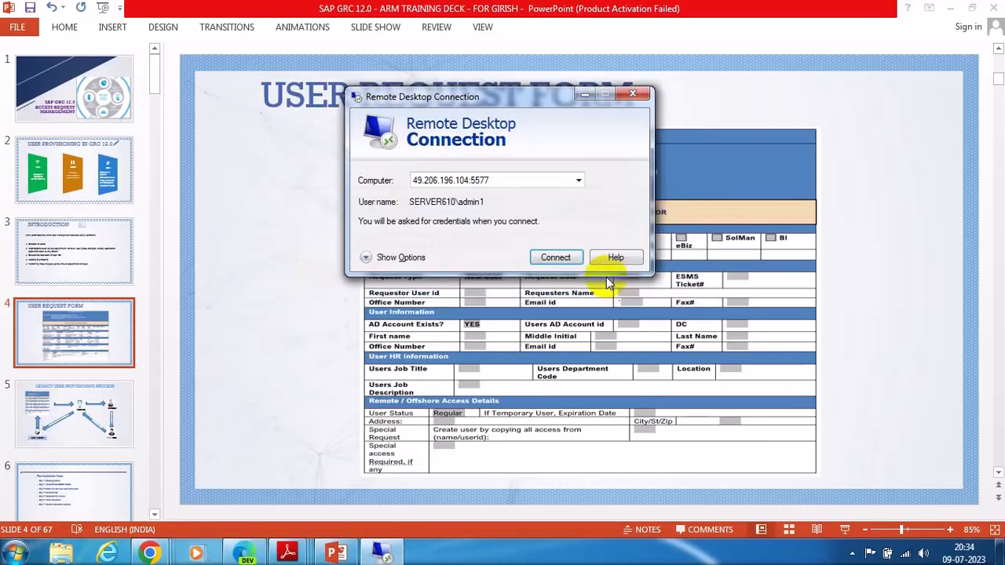
{"action": "left_click", "coordinate": [555, 257]}
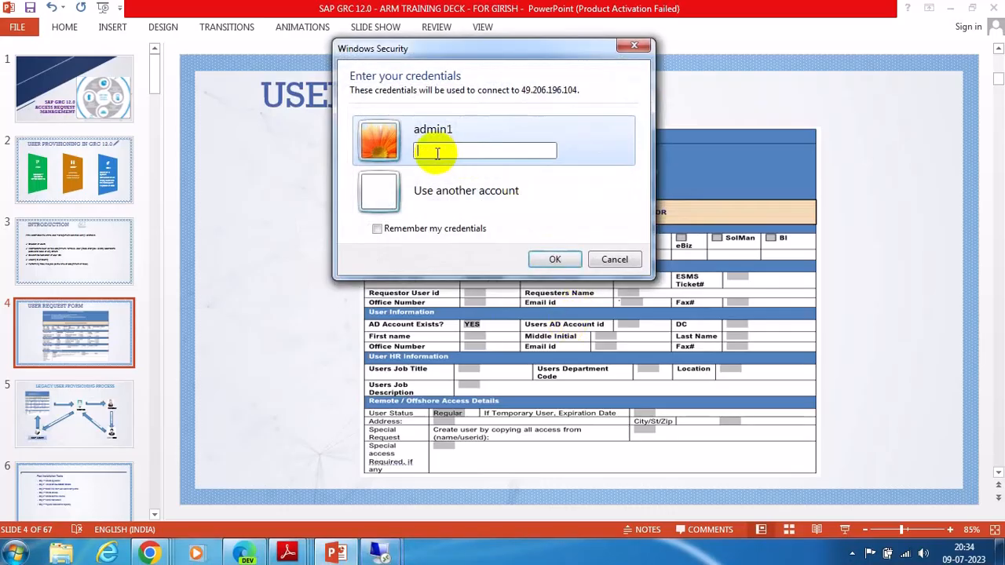
{"action": "type", "text": "************"}
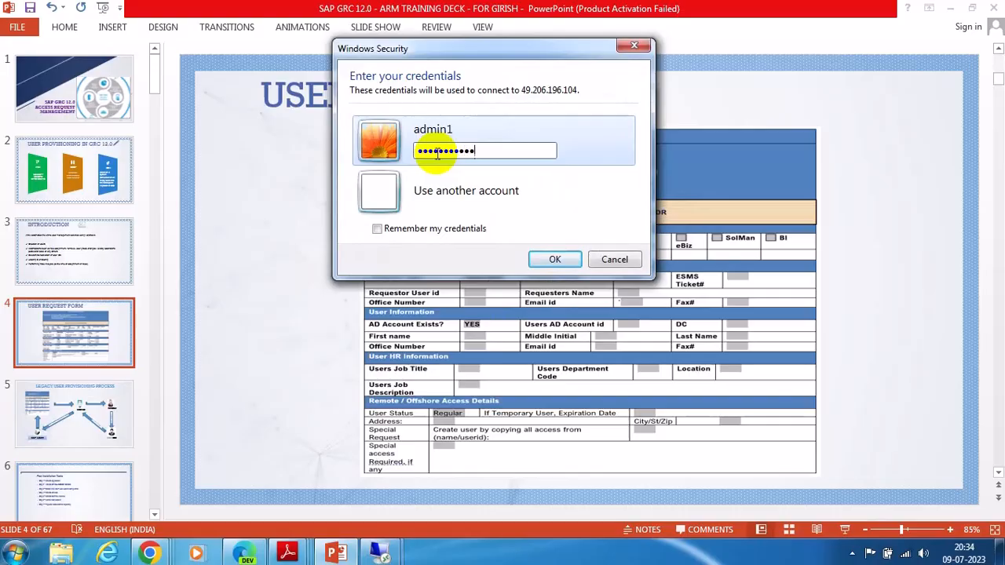
{"action": "key", "text": "Return"}
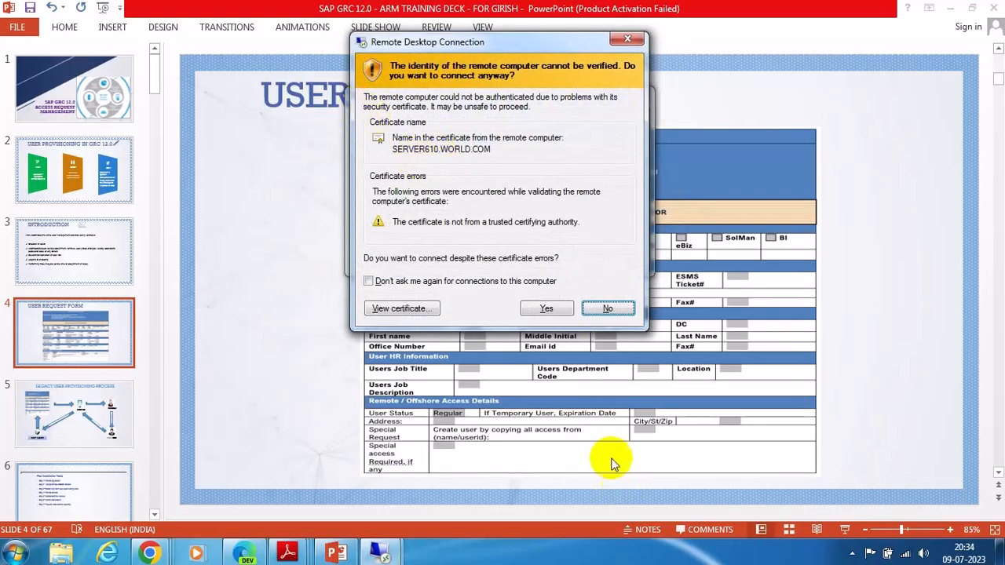
{"action": "left_click", "coordinate": [547, 309]}
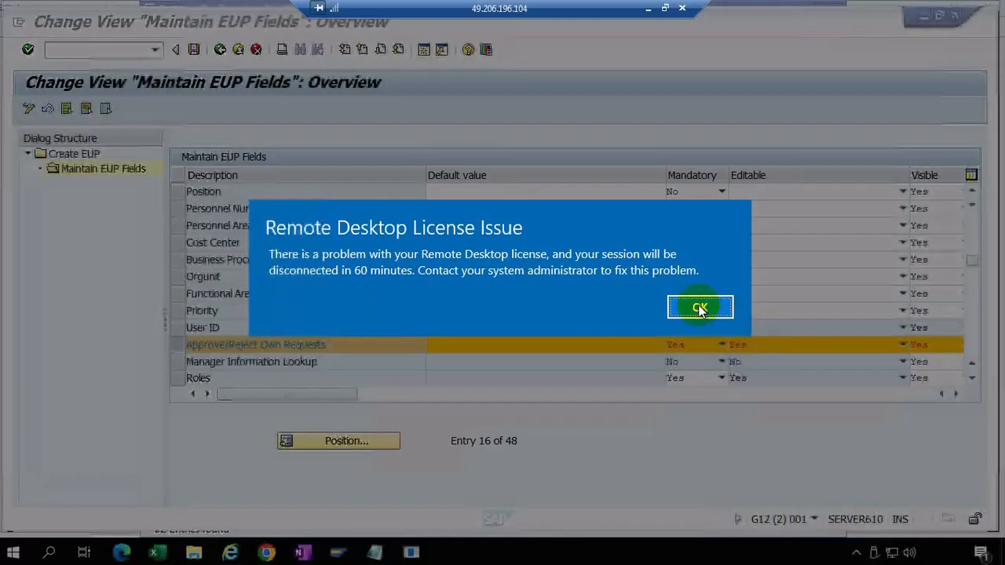
Step: Dismiss the license warning and go back from the EUP field list to the Create EUP overview with 999 DEFAULT
{"action": "left_click", "coordinate": [726, 312]}
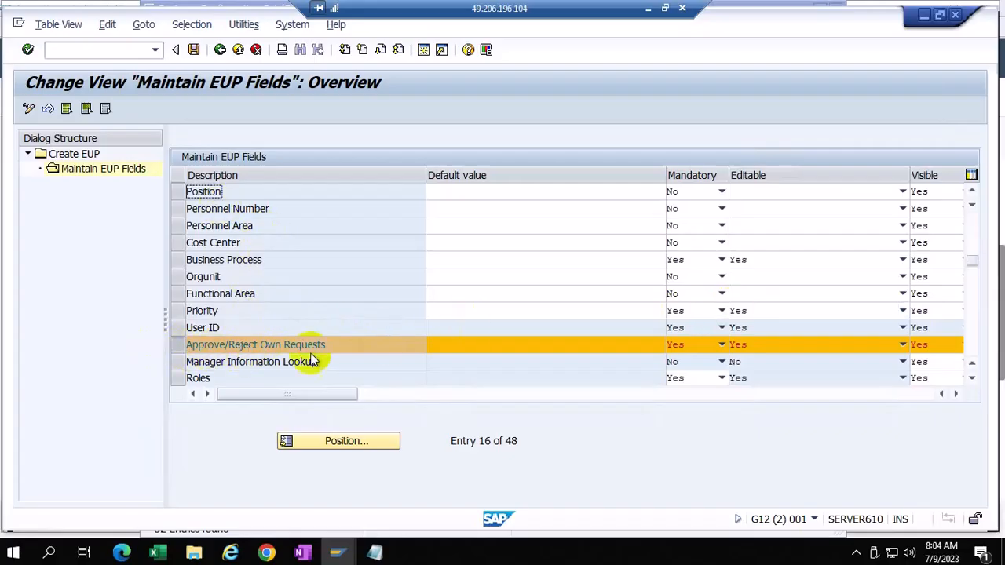
{"action": "scroll", "coordinate": [318, 351], "scroll_direction": "down", "scroll_amount": 3}
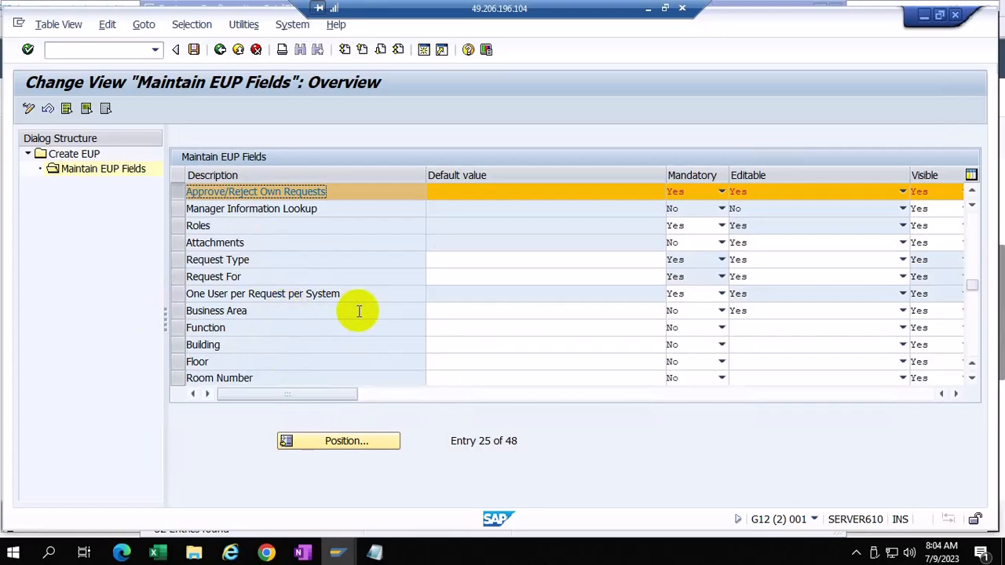
{"action": "scroll", "coordinate": [377, 312], "scroll_direction": "up", "scroll_amount": 3}
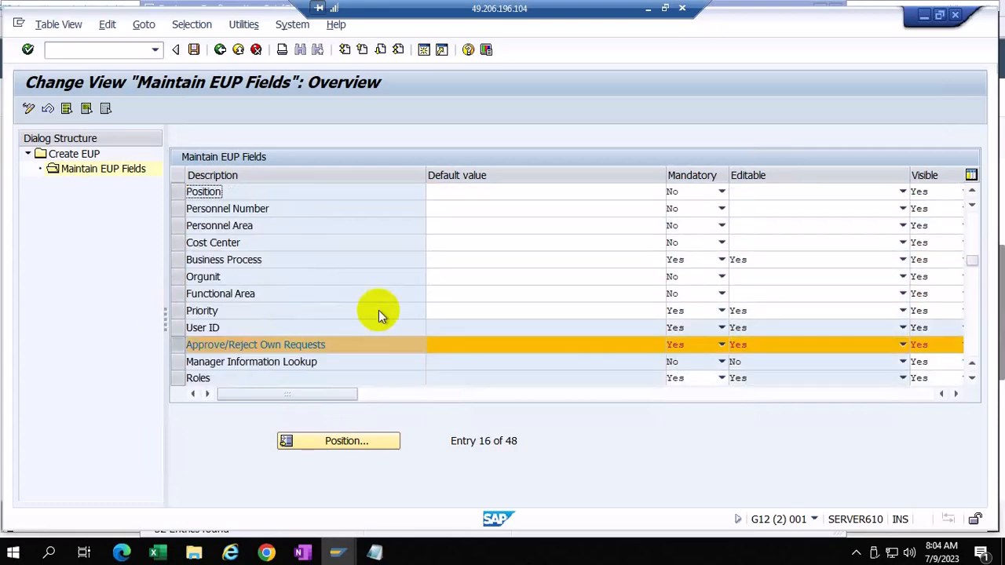
{"action": "scroll", "coordinate": [378, 310], "scroll_direction": "up", "scroll_amount": 3}
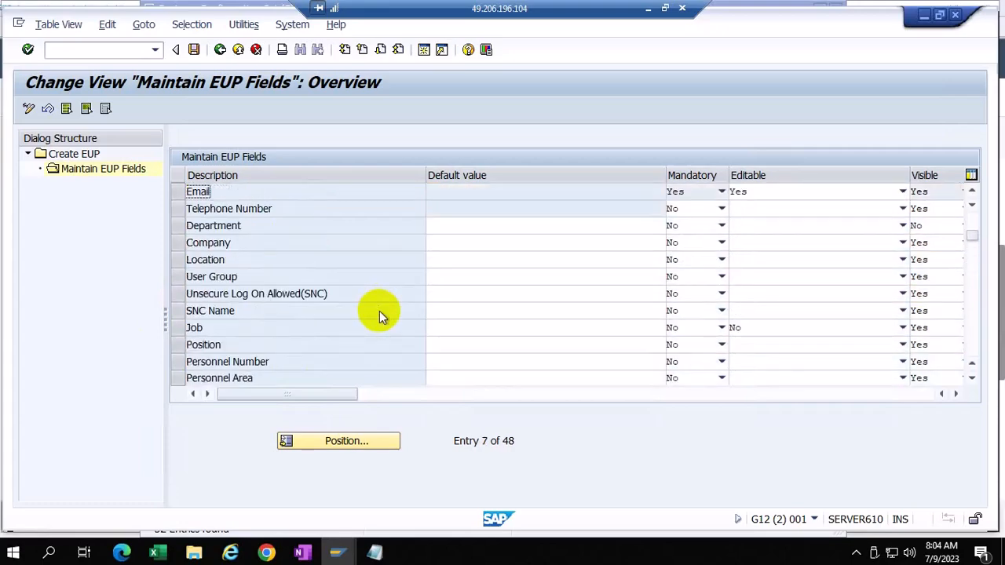
{"action": "scroll", "coordinate": [380, 311], "scroll_direction": "up", "scroll_amount": 1}
{"action": "scroll", "coordinate": [379, 311], "scroll_direction": "up", "scroll_amount": 1}
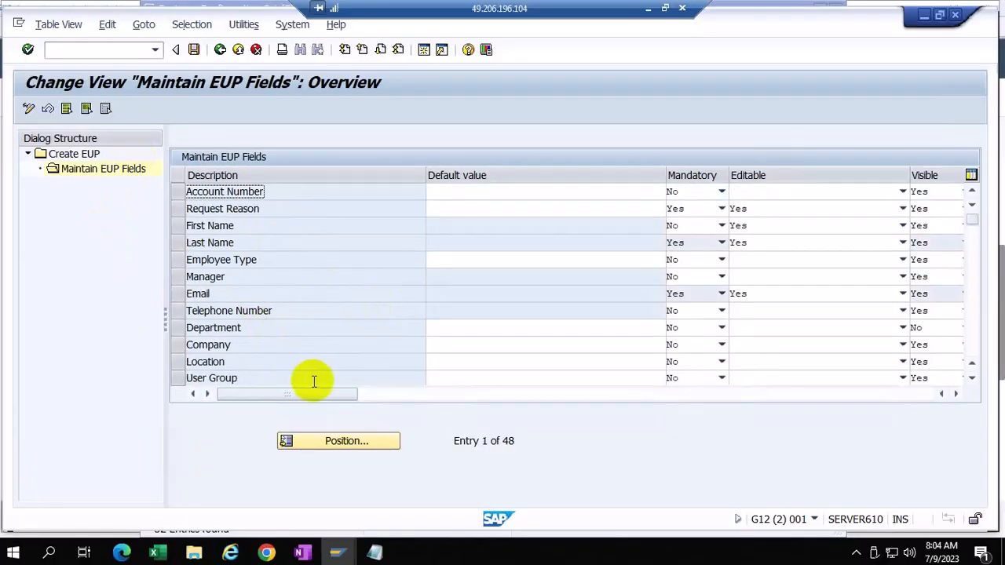
{"action": "left_click", "coordinate": [220, 51]}
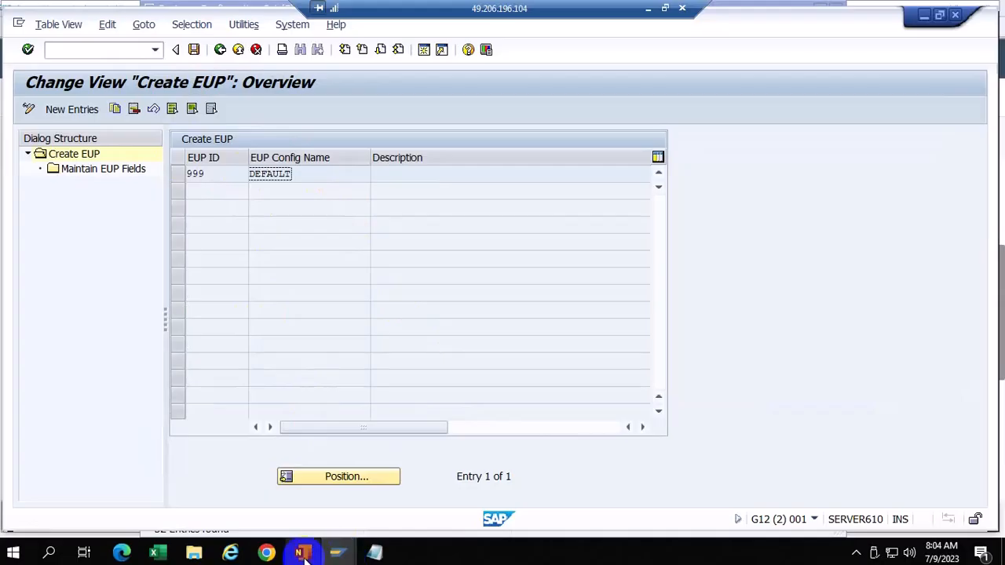
{"action": "mouse_move", "coordinate": [265, 554]}
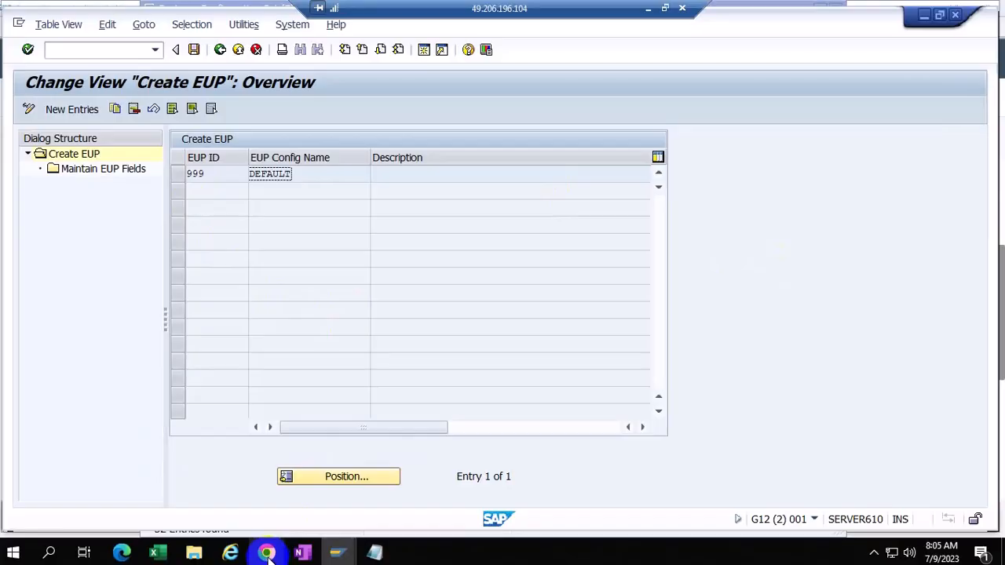
Step: Bring the web Access Request User Details form forward and focus its required Email field
{"action": "left_click", "coordinate": [308, 516]}
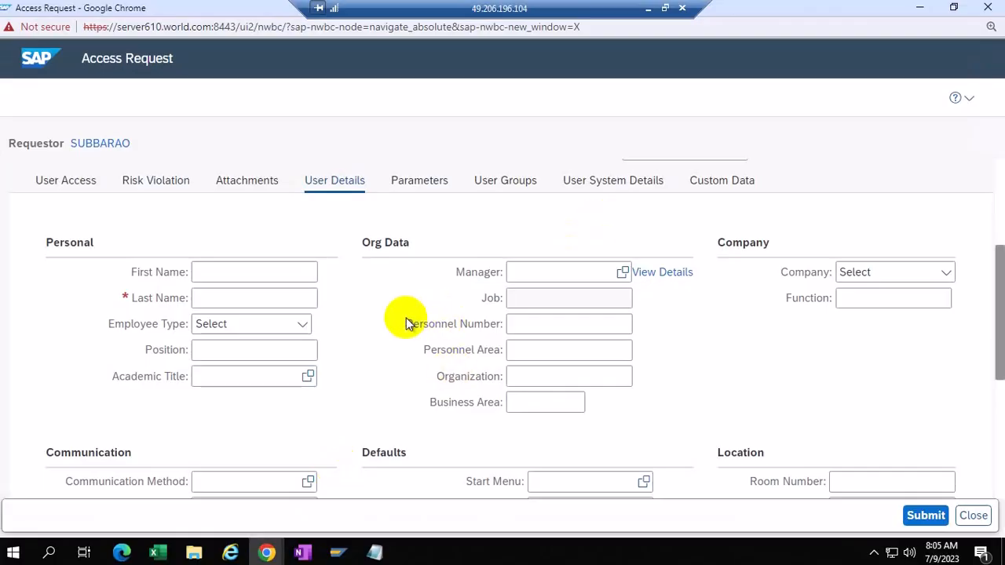
{"action": "scroll", "coordinate": [404, 317], "scroll_direction": "down", "scroll_amount": 4}
{"action": "left_click", "coordinate": [197, 243]}
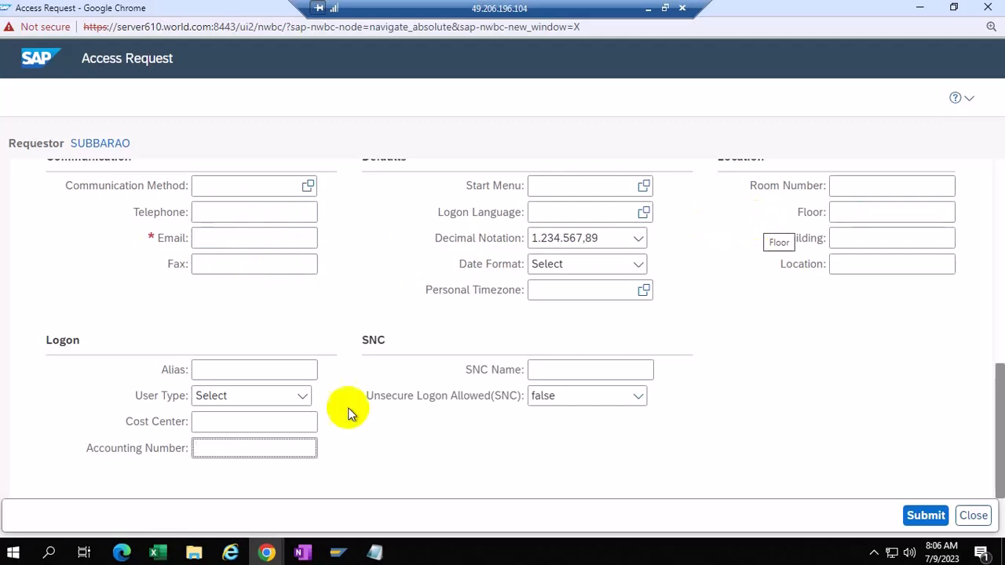
Step: Exit Create EUP maintenance without saving changes, back to the User Provisioning IMG tree
{"action": "mouse_move", "coordinate": [343, 558]}
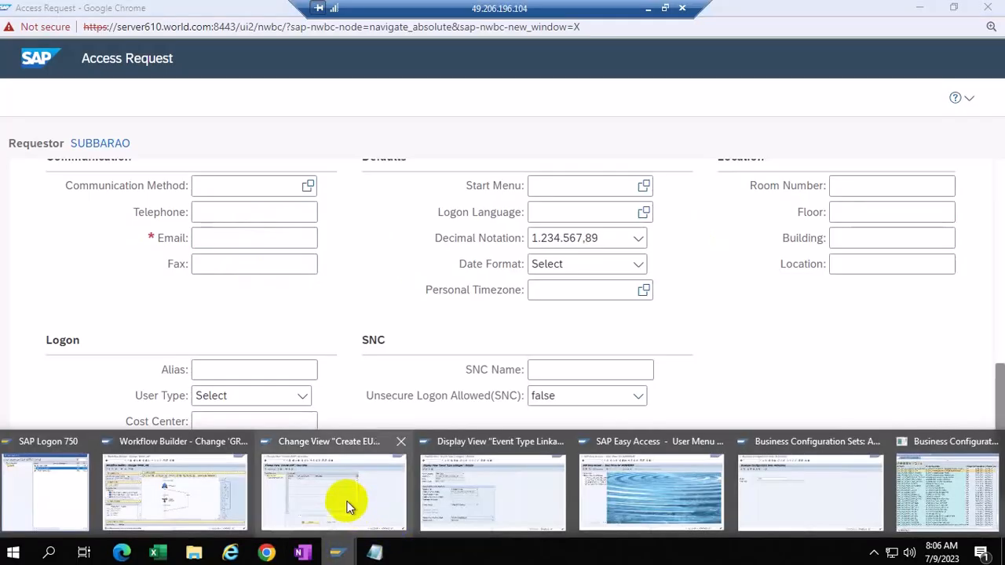
{"action": "left_click", "coordinate": [347, 503]}
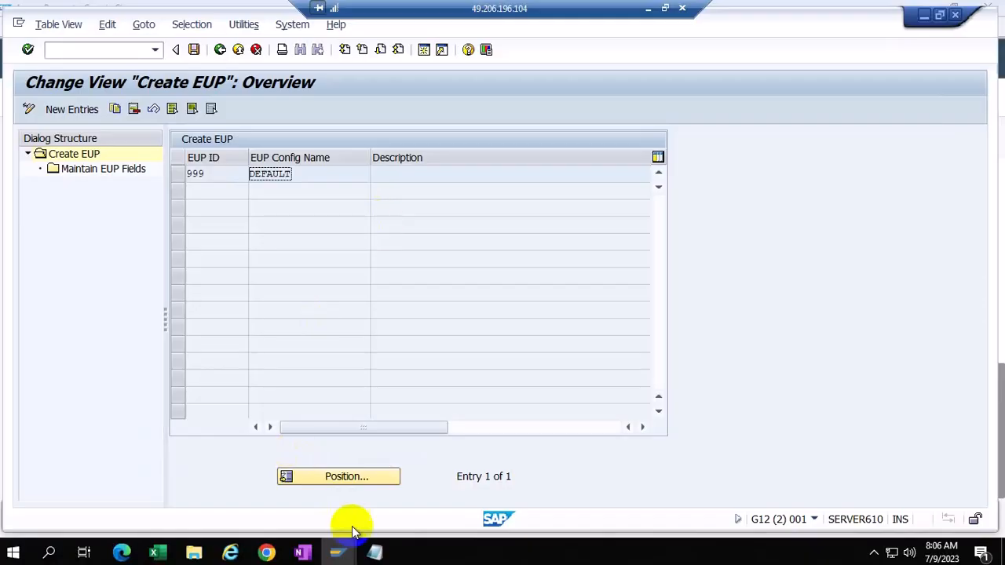
{"action": "left_click", "coordinate": [338, 552]}
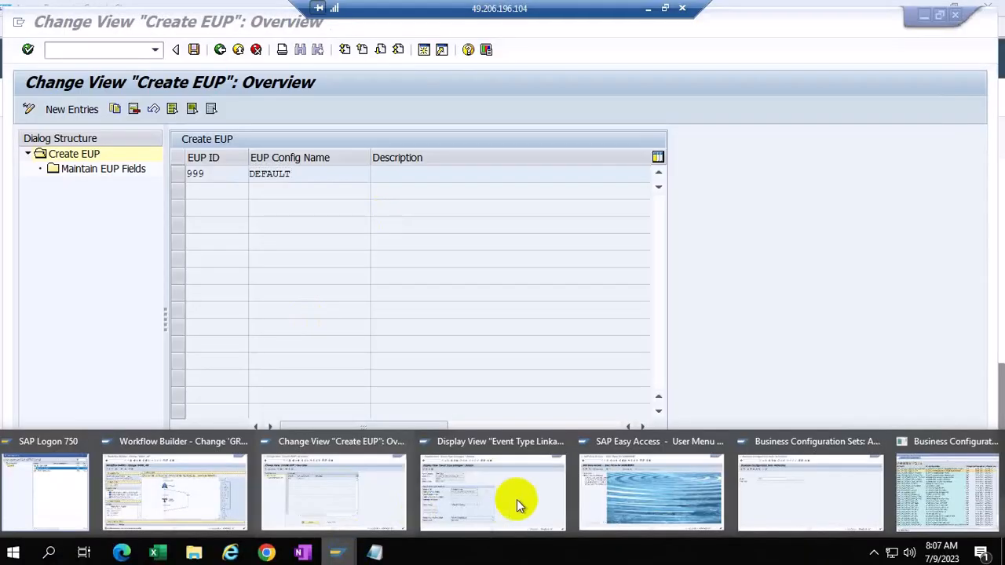
{"action": "left_click", "coordinate": [373, 499]}
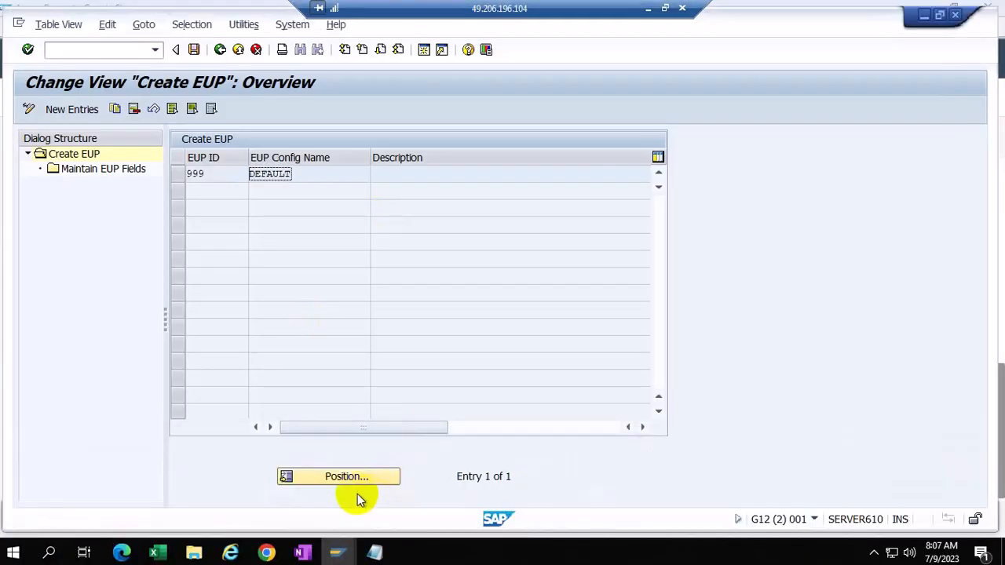
{"action": "left_click", "coordinate": [221, 50]}
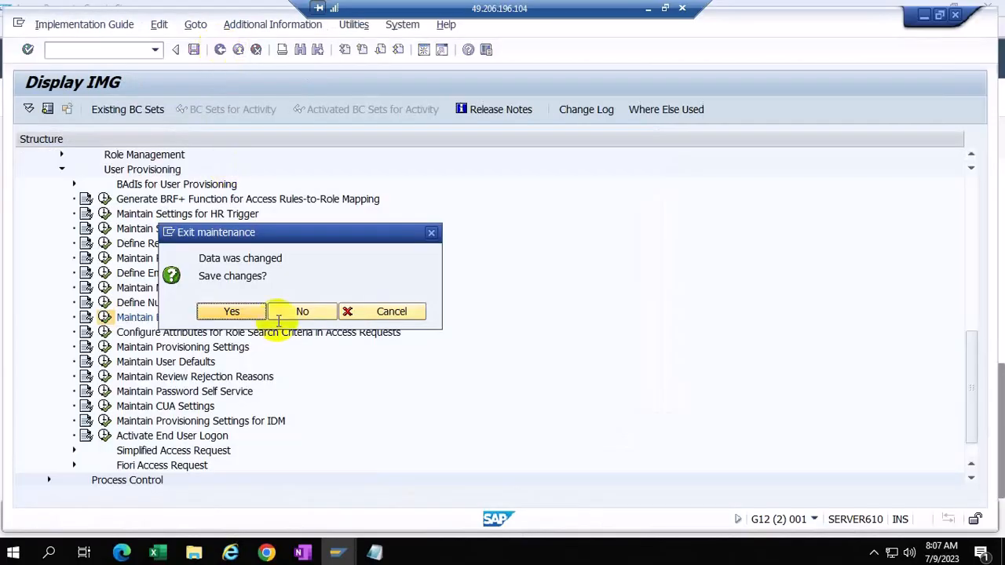
{"action": "left_click", "coordinate": [276, 313]}
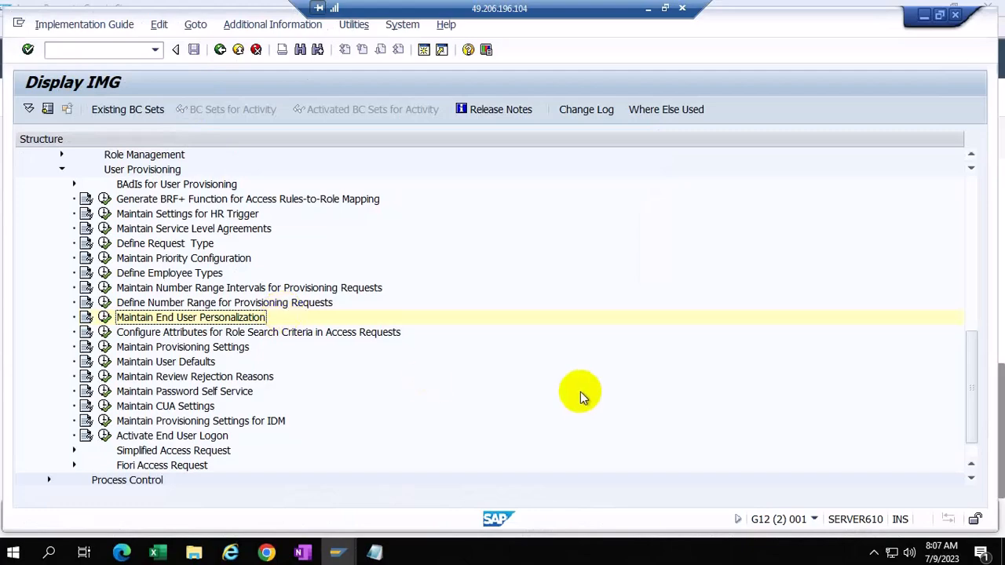
{"action": "scroll", "coordinate": [567, 390], "scroll_direction": "down", "scroll_amount": 1}
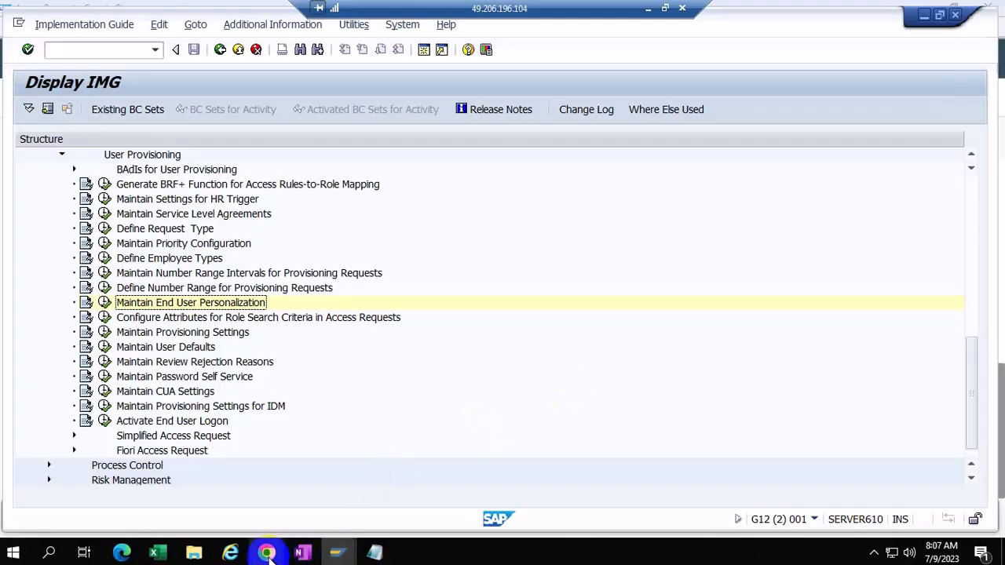
Step: Show the Access Request Personal, Org Data and Company sections, focusing the Email and Manager fields
{"action": "mouse_move", "coordinate": [267, 554]}
{"action": "left_click", "coordinate": [338, 479]}
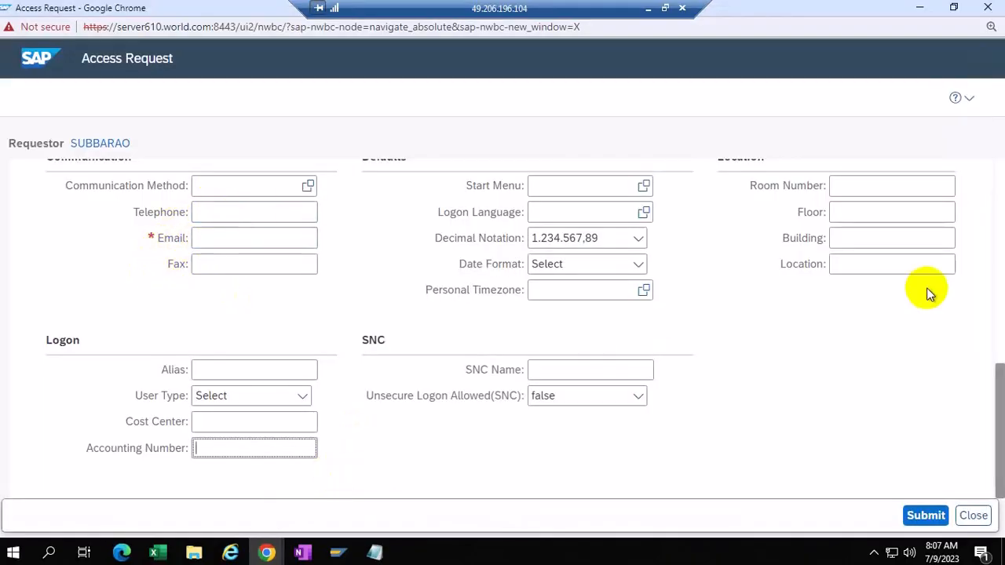
{"action": "scroll", "coordinate": [825, 363], "scroll_direction": "up", "scroll_amount": 3}
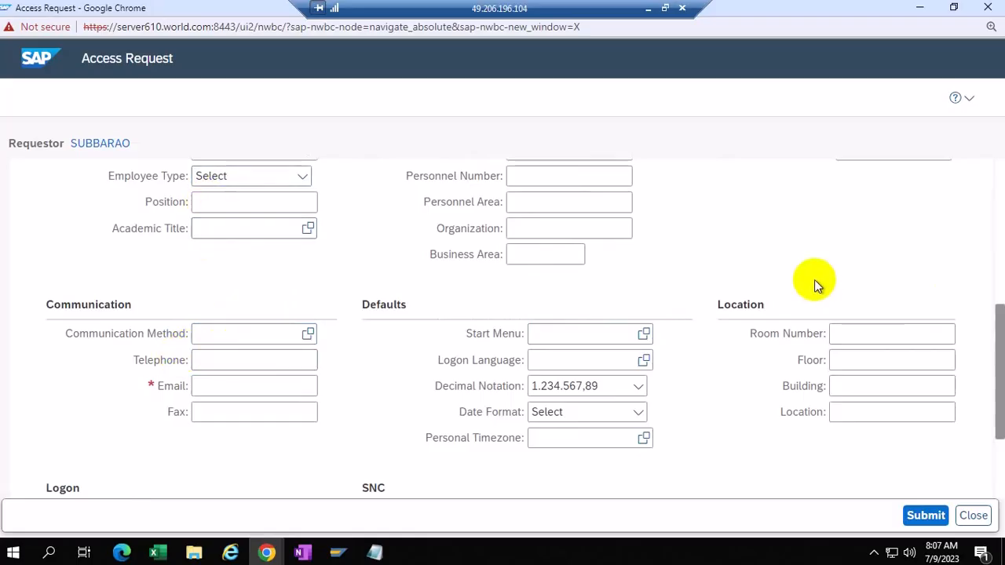
{"action": "scroll", "coordinate": [816, 284], "scroll_direction": "up", "scroll_amount": 3}
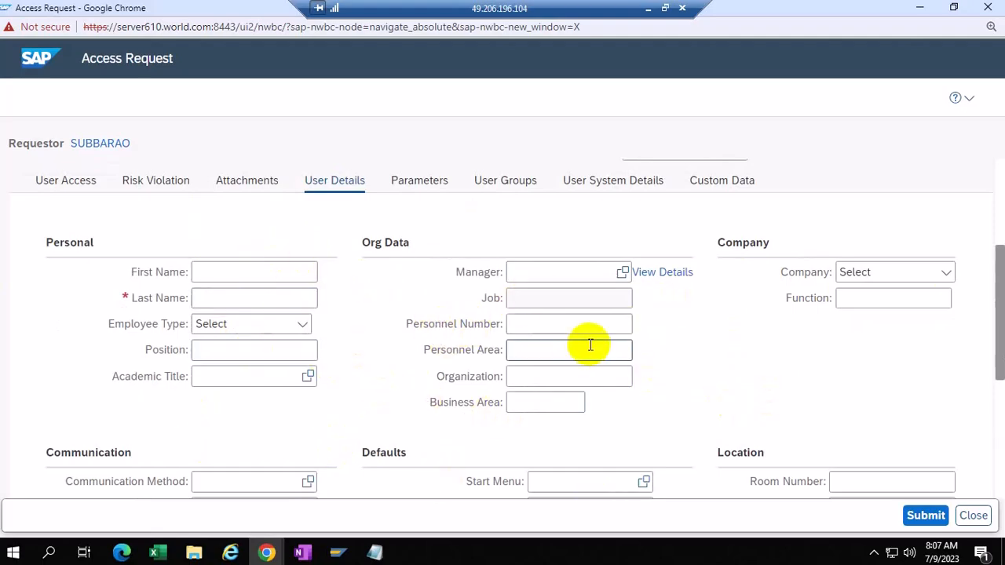
{"action": "scroll", "coordinate": [574, 323], "scroll_direction": "down", "scroll_amount": 1}
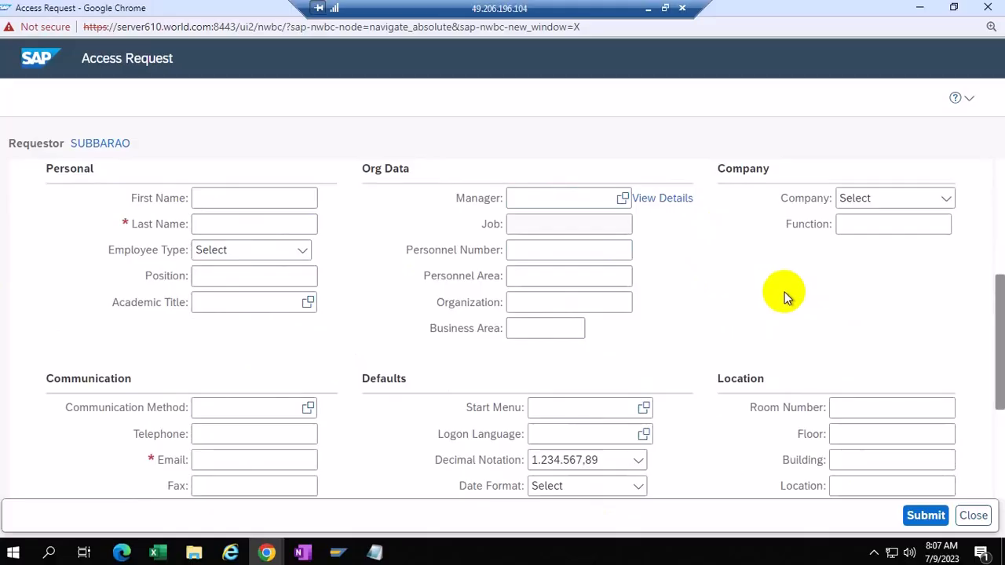
{"action": "left_click", "coordinate": [212, 464]}
{"action": "left_click", "coordinate": [512, 197]}
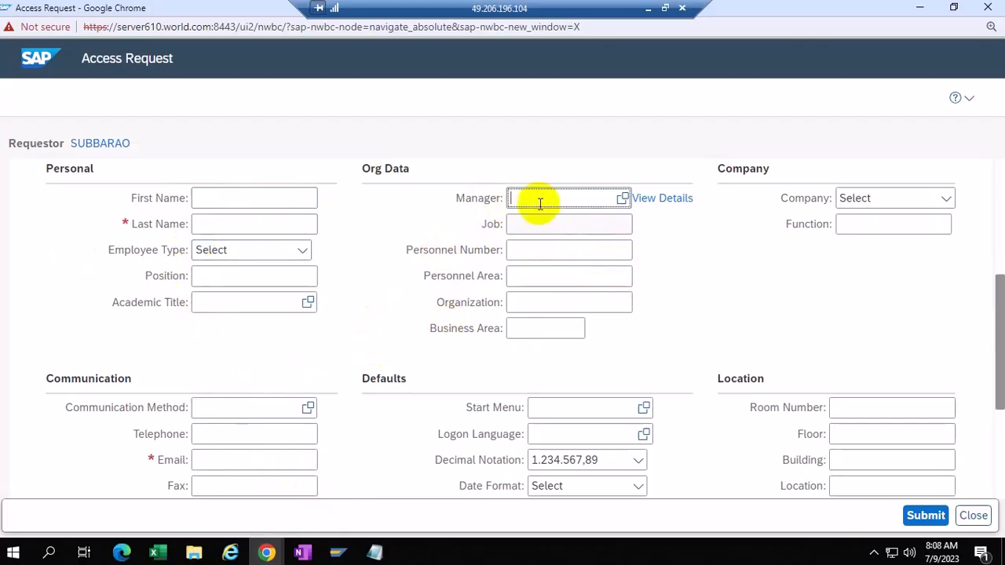
{"action": "left_click", "coordinate": [515, 197]}
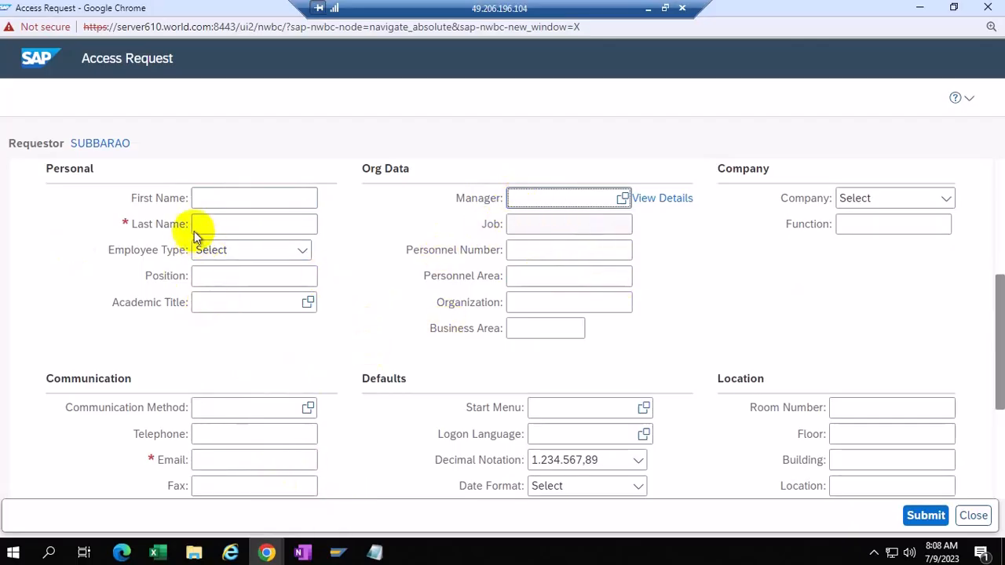
{"action": "left_click", "coordinate": [529, 197]}
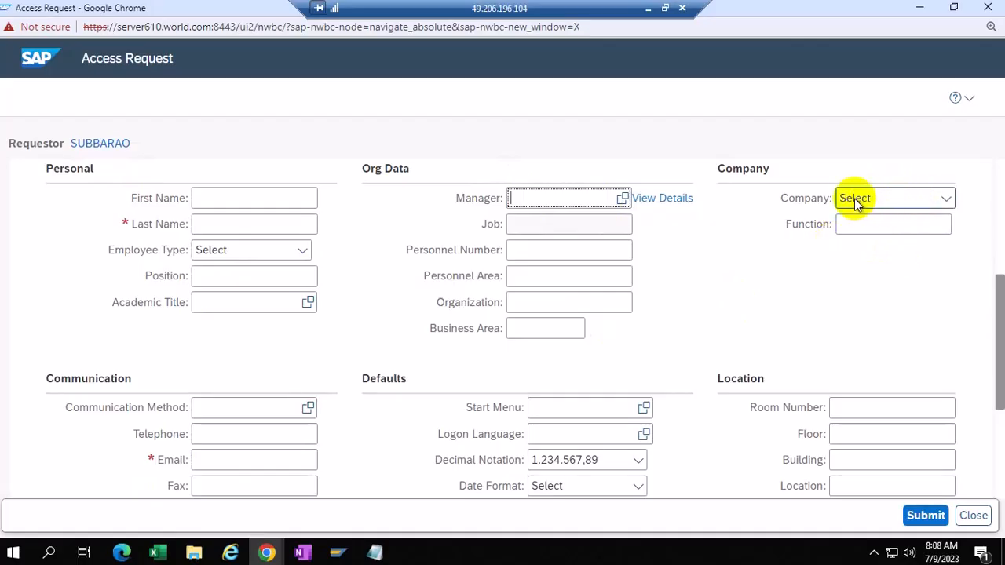
{"action": "scroll", "coordinate": [765, 299], "scroll_direction": "down", "scroll_amount": 1}
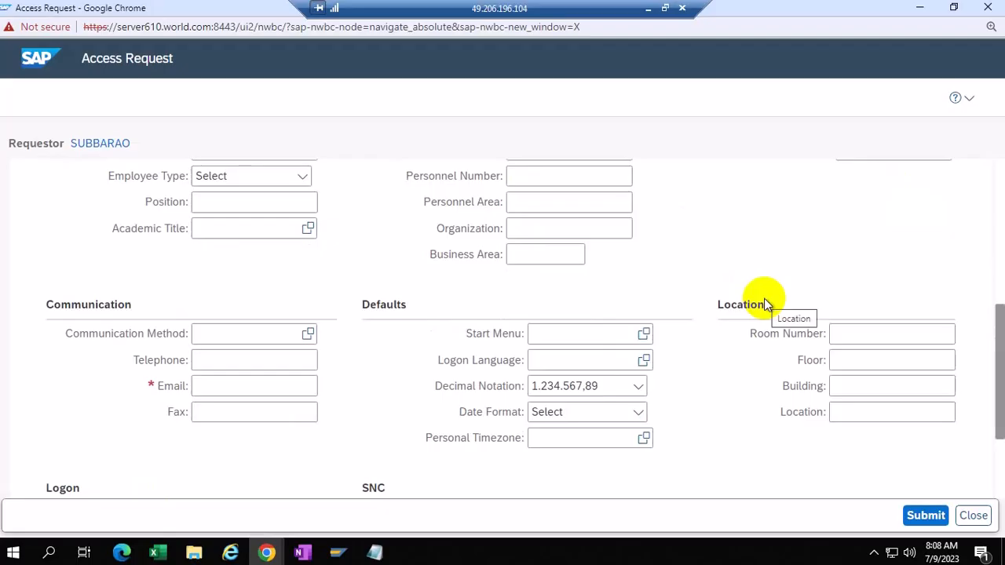
{"action": "scroll", "coordinate": [766, 303], "scroll_direction": "down", "scroll_amount": 2}
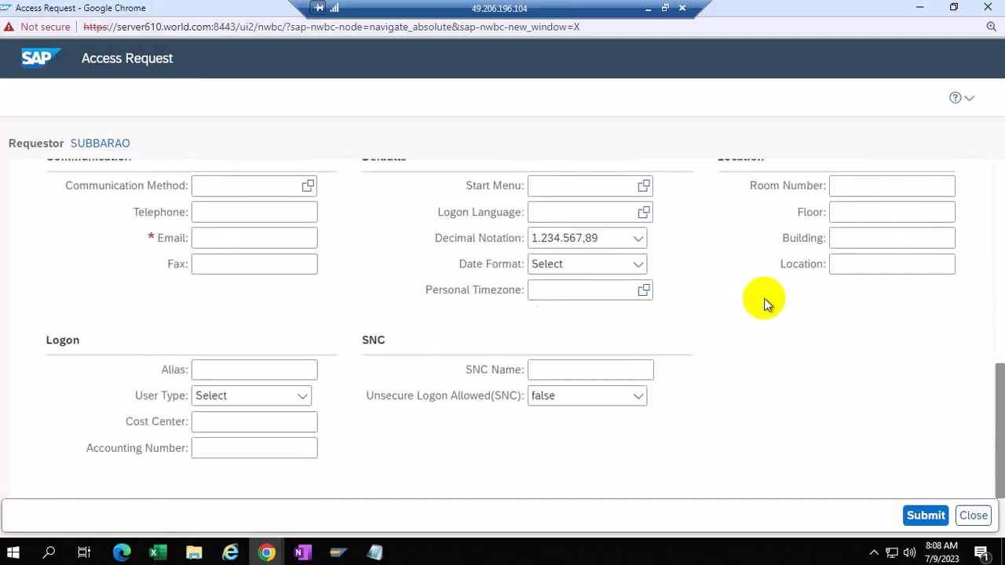
{"action": "scroll", "coordinate": [763, 299], "scroll_direction": "up", "scroll_amount": 4}
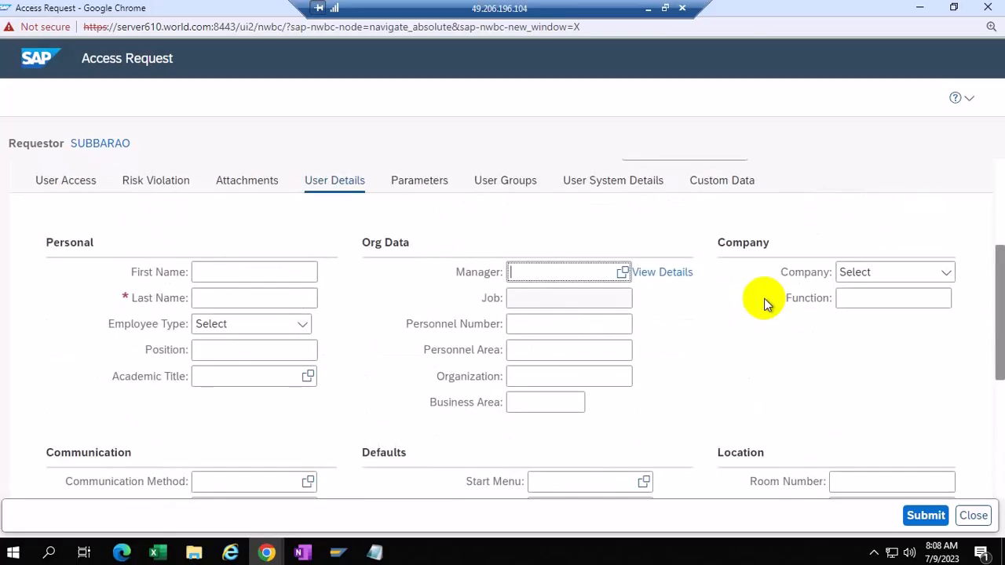
{"action": "scroll", "coordinate": [763, 298], "scroll_direction": "down", "scroll_amount": 1}
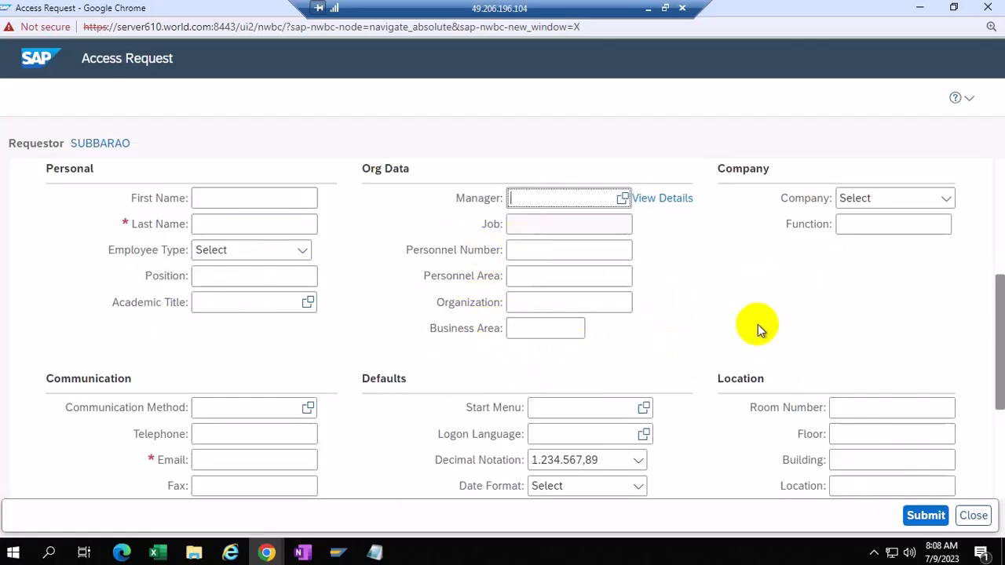
Step: Review the blank Manager, Company and Function fields, then bring up the SAP GUI window previews
{"action": "scroll", "coordinate": [757, 322], "scroll_direction": "down", "scroll_amount": 1}
{"action": "scroll", "coordinate": [755, 322], "scroll_direction": "down", "scroll_amount": 2}
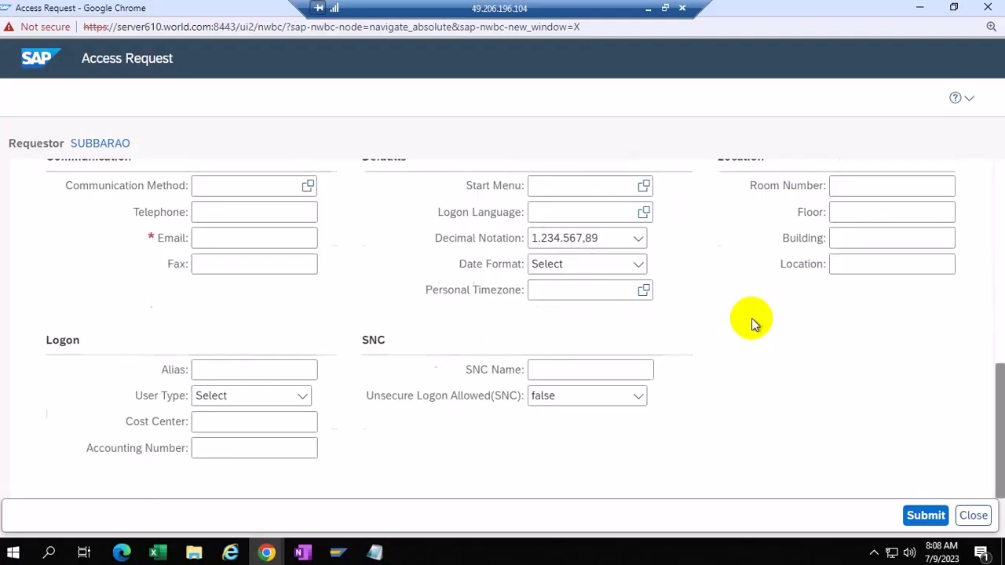
{"action": "scroll", "coordinate": [751, 318], "scroll_direction": "up", "scroll_amount": 1}
{"action": "scroll", "coordinate": [751, 318], "scroll_direction": "up", "scroll_amount": 2}
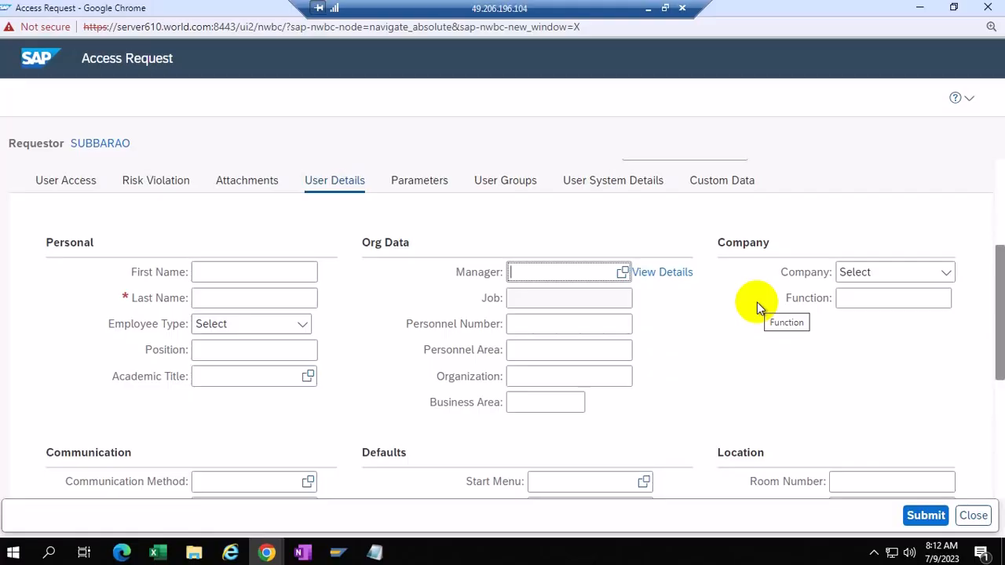
{"action": "left_click", "coordinate": [340, 554]}
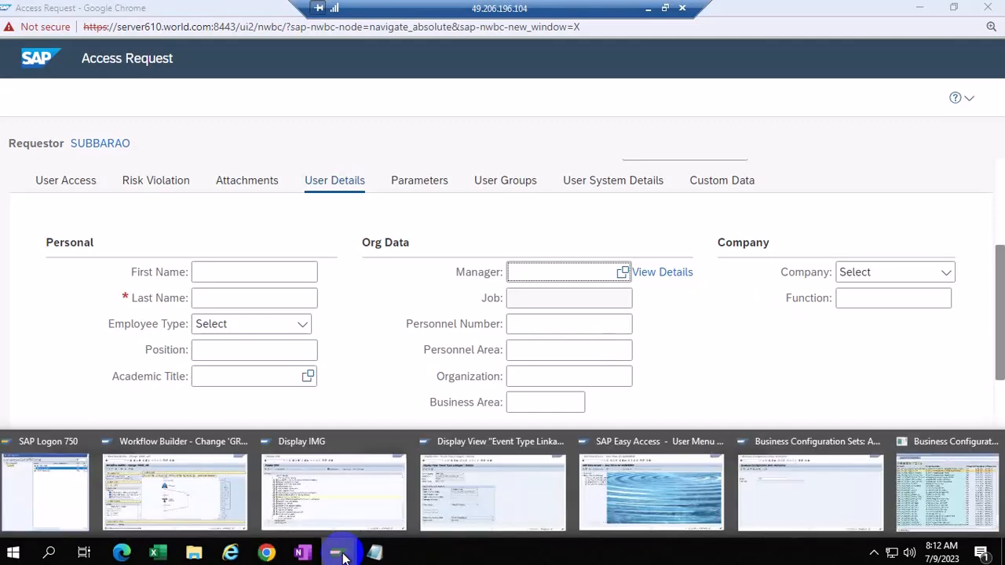
Step: From the Display IMG, run Maintain Mapping for Actions and Connector Groups to list BUSINESS and SAP_R3_LG
{"action": "left_click", "coordinate": [340, 502]}
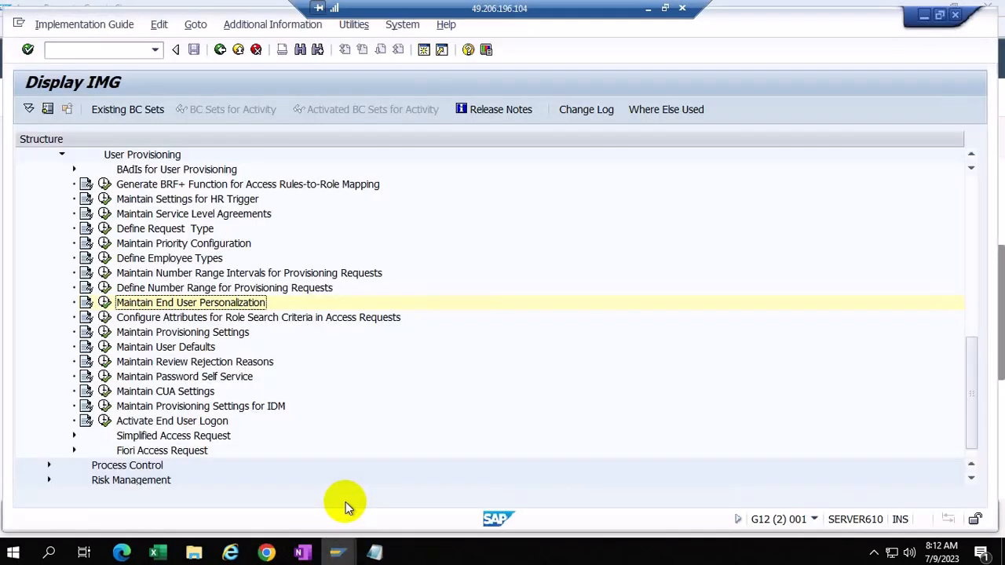
{"action": "scroll", "coordinate": [337, 284], "scroll_direction": "up", "scroll_amount": 1}
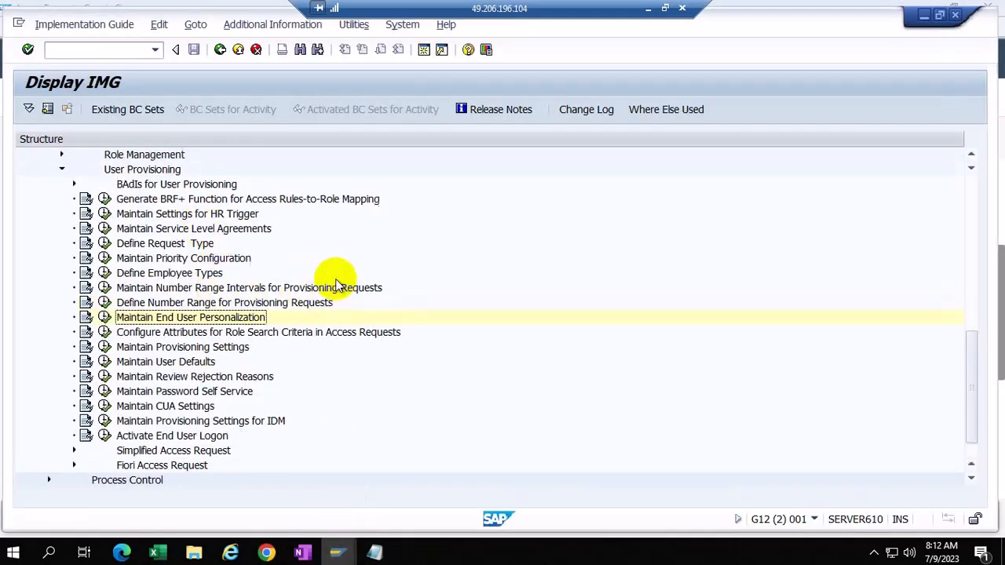
{"action": "scroll", "coordinate": [336, 285], "scroll_direction": "up", "scroll_amount": 3}
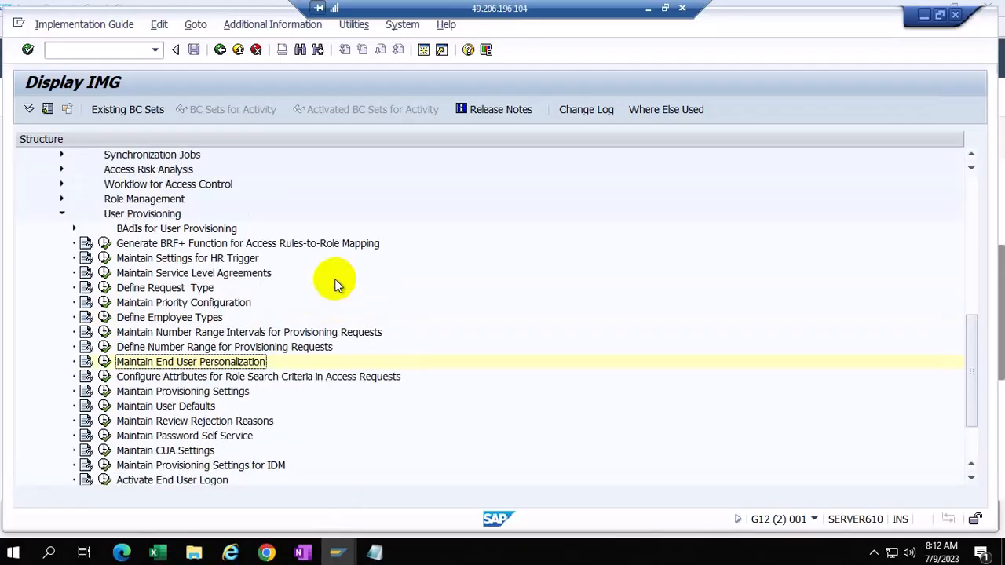
{"action": "scroll", "coordinate": [336, 284], "scroll_direction": "up", "scroll_amount": 11}
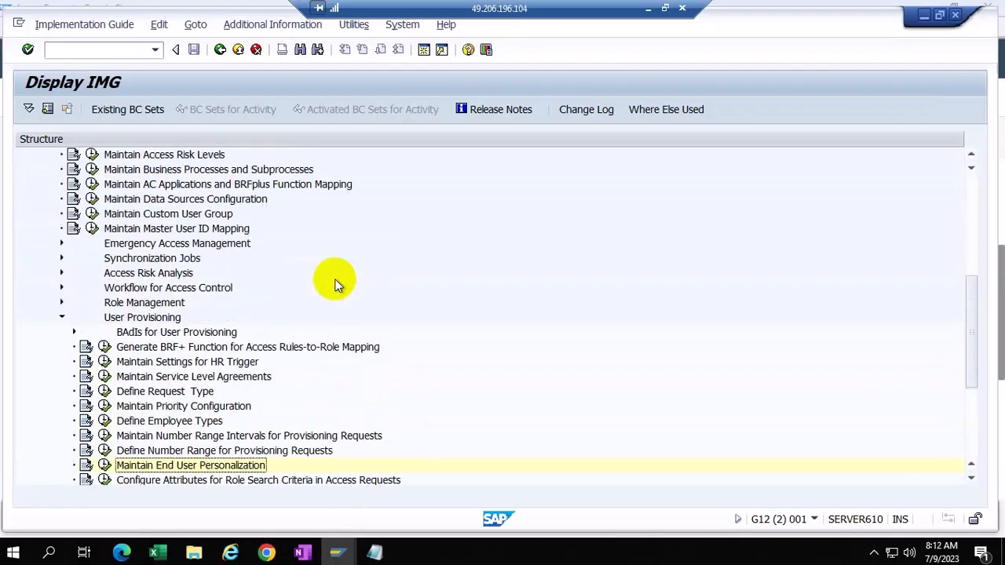
{"action": "scroll", "coordinate": [335, 284], "scroll_direction": "up", "scroll_amount": 4}
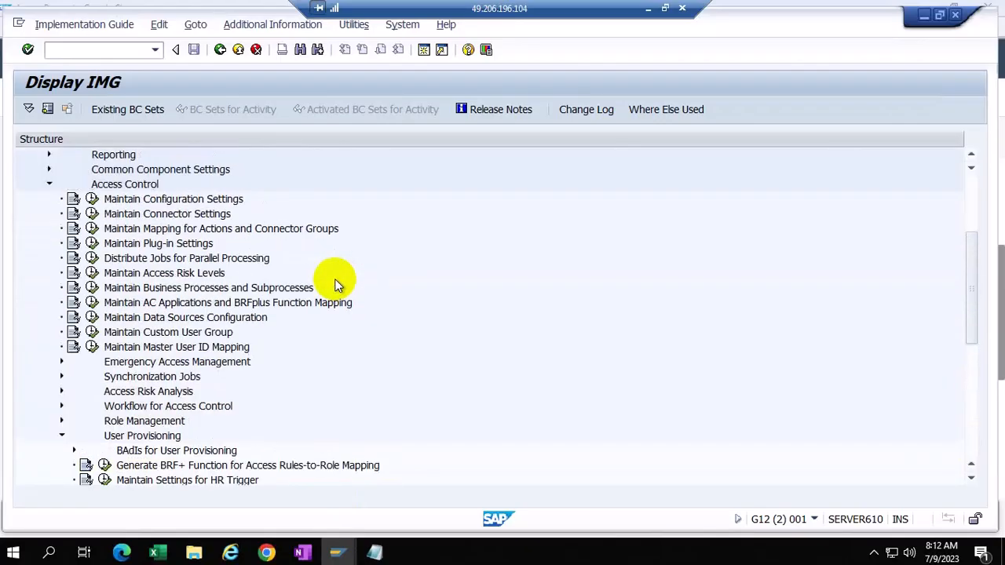
{"action": "left_click", "coordinate": [93, 229]}
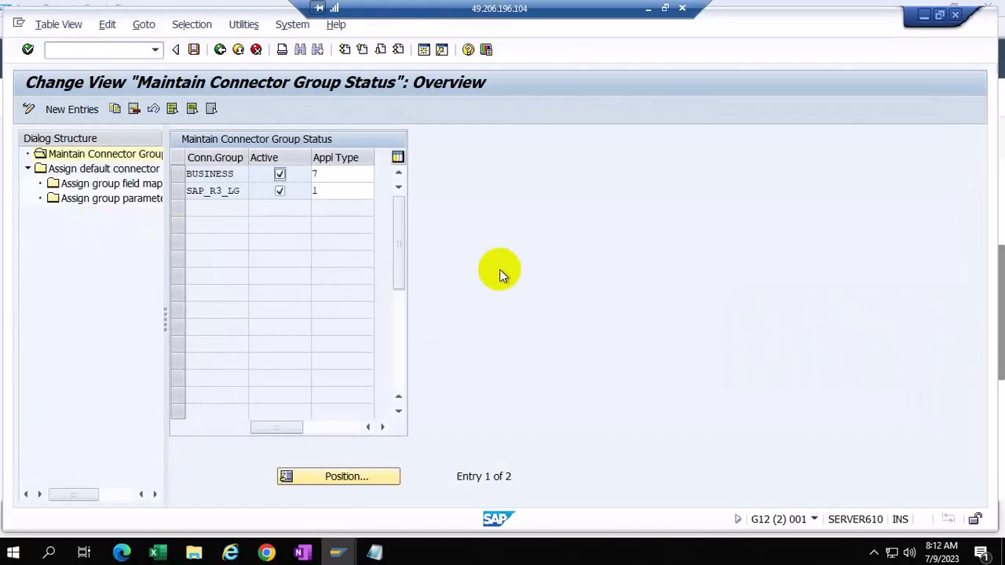
Step: Open SAP_R3_LG's default connectors and the group field mapping for action 4 S4HCLNT100
{"action": "left_click", "coordinate": [178, 190]}
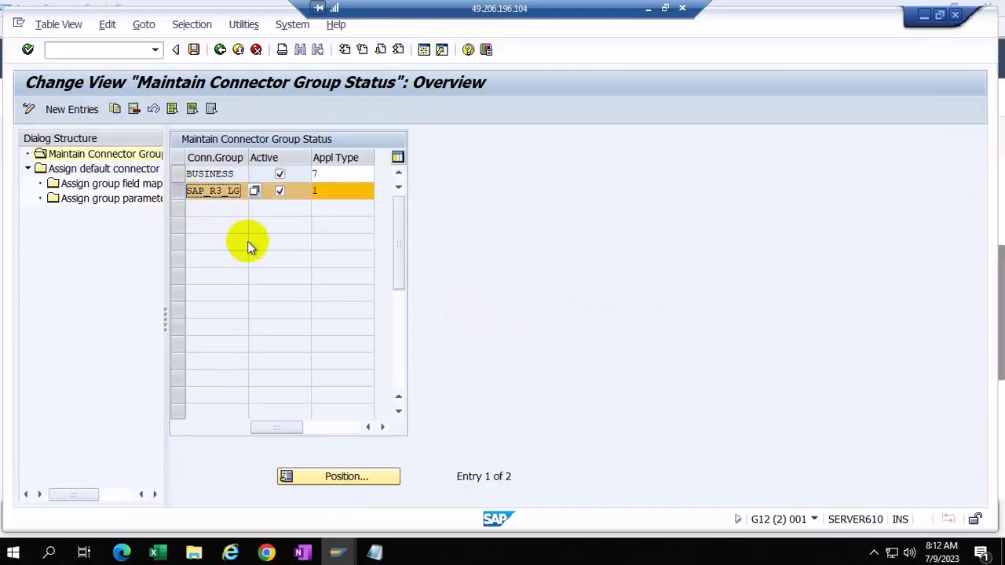
{"action": "double_click", "coordinate": [99, 169]}
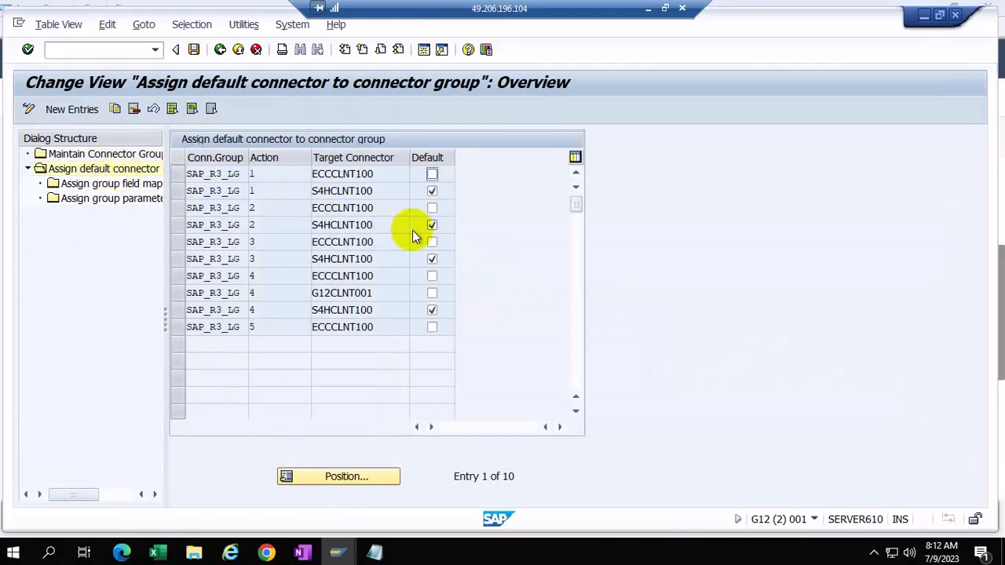
{"action": "left_click", "coordinate": [180, 310]}
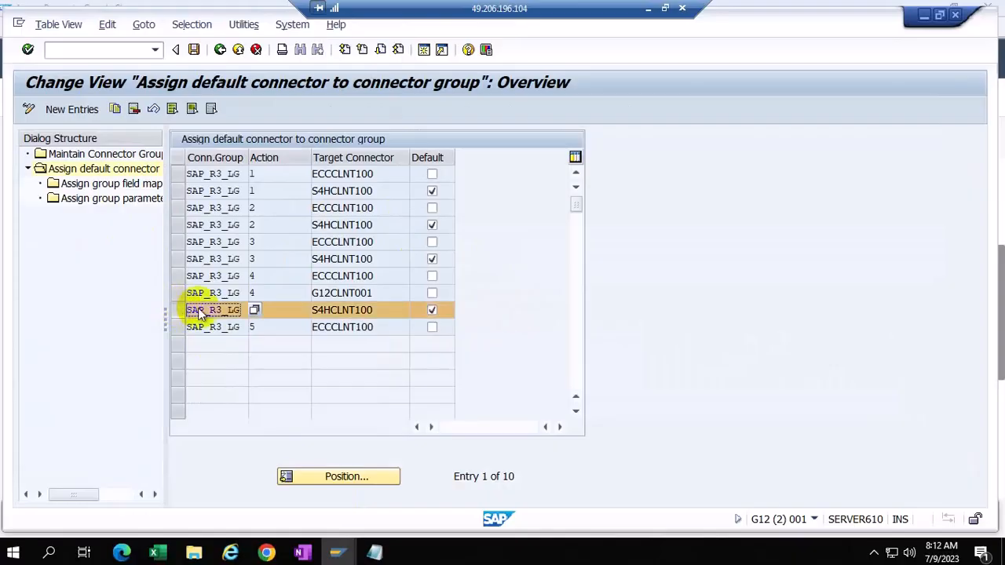
{"action": "double_click", "coordinate": [126, 185]}
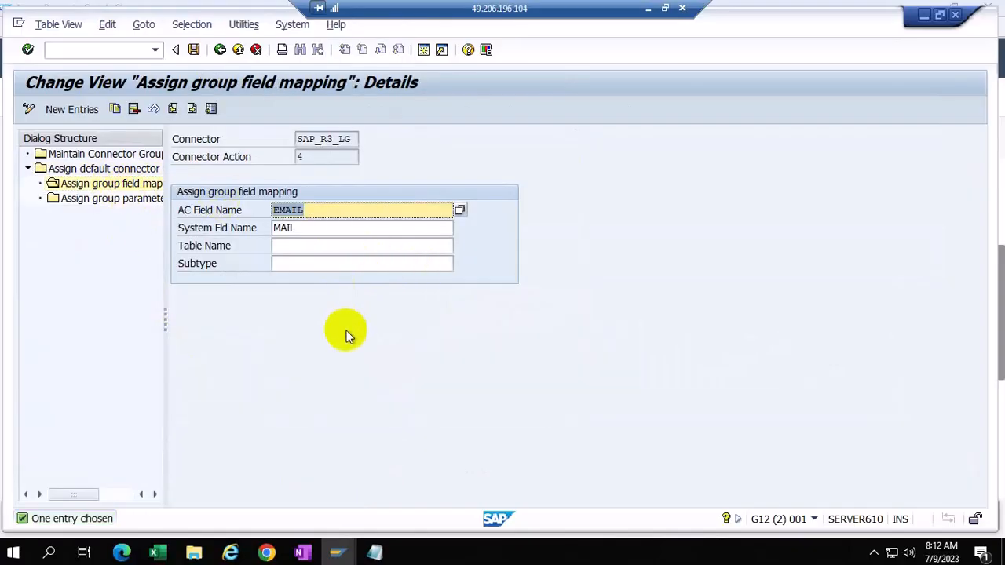
Step: Go back to the default connector list and reopen action 4's field mapping details, EMAIL to MAIL
{"action": "left_click", "coordinate": [219, 49]}
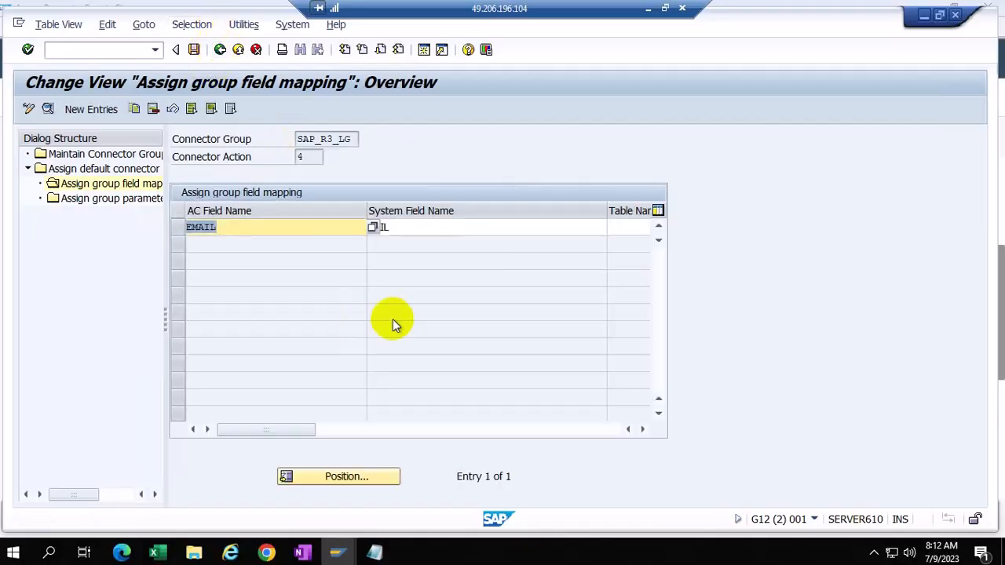
{"action": "left_click", "coordinate": [220, 50]}
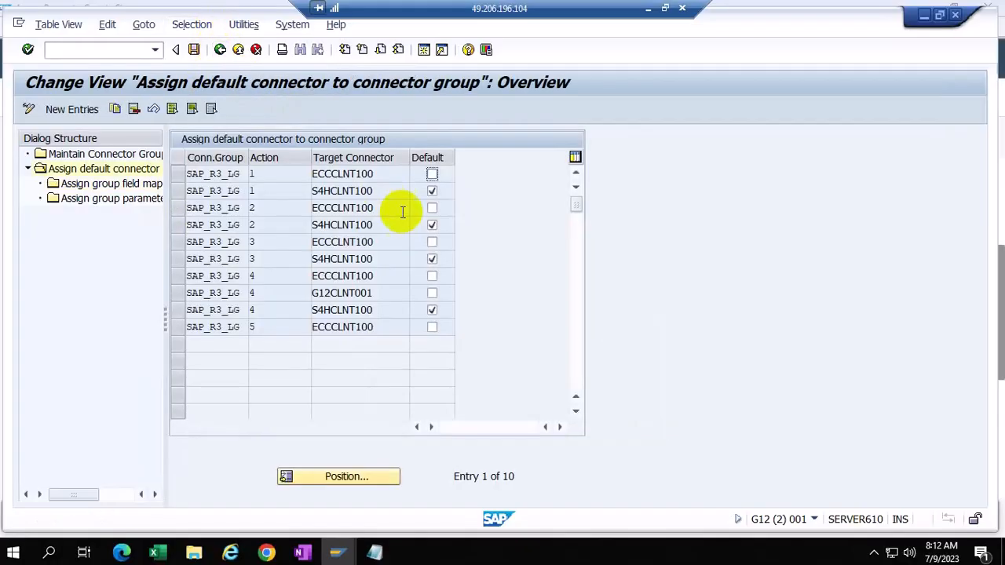
{"action": "left_click", "coordinate": [175, 310]}
{"action": "double_click", "coordinate": [124, 183]}
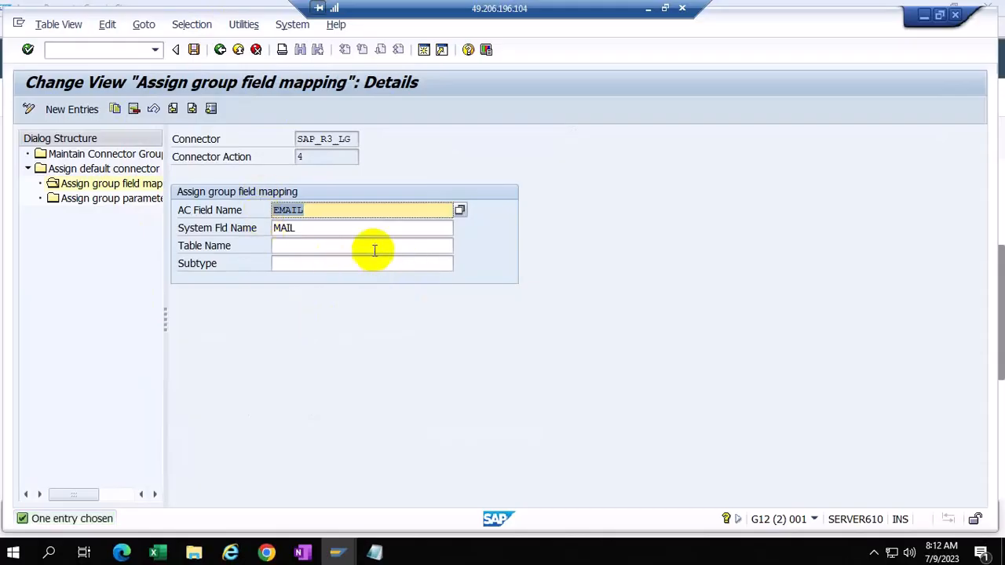
Step: Browse the 59-entry AC Field Name value list, close it, and return to the action 4 mapping overview
{"action": "left_click", "coordinate": [371, 210]}
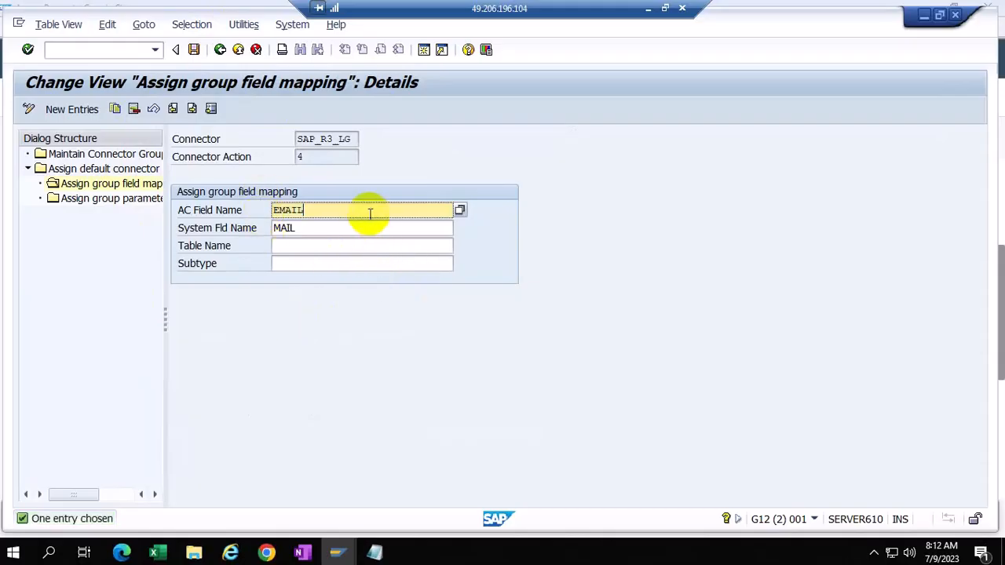
{"action": "left_click", "coordinate": [460, 212]}
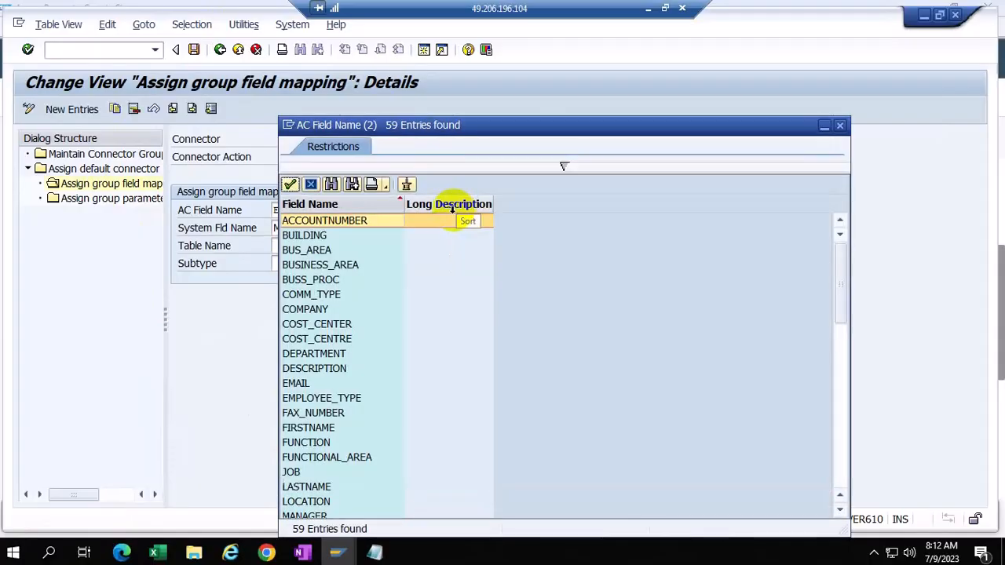
{"action": "scroll", "coordinate": [354, 338], "scroll_direction": "down", "scroll_amount": 3}
{"action": "scroll", "coordinate": [354, 339], "scroll_direction": "down", "scroll_amount": 10}
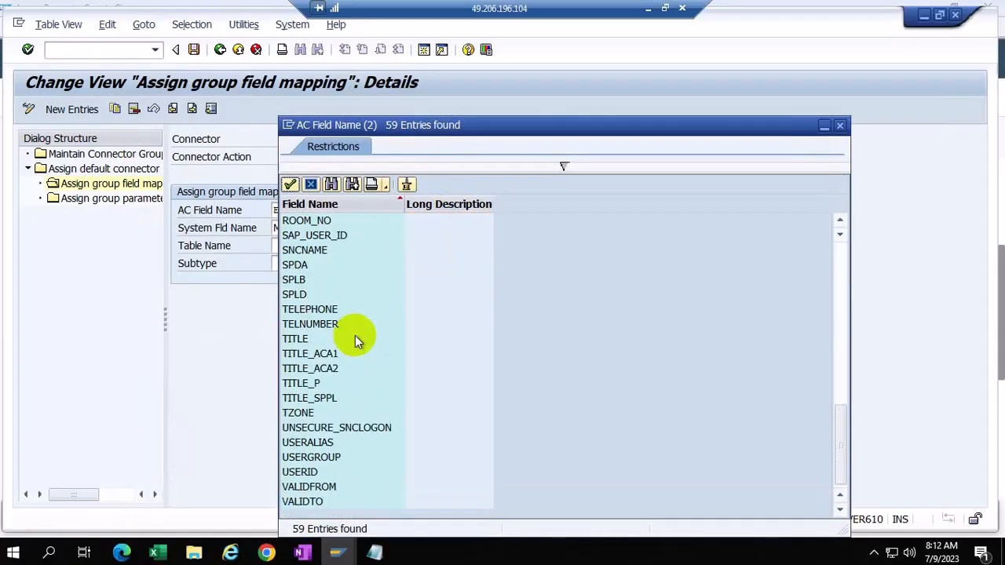
{"action": "scroll", "coordinate": [354, 334], "scroll_direction": "up", "scroll_amount": 13}
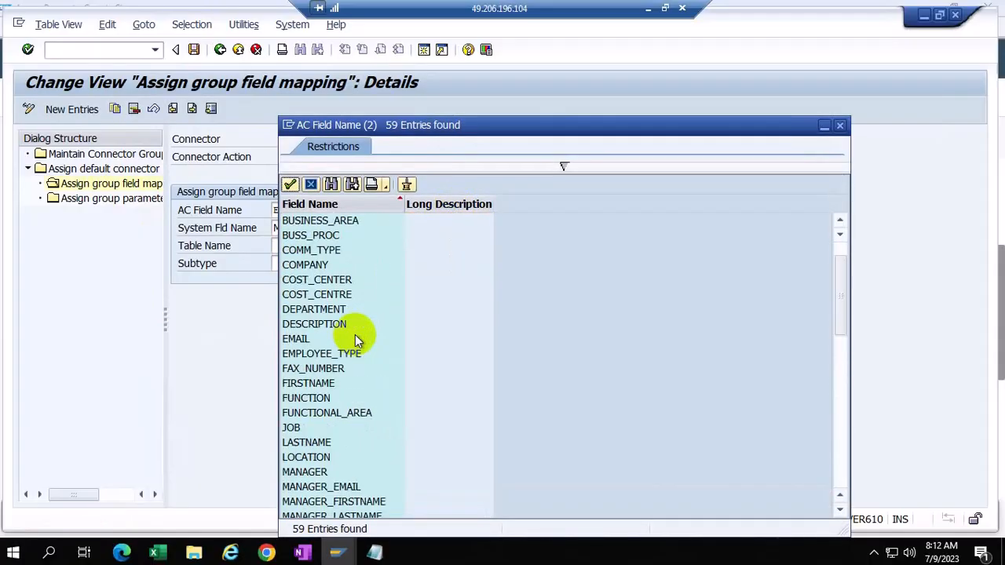
{"action": "scroll", "coordinate": [337, 384], "scroll_direction": "down", "scroll_amount": 13}
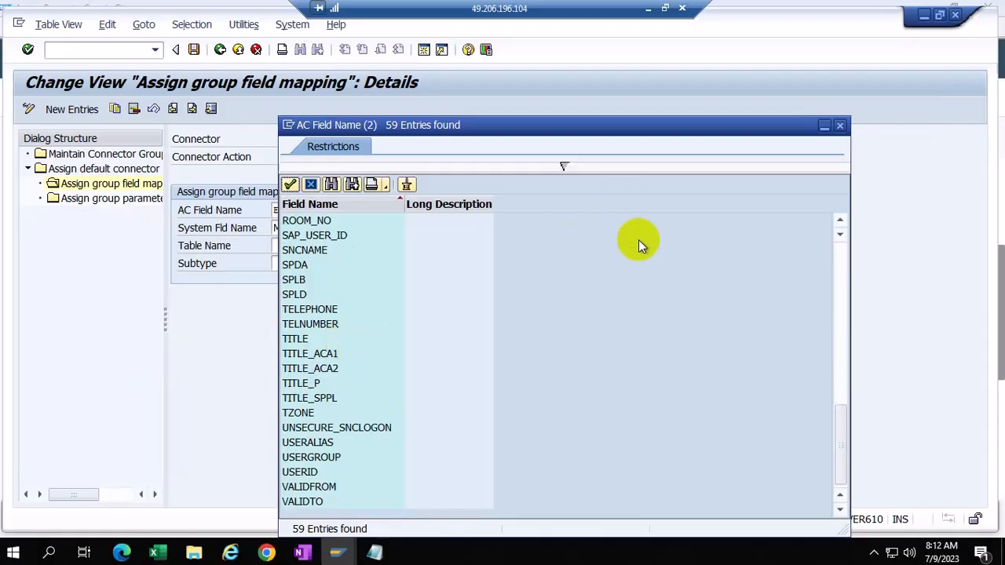
{"action": "scroll", "coordinate": [348, 345], "scroll_direction": "up", "scroll_amount": 13}
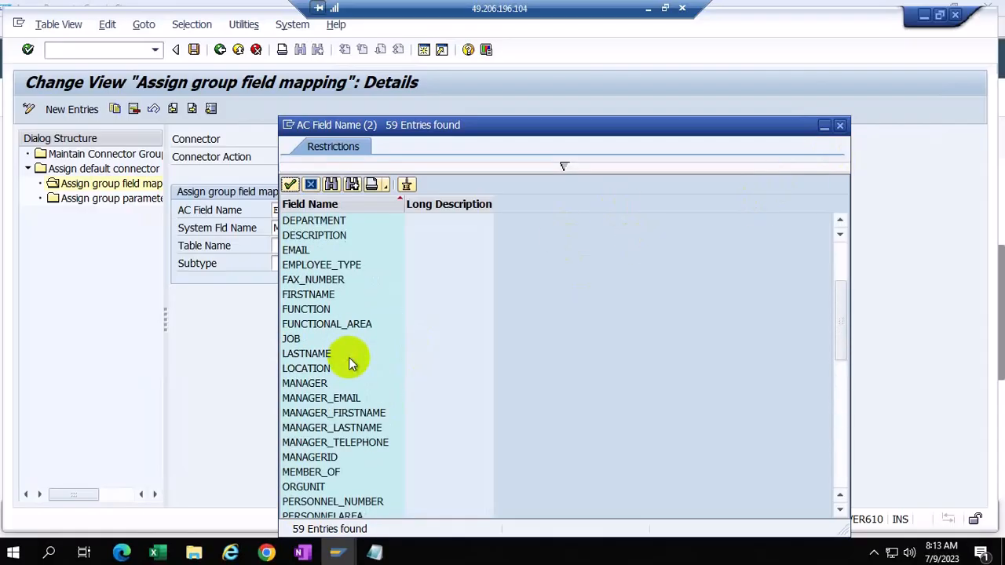
{"action": "left_click", "coordinate": [839, 125]}
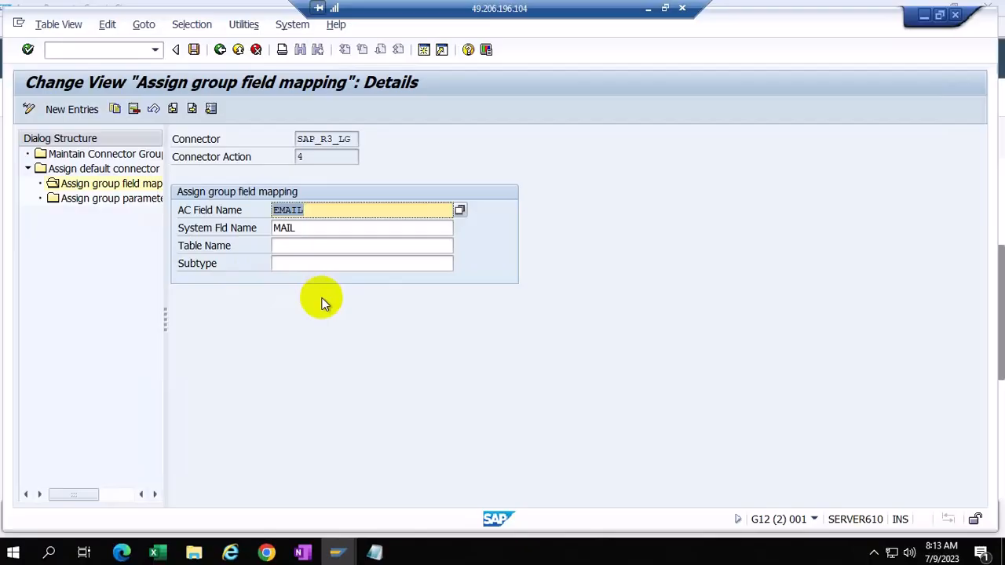
{"action": "left_click", "coordinate": [219, 49]}
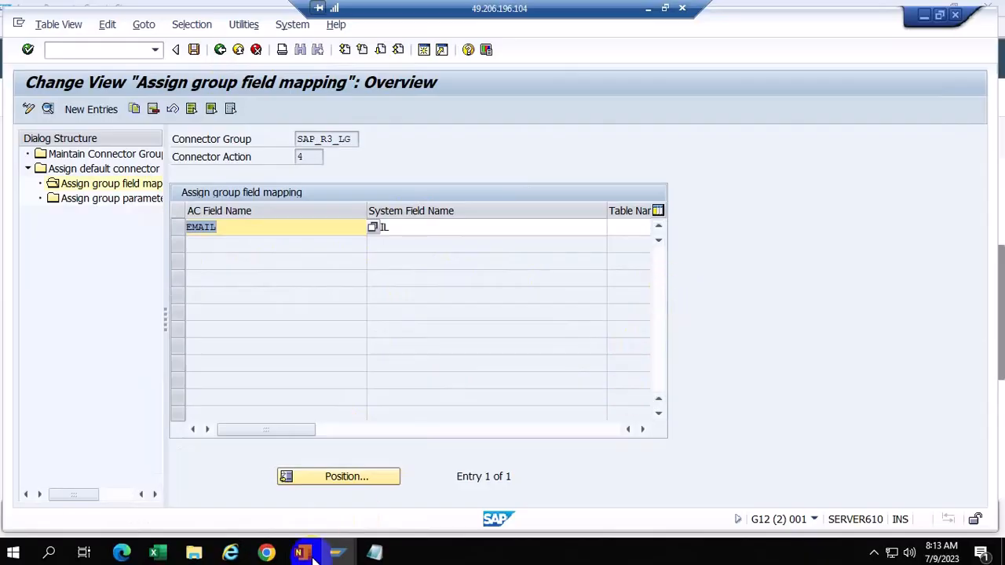
Step: Return to the Access Request form, focus the SNC Name field, then show the SAP GUI window previews
{"action": "mouse_move", "coordinate": [267, 552]}
{"action": "left_click", "coordinate": [329, 481]}
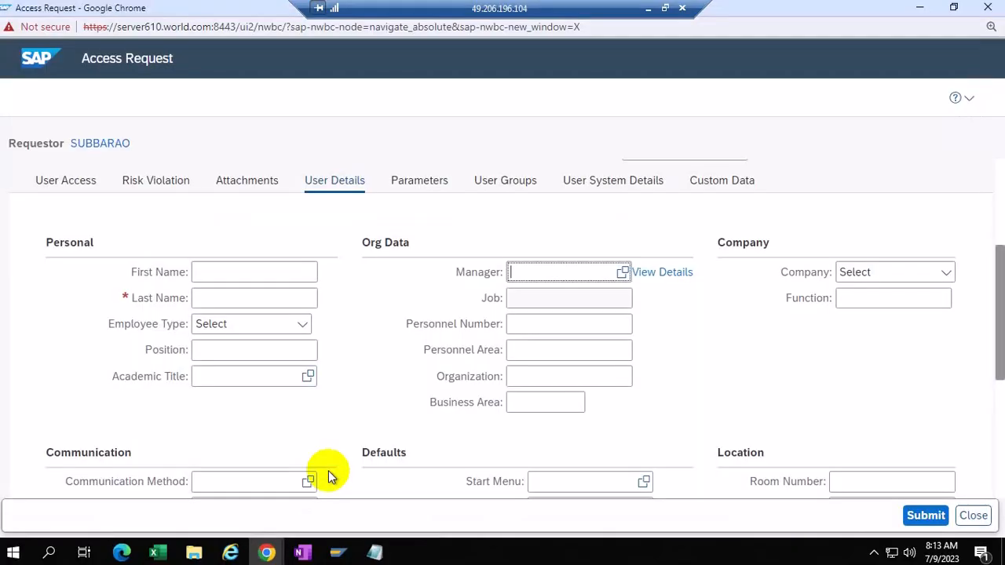
{"action": "scroll", "coordinate": [721, 397], "scroll_direction": "down", "scroll_amount": 4}
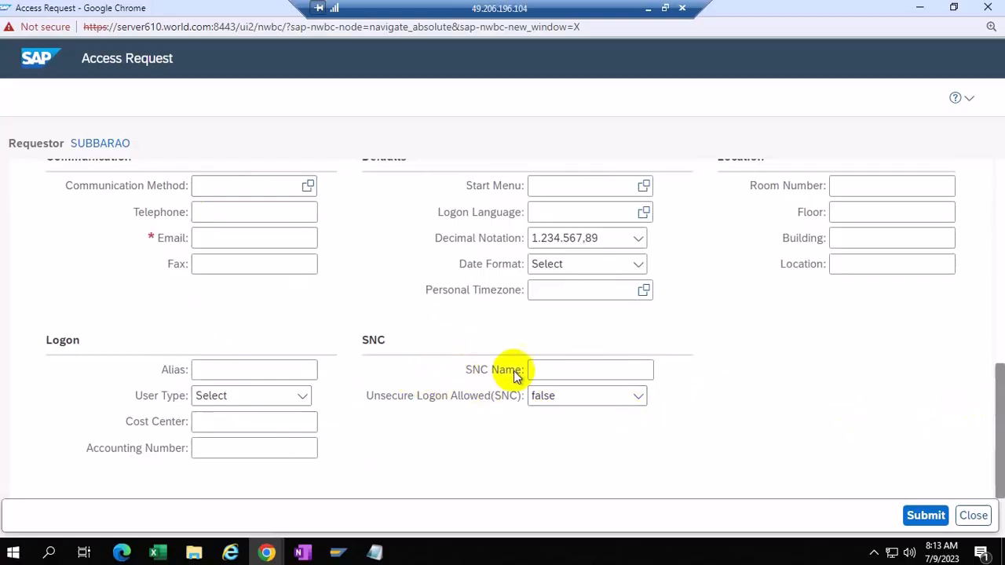
{"action": "left_click", "coordinate": [541, 371]}
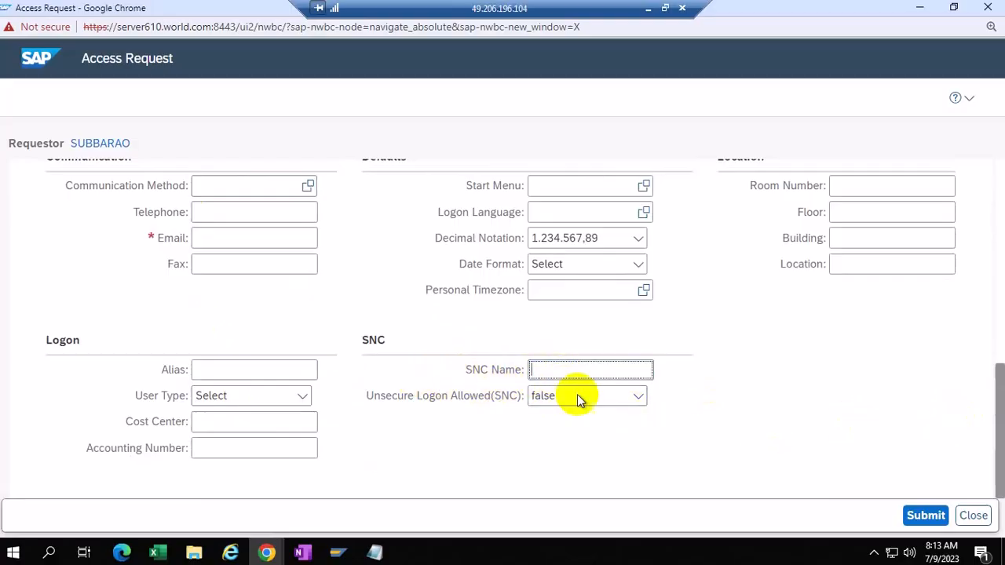
{"action": "mouse_move", "coordinate": [336, 550]}
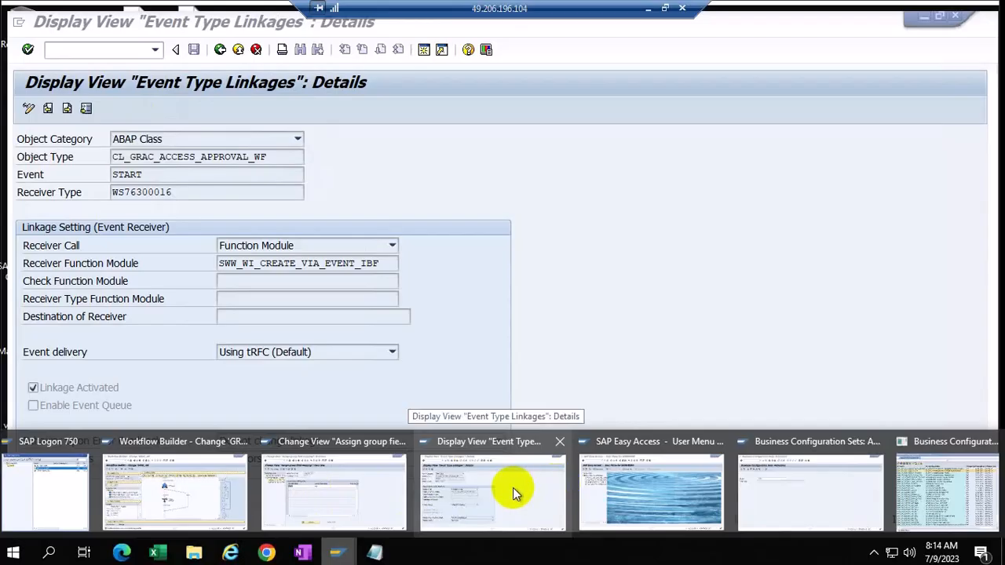
Step: Step back from the SAP_R3_LG group field mapping through the connector screens to the IMG tree
{"action": "left_click", "coordinate": [399, 488]}
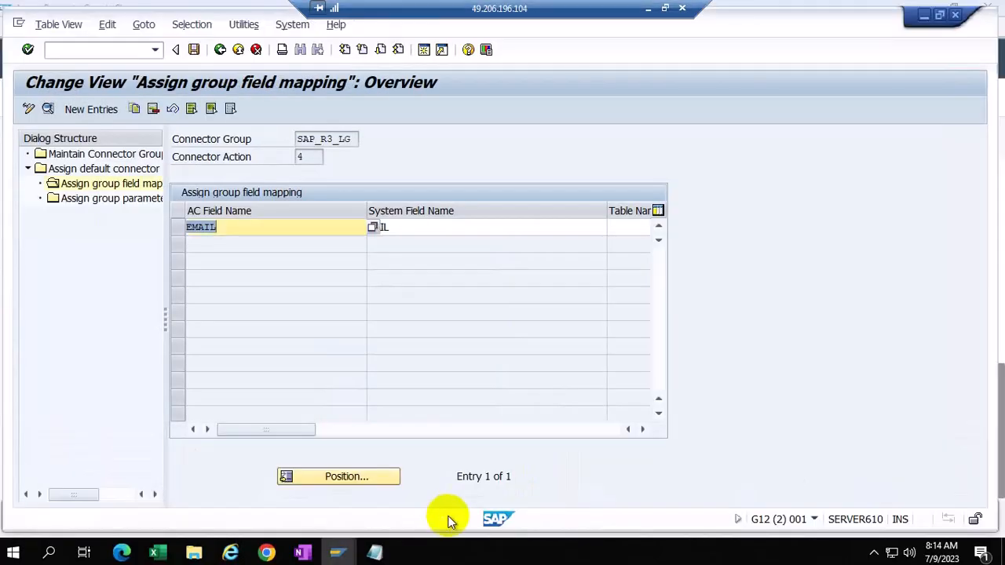
{"action": "left_click", "coordinate": [220, 49]}
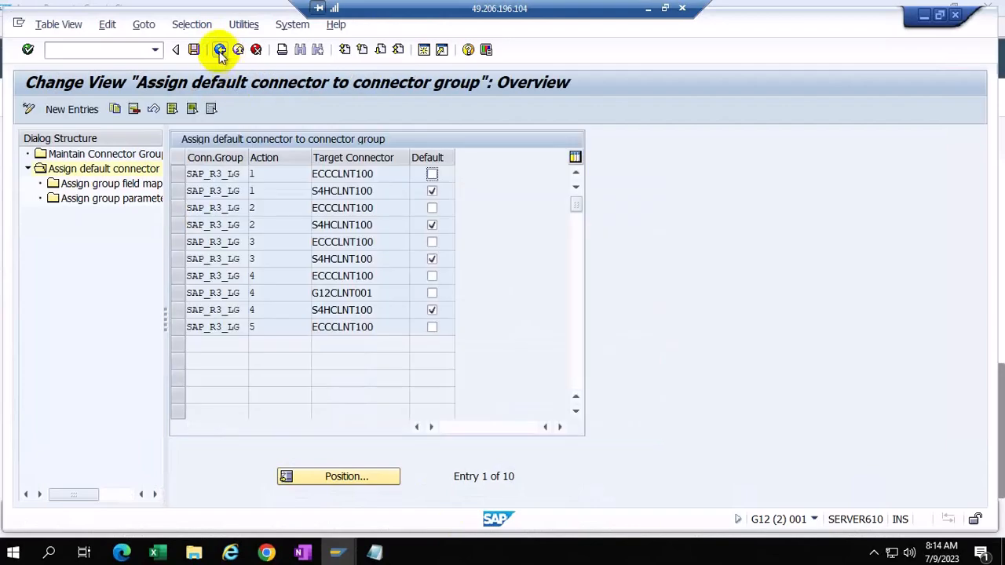
{"action": "left_click", "coordinate": [220, 49]}
{"action": "left_click", "coordinate": [220, 50]}
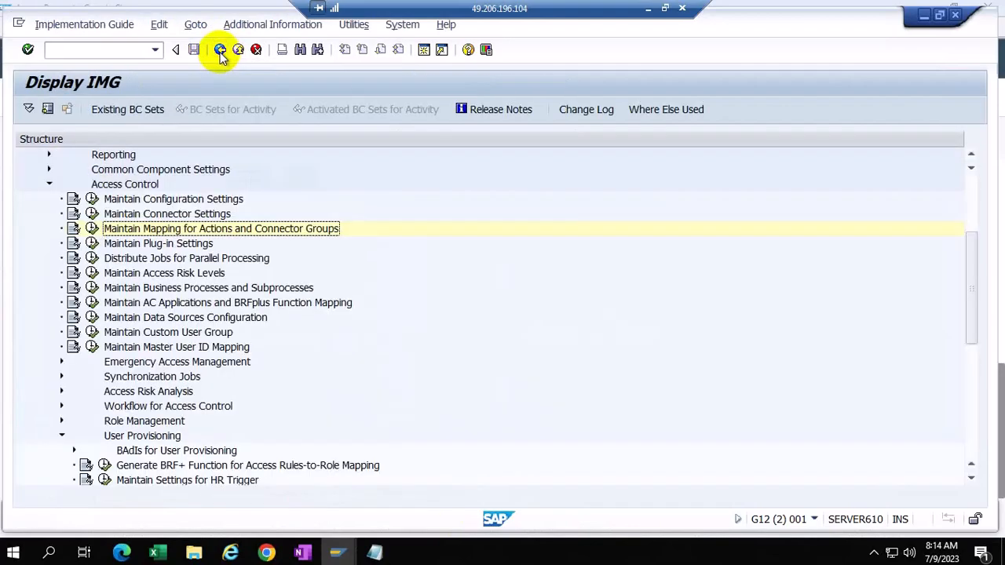
Step: Run Maintain End User Personalization and open the 48 EUP fields of 999 DEFAULT
{"action": "scroll", "coordinate": [243, 412], "scroll_direction": "down", "scroll_amount": 1}
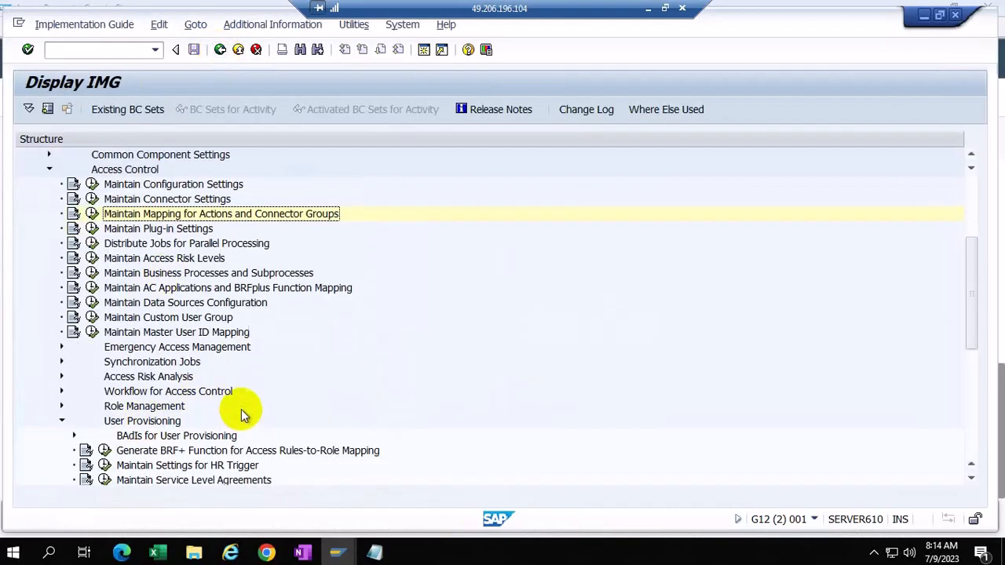
{"action": "scroll", "coordinate": [231, 418], "scroll_direction": "down", "scroll_amount": 12}
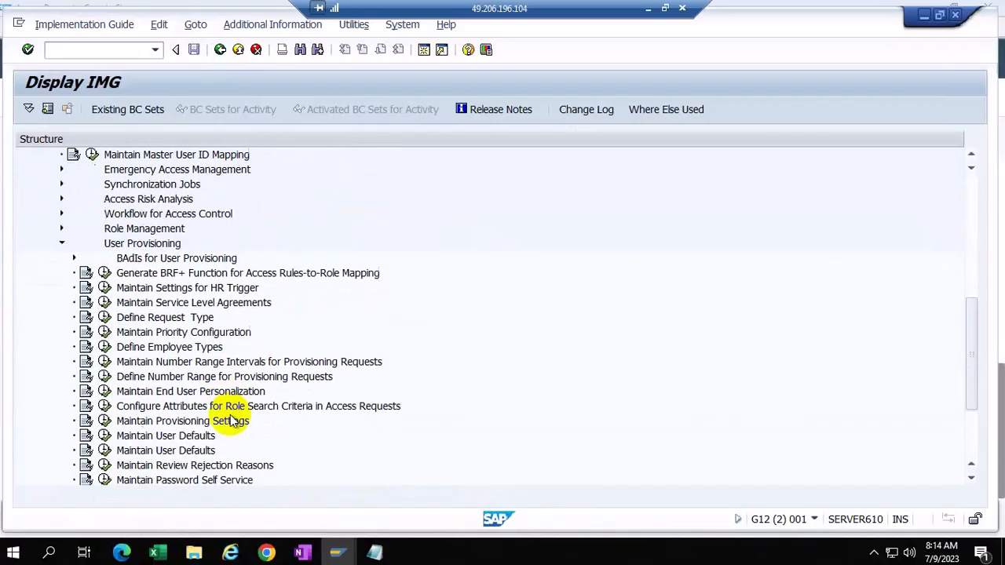
{"action": "left_click", "coordinate": [102, 390]}
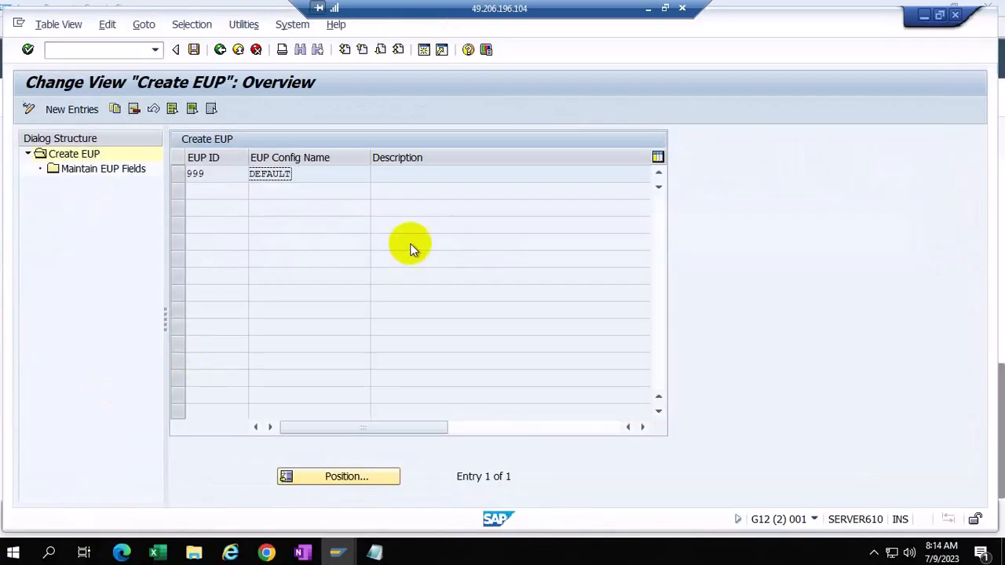
{"action": "left_click", "coordinate": [178, 173]}
{"action": "double_click", "coordinate": [112, 170]}
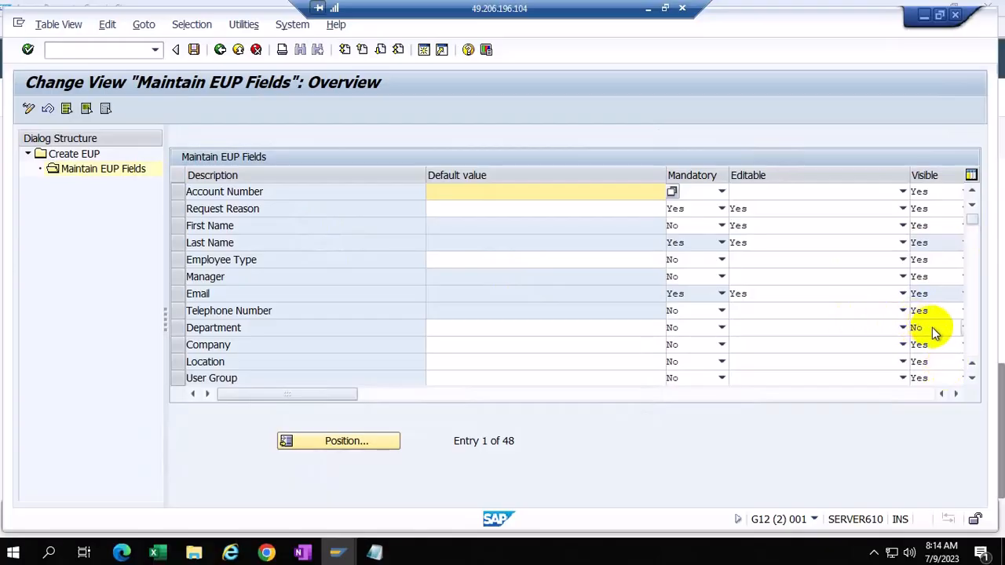
{"action": "left_click", "coordinate": [255, 333]}
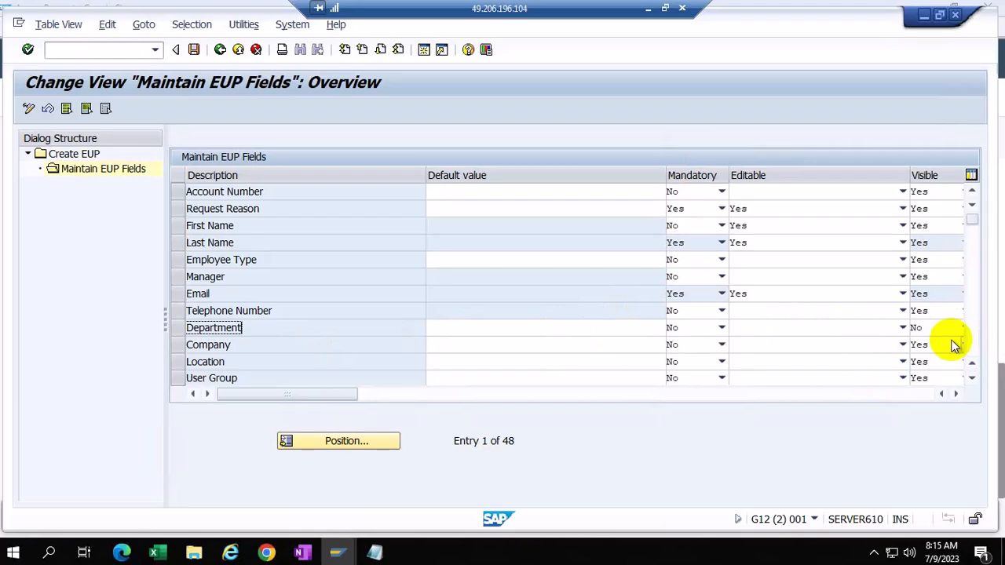
{"action": "scroll", "coordinate": [954, 345], "scroll_direction": "down", "scroll_amount": 3}
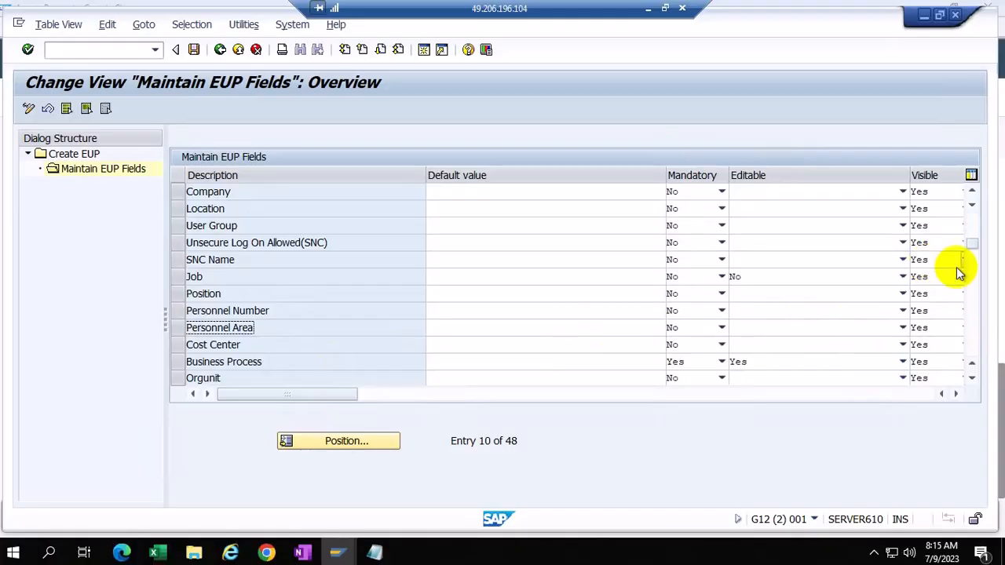
Step: Scroll across the EUP field table, select the SNC Name default value, then go back to Create EUP
{"action": "left_click", "coordinate": [956, 394]}
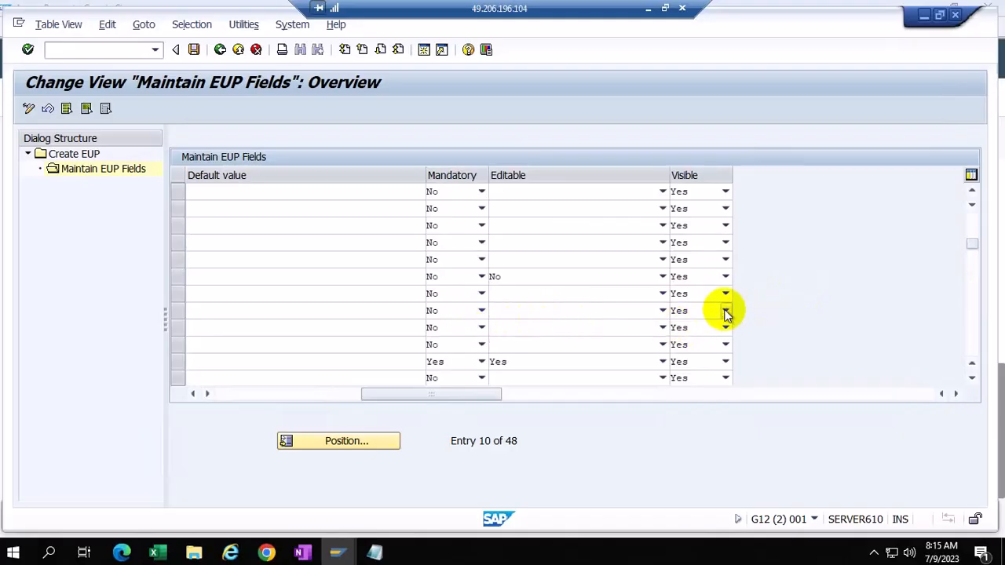
{"action": "left_click", "coordinate": [188, 394]}
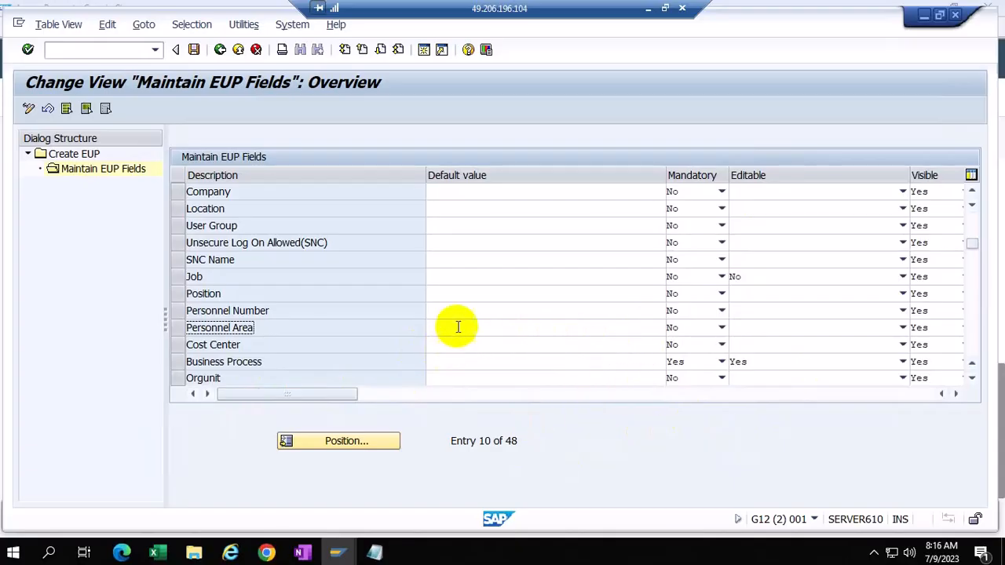
{"action": "left_click", "coordinate": [445, 261]}
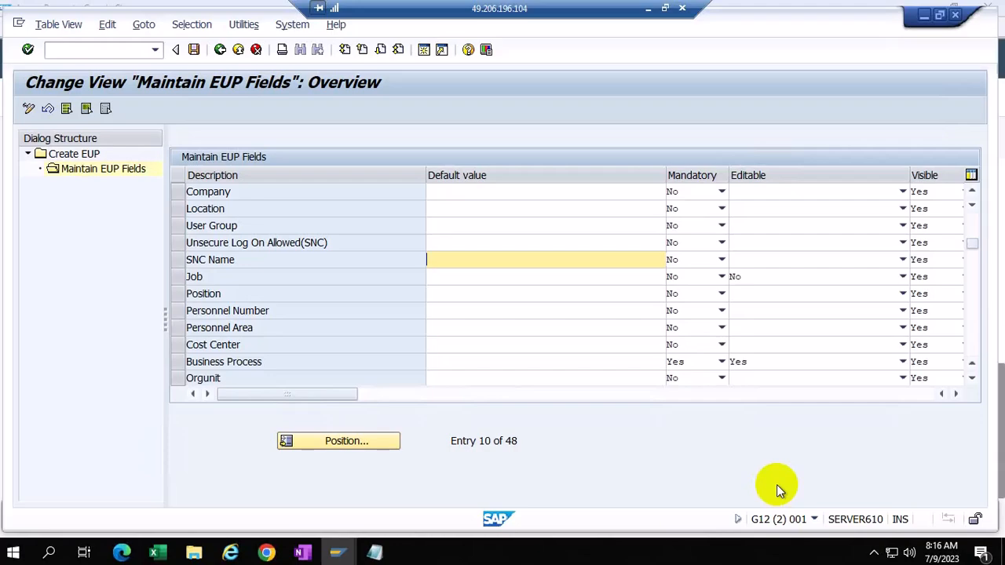
{"action": "left_click", "coordinate": [219, 50]}
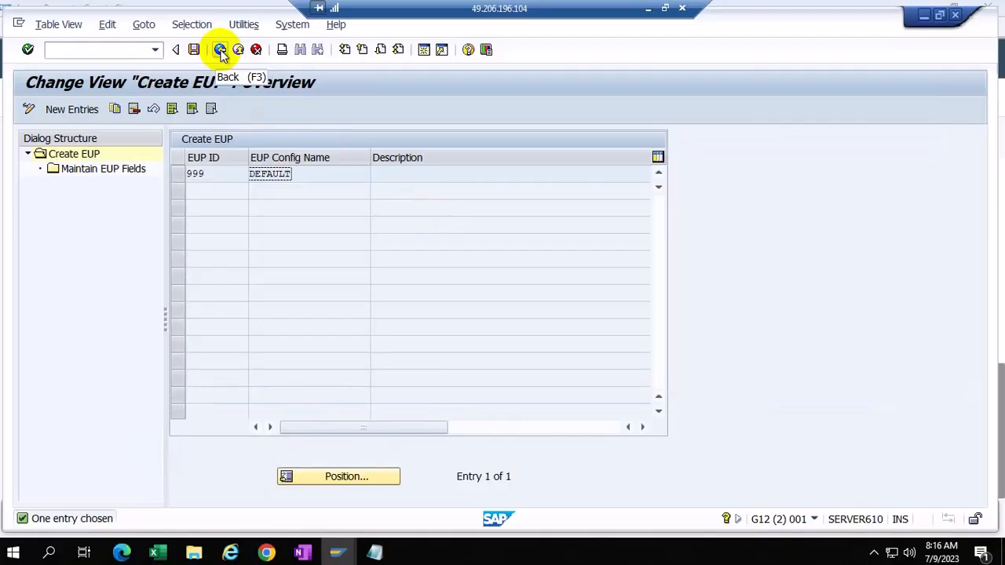
Step: Go back to the Display IMG tree and scroll up to the Access Control activities
{"action": "left_click", "coordinate": [220, 50]}
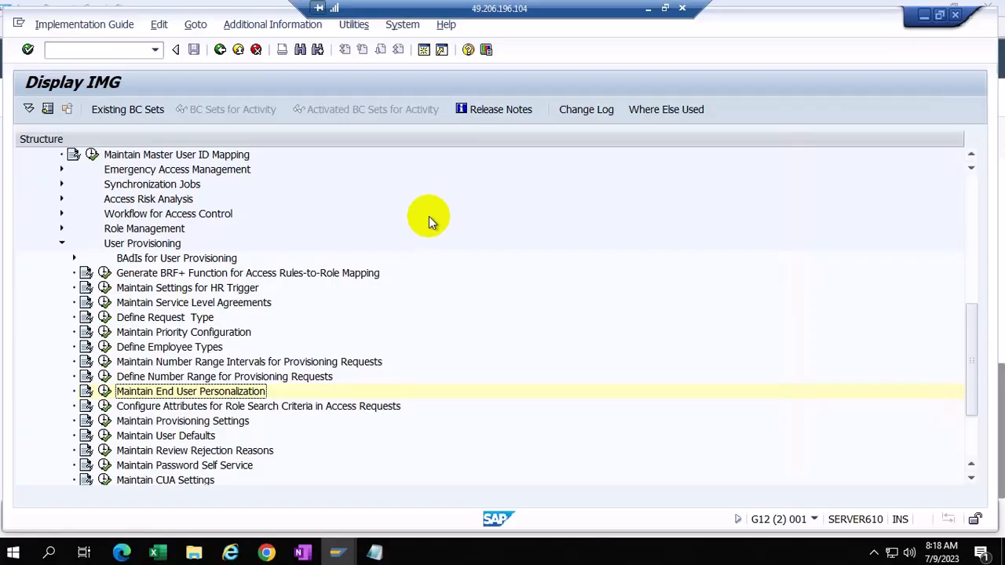
{"action": "scroll", "coordinate": [362, 291], "scroll_direction": "up", "scroll_amount": 1}
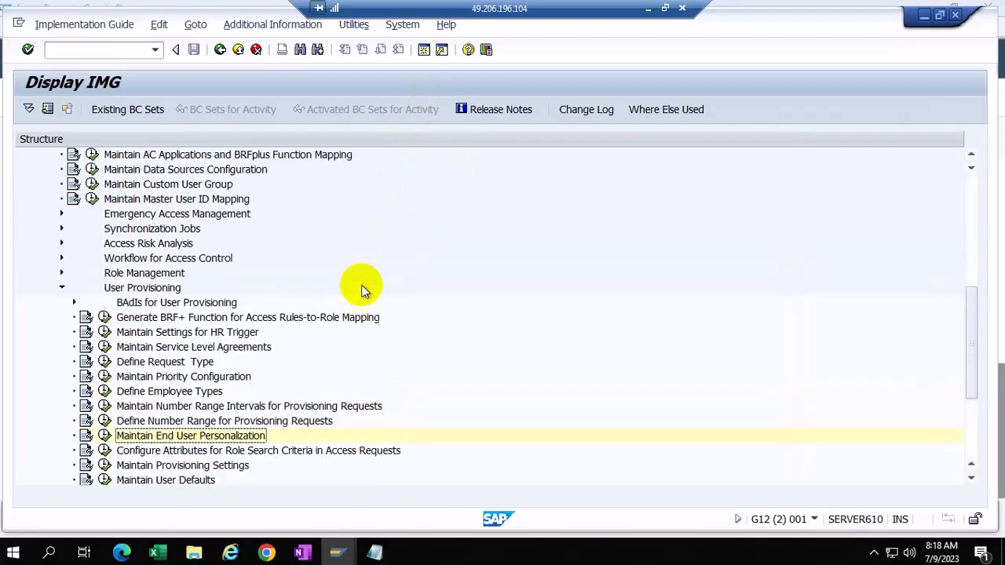
{"action": "scroll", "coordinate": [362, 291], "scroll_direction": "up", "scroll_amount": 3}
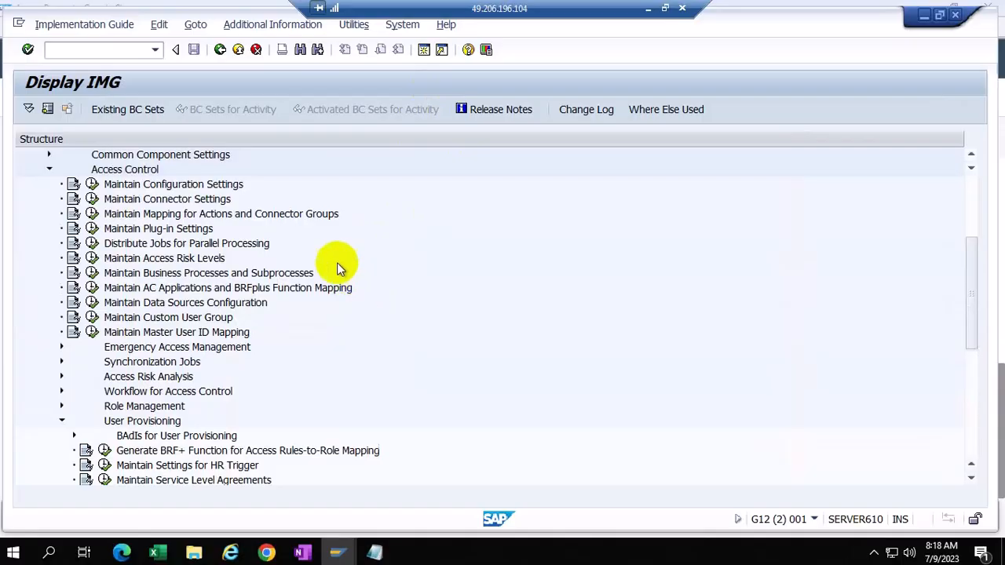
Step: Open the group field mapping for connector G12CLNT001, the SAP_R3_LG default connector for action 4
{"action": "left_click", "coordinate": [91, 215]}
{"action": "left_click", "coordinate": [176, 194]}
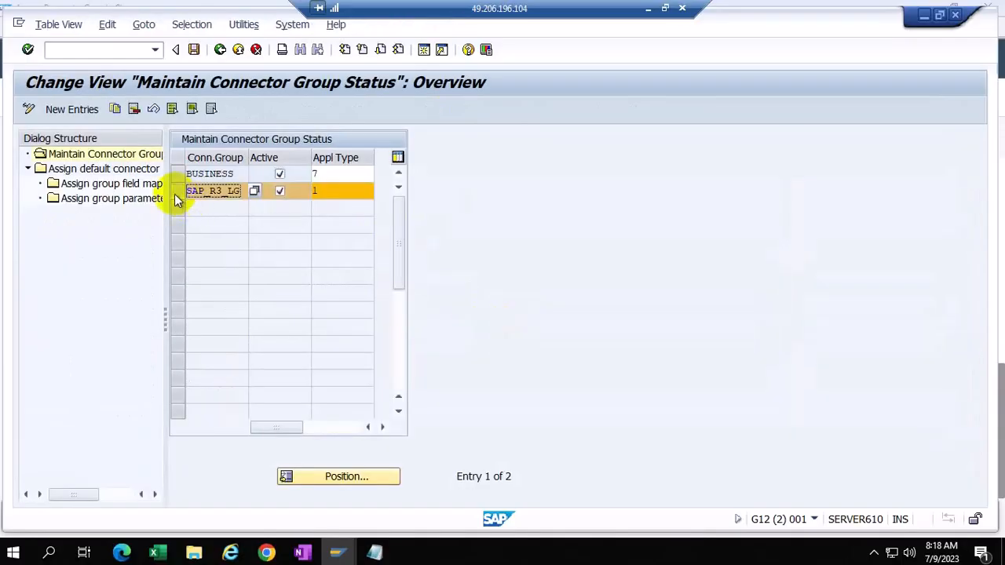
{"action": "left_click", "coordinate": [102, 173]}
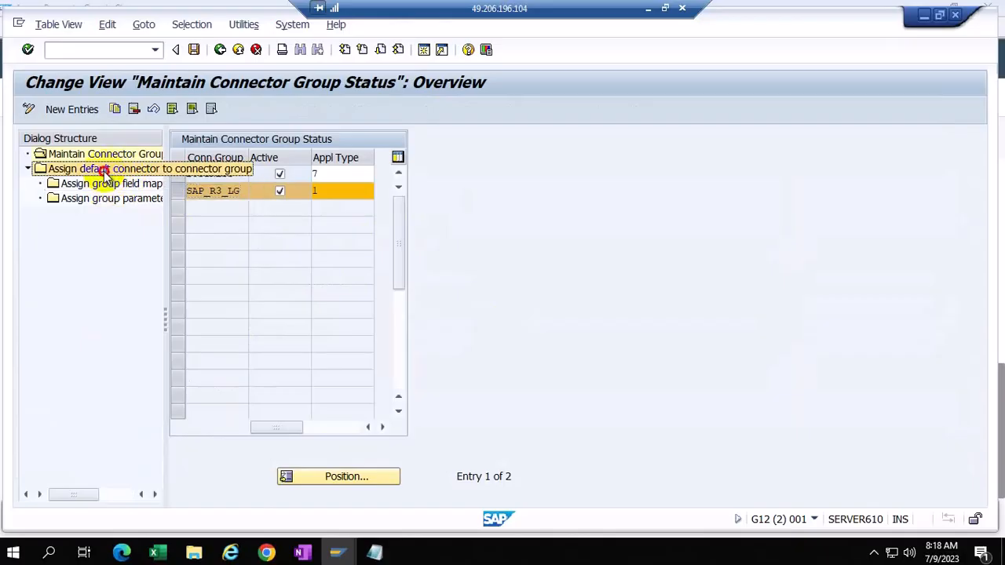
{"action": "double_click", "coordinate": [102, 173]}
{"action": "left_click", "coordinate": [187, 293]}
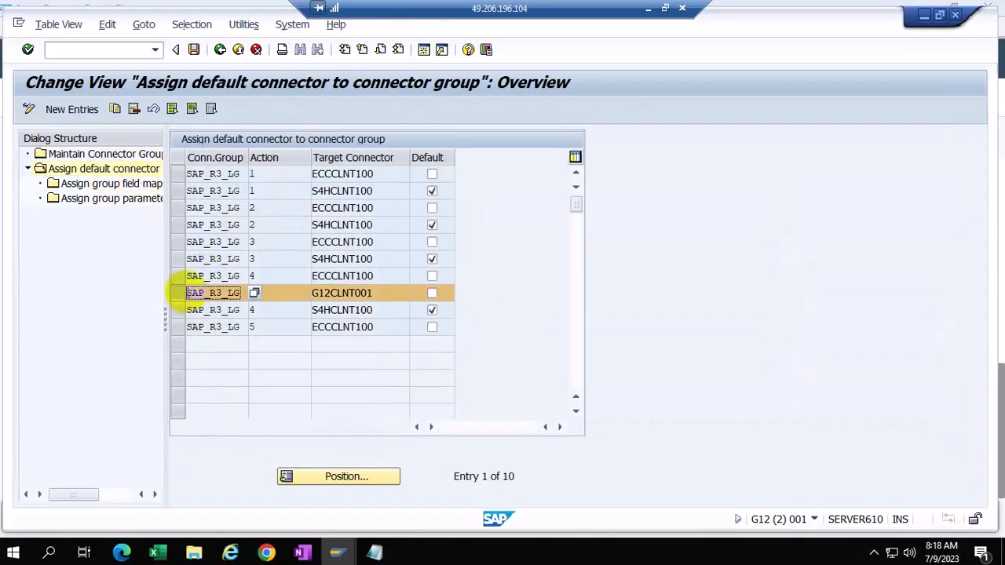
{"action": "double_click", "coordinate": [130, 183]}
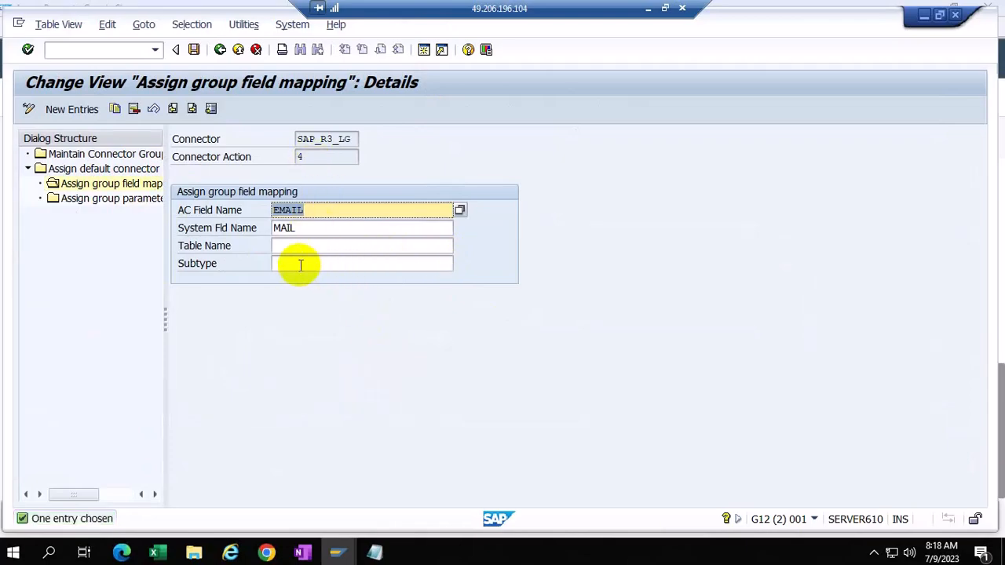
Step: Confirm the EMAIL field maps to system field MAIL, then bring the Access Request form forward
{"action": "left_click", "coordinate": [302, 210]}
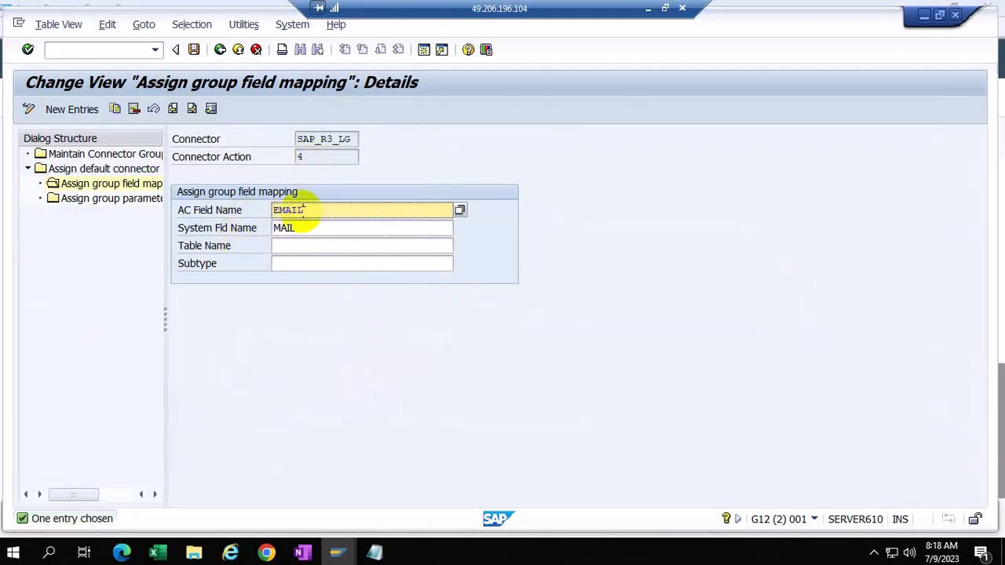
{"action": "left_click", "coordinate": [296, 229]}
{"action": "left_click", "coordinate": [310, 211]}
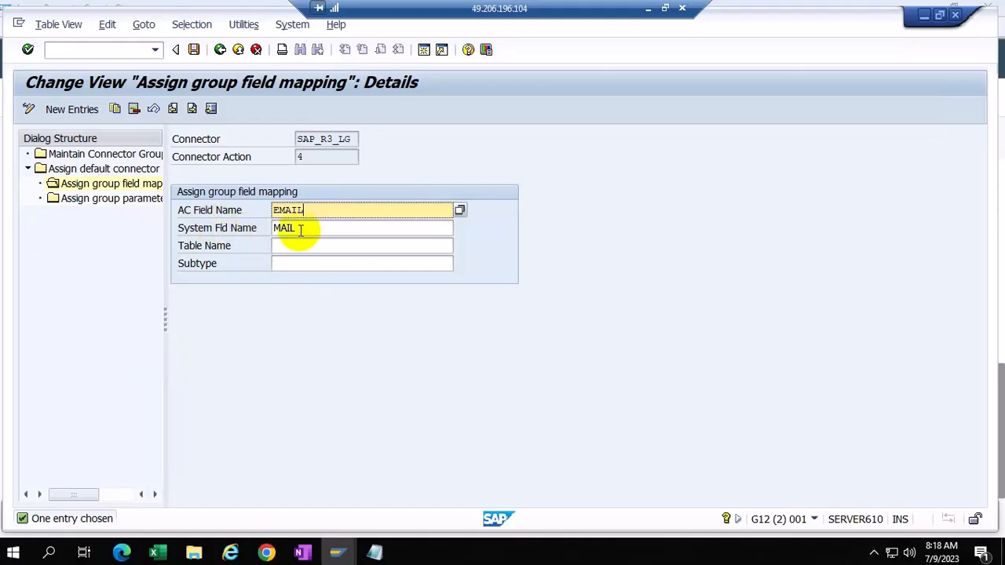
{"action": "left_click", "coordinate": [300, 229]}
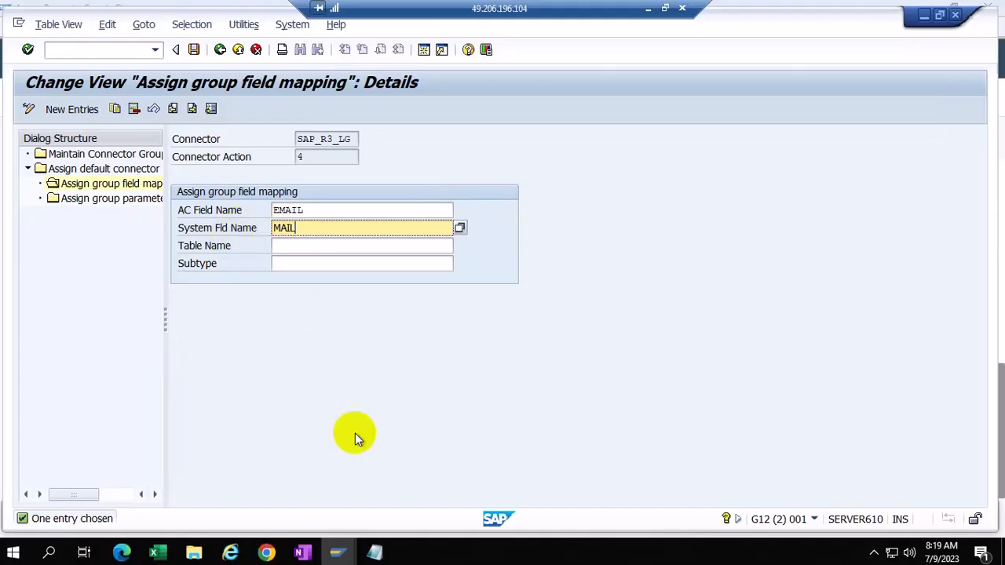
{"action": "left_click", "coordinate": [266, 551]}
{"action": "left_click", "coordinate": [348, 489]}
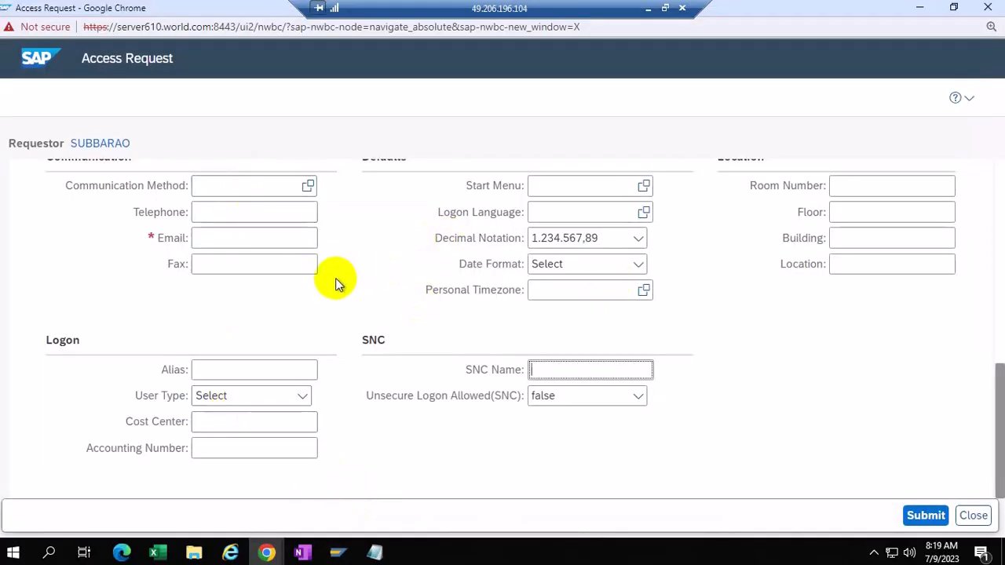
Step: Check the SNC Name field on the web form, then minimize the Access Request window
{"action": "scroll", "coordinate": [333, 281], "scroll_direction": "up", "scroll_amount": 4}
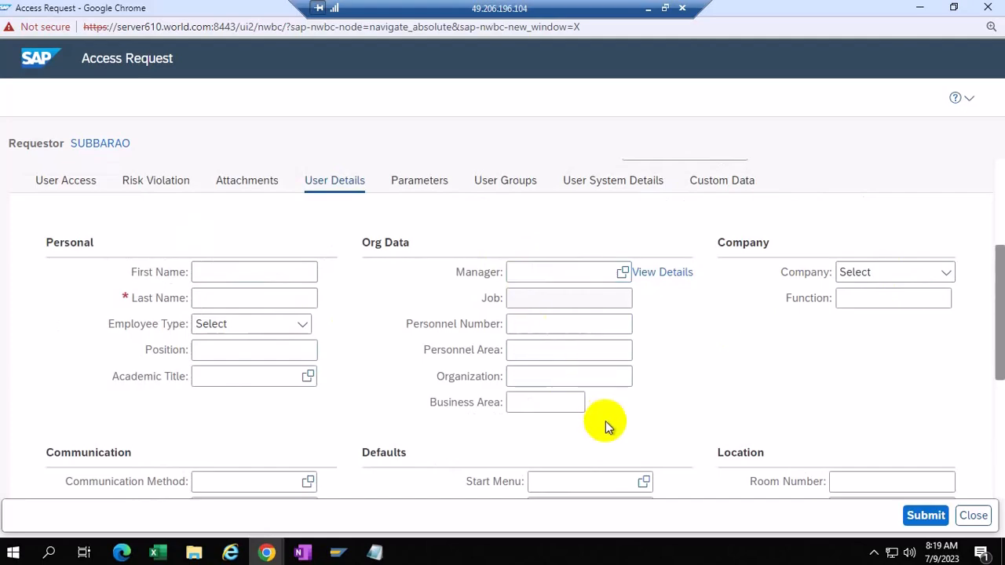
{"action": "scroll", "coordinate": [610, 358], "scroll_direction": "down", "scroll_amount": 4}
{"action": "left_click", "coordinate": [610, 366]}
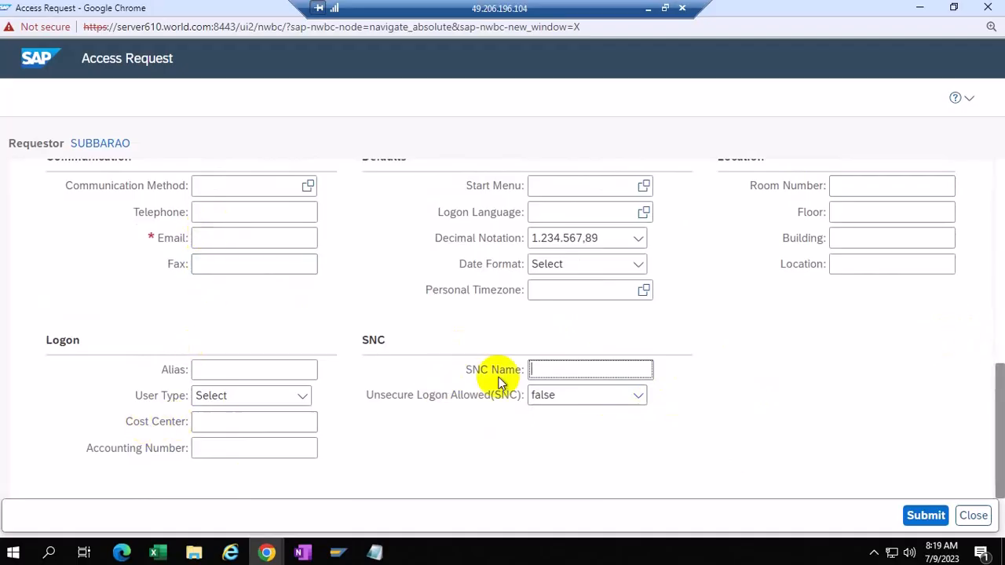
{"action": "left_click", "coordinate": [919, 8]}
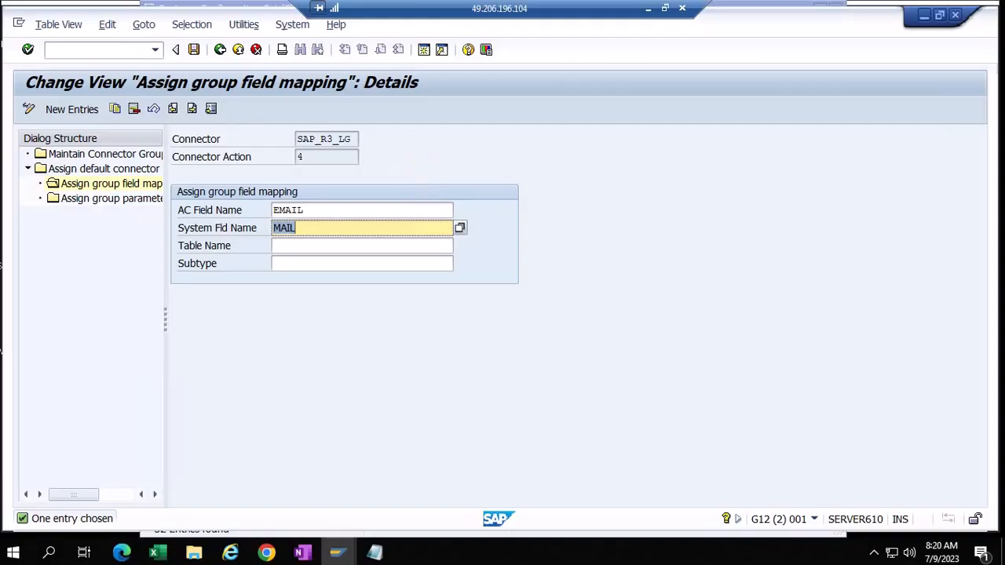
Step: Step back three screens to Maintain Connector Group Status and bring the Access Request form forward
{"action": "left_click", "coordinate": [220, 50]}
{"action": "left_click", "coordinate": [220, 50]}
{"action": "left_click", "coordinate": [220, 50]}
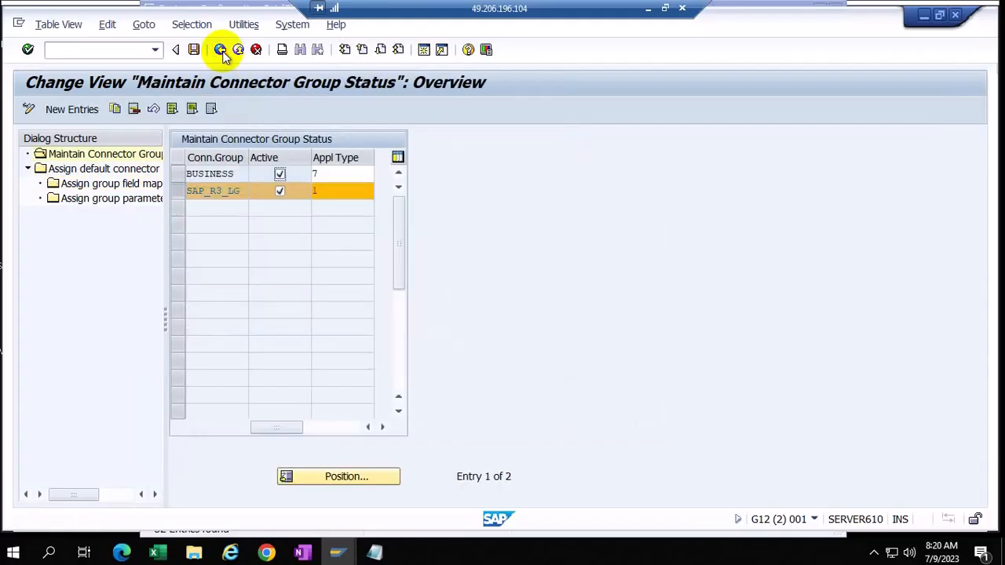
{"action": "left_click", "coordinate": [266, 553]}
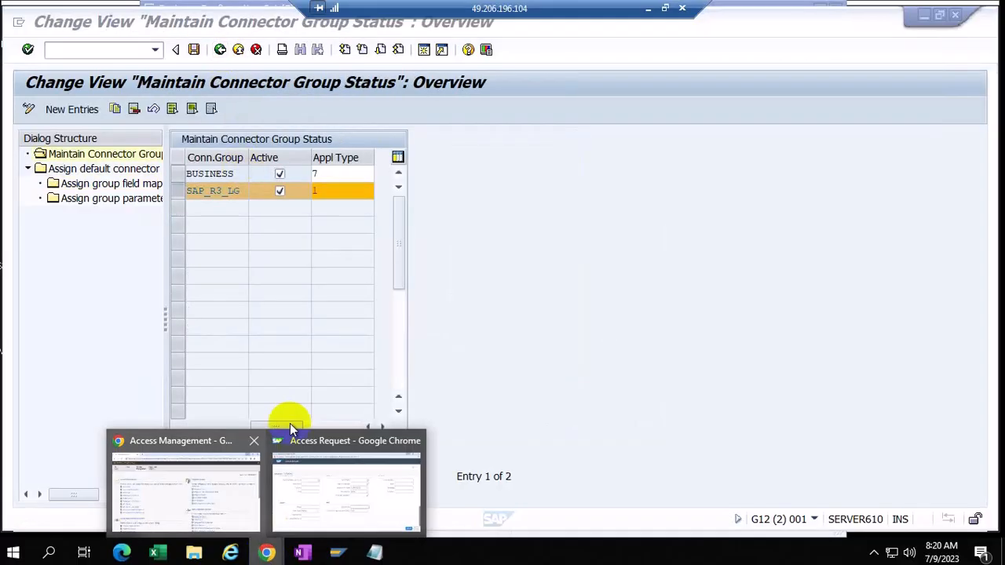
{"action": "left_click", "coordinate": [336, 504]}
Step: Set Request For to Other and search the user value help, which finds no records, then cancel
{"action": "scroll", "coordinate": [669, 326], "scroll_direction": "up", "scroll_amount": 5}
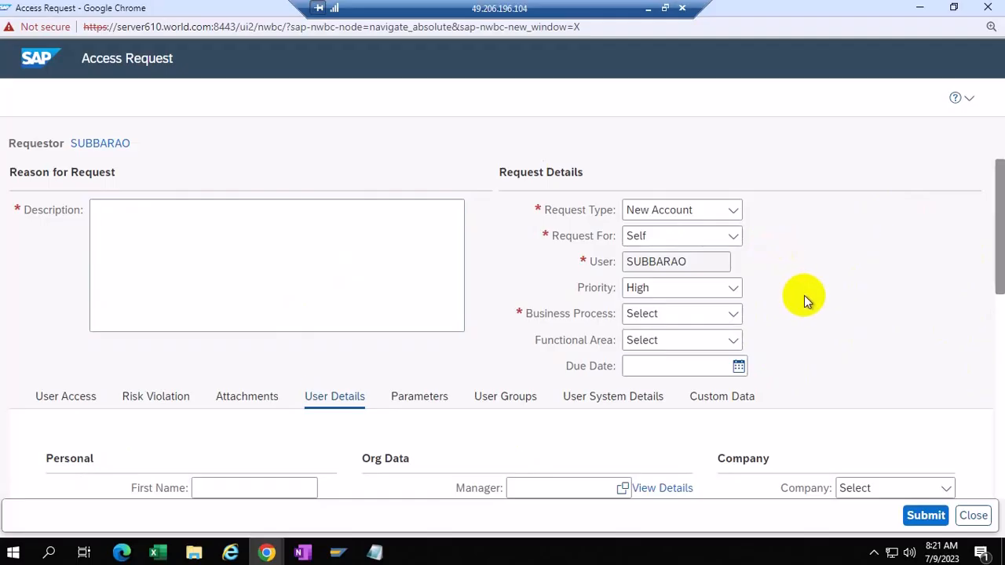
{"action": "scroll", "coordinate": [804, 296], "scroll_direction": "down", "scroll_amount": 1}
{"action": "scroll", "coordinate": [805, 295], "scroll_direction": "up", "scroll_amount": 1}
{"action": "left_click", "coordinate": [731, 235]}
{"action": "left_click", "coordinate": [651, 285]}
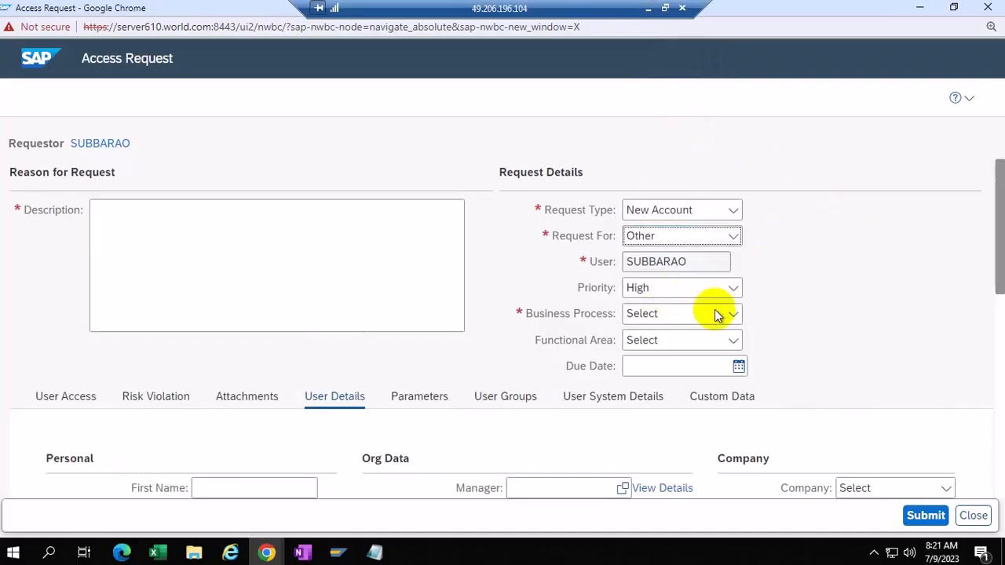
{"action": "left_click", "coordinate": [688, 260]}
{"action": "left_click", "coordinate": [739, 264]}
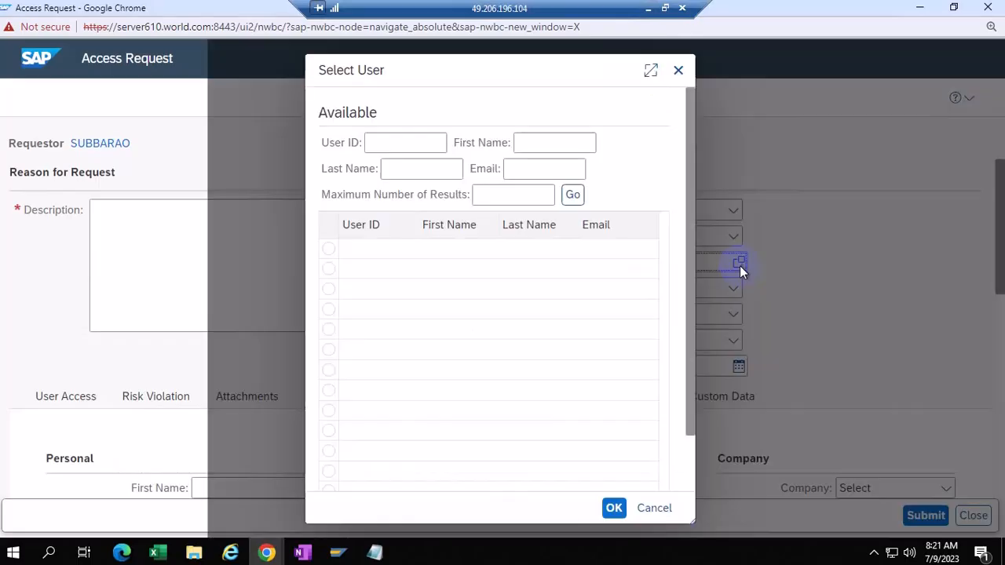
{"action": "left_click", "coordinate": [573, 194]}
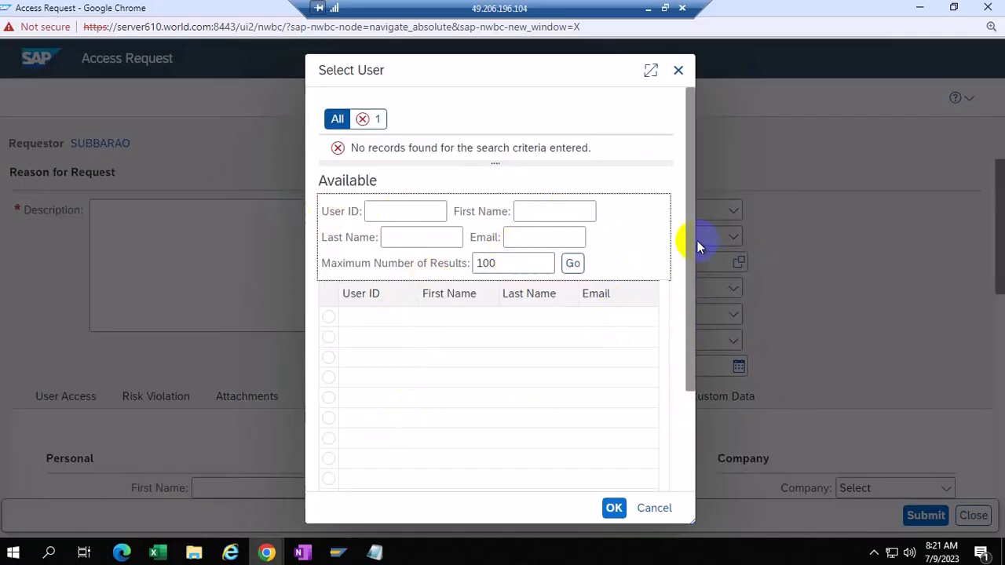
{"action": "left_click", "coordinate": [652, 510]}
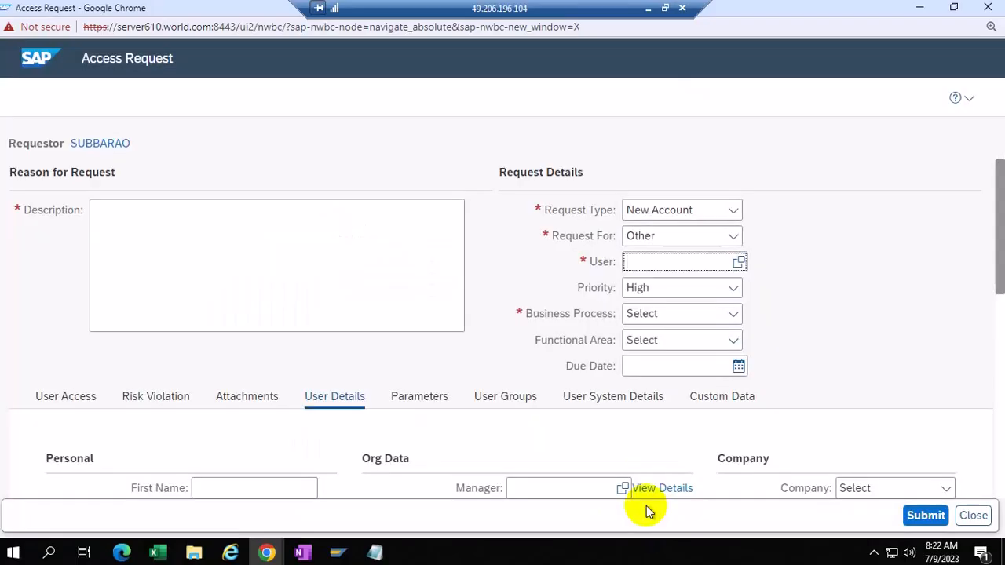
Step: Switch Request For back to Self, then minimize the remote session to show the slides
{"action": "left_click", "coordinate": [733, 237]}
{"action": "left_click", "coordinate": [652, 260]}
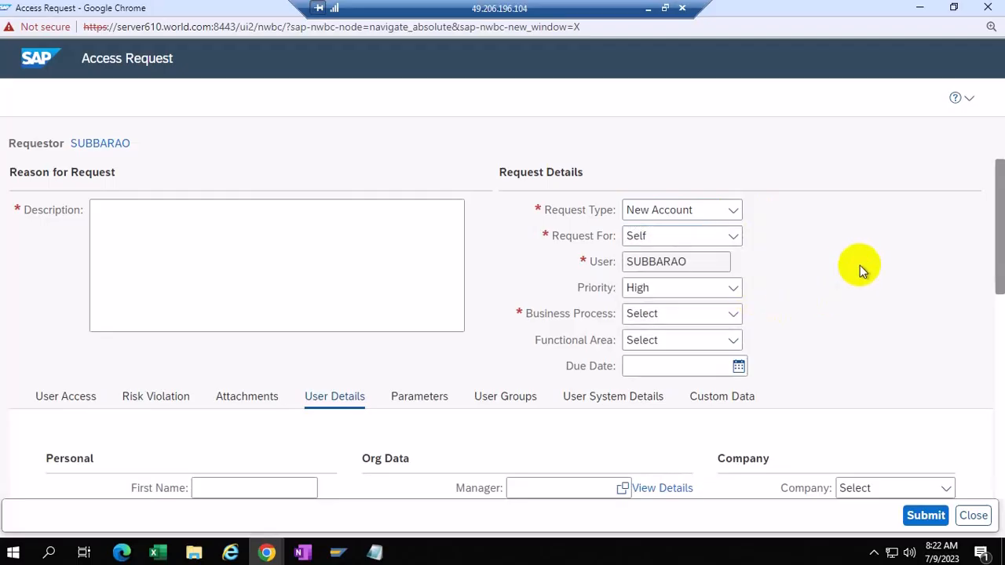
{"action": "scroll", "coordinate": [859, 262], "scroll_direction": "down", "scroll_amount": 3}
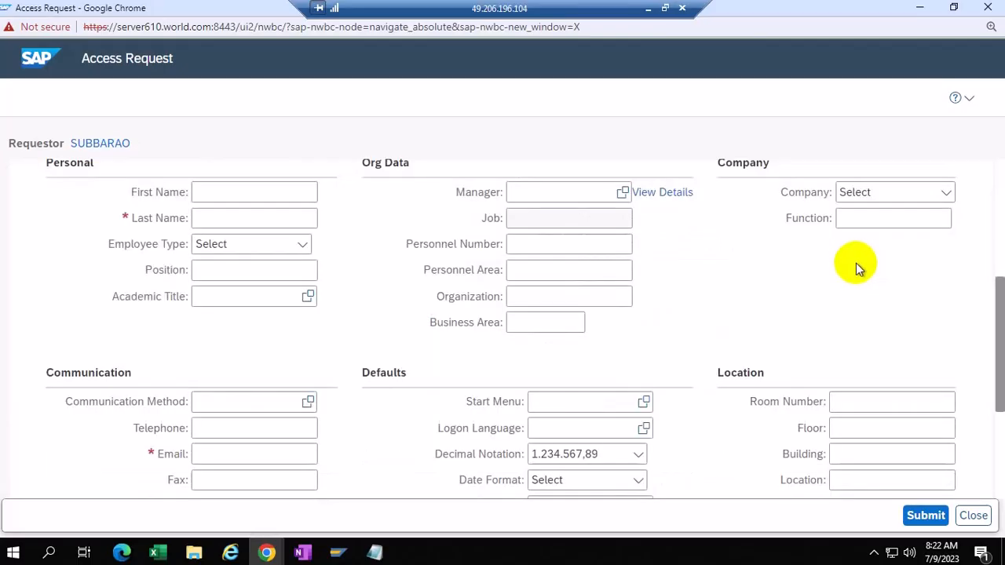
{"action": "left_click", "coordinate": [648, 8]}
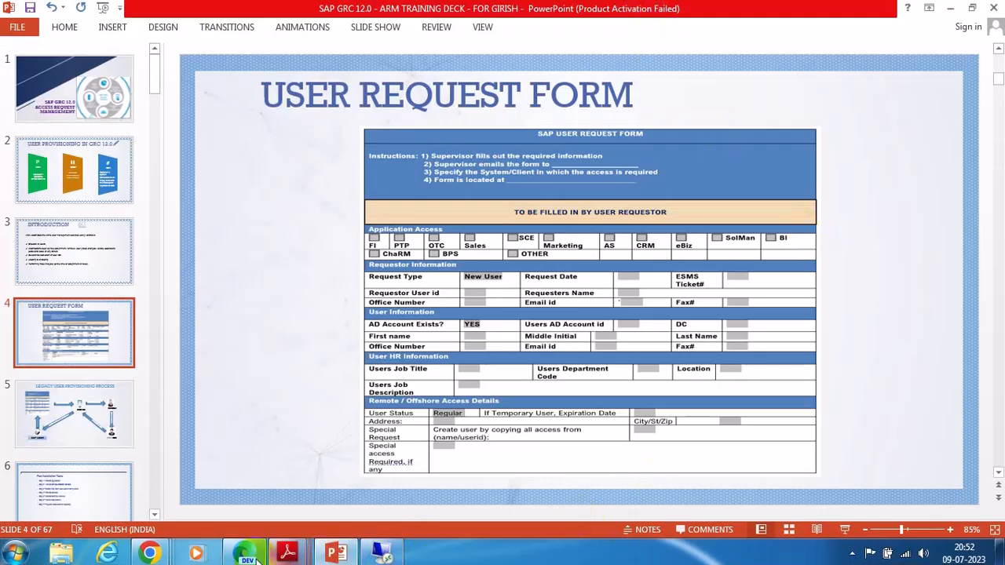
Step: Return to the remote session and minimize Chrome to reveal SAP GUI's Maintain Connector Group Status
{"action": "mouse_move", "coordinate": [150, 555]}
{"action": "mouse_move", "coordinate": [726, 443]}
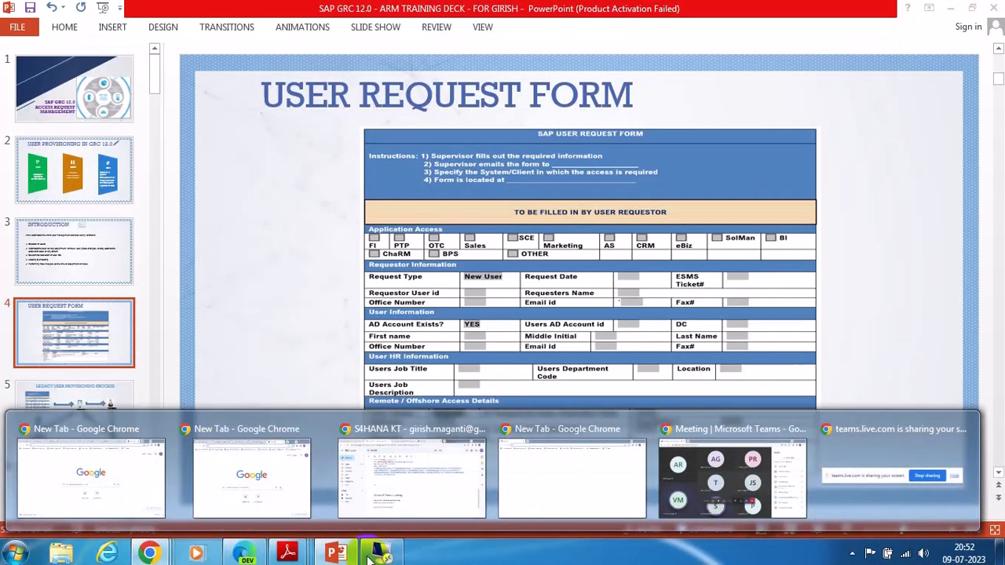
{"action": "left_click", "coordinate": [378, 552]}
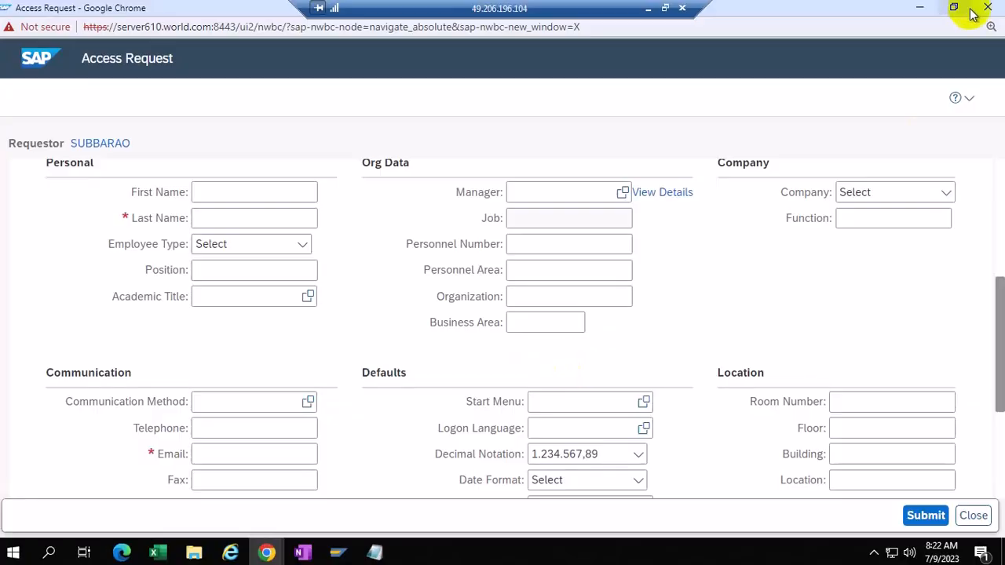
{"action": "left_click", "coordinate": [919, 9]}
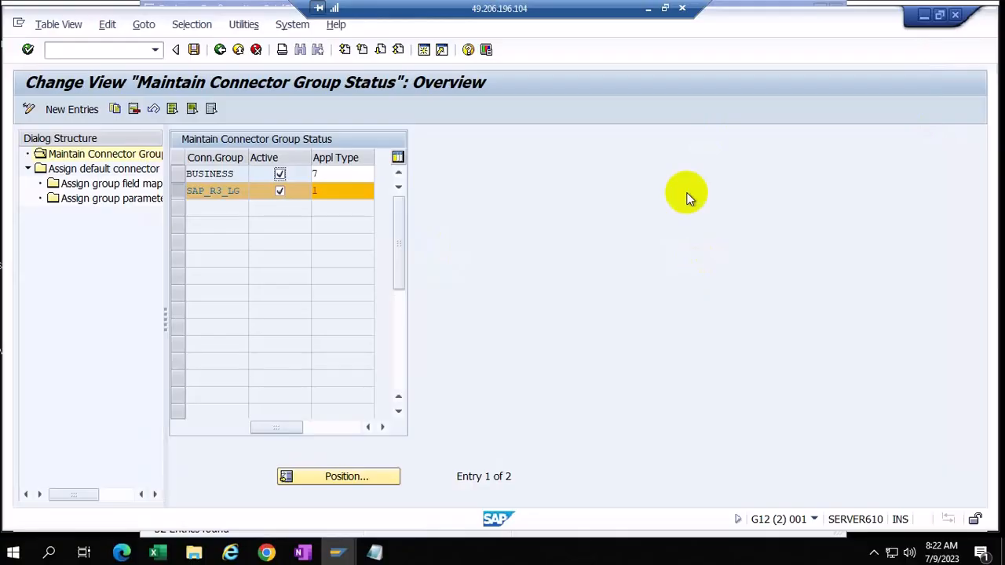
Step: Go back to the IMG tree, then switch to the BC Set window and close its list
{"action": "left_click", "coordinate": [220, 50]}
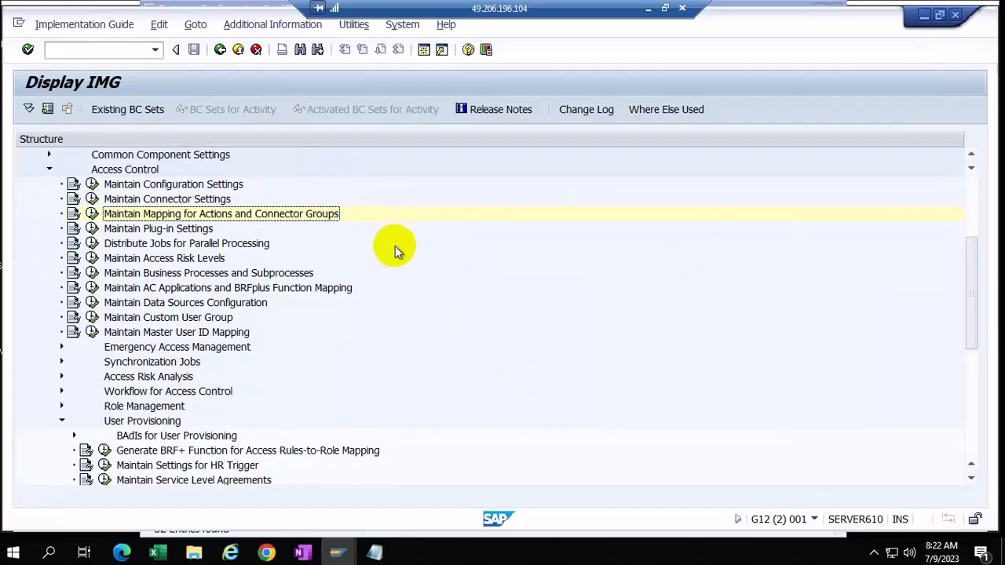
{"action": "scroll", "coordinate": [397, 240], "scroll_direction": "up", "scroll_amount": 1}
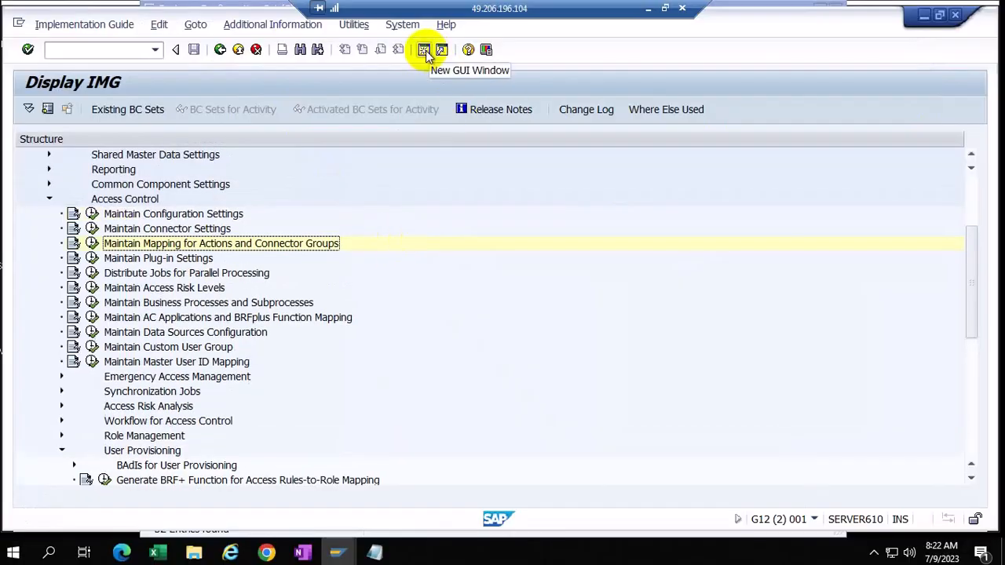
{"action": "left_click", "coordinate": [338, 552]}
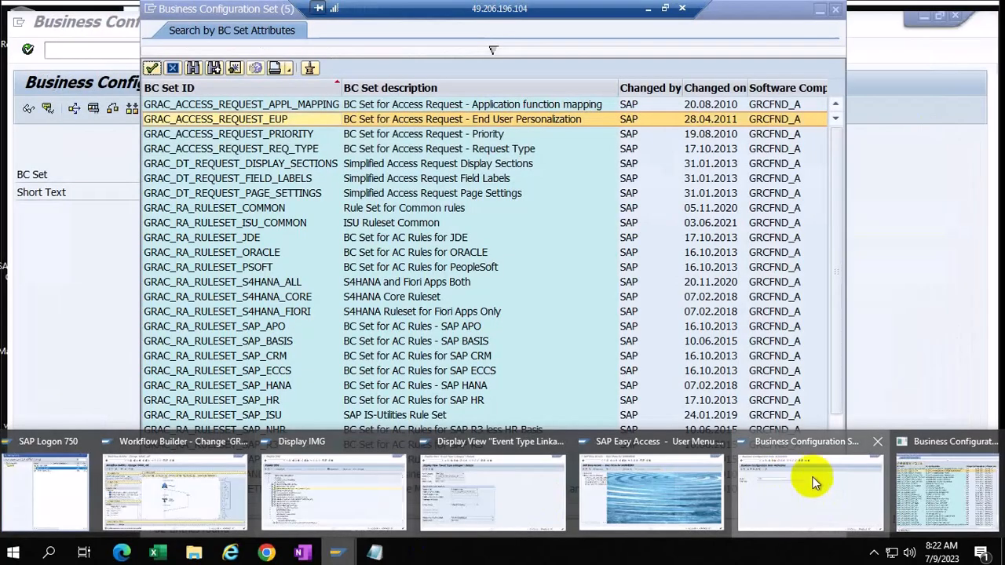
{"action": "left_click", "coordinate": [814, 501]}
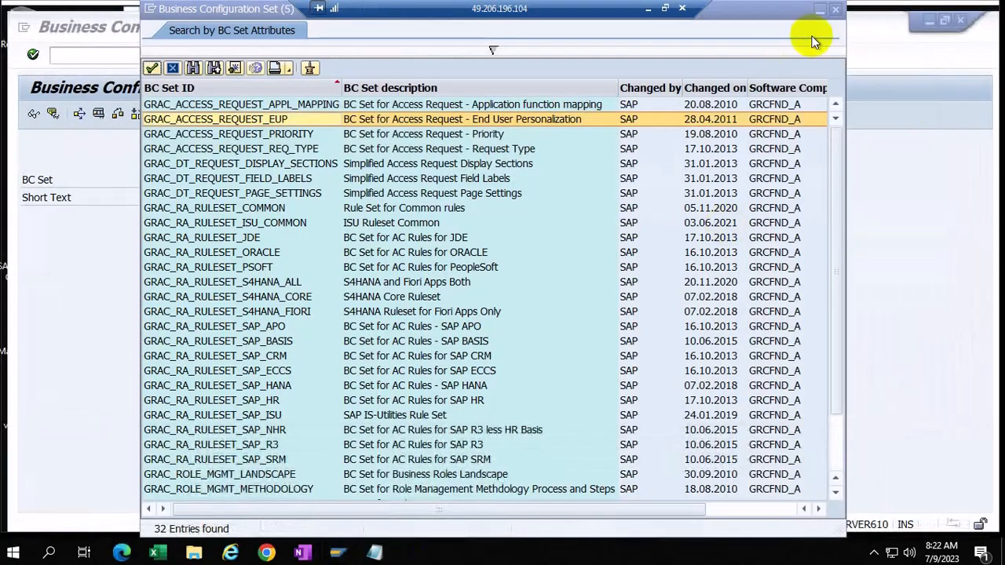
{"action": "left_click", "coordinate": [837, 9]}
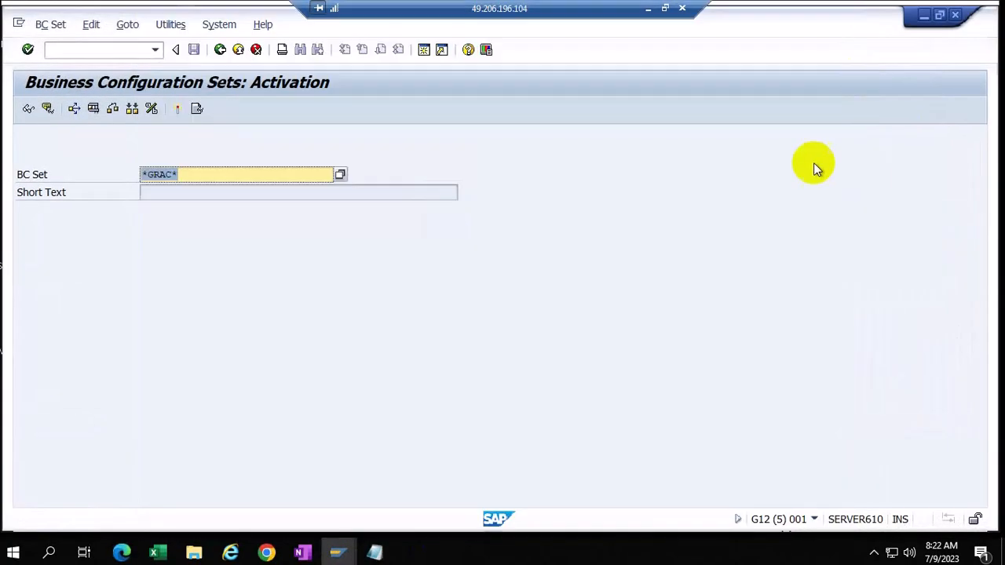
Step: Run /nldap, then /nldapmap, to reach the empty LDAP Server Names overview
{"action": "left_click", "coordinate": [94, 51]}
{"action": "type", "text": "/n"}
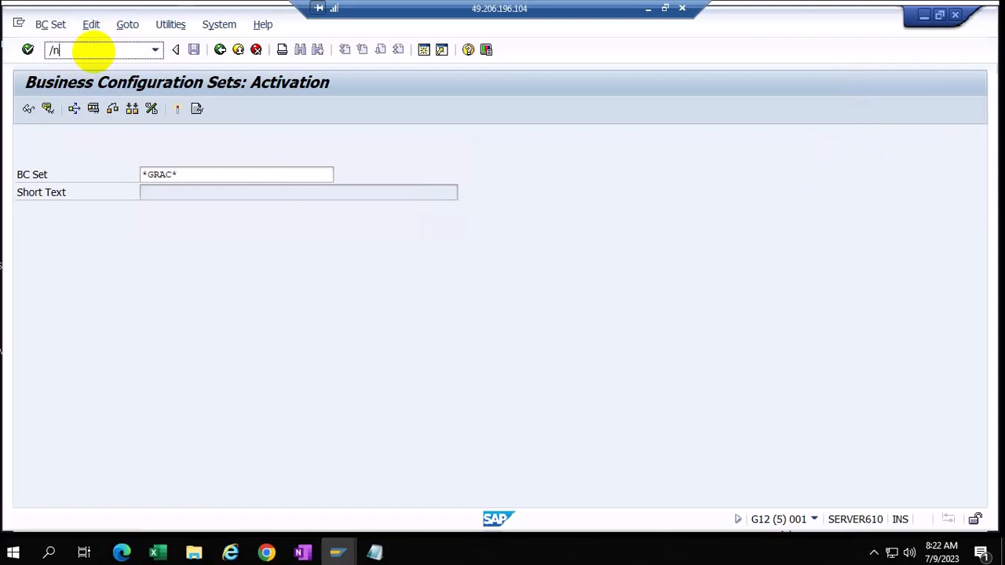
{"action": "type", "text": "ldap"}
{"action": "key", "text": "Return"}
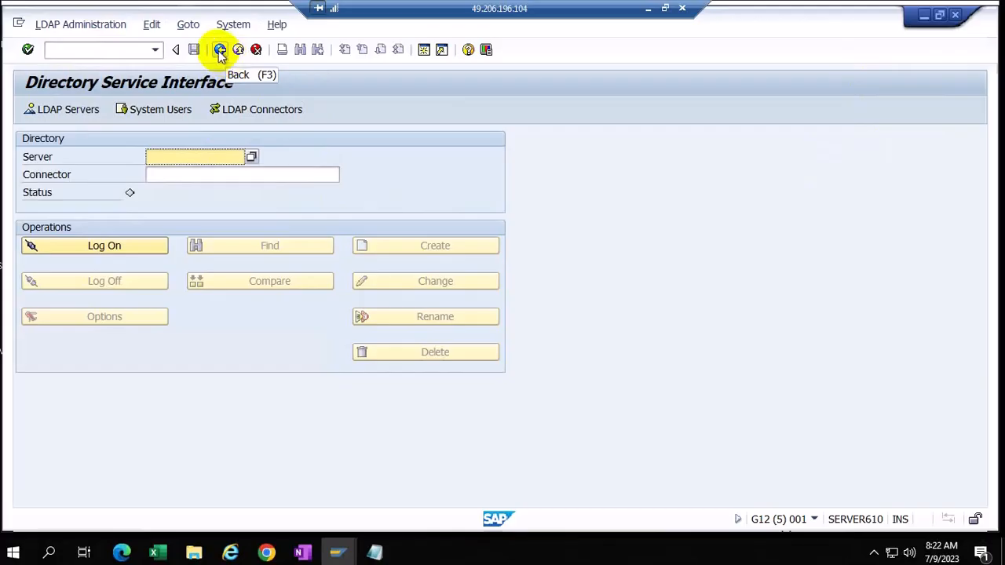
{"action": "left_click", "coordinate": [92, 50]}
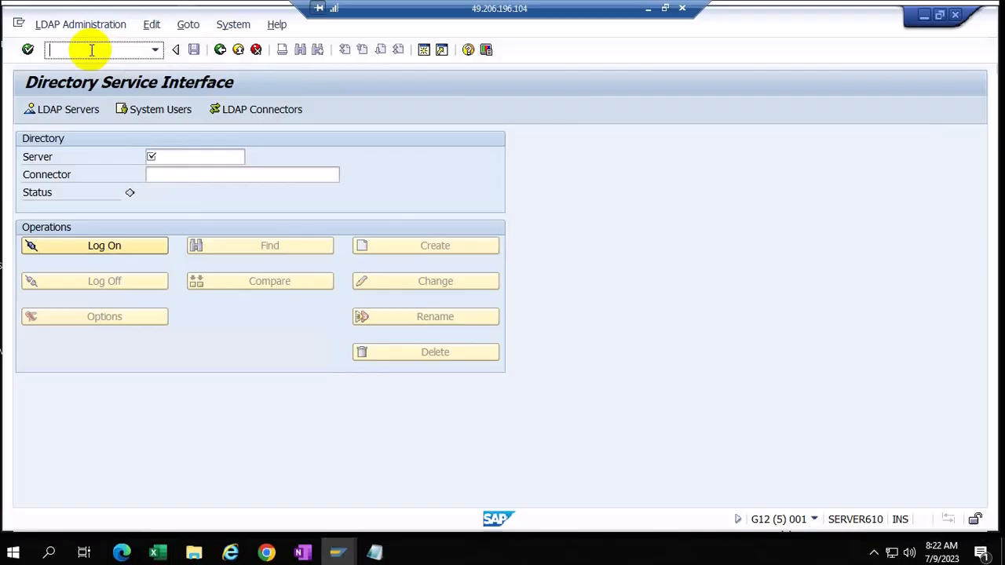
{"action": "type", "text": "/nldapmap"}
{"action": "key", "text": "Return"}
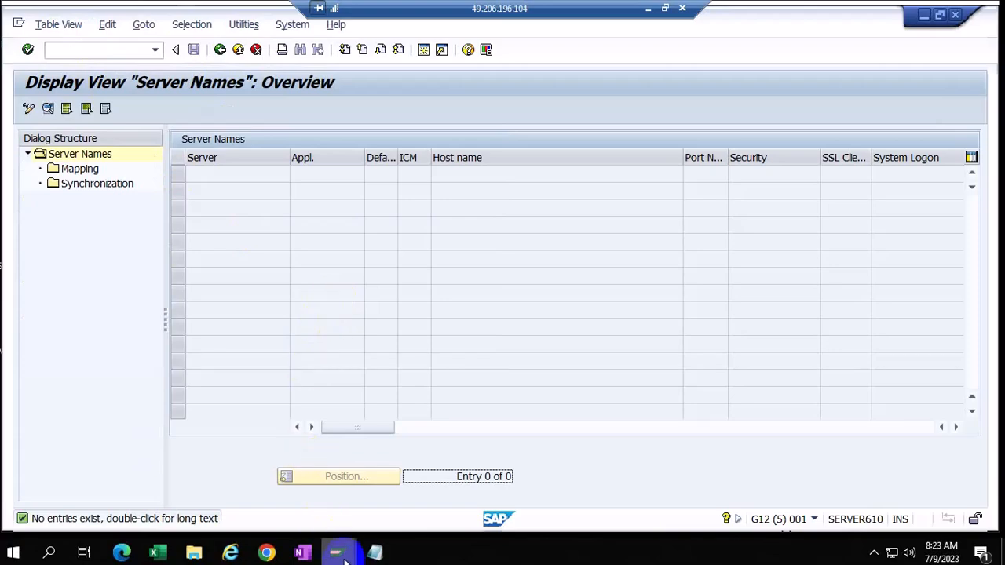
Step: Switch to the Display IMG window and scroll down to Access Control > User Provisioning
{"action": "mouse_move", "coordinate": [346, 560]}
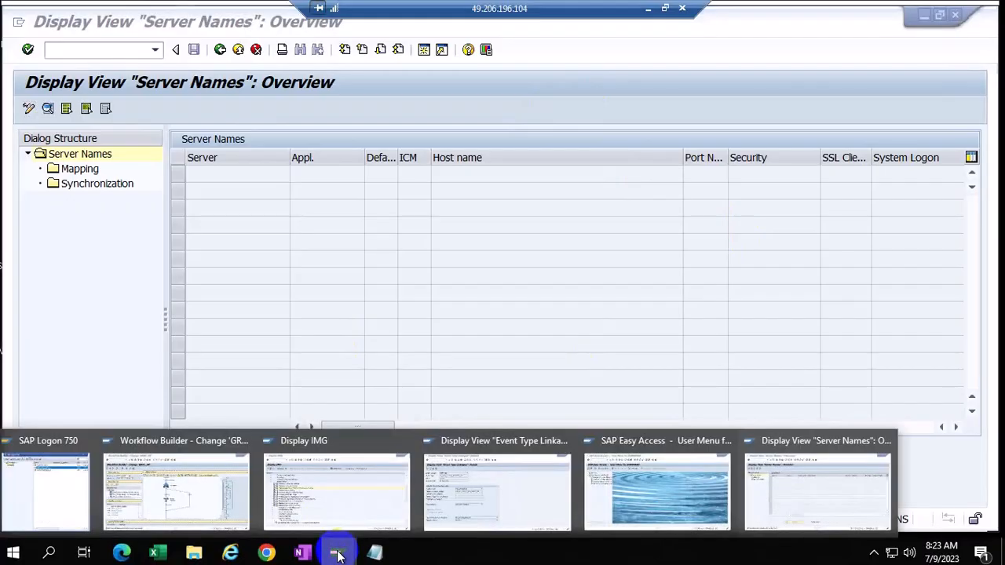
{"action": "left_click", "coordinate": [325, 497]}
{"action": "scroll", "coordinate": [416, 372], "scroll_direction": "down", "scroll_amount": 5}
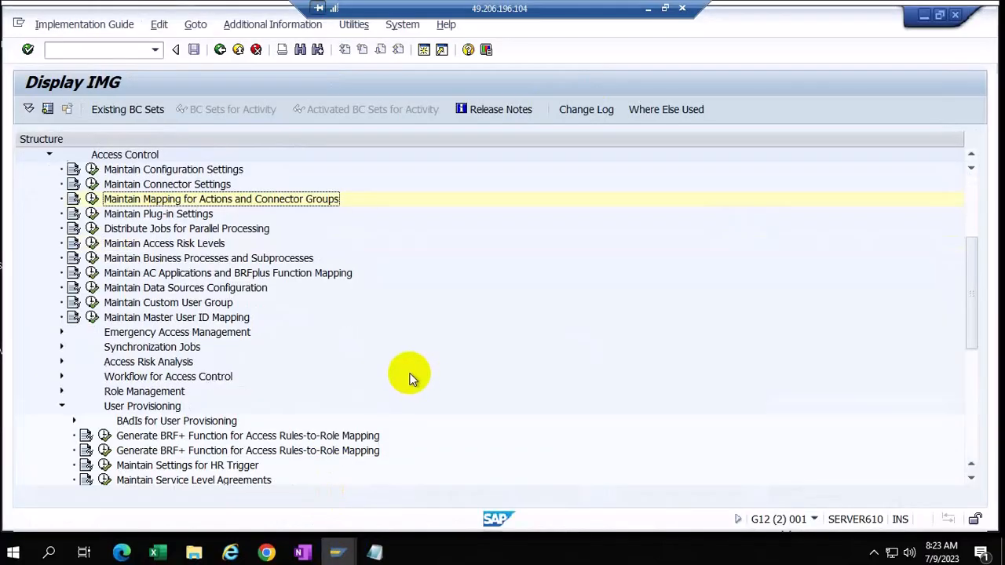
{"action": "scroll", "coordinate": [404, 374], "scroll_direction": "down", "scroll_amount": 2}
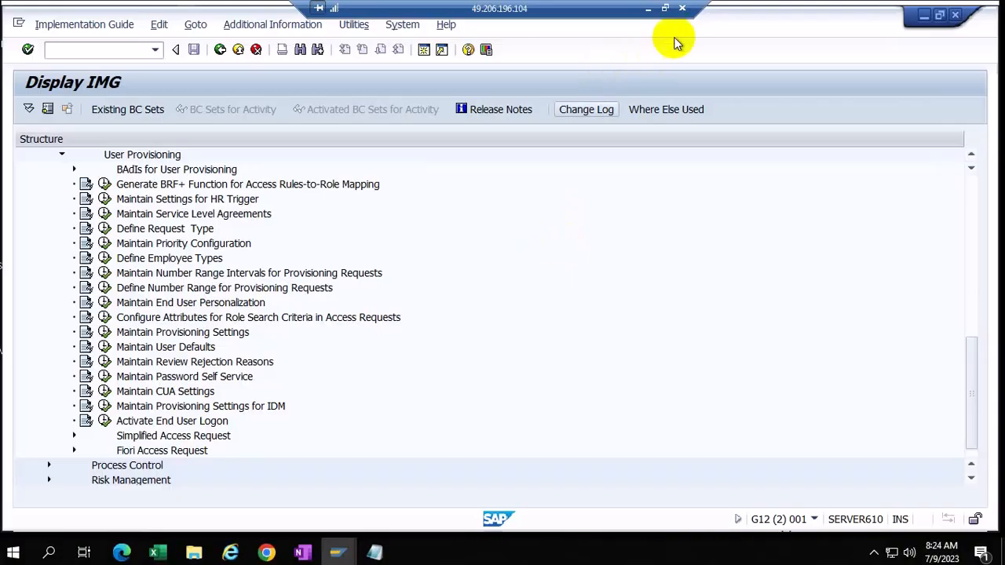
Step: Minimize the remote session to show slide 4, USER REQUEST FORM, and expand the hidden tray icons
{"action": "left_click", "coordinate": [648, 9]}
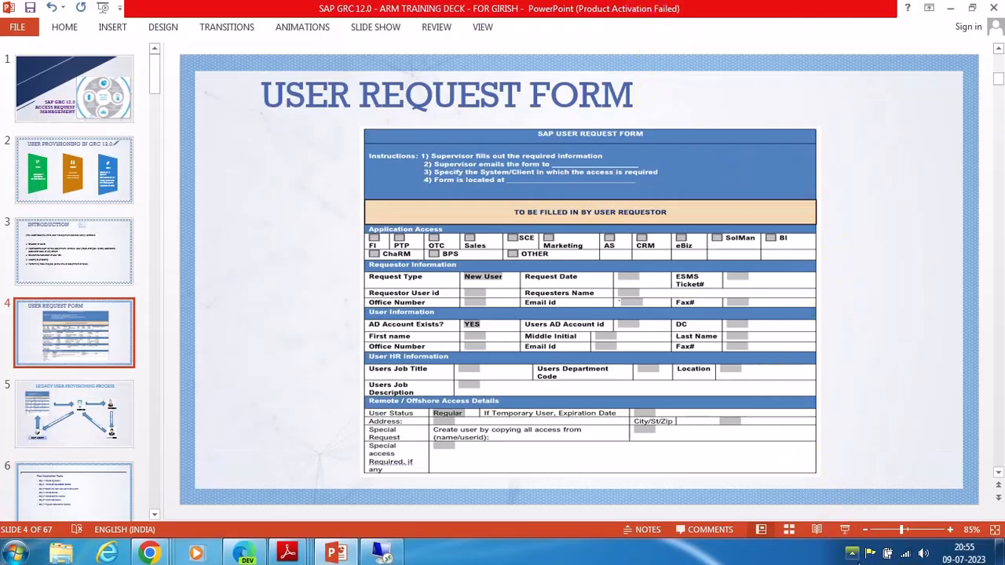
{"action": "left_click", "coordinate": [852, 553]}
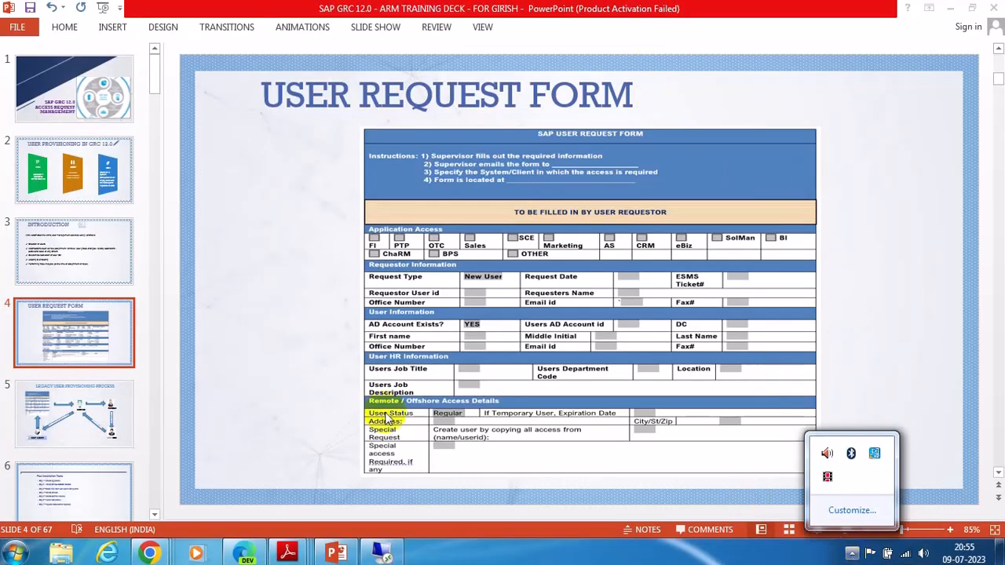